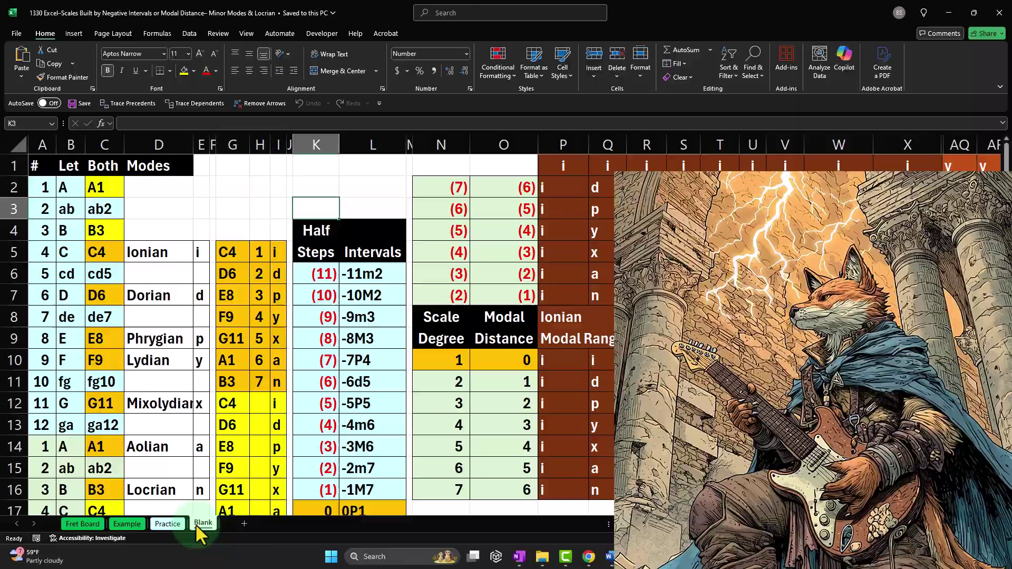
Step: Look through the Fret Board, Example, Practice and Blank worksheets, and highlight cells K1:L2 on Blank
{"action": "left_click", "coordinate": [102, 521]}
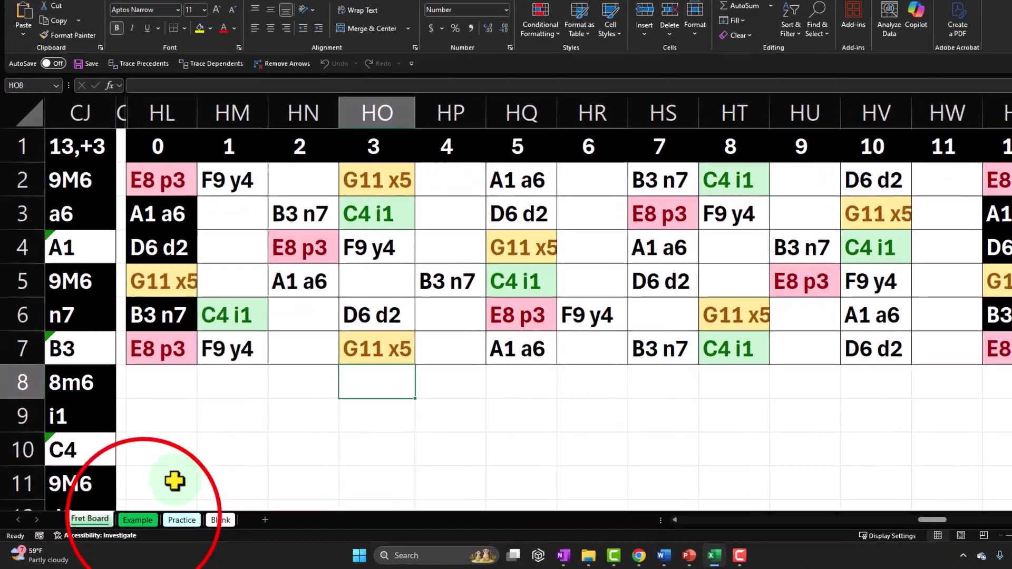
{"action": "left_click", "coordinate": [126, 523]}
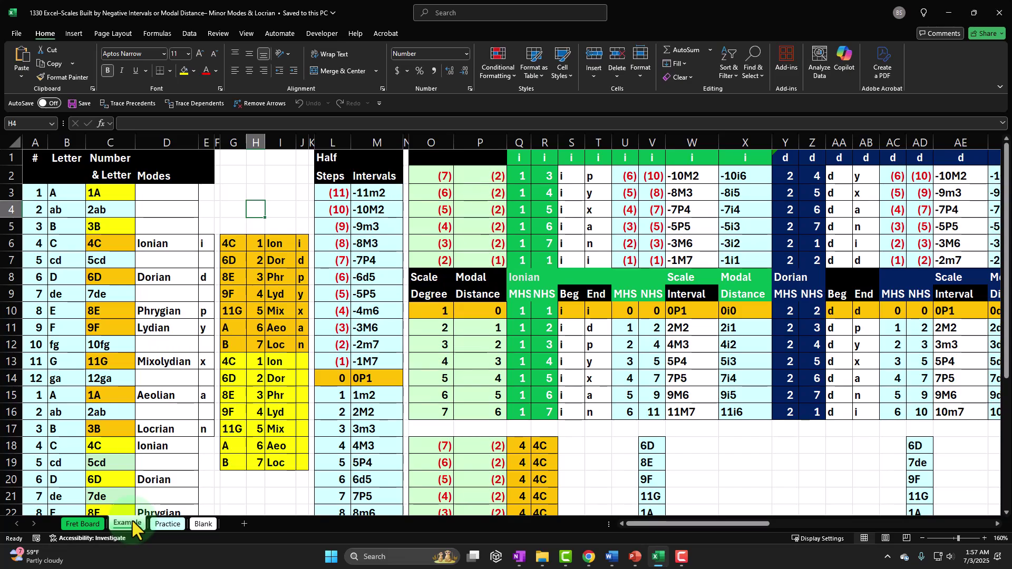
{"action": "left_click", "coordinate": [153, 524]}
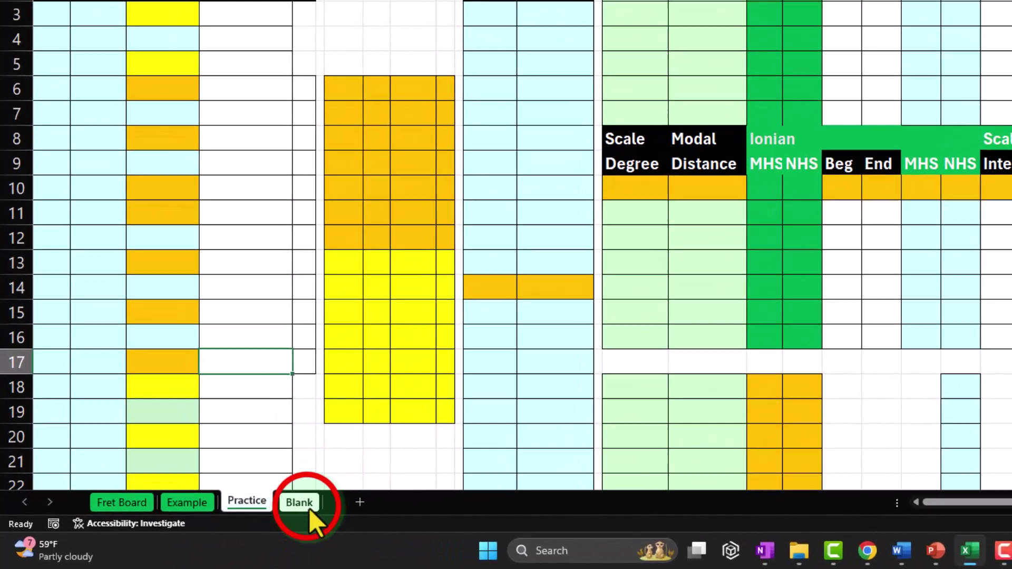
{"action": "left_click", "coordinate": [308, 507]}
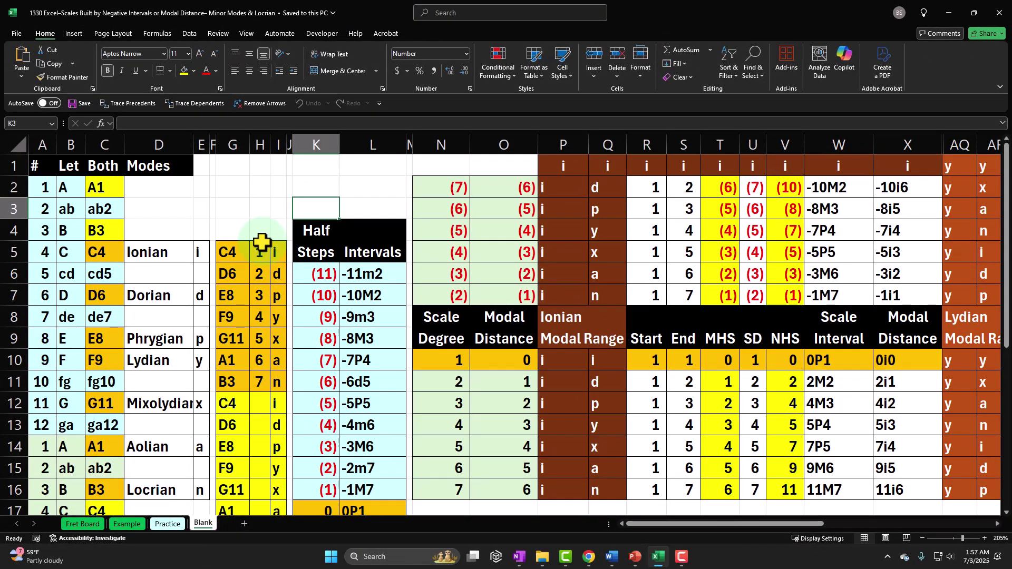
{"action": "left_click_drag", "start_coordinate": [310, 168], "coordinate": [348, 197]}
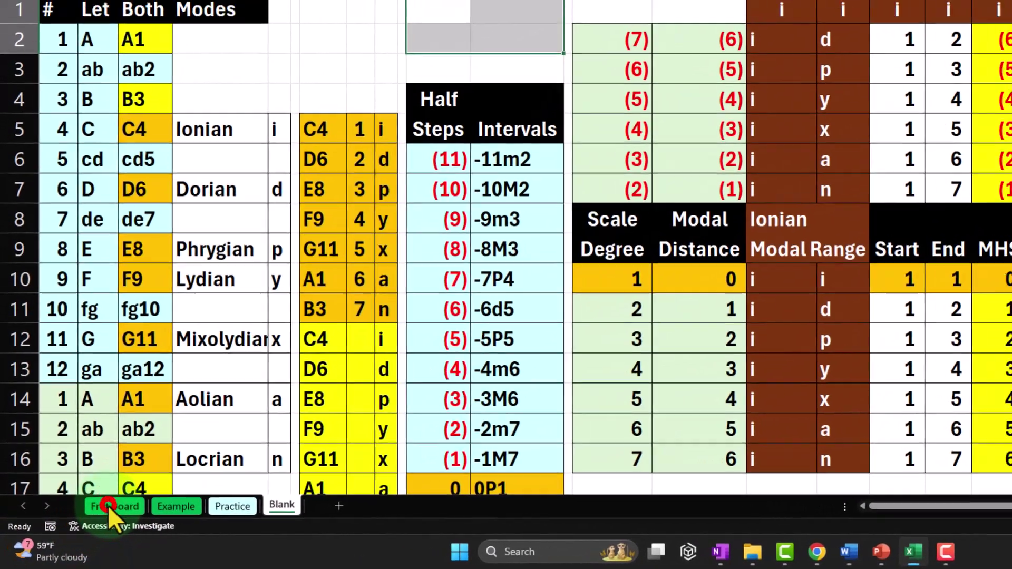
Step: Examine the fret grid HL2:HX7 on the Fret Board worksheet, then the cells HR2:HR5 at fret 6
{"action": "left_click", "coordinate": [82, 524]}
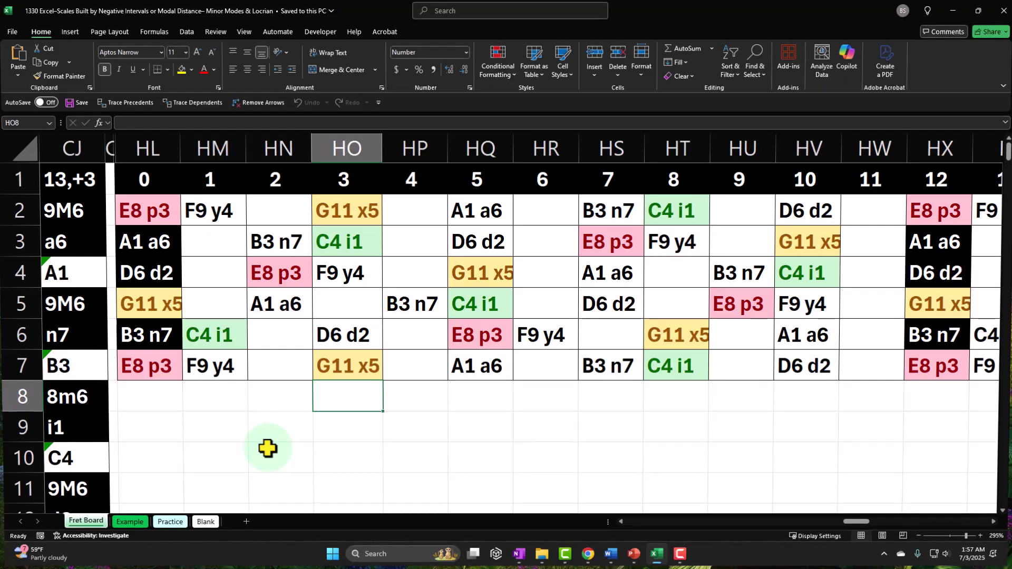
{"action": "left_click", "coordinate": [146, 213]}
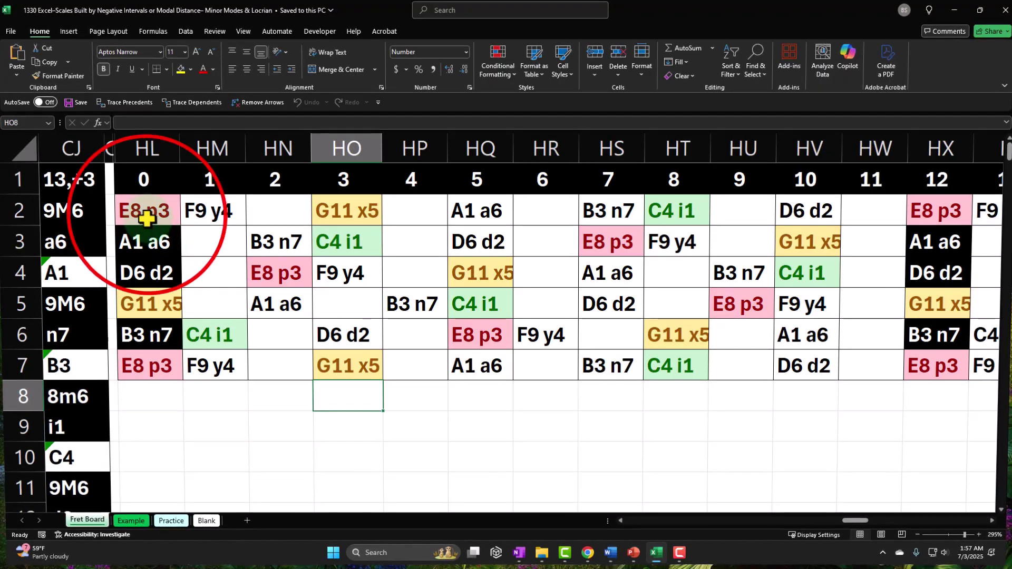
{"action": "left_click_drag", "start_coordinate": [146, 213], "coordinate": [906, 374]}
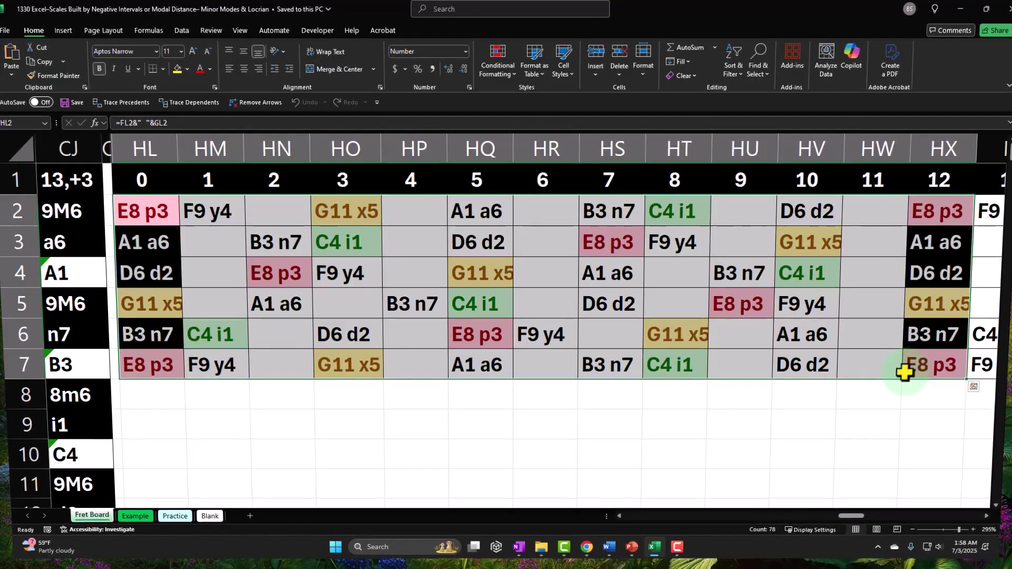
{"action": "left_click", "coordinate": [579, 235]}
{"action": "left_click_drag", "start_coordinate": [556, 217], "coordinate": [546, 299]}
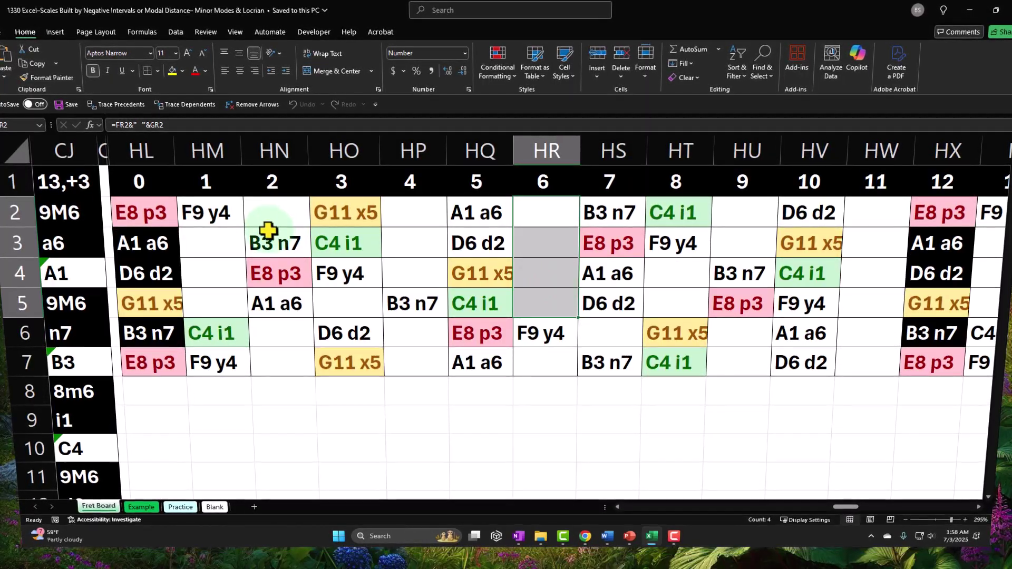
Step: Review the fret numbers 0 to 12 in row 1 and the notes below them, including HT2, HV2 and the range HL2:HV7
{"action": "left_click", "coordinate": [146, 208]}
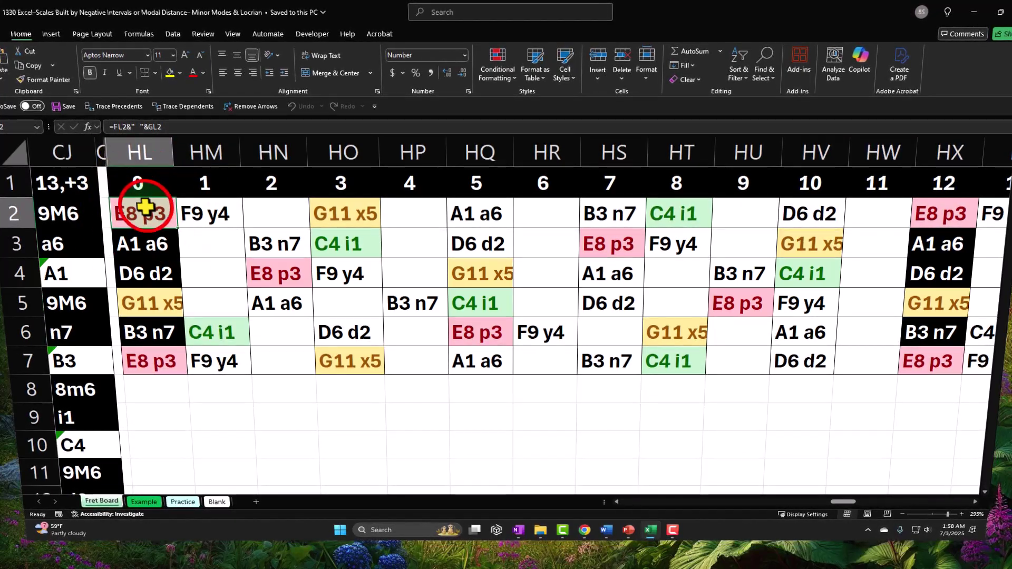
{"action": "left_click_drag", "start_coordinate": [165, 216], "coordinate": [911, 351]}
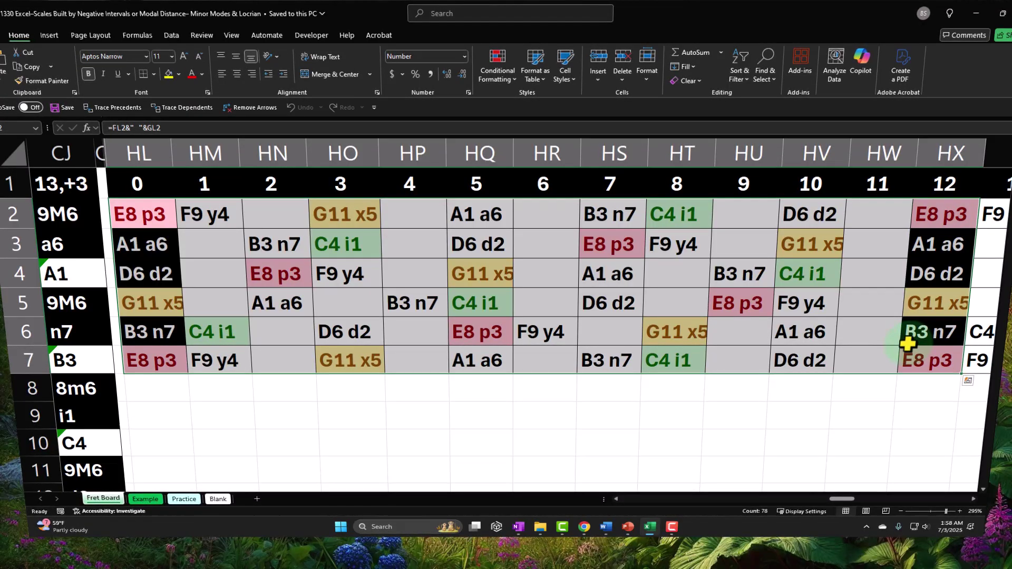
{"action": "left_click_drag", "start_coordinate": [152, 180], "coordinate": [927, 186]}
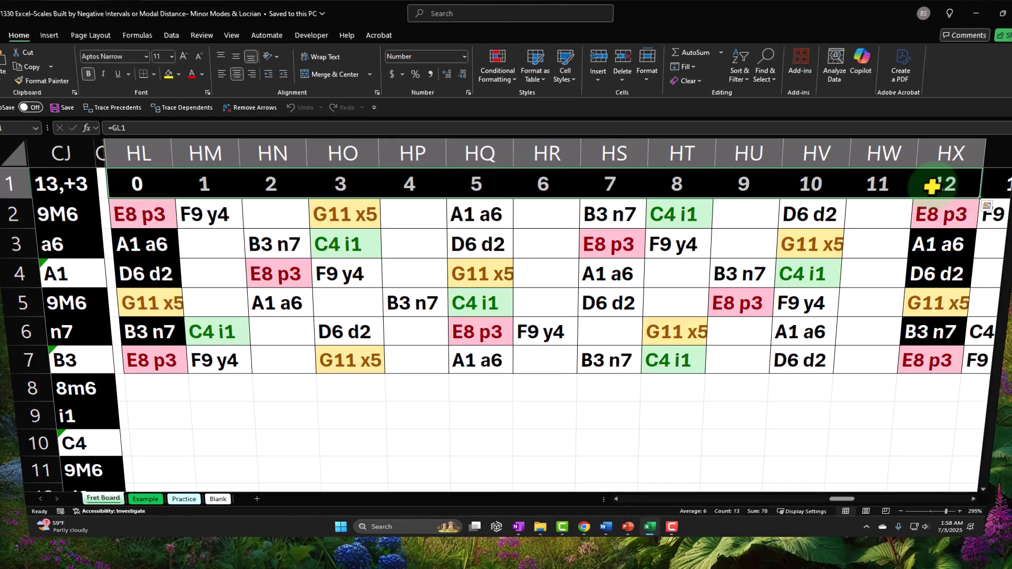
{"action": "left_click", "coordinate": [655, 207]}
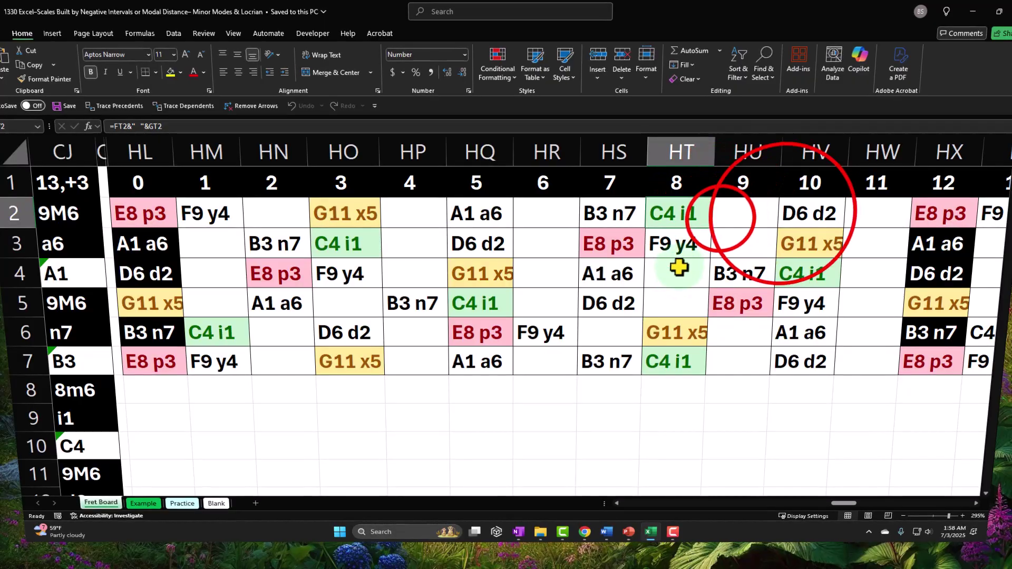
{"action": "left_click", "coordinate": [805, 216]}
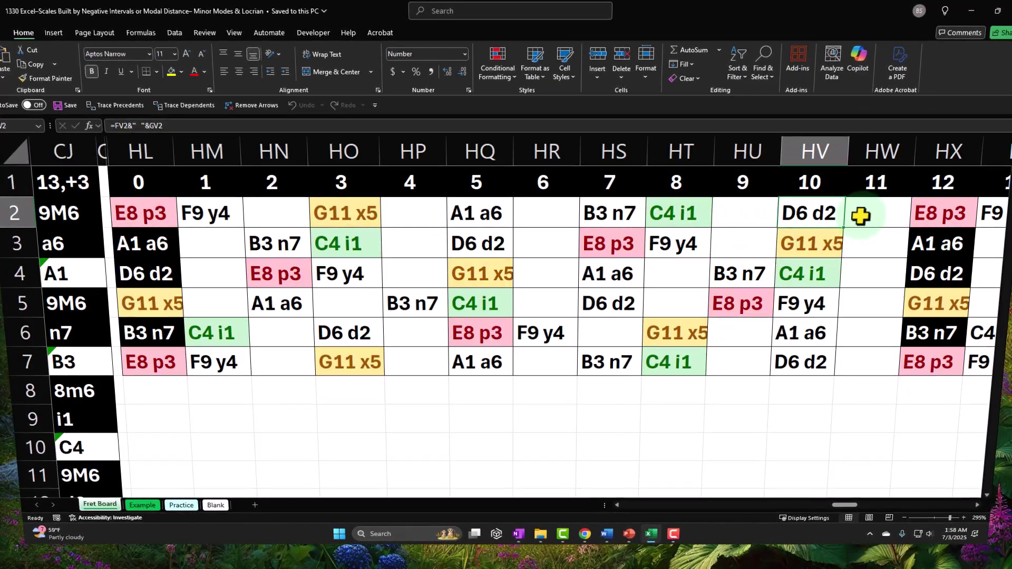
{"action": "left_click_drag", "start_coordinate": [155, 213], "coordinate": [793, 350]}
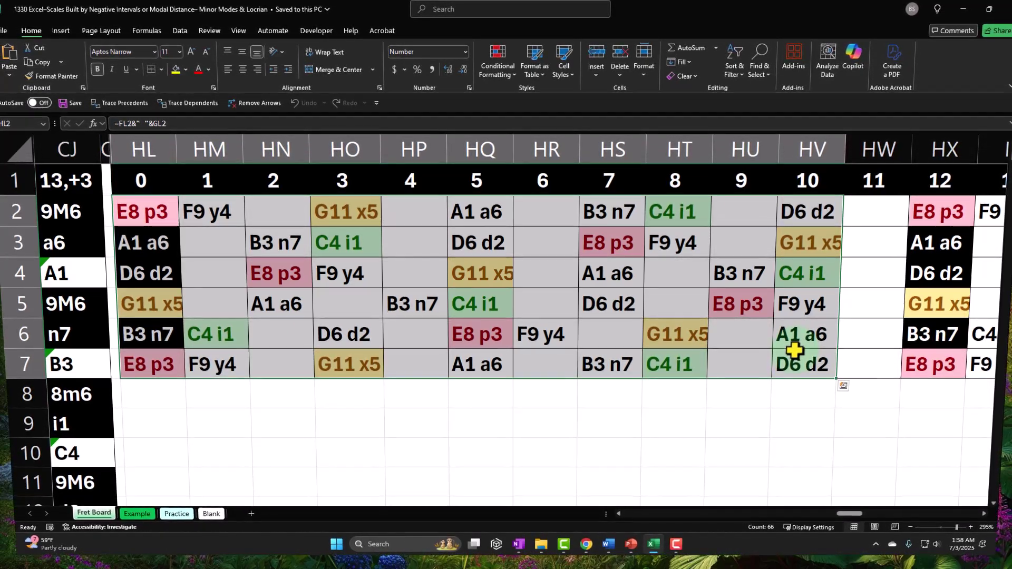
Step: Examine the notes around frets 7 and 8 in cells HT2, HS3, HT3 and HS4
{"action": "left_click", "coordinate": [674, 211]}
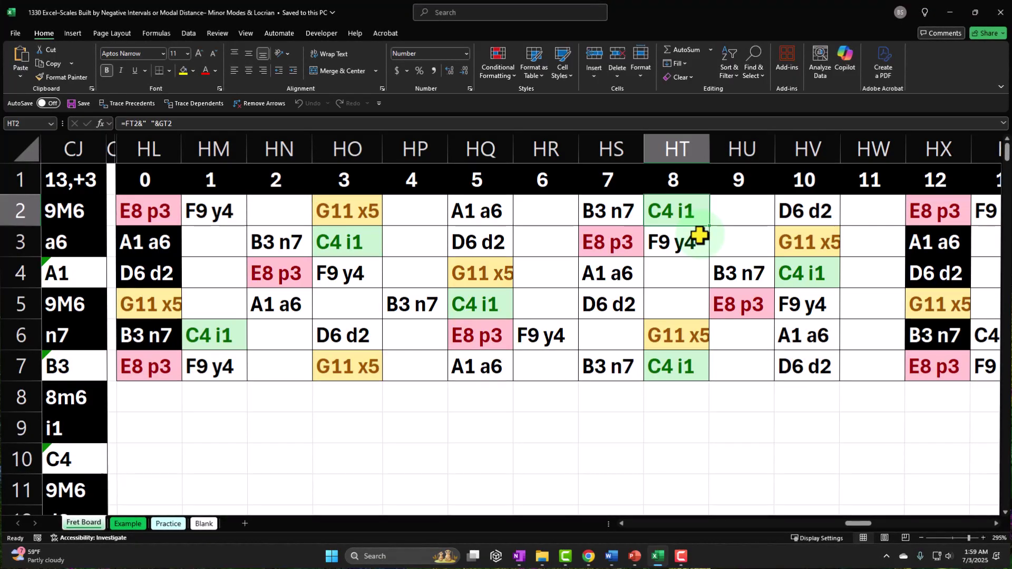
{"action": "left_click", "coordinate": [673, 205]}
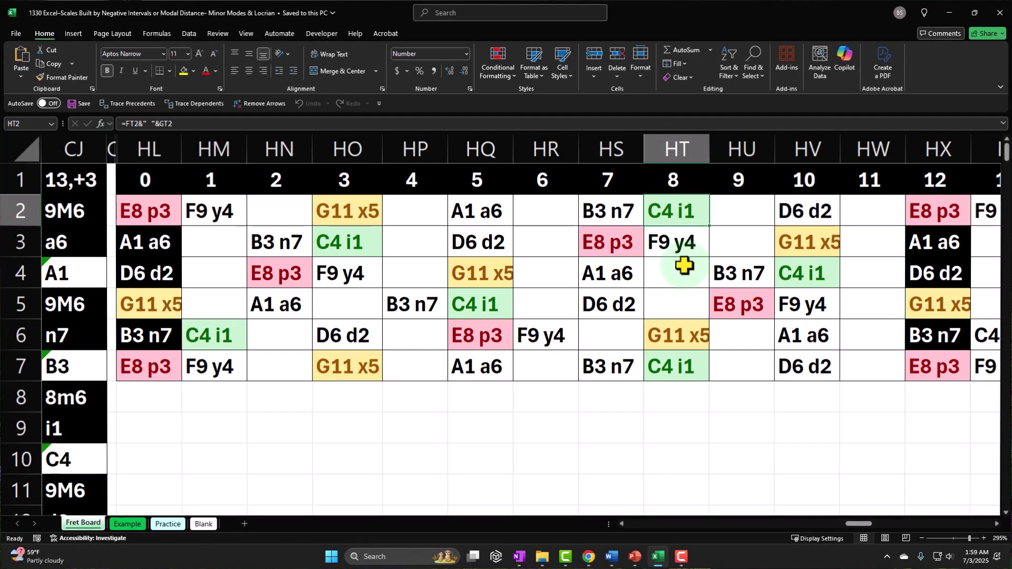
{"action": "left_click", "coordinate": [624, 246]}
{"action": "left_click", "coordinate": [659, 243]}
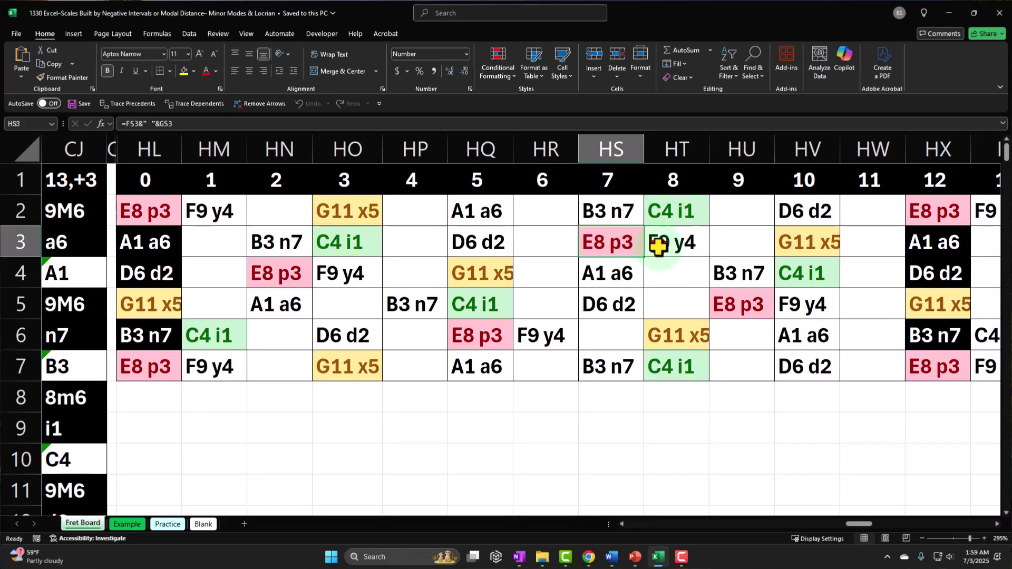
{"action": "left_click", "coordinate": [622, 268]}
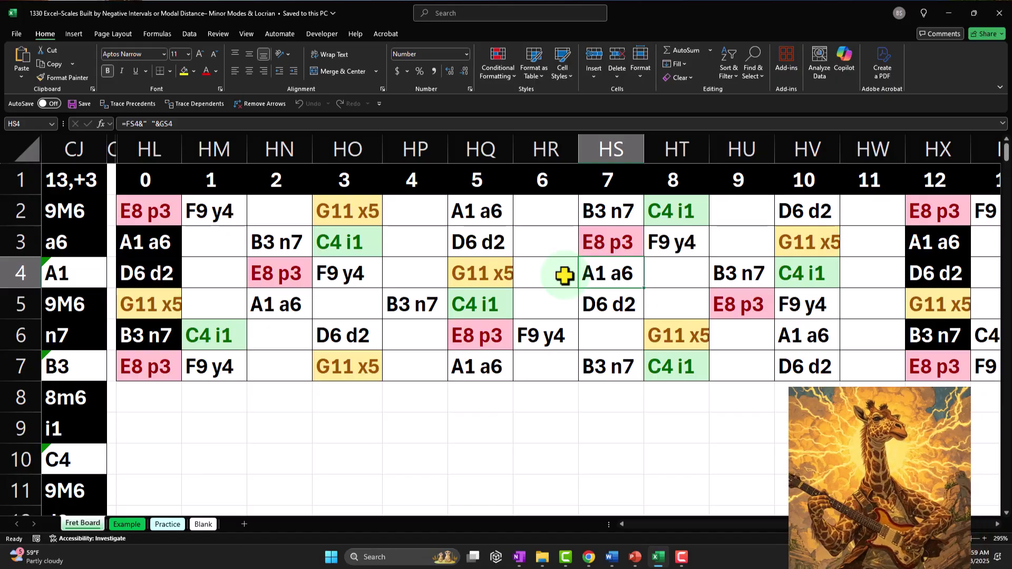
Step: Compare C4 in HO3 with E8 in HS3 and count the frets between notes along the strings
{"action": "left_click", "coordinate": [361, 232]}
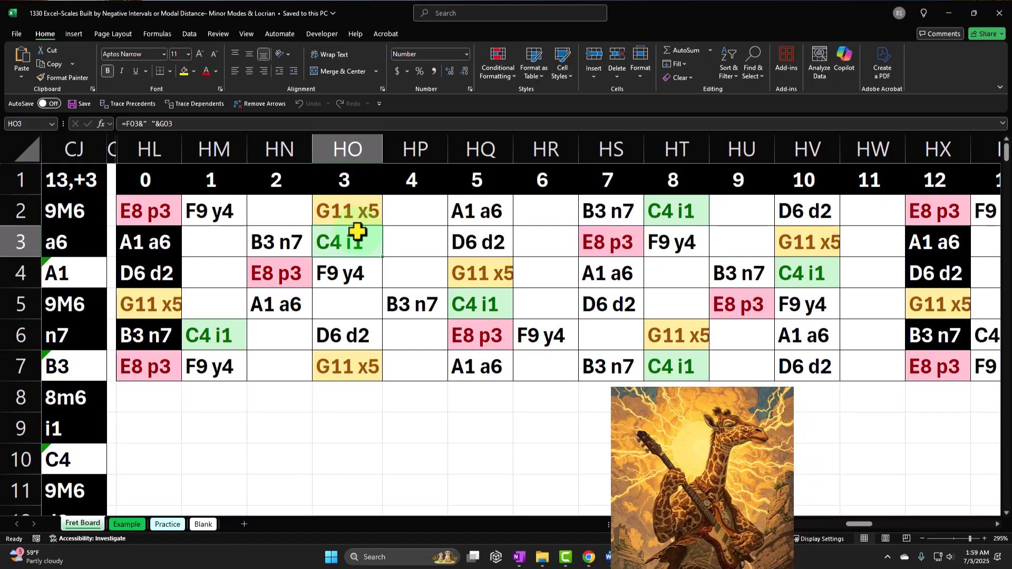
{"action": "left_click", "coordinate": [604, 232], "text": "ctrl"}
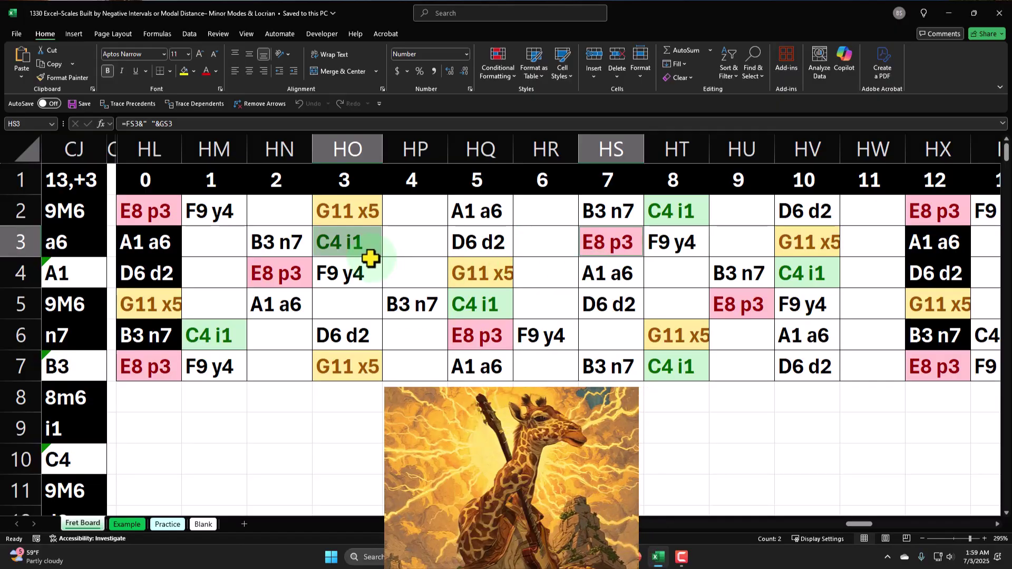
{"action": "left_click", "coordinate": [403, 245]}
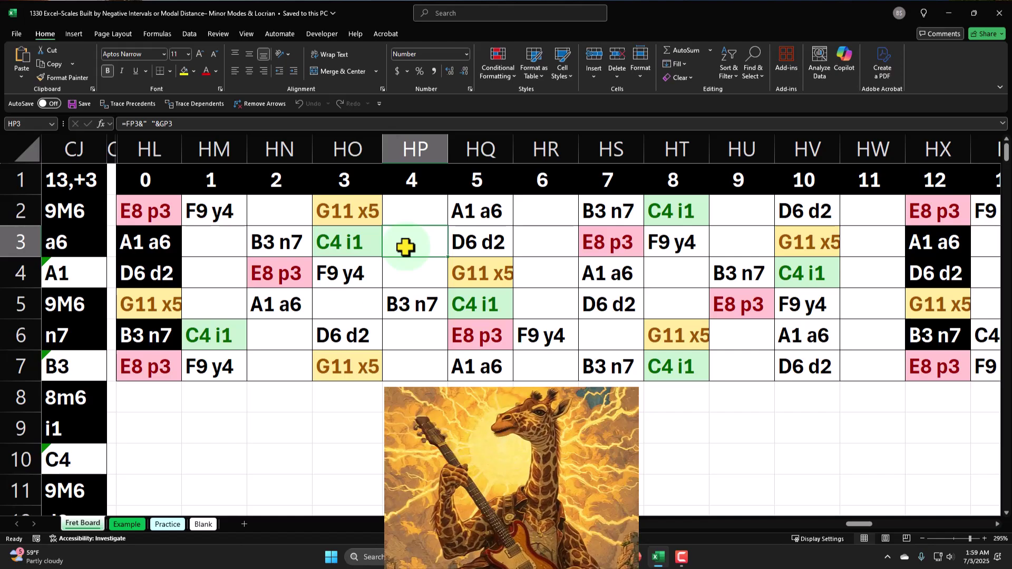
{"action": "key", "text": "Right"}
{"action": "key", "text": "Right"}
{"action": "key", "text": "Right"}
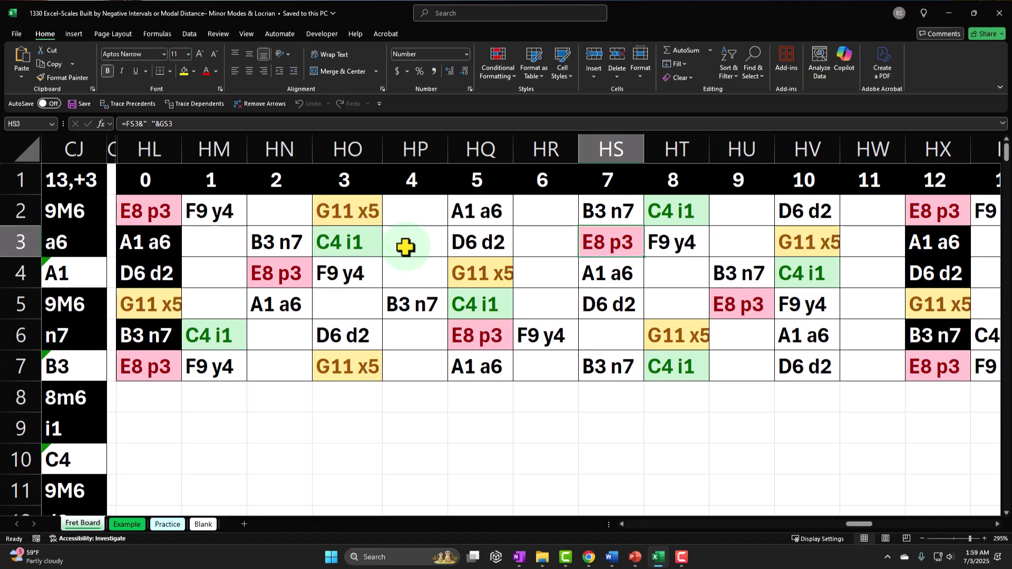
{"action": "left_click", "coordinate": [360, 272]}
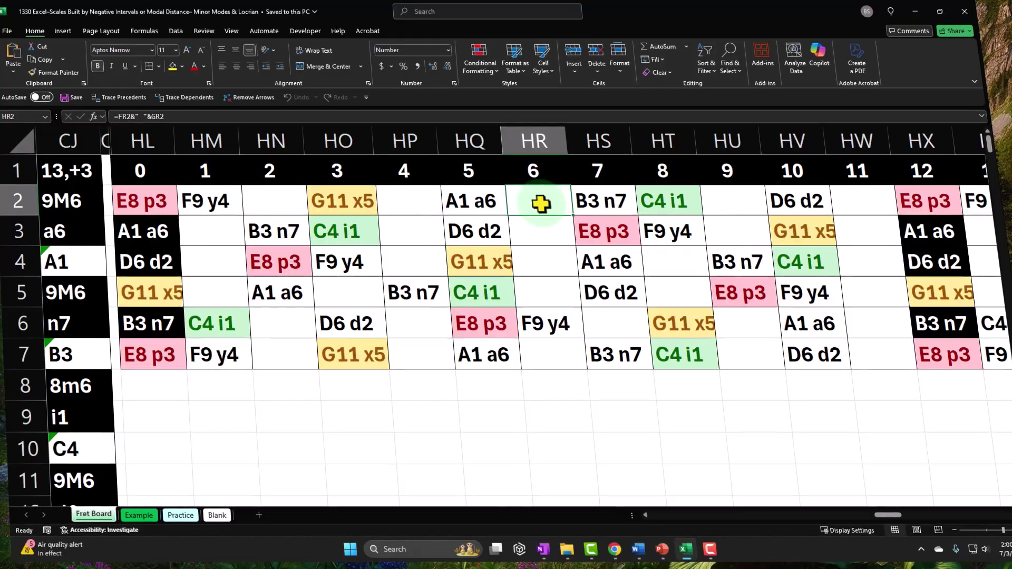
{"action": "key", "text": "Right"}
{"action": "key", "text": "Right"}
{"action": "key", "text": "Right"}
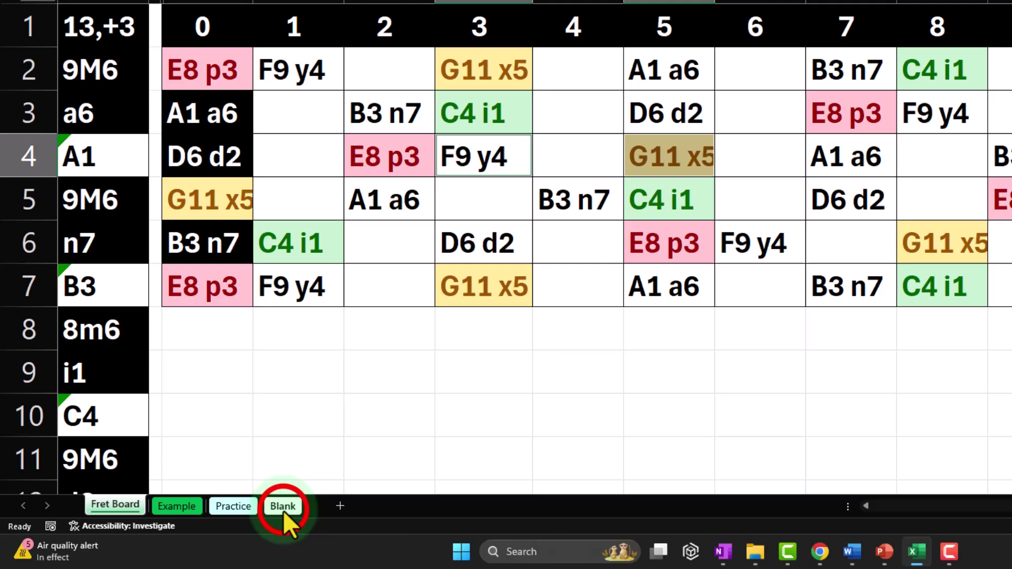
Step: On the Blank worksheet, review the twelve letters in B2:B13 and follow the combined note labels from C5 down to C17
{"action": "left_click", "coordinate": [205, 523]}
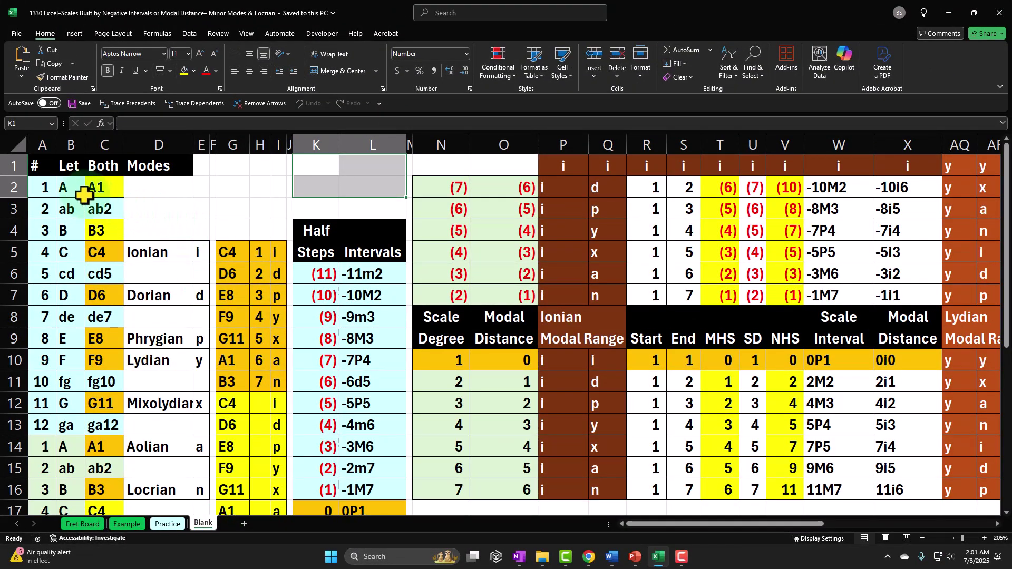
{"action": "left_click_drag", "start_coordinate": [79, 187], "coordinate": [70, 420]}
{"action": "left_click", "coordinate": [113, 228]}
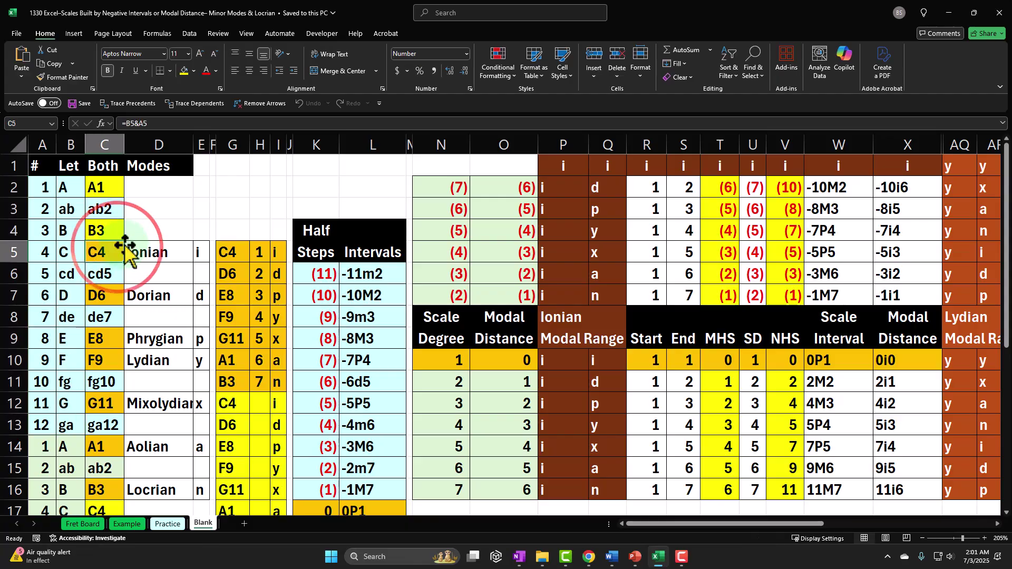
{"action": "key", "text": "Down"}
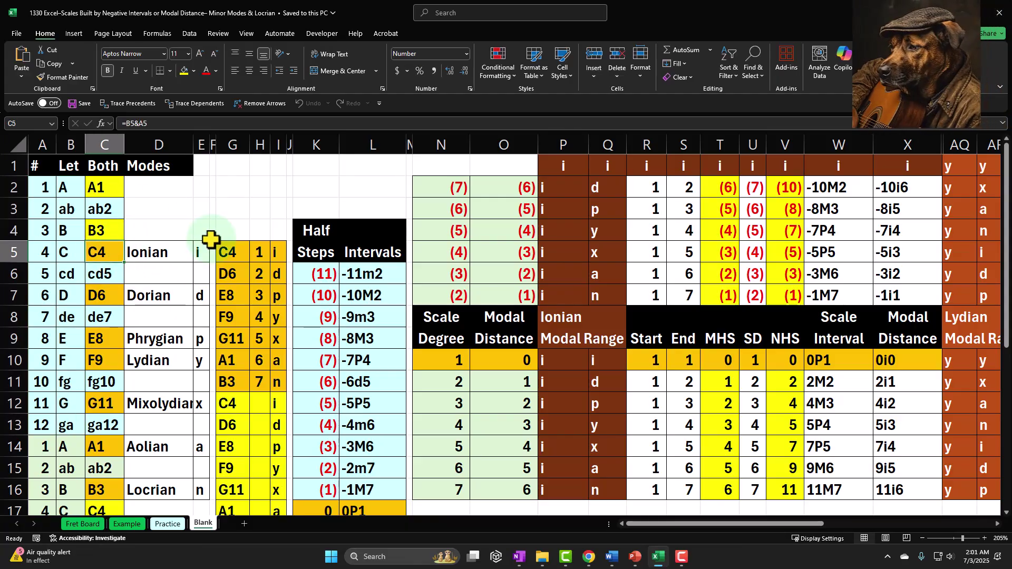
{"action": "key", "text": "Down"}
{"action": "key", "text": "Down"}
{"action": "key", "text": "Down"}
{"action": "key", "text": "Down"}
{"action": "key", "text": "Down"}
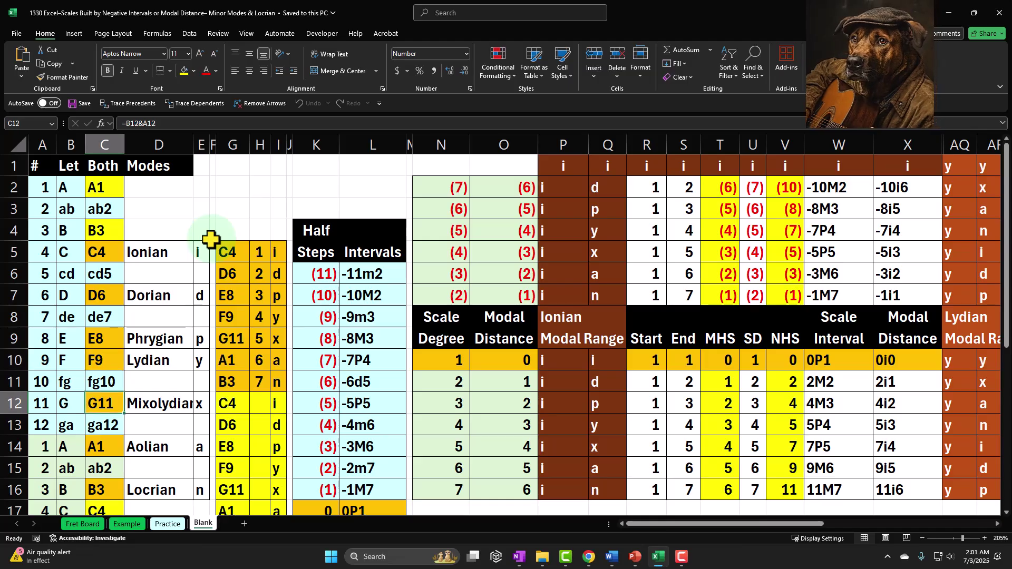
{"action": "key", "text": "Down"}
{"action": "key", "text": "Down"}
{"action": "key", "text": "Down"}
{"action": "key", "text": "Down"}
{"action": "key", "text": "Down"}
{"action": "key", "text": "Down"}
{"action": "key", "text": "Down"}
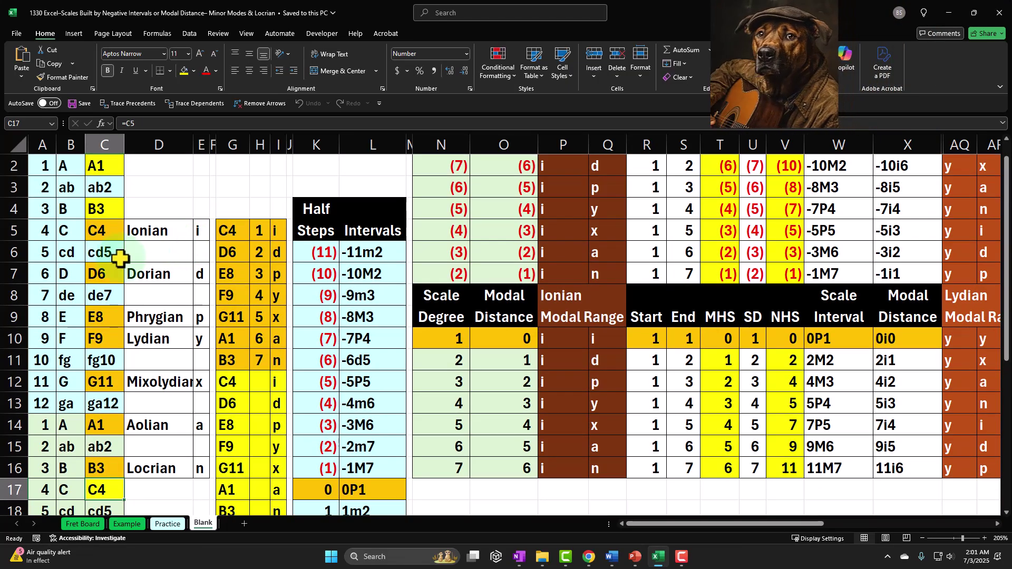
Step: Return to the Ionian root note in C5 and follow the note column down to C8
{"action": "left_click", "coordinate": [103, 233]}
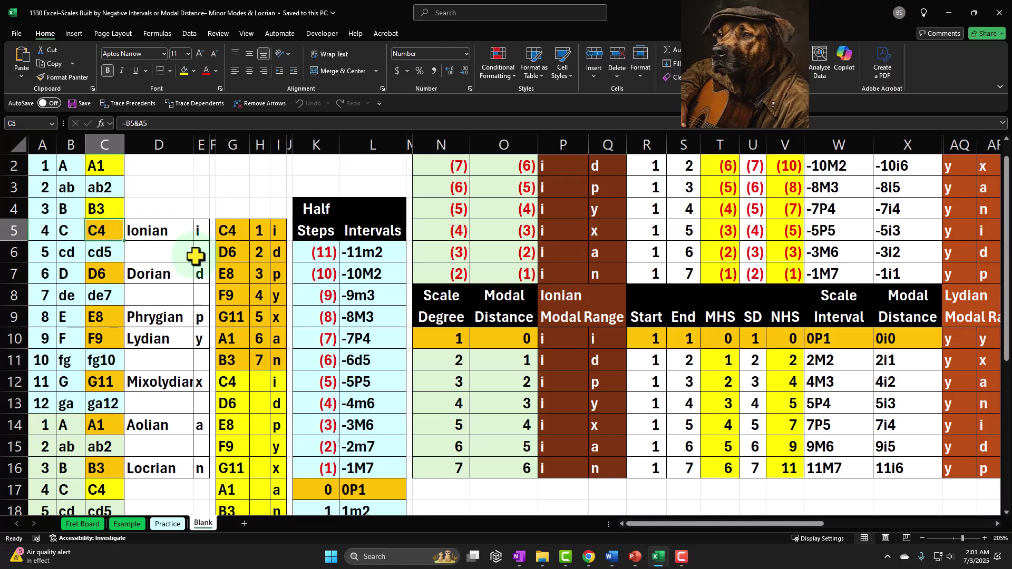
{"action": "scroll", "coordinate": [198, 256], "scroll_direction": "up", "scroll_amount": 1}
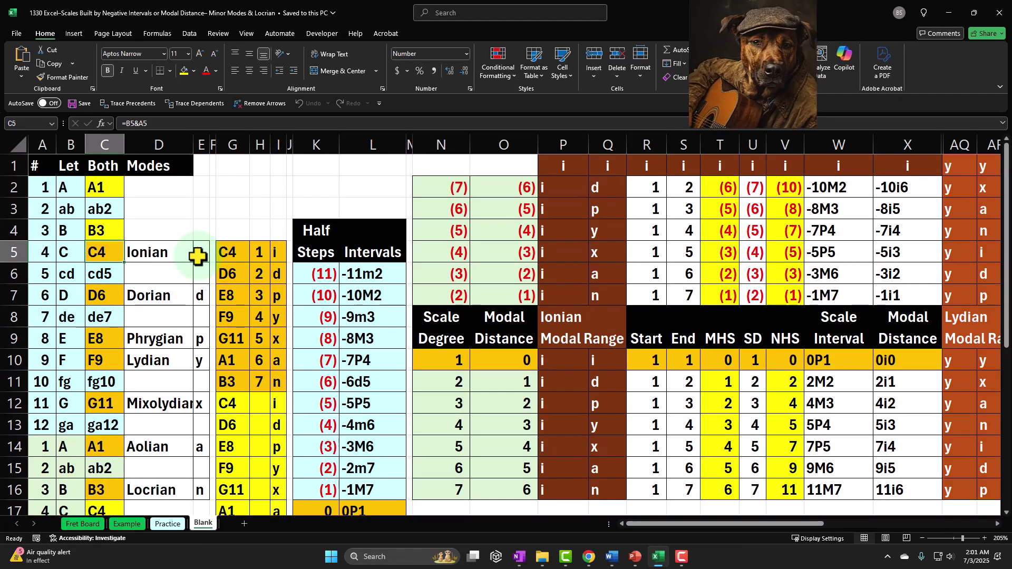
{"action": "key", "text": "Down"}
{"action": "key", "text": "Down"}
{"action": "key", "text": "Down"}
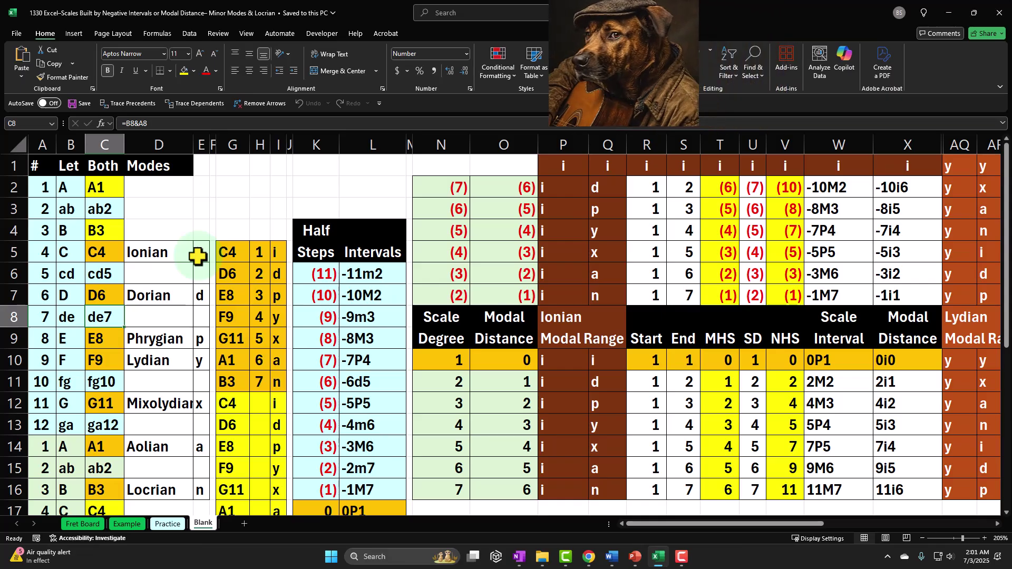
Step: Go across to cell G4, directly above the condensed list of seven notes and modes
{"action": "key", "text": "Right"}
{"action": "key", "text": "Right"}
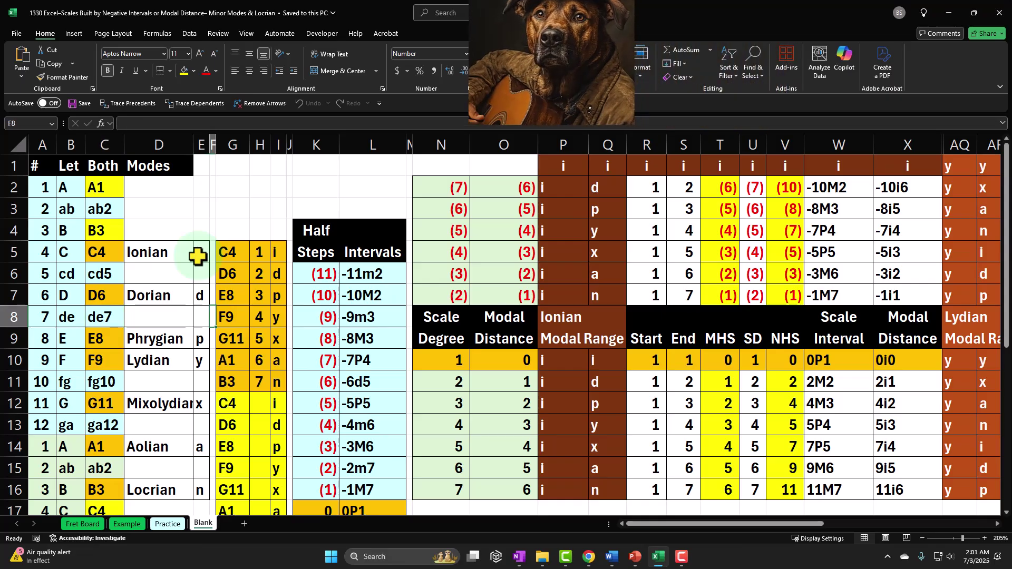
{"action": "key", "text": "Right"}
{"action": "key", "text": "Right"}
{"action": "key", "text": "Up"}
{"action": "key", "text": "Up"}
{"action": "key", "text": "Up"}
{"action": "key", "text": "Up"}
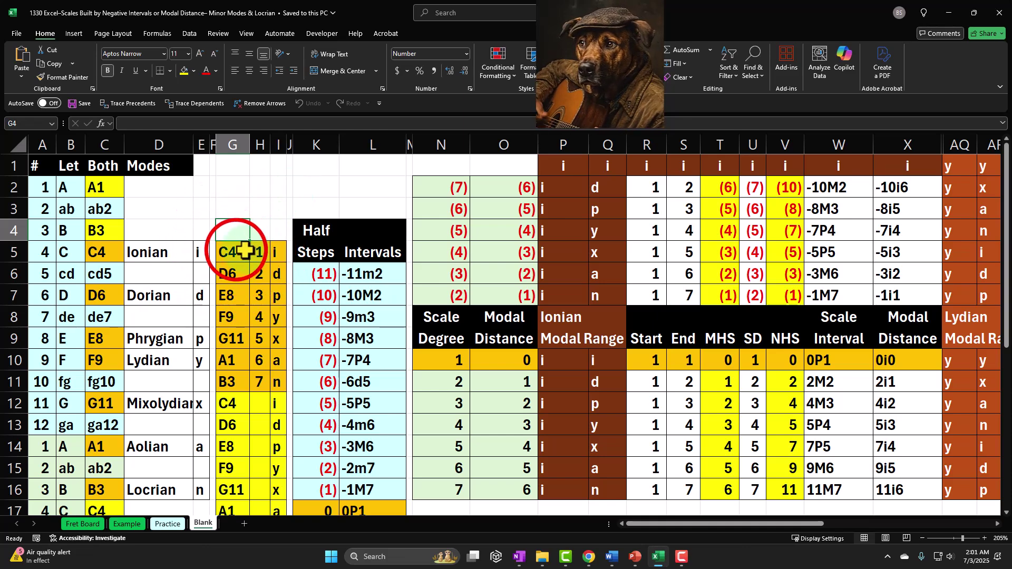
Step: Review the seven notes in G5:G11, the first scale degree and modal distance in row 10, and the Ionian range in P10:P16
{"action": "left_click_drag", "start_coordinate": [232, 253], "coordinate": [231, 373]}
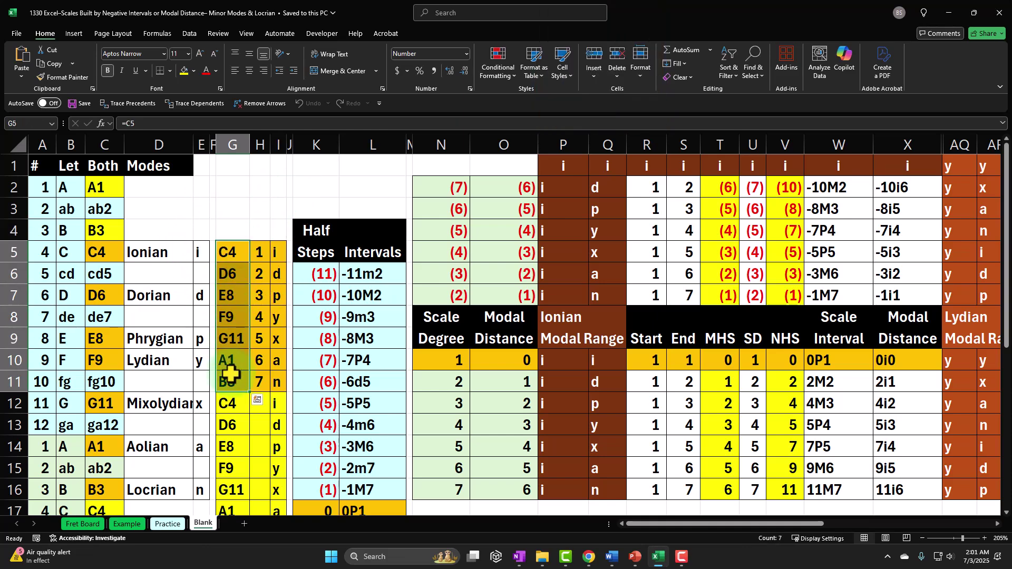
{"action": "left_click", "coordinate": [460, 361]}
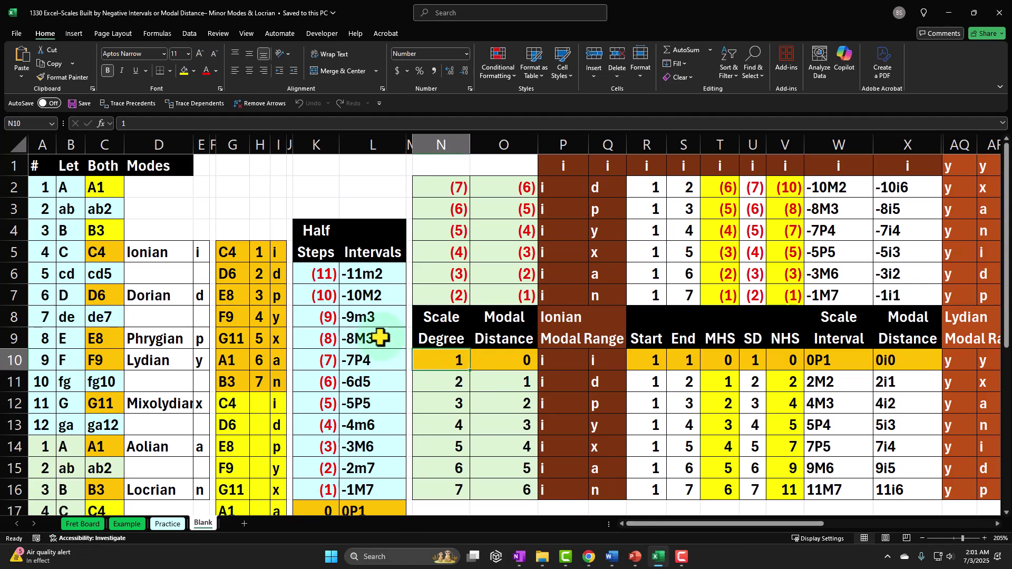
{"action": "key", "text": "Right"}
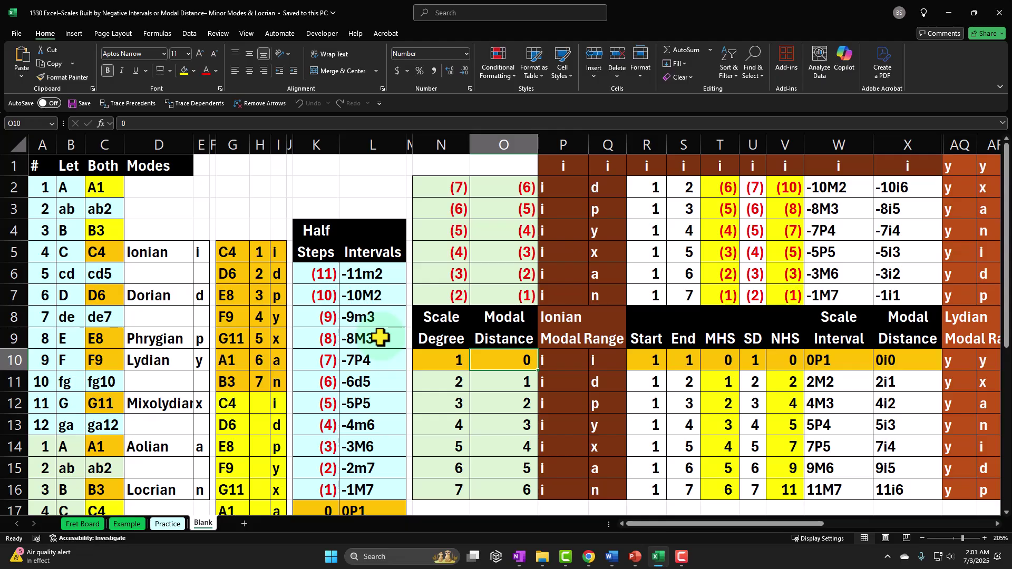
{"action": "left_click", "coordinate": [565, 359]}
{"action": "left_click_drag", "start_coordinate": [586, 358], "coordinate": [596, 358]}
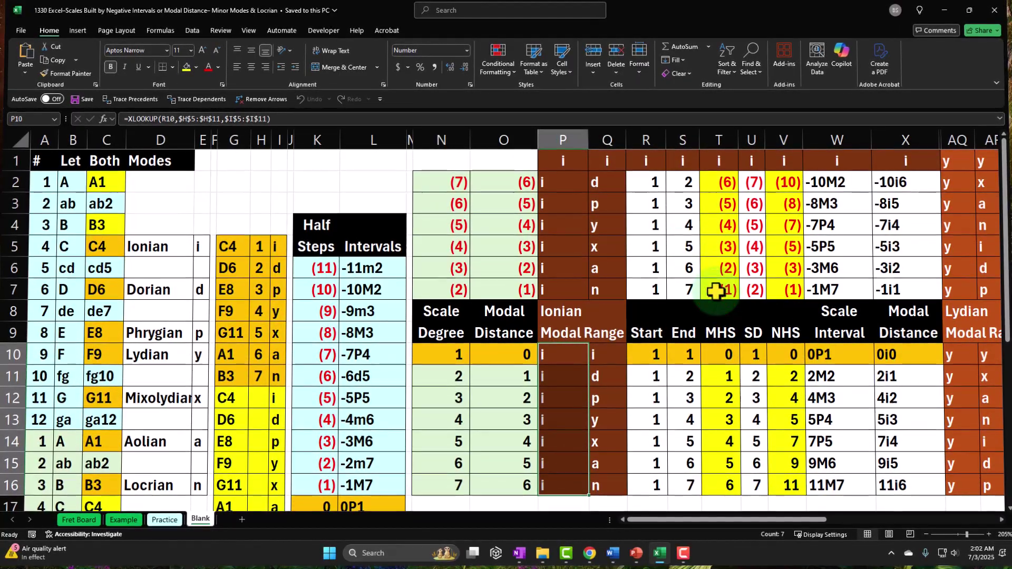
Step: Compare the negative MHS values in T2:T7 of the Ionian table with the positive ones below the MHS header
{"action": "left_click_drag", "start_coordinate": [709, 227], "coordinate": [711, 193]}
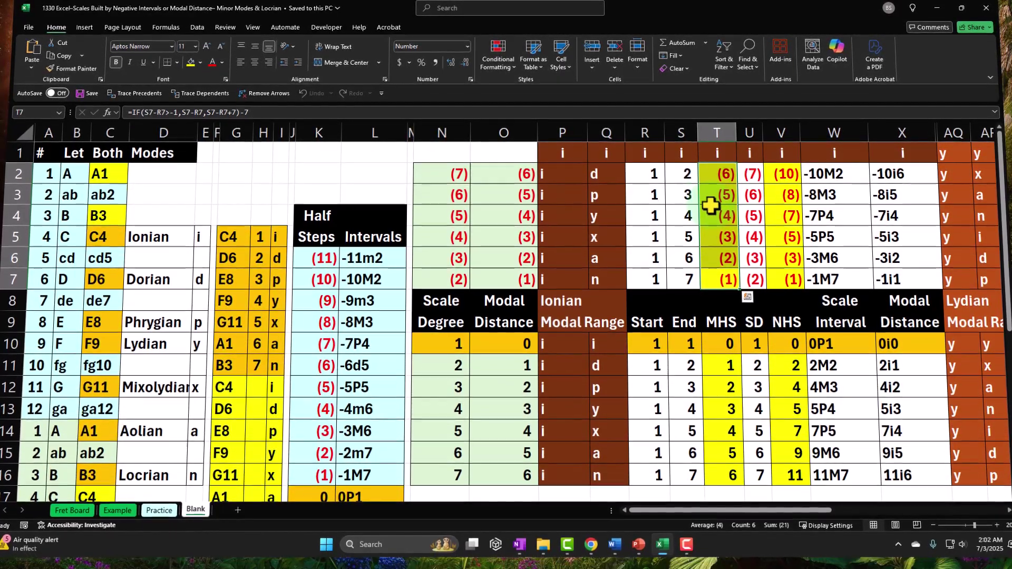
{"action": "left_click", "coordinate": [718, 318]}
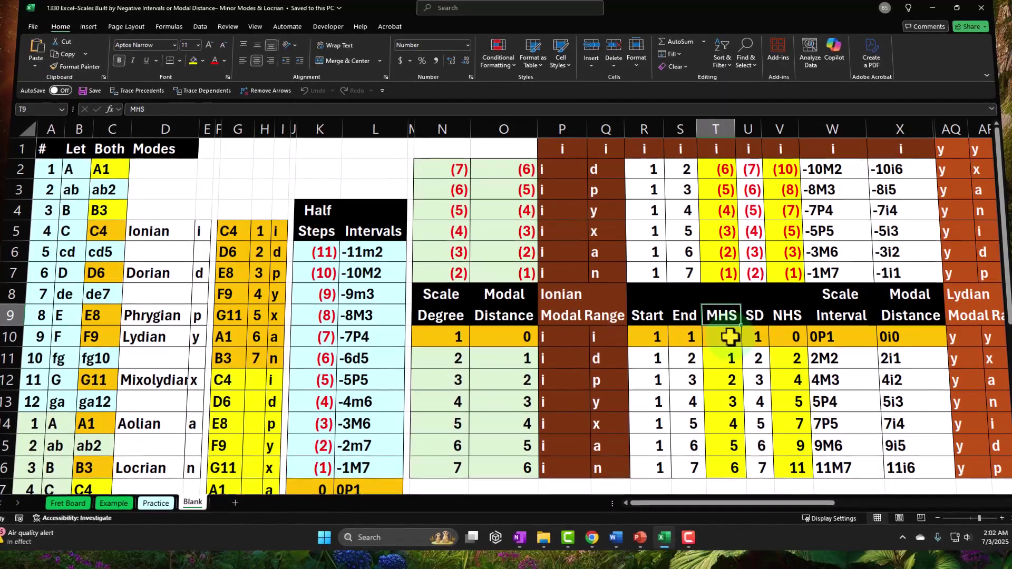
{"action": "left_click", "coordinate": [730, 356]}
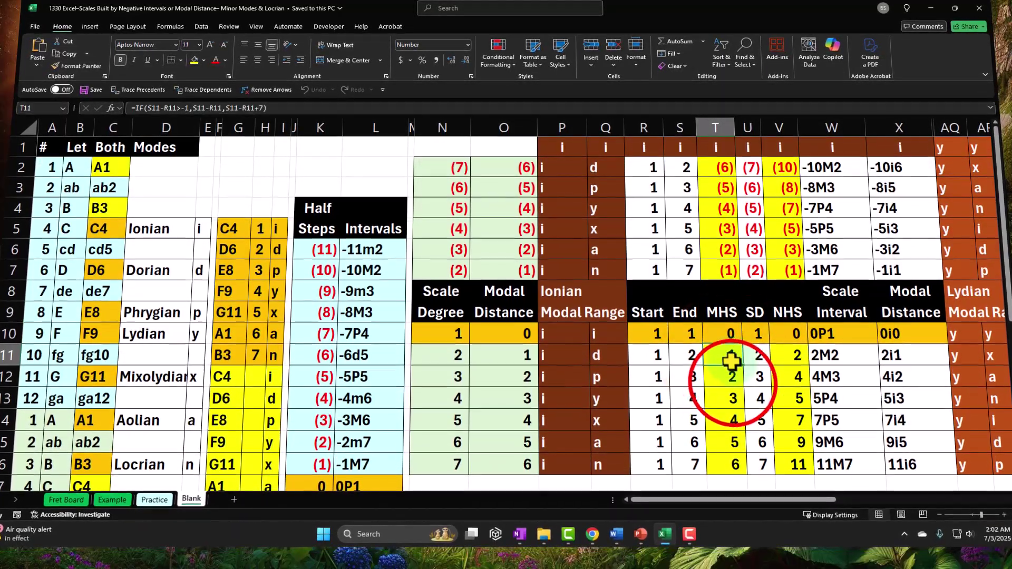
{"action": "left_click", "coordinate": [721, 269]}
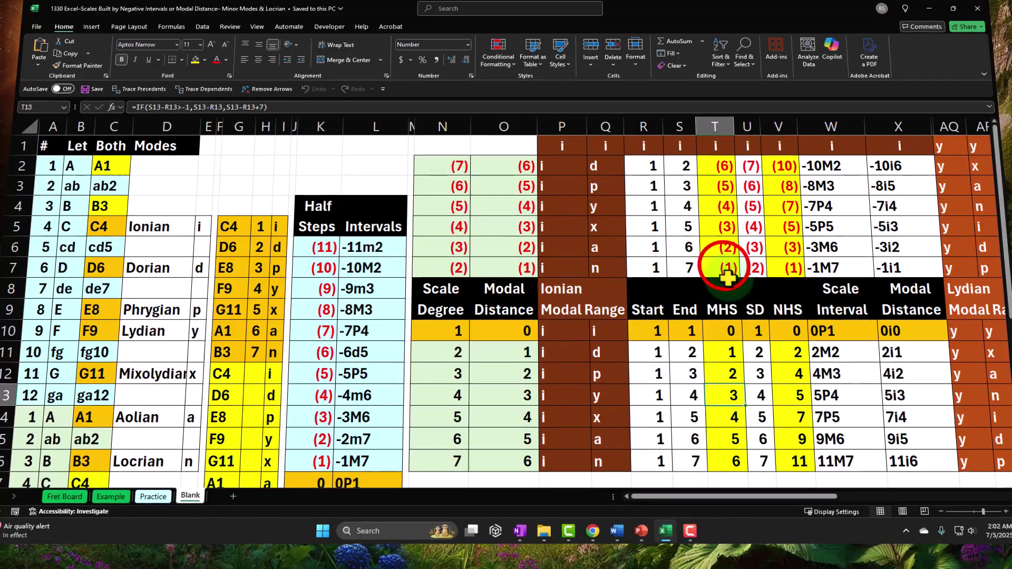
{"action": "left_click", "coordinate": [723, 227]}
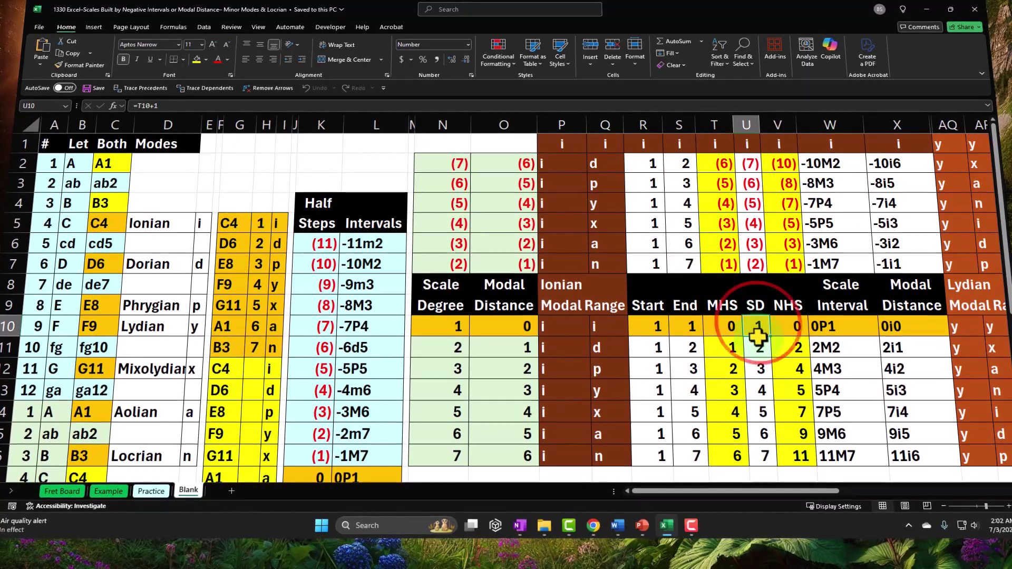
Step: Examine the Ionian table's positive and negative SD values in column U and NHS values in column V
{"action": "left_click_drag", "start_coordinate": [758, 326], "coordinate": [764, 455]}
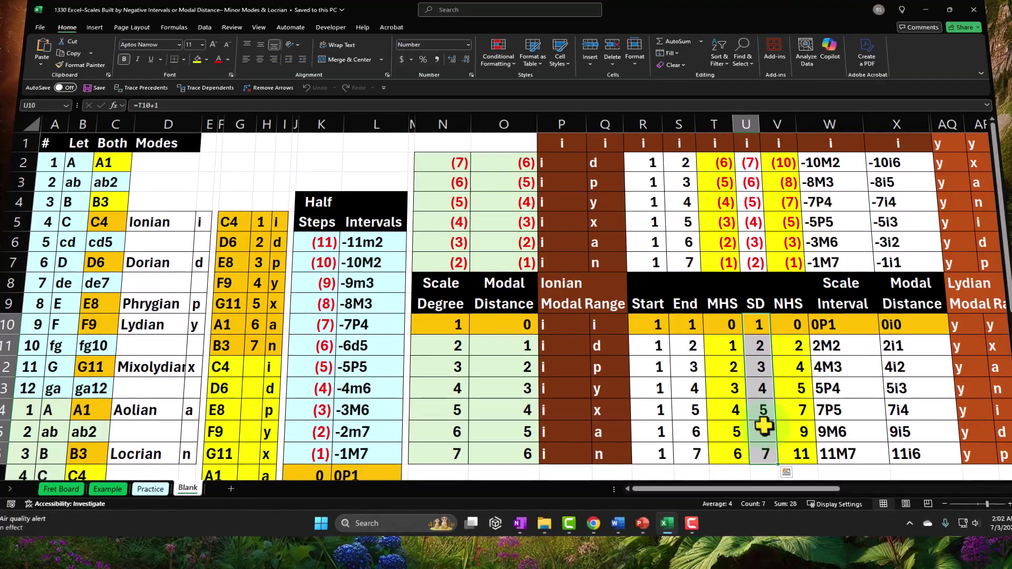
{"action": "left_click_drag", "start_coordinate": [761, 262], "coordinate": [744, 167]}
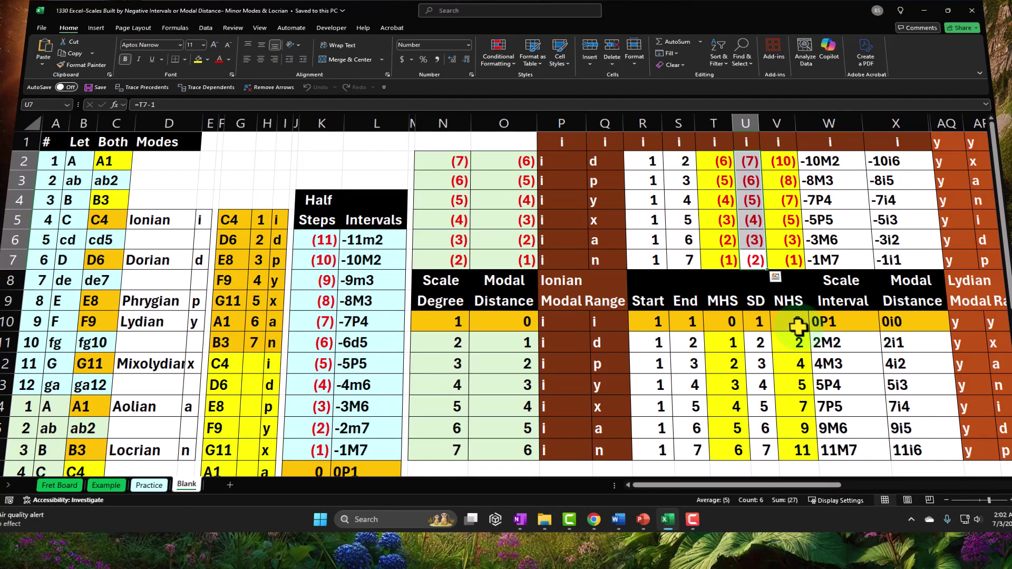
{"action": "left_click_drag", "start_coordinate": [797, 324], "coordinate": [807, 443]}
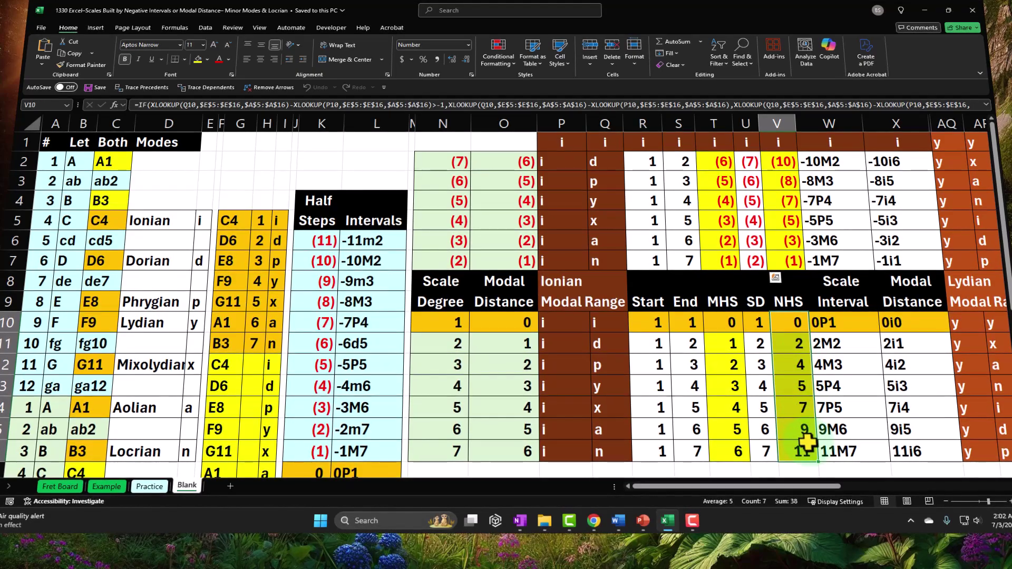
{"action": "left_click_drag", "start_coordinate": [785, 260], "coordinate": [777, 162]}
Step: Inspect the highlighted exceptions in the major modes: AX4:AY4 in the Lydian table and BG16:BH16 in the Mixolydian table
{"action": "left_click_drag", "start_coordinate": [671, 488], "coordinate": [839, 495]}
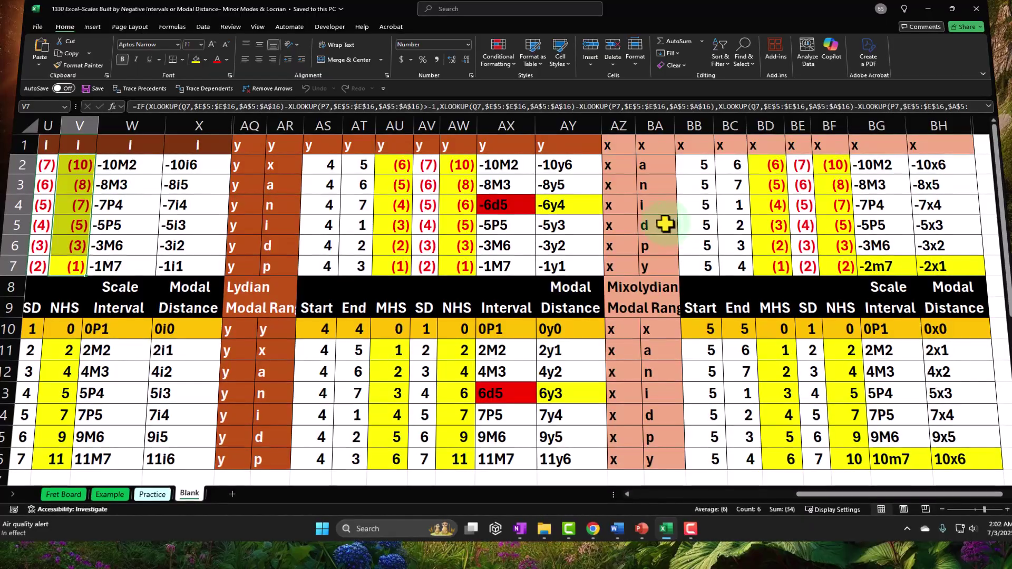
{"action": "left_click_drag", "start_coordinate": [521, 206], "coordinate": [552, 206]}
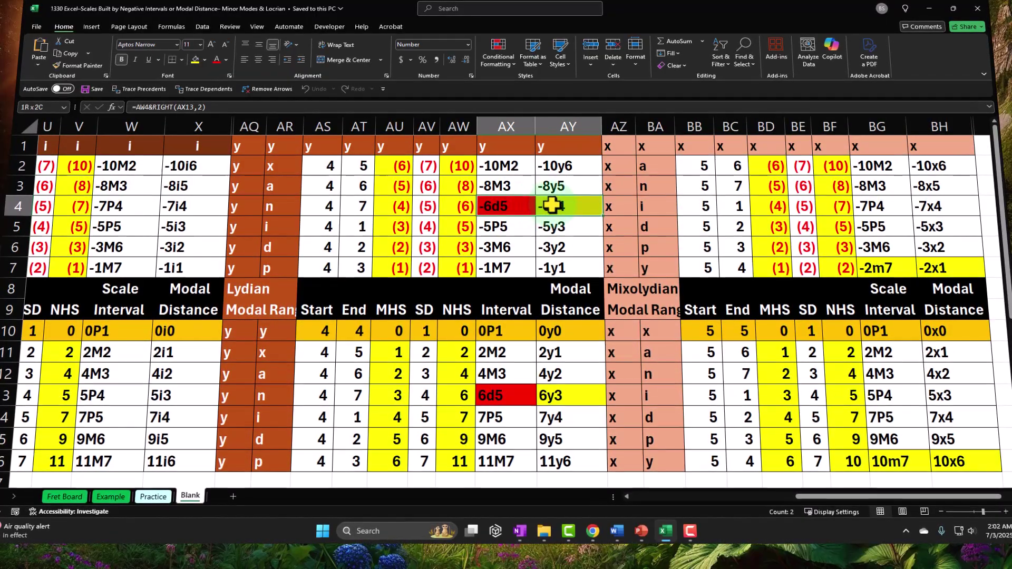
{"action": "left_click_drag", "start_coordinate": [864, 468], "coordinate": [952, 466]}
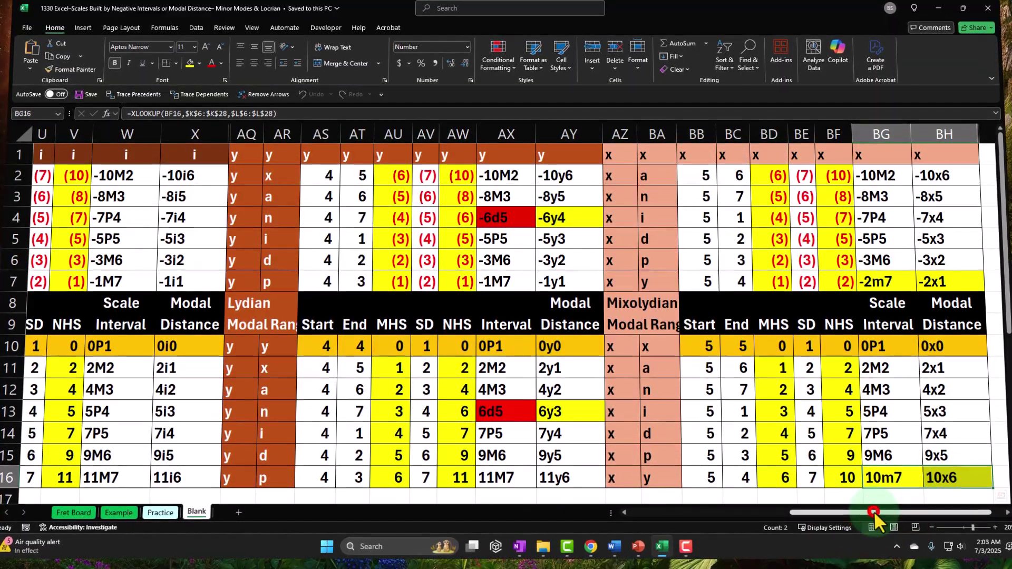
{"action": "left_click_drag", "start_coordinate": [878, 511], "coordinate": [690, 517]}
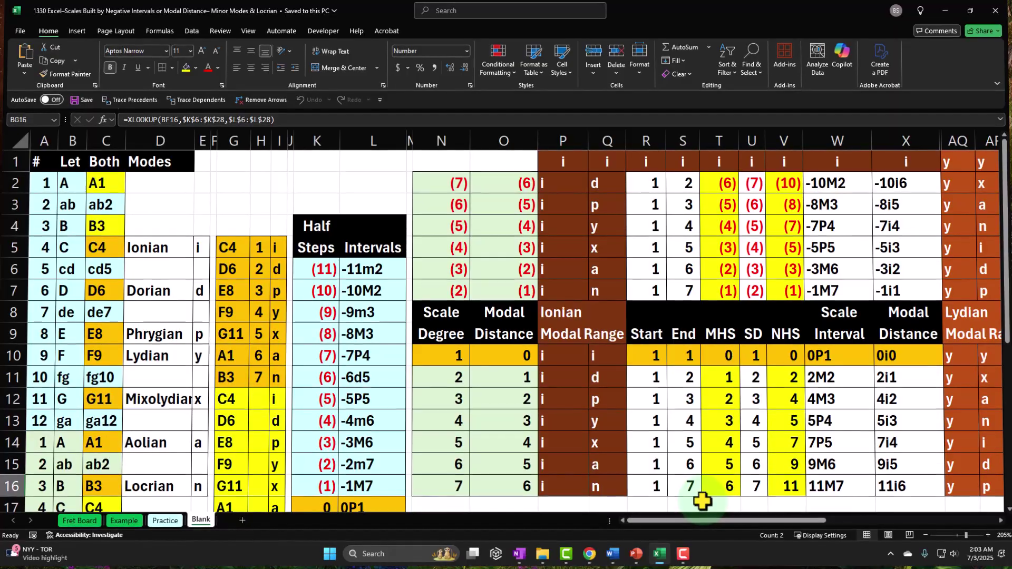
Step: Unhide the columns between X and CA to bring back the minor-mode tables
{"action": "left_click_drag", "start_coordinate": [703, 521], "coordinate": [738, 517]}
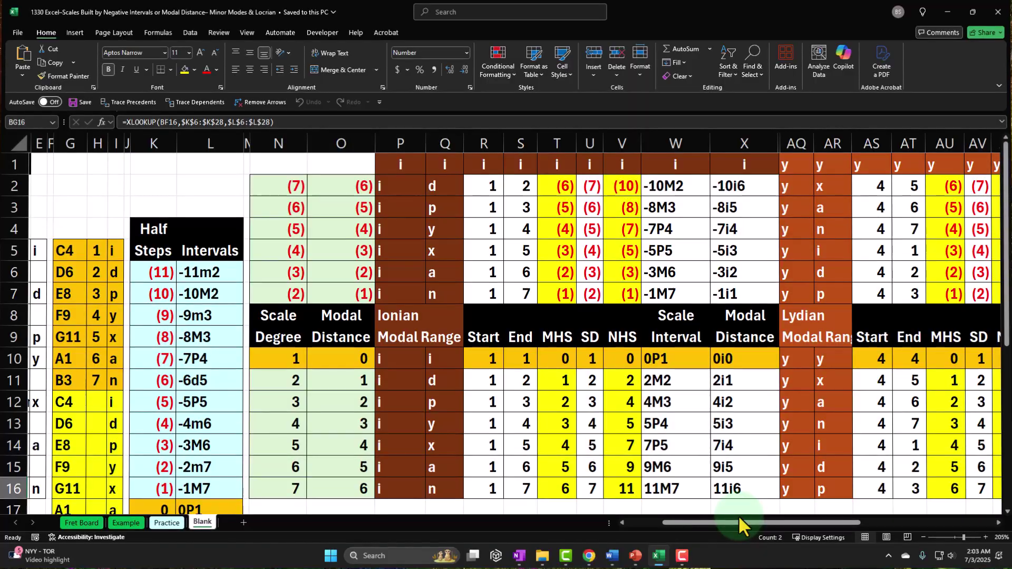
{"action": "left_click", "coordinate": [746, 144]}
{"action": "left_click_drag", "start_coordinate": [746, 148], "coordinate": [987, 165]}
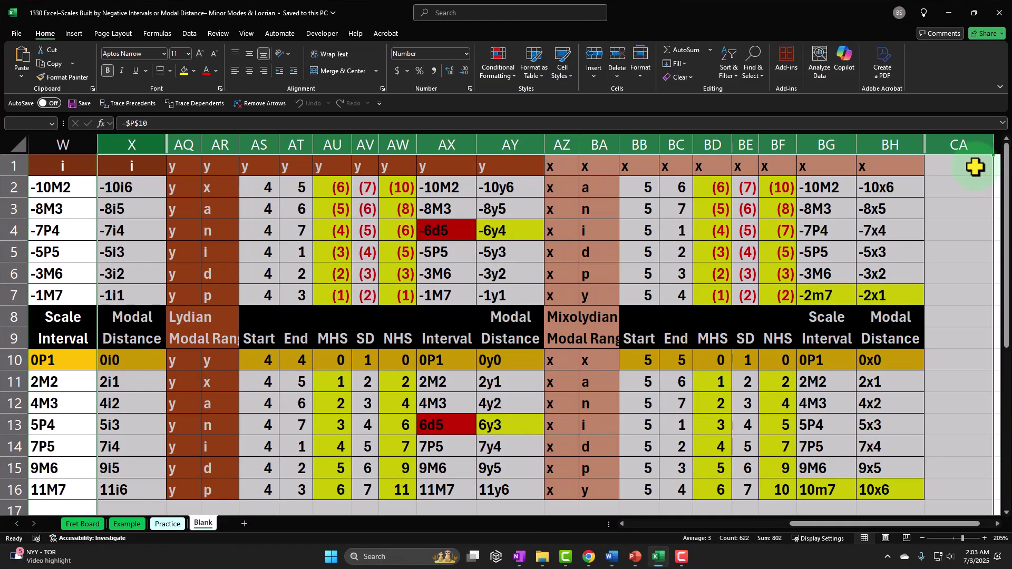
{"action": "right_click", "coordinate": [951, 170]}
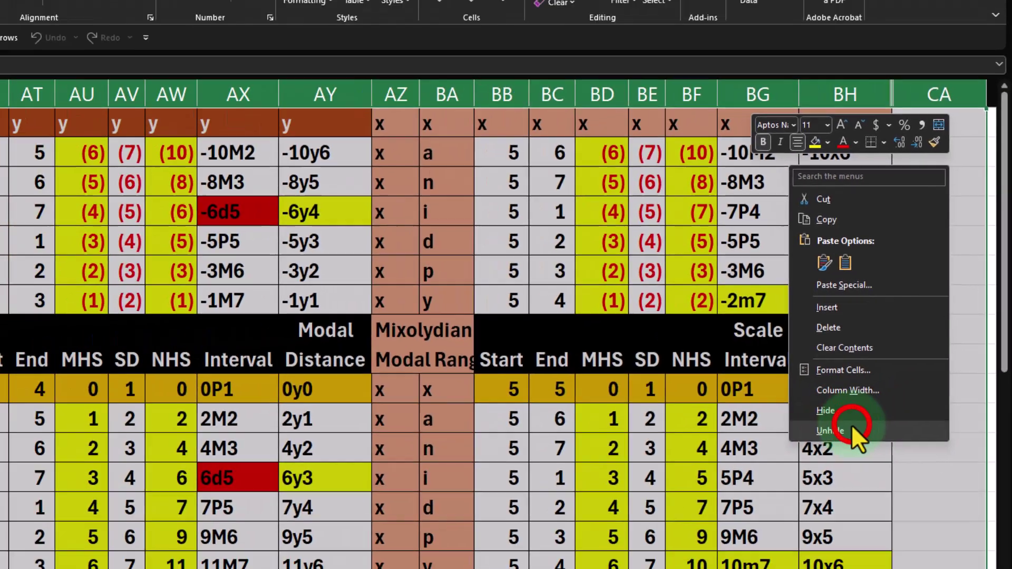
{"action": "left_click", "coordinate": [750, 496]}
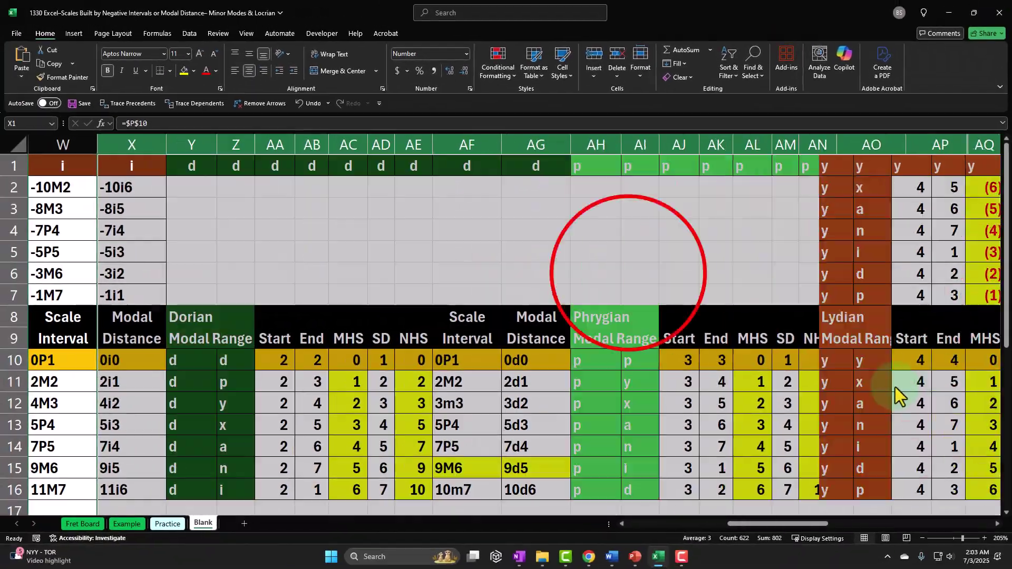
Step: Select AI6 in the blank area above the Phrygian table and follow row 6 back to the Ionian table
{"action": "left_click", "coordinate": [628, 273]}
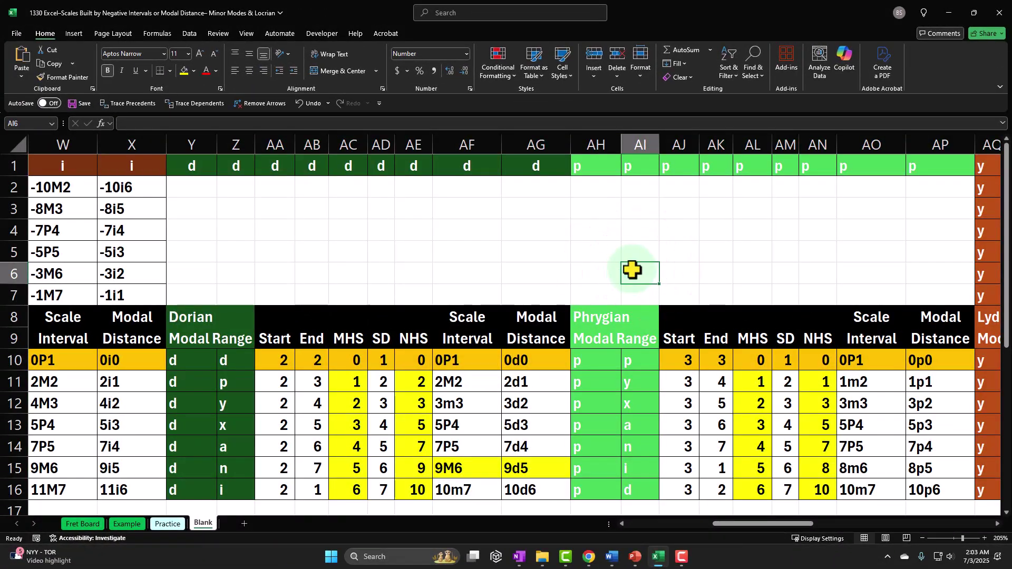
{"action": "key", "text": "Left"}
{"action": "key", "text": "Left"}
{"action": "key", "text": "Left"}
{"action": "key", "text": "Left"}
{"action": "key", "text": "Left"}
{"action": "key", "text": "Left"}
{"action": "key", "text": "Left"}
{"action": "key", "text": "Left"}
{"action": "key", "text": "Left"}
{"action": "key", "text": "Left"}
{"action": "key", "text": "Left"}
{"action": "key", "text": "Left"}
{"action": "key", "text": "Left"}
{"action": "key", "text": "Left"}
{"action": "key", "text": "Left"}
{"action": "key", "text": "Left"}
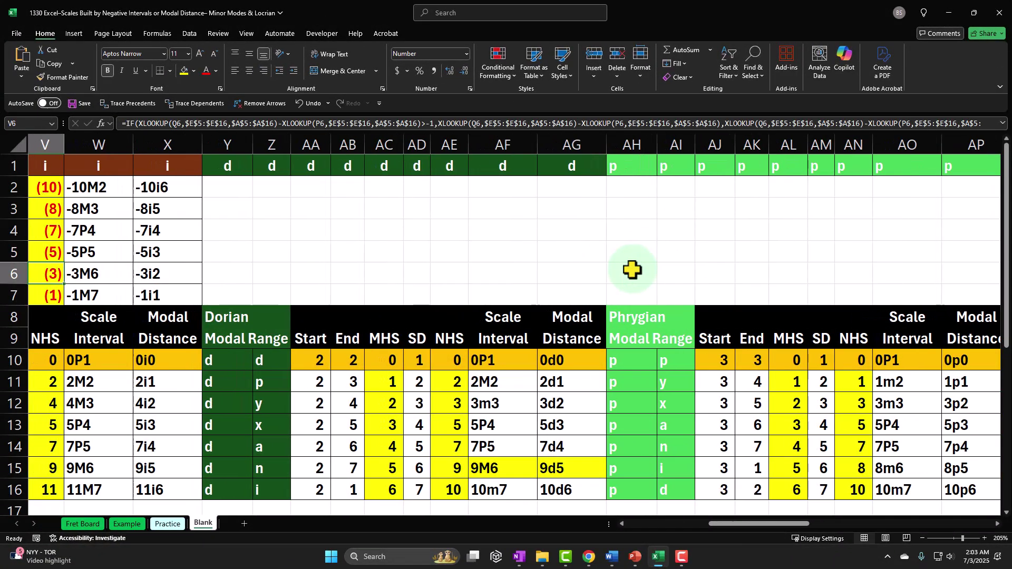
Step: Follow row 6 across all the mode tables to BU6 above the Locrian table, checking which negative sections are still empty
{"action": "key", "text": "Right"}
{"action": "key", "text": "Right"}
{"action": "key", "text": "Right"}
{"action": "key", "text": "Right"}
{"action": "key", "text": "Right"}
{"action": "key", "text": "Right"}
{"action": "key", "text": "Right"}
{"action": "key", "text": "Right"}
{"action": "key", "text": "Right"}
{"action": "key", "text": "Right"}
{"action": "key", "text": "Right"}
{"action": "key", "text": "Right"}
{"action": "key", "text": "Right"}
{"action": "key", "text": "Right"}
{"action": "key", "text": "Right"}
{"action": "key", "text": "Right"}
{"action": "key", "text": "Right"}
{"action": "key", "text": "Right"}
{"action": "key", "text": "Right"}
{"action": "key", "text": "Right"}
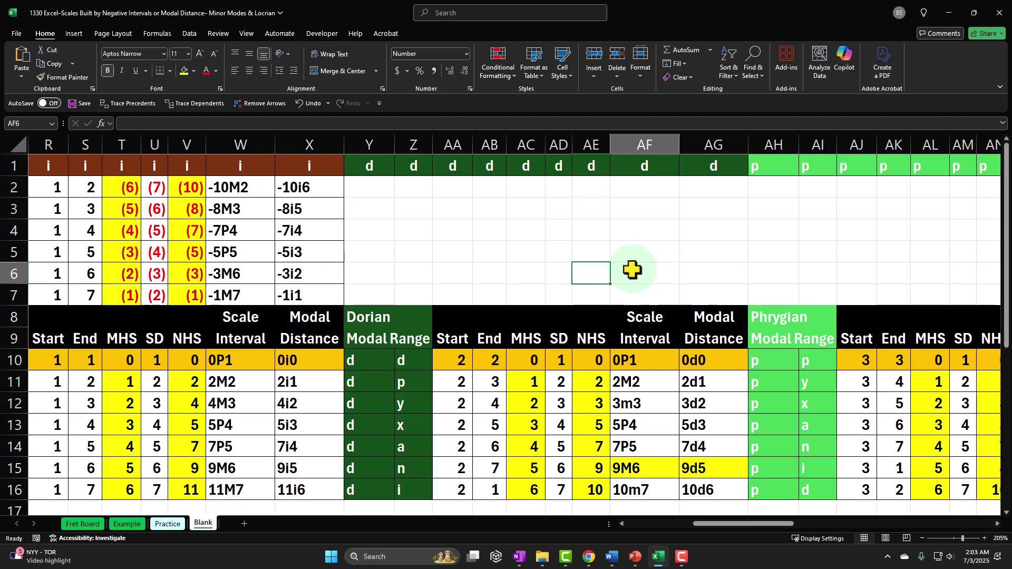
{"action": "key", "text": "Right"}
{"action": "key", "text": "Right"}
{"action": "key", "text": "Right"}
{"action": "key", "text": "Right"}
{"action": "key", "text": "Right"}
{"action": "key", "text": "Right"}
{"action": "key", "text": "Right"}
{"action": "key", "text": "Right"}
{"action": "key", "text": "Right"}
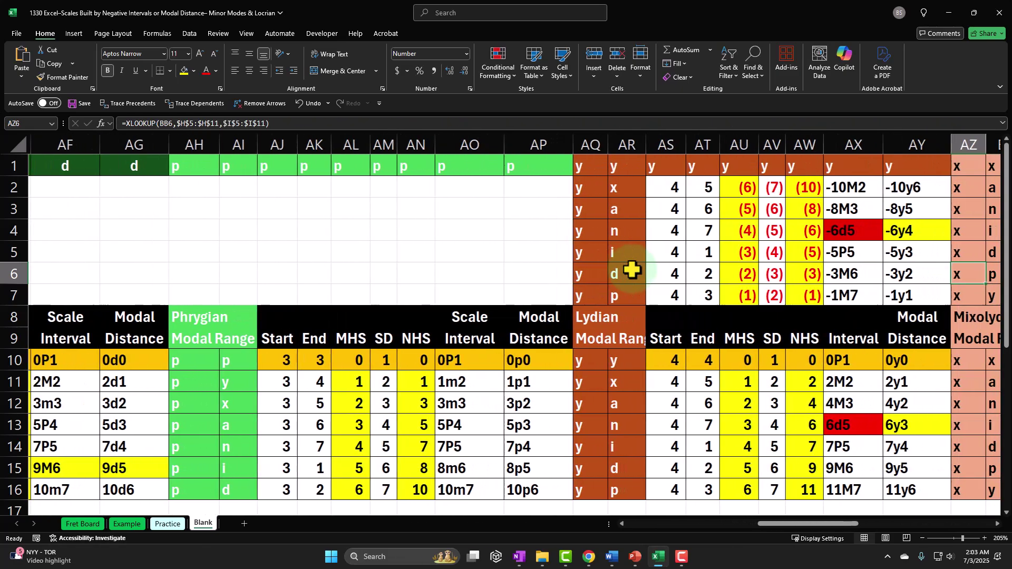
{"action": "key", "text": "Right"}
{"action": "key", "text": "Right"}
{"action": "key", "text": "Right"}
{"action": "key", "text": "Right"}
{"action": "key", "text": "Right"}
{"action": "key", "text": "Right"}
{"action": "key", "text": "Right"}
{"action": "key", "text": "Right"}
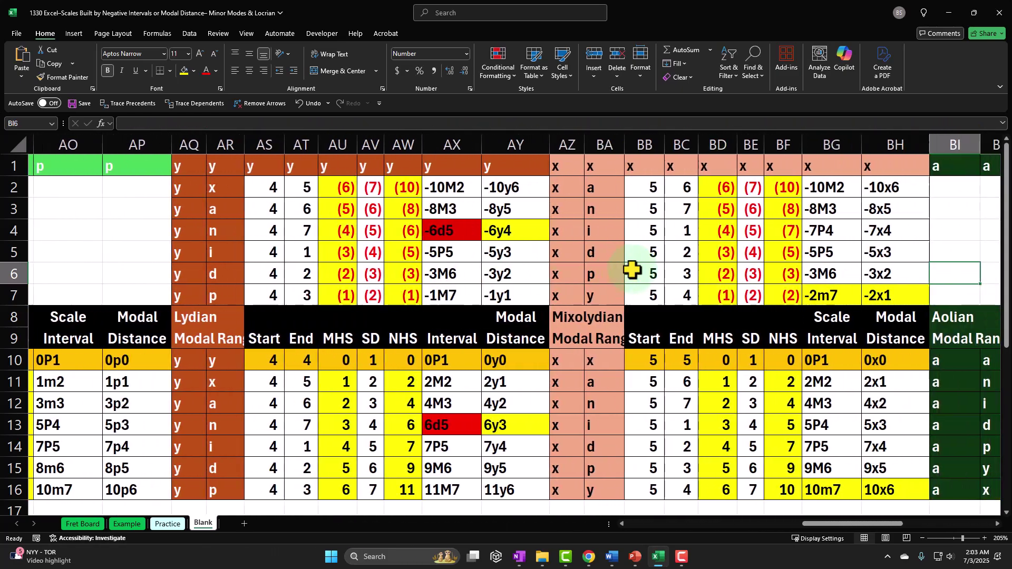
{"action": "key", "text": "Right"}
{"action": "key", "text": "Right"}
{"action": "key", "text": "Right"}
{"action": "key", "text": "Right"}
{"action": "key", "text": "Right"}
{"action": "key", "text": "Right"}
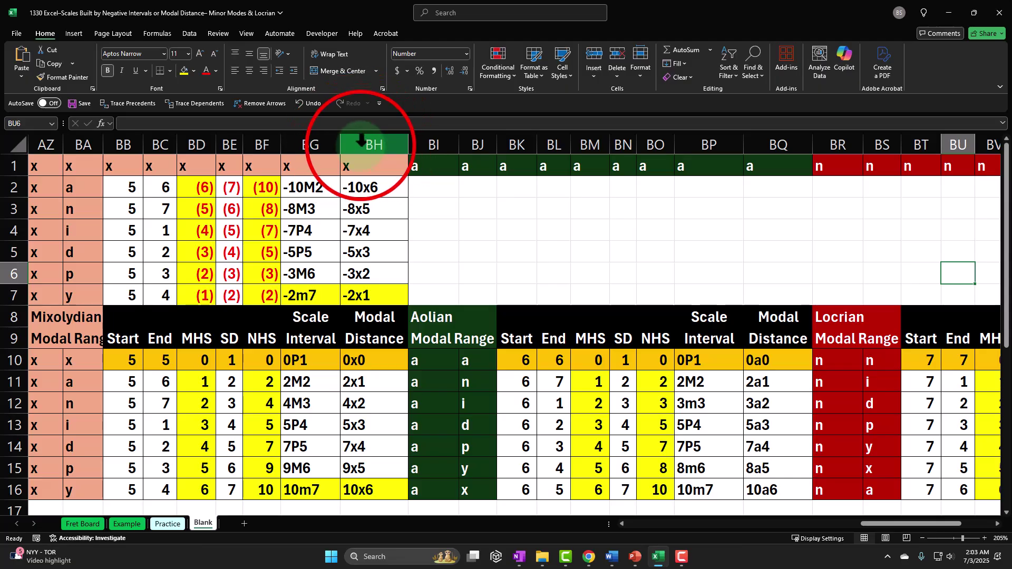
{"action": "left_click_drag", "start_coordinate": [362, 141], "coordinate": [413, 147]}
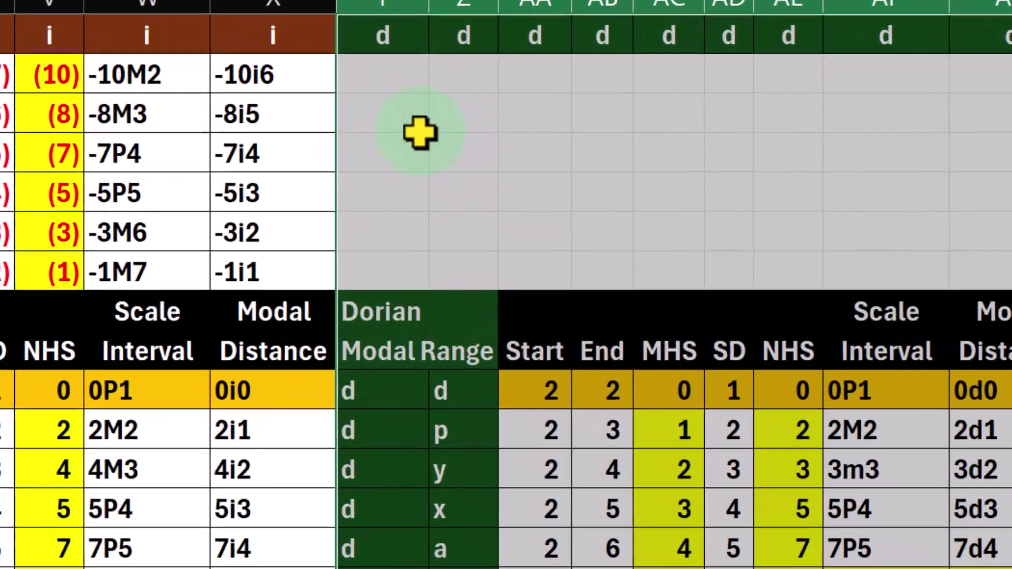
{"action": "right_click", "coordinate": [429, 219]}
{"action": "left_click", "coordinate": [474, 477]}
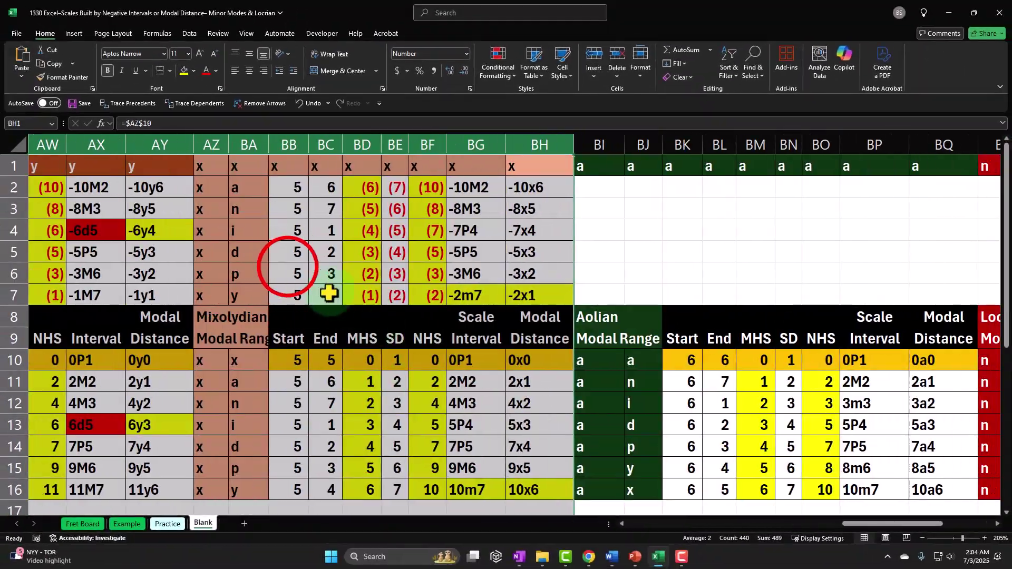
Step: Go back along row 6 past the Mixolydian, Lydian, Phrygian and Dorian tables to P6 in the Ionian table
{"action": "key", "text": "Left"}
{"action": "key", "text": "Left"}
{"action": "key", "text": "Left"}
{"action": "key", "text": "Left"}
{"action": "key", "text": "Left"}
{"action": "key", "text": "Left"}
{"action": "key", "text": "Left"}
{"action": "key", "text": "Left"}
{"action": "key", "text": "Left"}
{"action": "key", "text": "Left"}
{"action": "key", "text": "Left"}
{"action": "key", "text": "Left"}
{"action": "key", "text": "Left"}
{"action": "key", "text": "Left"}
{"action": "key", "text": "Left"}
{"action": "key", "text": "Left"}
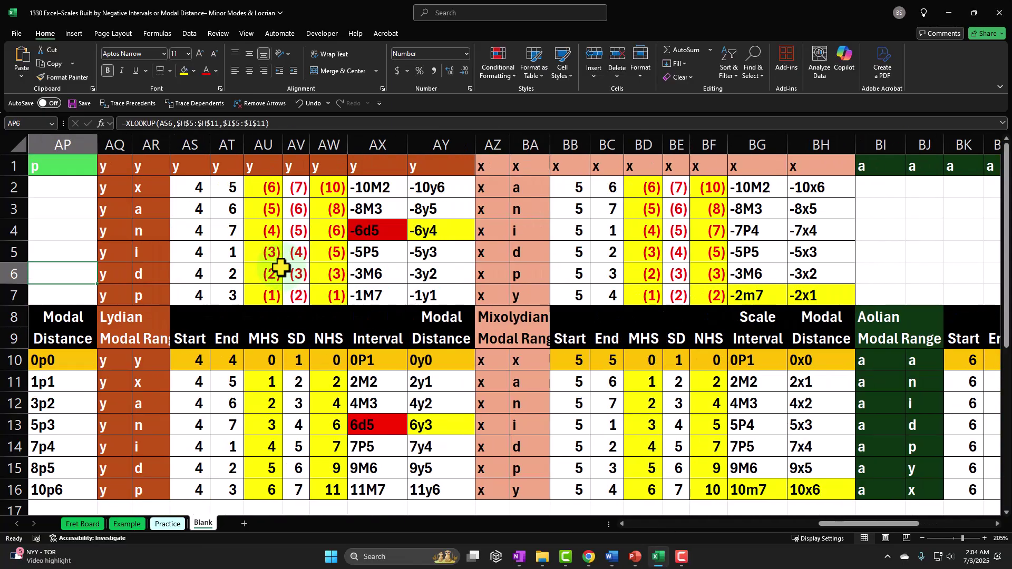
{"action": "key", "text": "Left"}
{"action": "key", "text": "Left"}
{"action": "key", "text": "Left"}
{"action": "key", "text": "Left"}
{"action": "key", "text": "Left"}
{"action": "key", "text": "Left"}
{"action": "key", "text": "Left"}
{"action": "key", "text": "Left"}
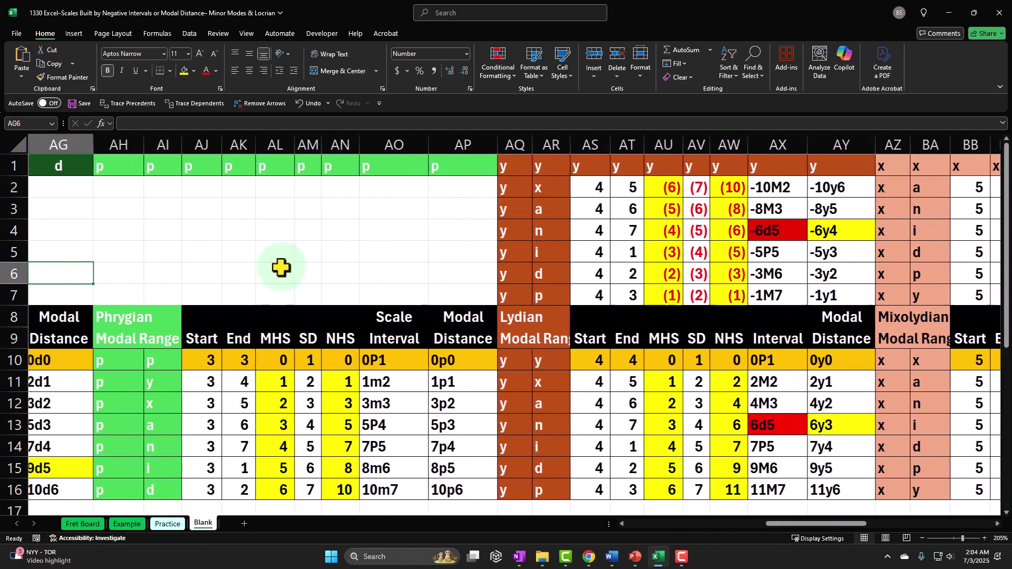
{"action": "key", "text": "Left"}
{"action": "key", "text": "Left"}
{"action": "key", "text": "Left"}
{"action": "key", "text": "Left"}
{"action": "key", "text": "Left"}
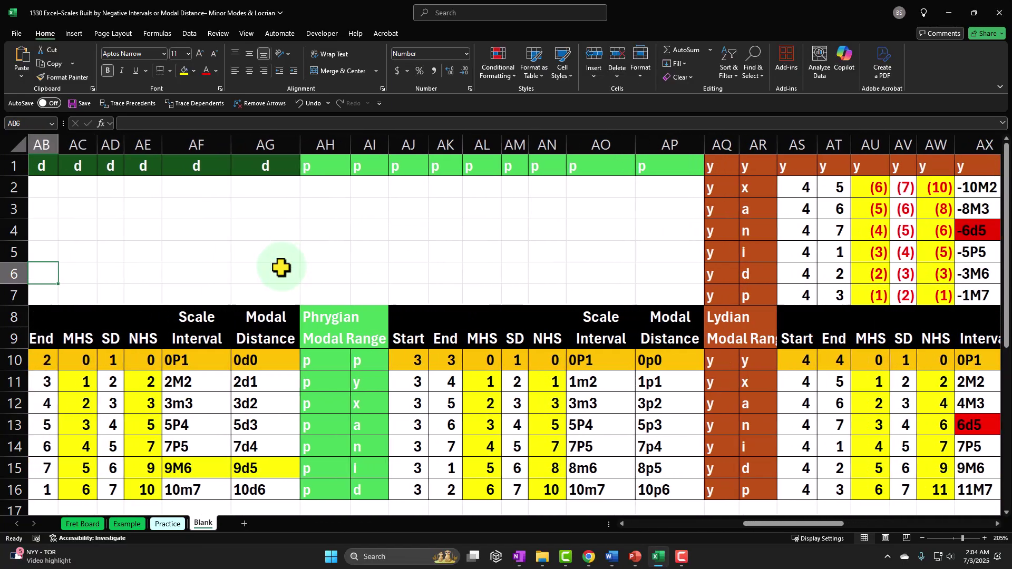
{"action": "key", "text": "Left"}
{"action": "key", "text": "Left"}
{"action": "key", "text": "Left"}
{"action": "key", "text": "Left"}
{"action": "key", "text": "Left"}
{"action": "key", "text": "Left"}
{"action": "key", "text": "Left"}
{"action": "key", "text": "Left"}
{"action": "key", "text": "Left"}
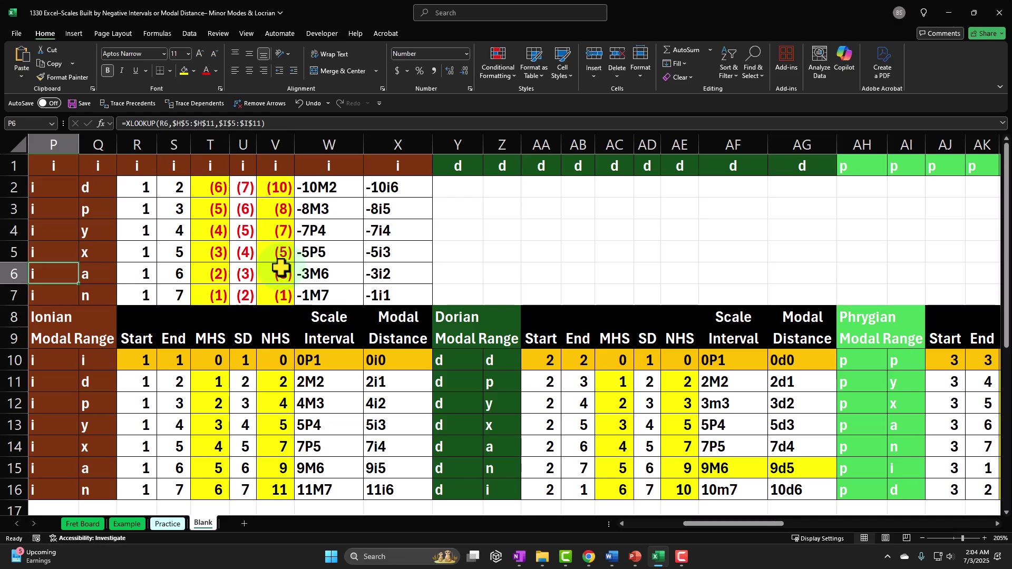
Step: Hide columns Y through BH, covering the Dorian to Mixolydian tables, and go to BI4 above the Aolian table
{"action": "left_click_drag", "start_coordinate": [478, 153], "coordinate": [680, 179]}
{"action": "right_click", "coordinate": [611, 209]}
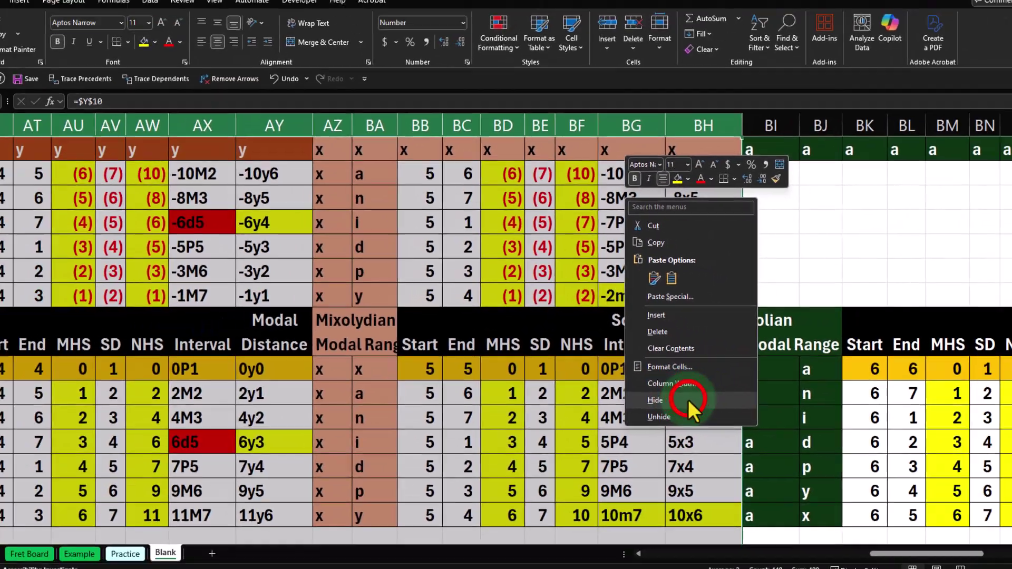
{"action": "left_click", "coordinate": [791, 456]}
{"action": "left_click", "coordinate": [605, 225]}
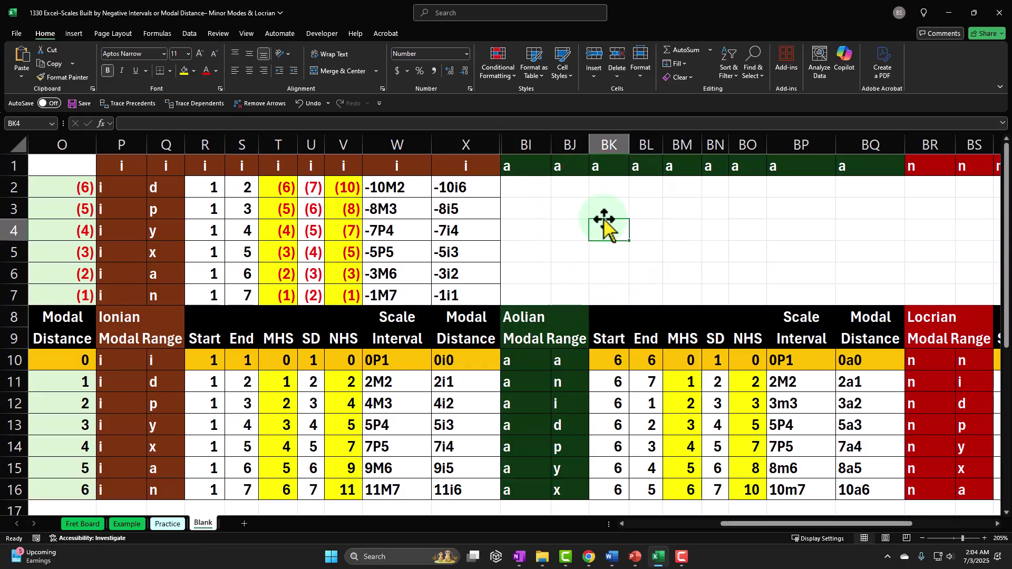
{"action": "key", "text": "Left"}
{"action": "key", "text": "Left"}
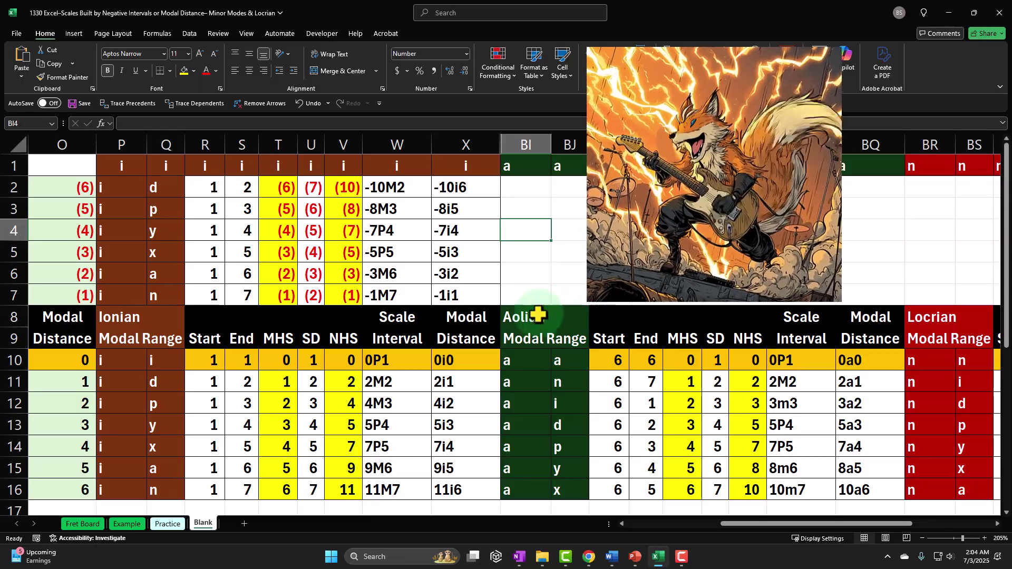
Step: Examine the Aolian Modal Range formulas in columns BI and BJ, going down from row 10 to row 16 and back up
{"action": "left_click", "coordinate": [525, 360]}
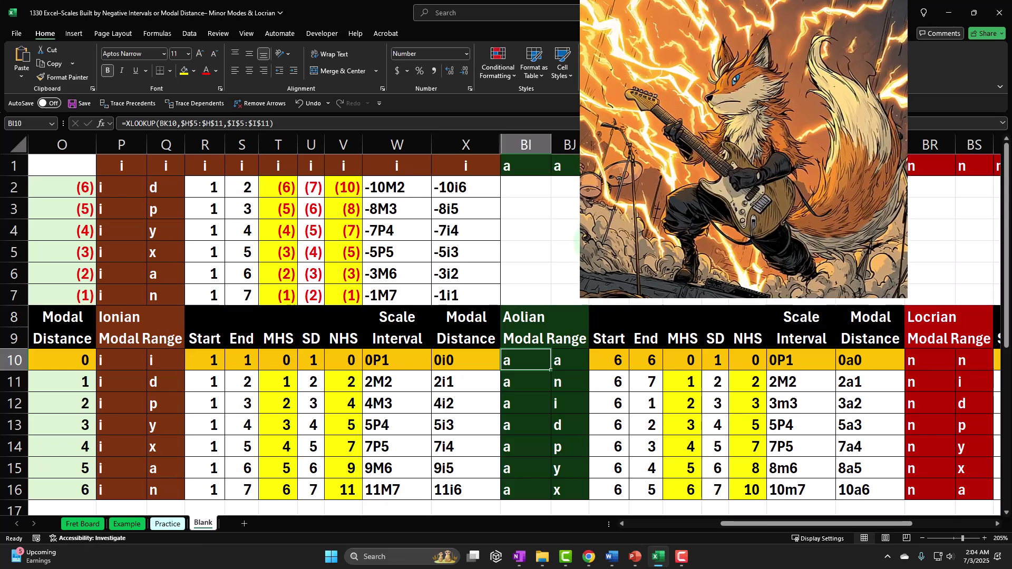
{"action": "key", "text": "Down"}
{"action": "key", "text": "Down"}
{"action": "key", "text": "Down"}
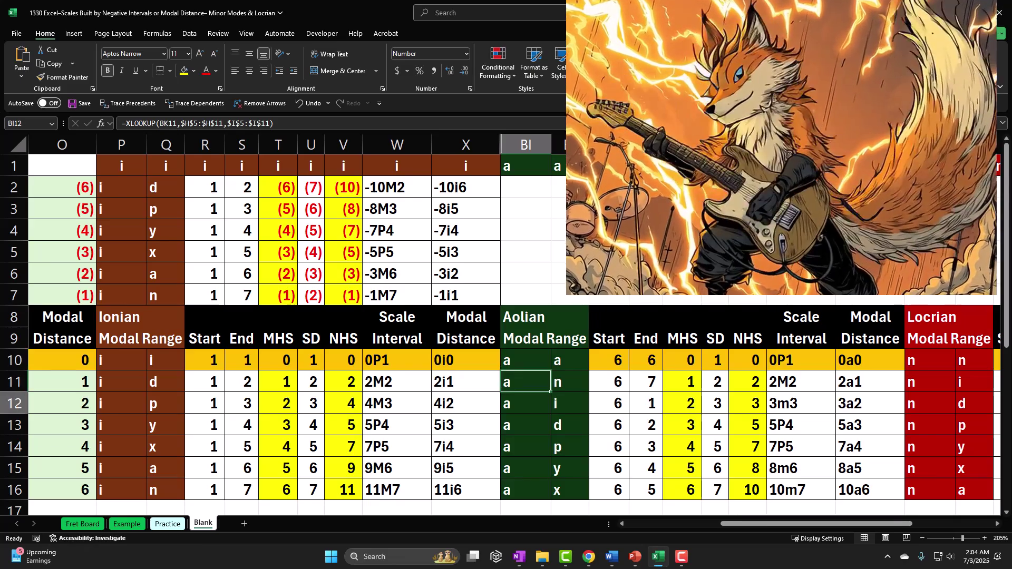
{"action": "key", "text": "Down"}
{"action": "key", "text": "Down"}
{"action": "key", "text": "Down"}
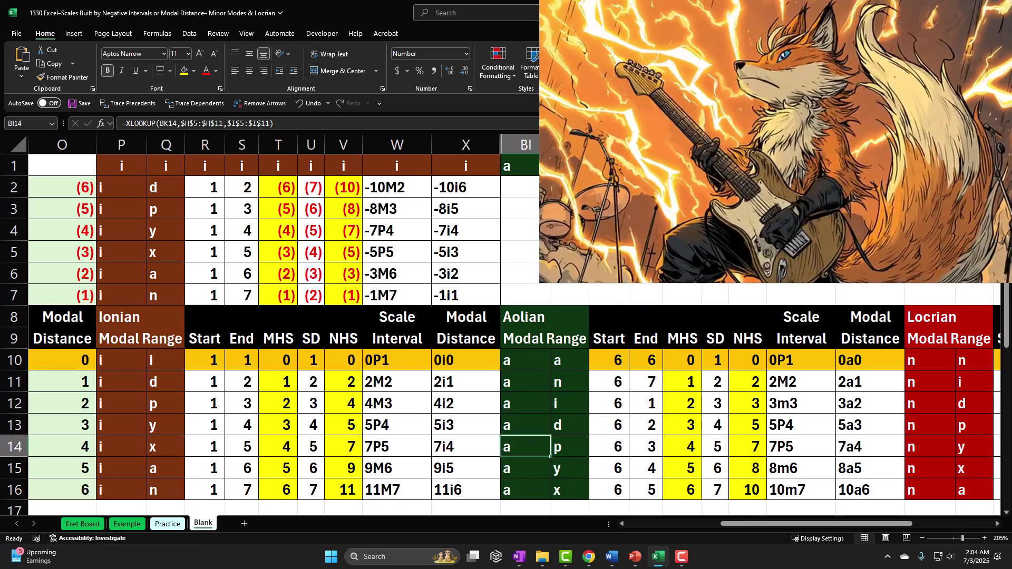
{"action": "key", "text": "Right"}
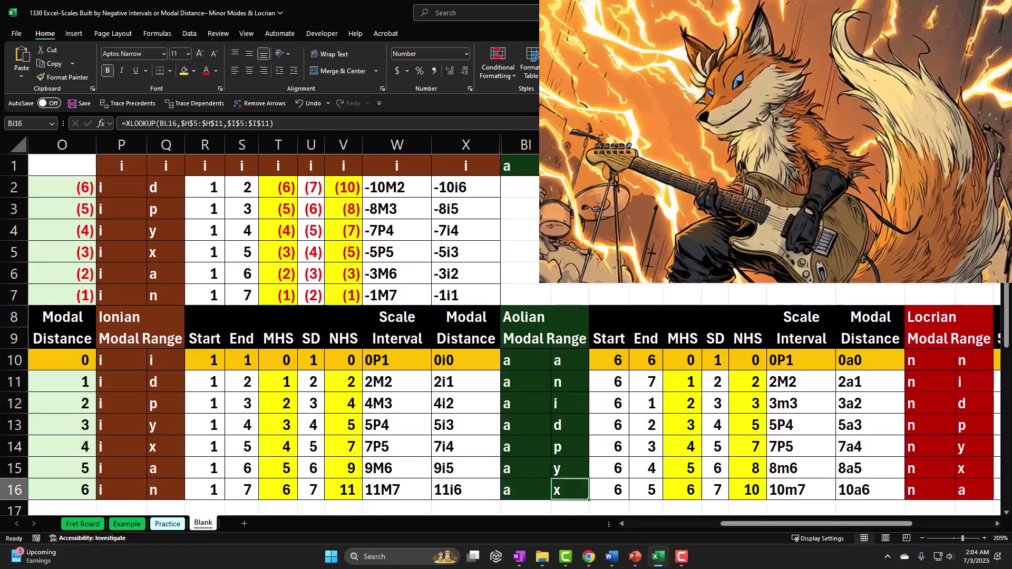
{"action": "key", "text": "Up"}
{"action": "key", "text": "Up"}
{"action": "key", "text": "Up"}
{"action": "key", "text": "Up"}
{"action": "key", "text": "Up"}
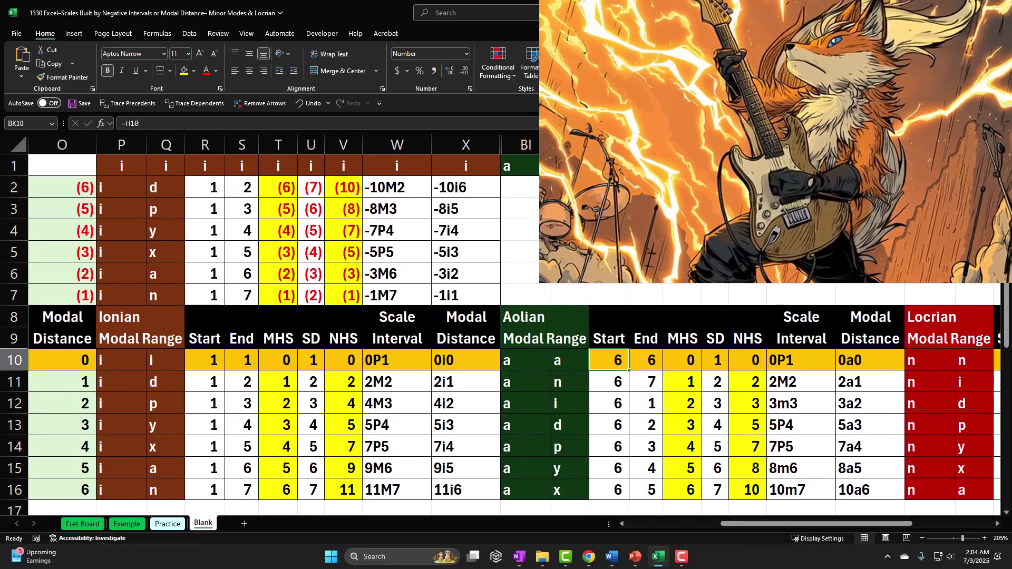
Step: Check the Start, End, MHS and NHS formulas of the positive Aolian table, ending at BO11
{"action": "key", "text": "Right"}
{"action": "key", "text": "Down"}
{"action": "key", "text": "Down"}
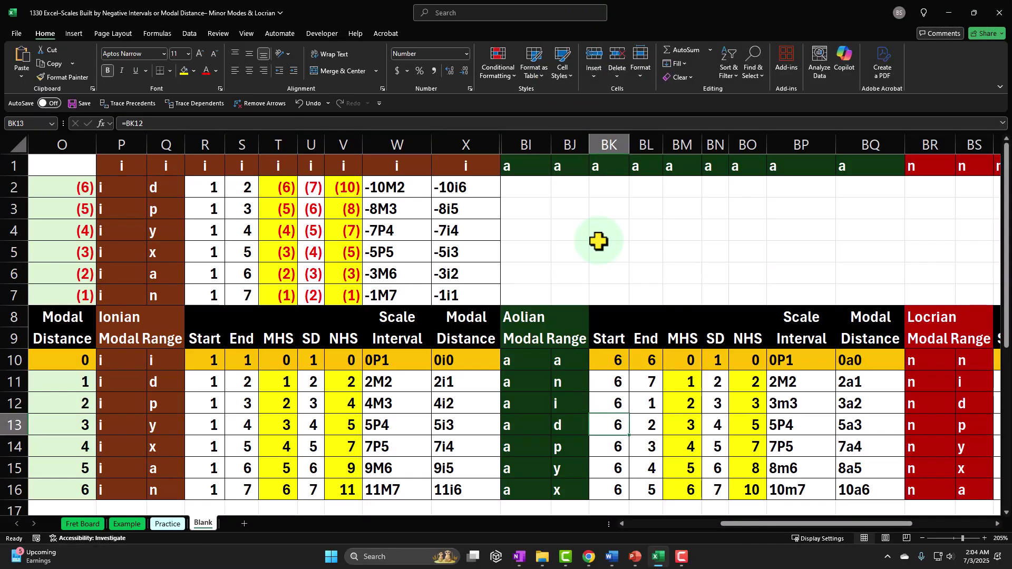
{"action": "key", "text": "Right"}
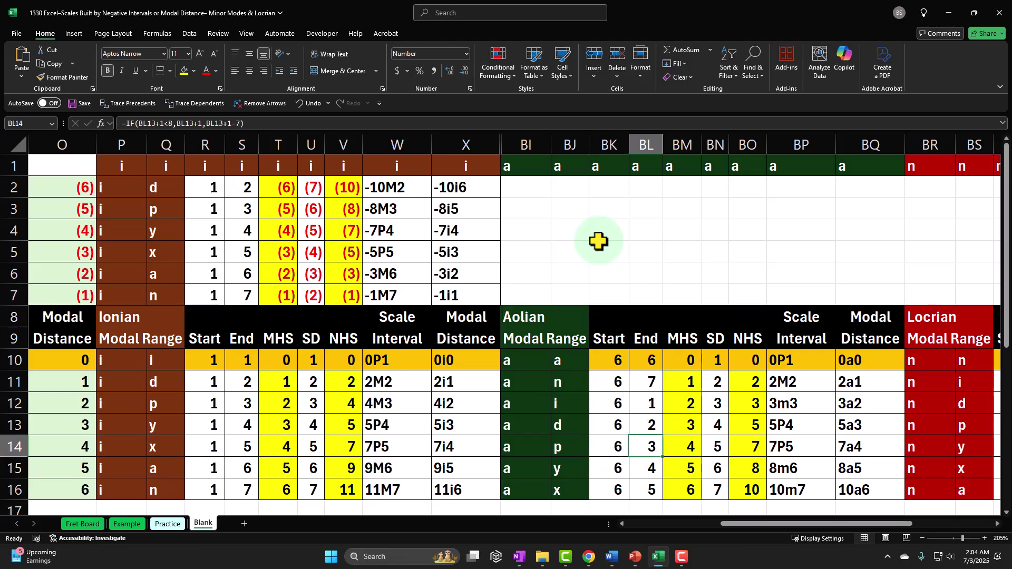
{"action": "key", "text": "Up"}
{"action": "key", "text": "Right"}
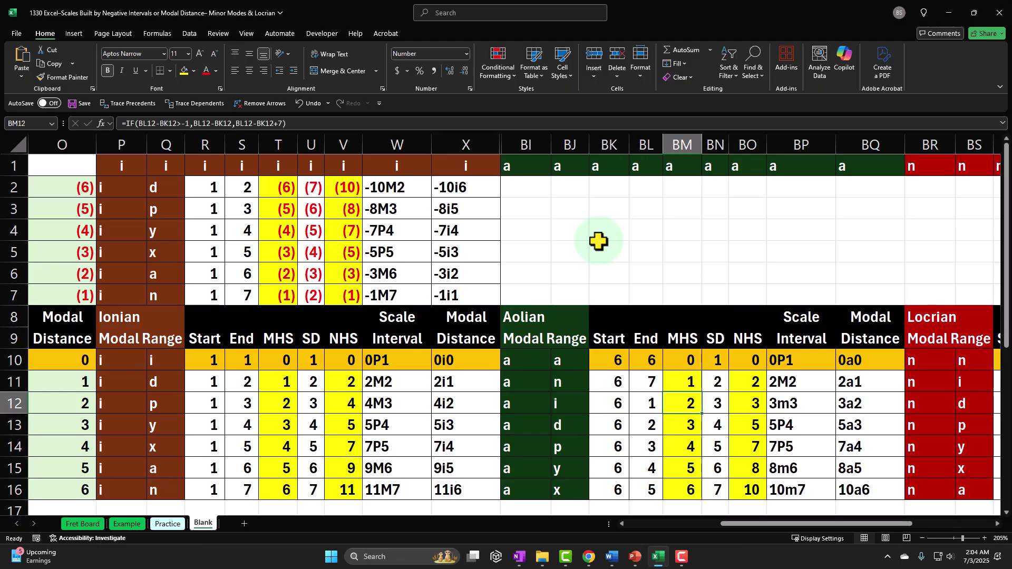
{"action": "key", "text": "Up"}
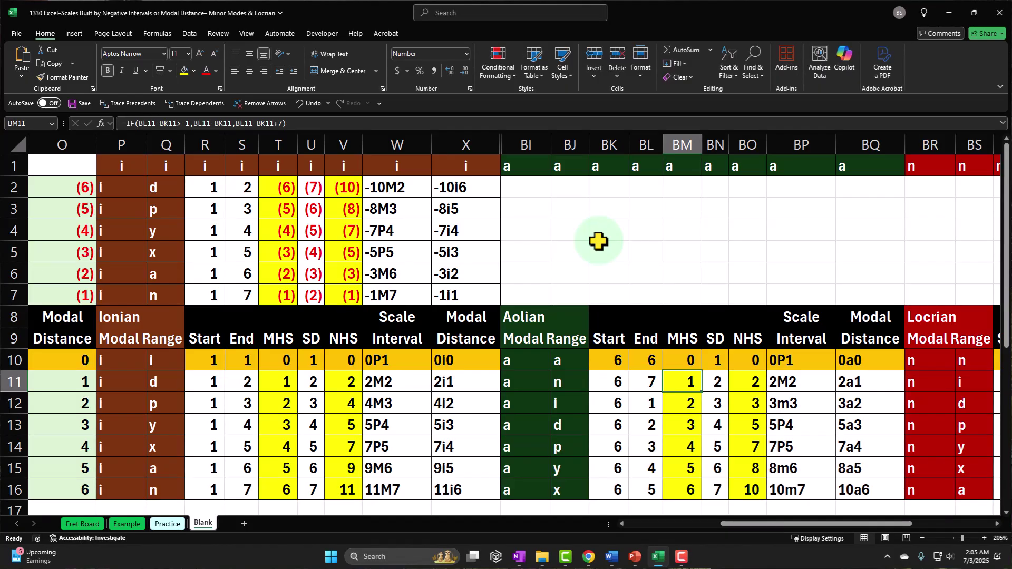
{"action": "key", "text": "Right"}
{"action": "key", "text": "Right"}
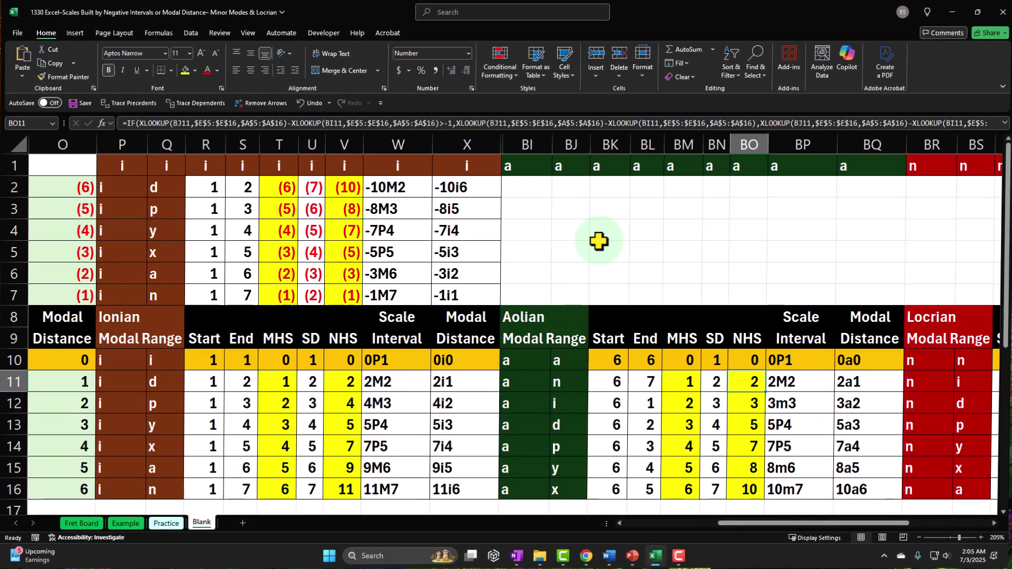
Step: Review the SD, NHS, Scale Interval and Modal Distance formulas of the positive Aolian table, ending at BQ13
{"action": "key", "text": "Down"}
{"action": "key", "text": "Left"}
{"action": "key", "text": "Left"}
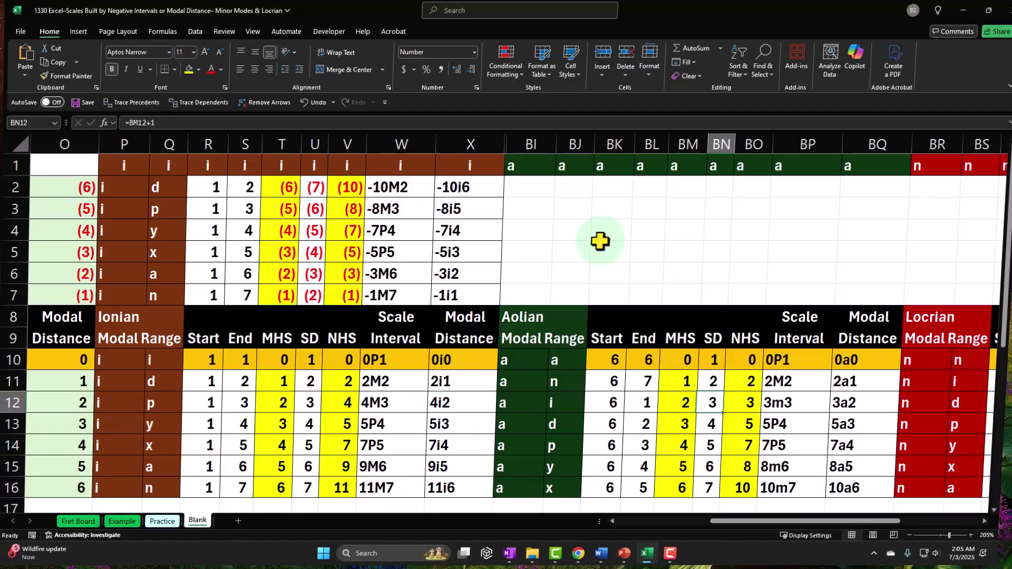
{"action": "key", "text": "Right"}
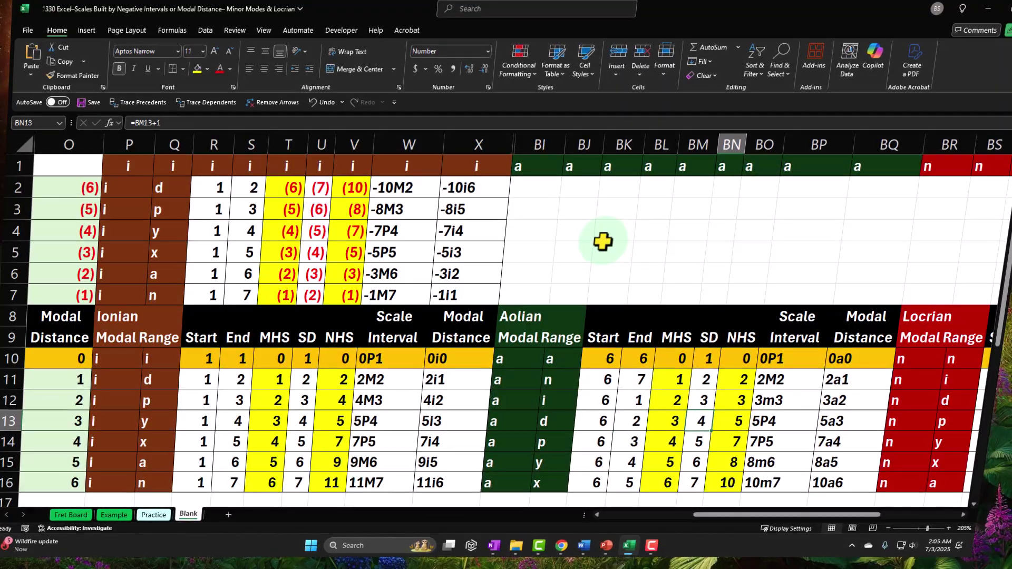
{"action": "key", "text": "Right"}
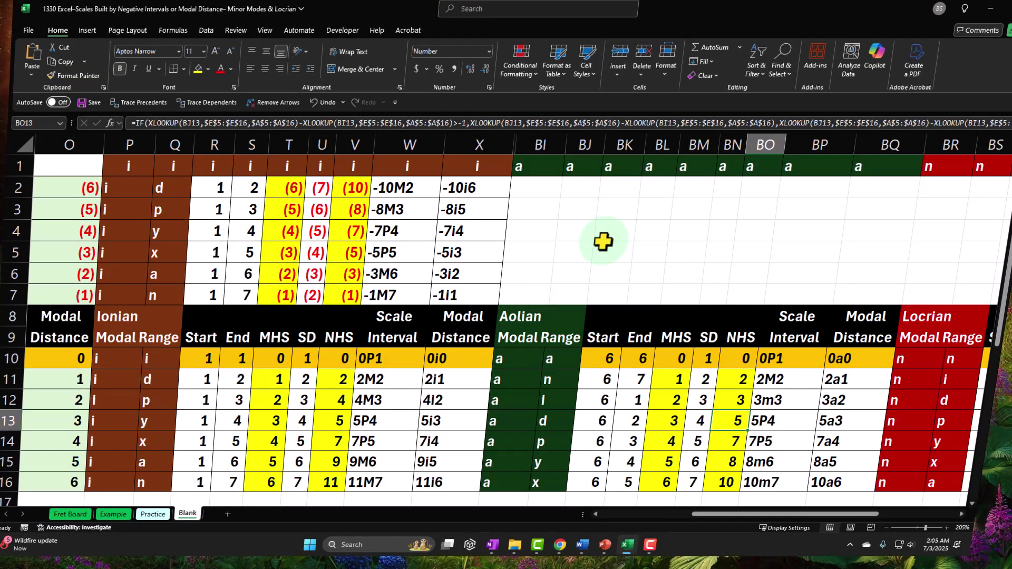
{"action": "key", "text": "Right"}
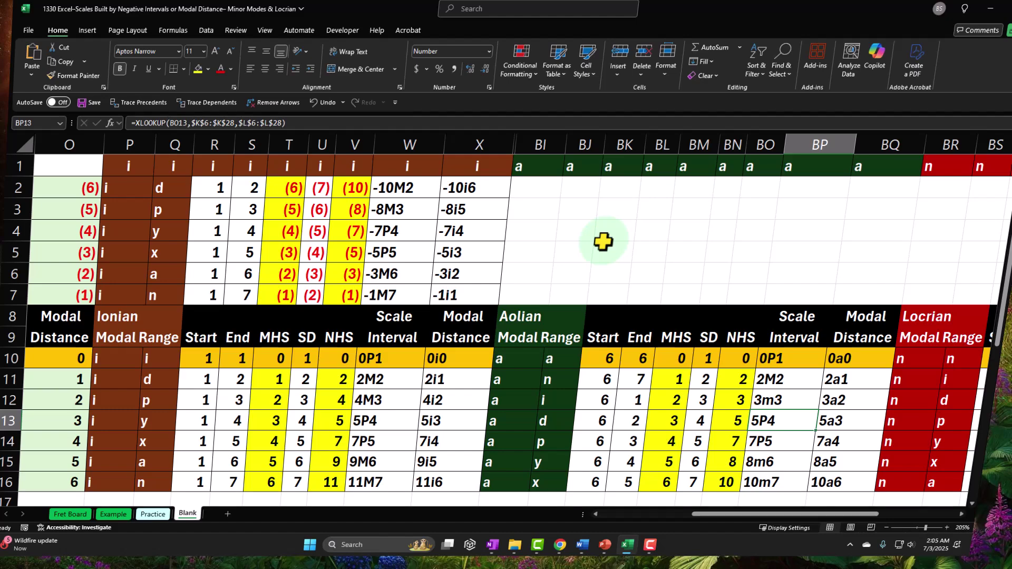
{"action": "key", "text": "Right"}
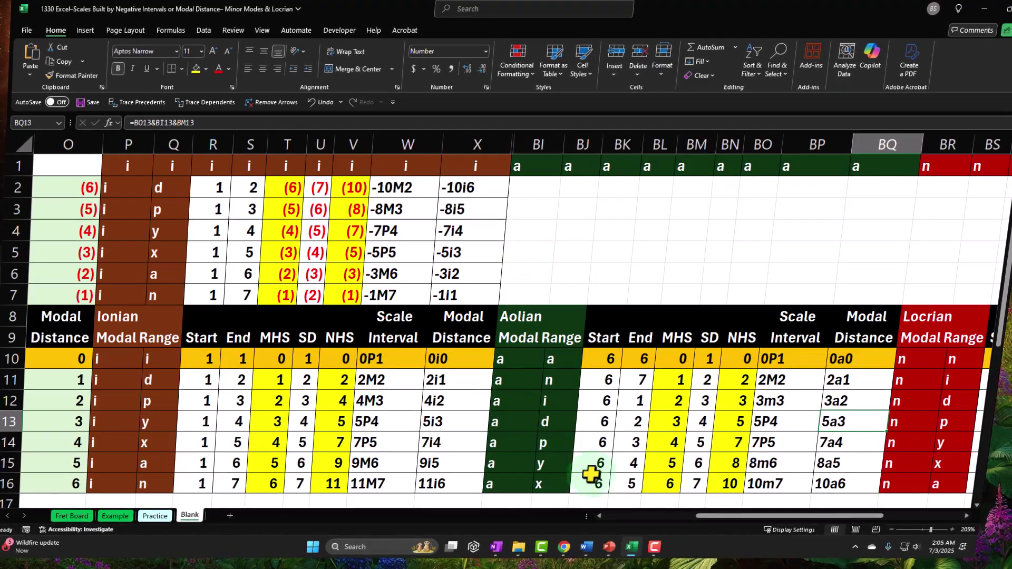
Step: Copy the negative Ionian block P2:X7 and paste it above the Aolian table starting at BI2
{"action": "left_click_drag", "start_coordinate": [721, 519], "coordinate": [714, 522]}
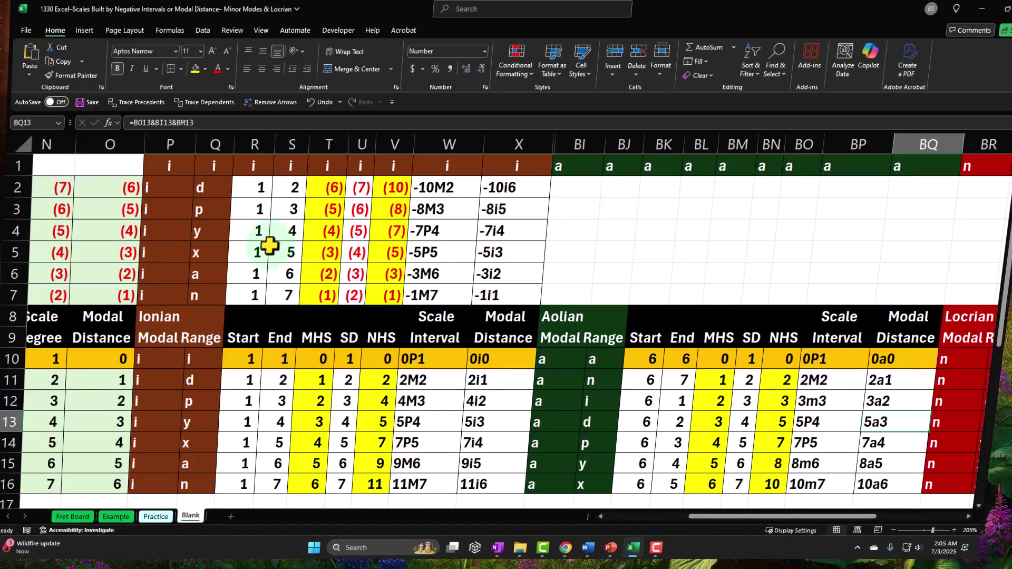
{"action": "left_click", "coordinate": [181, 187]}
{"action": "left_click_drag", "start_coordinate": [181, 187], "coordinate": [496, 278]}
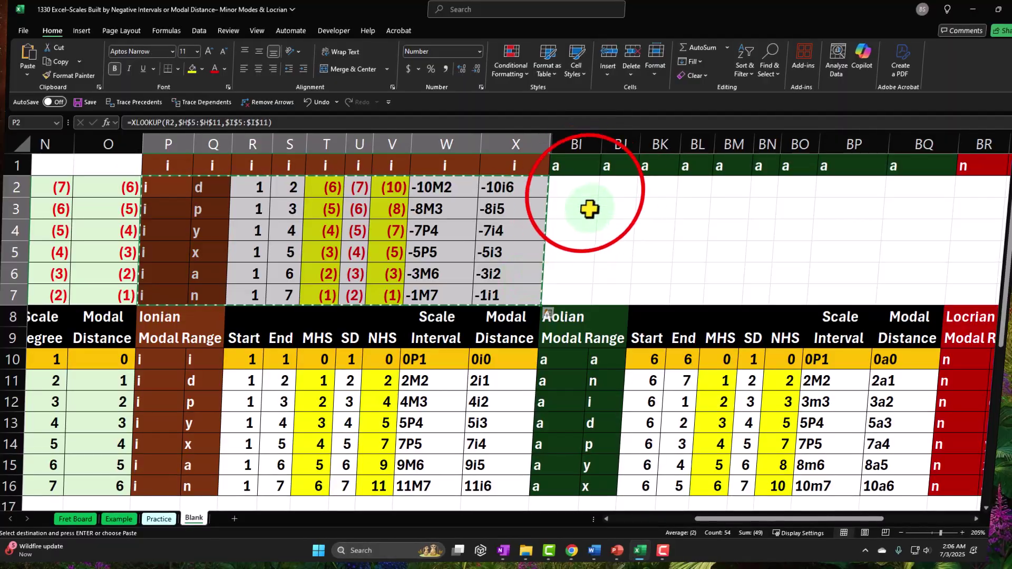
{"action": "left_click", "coordinate": [584, 194]}
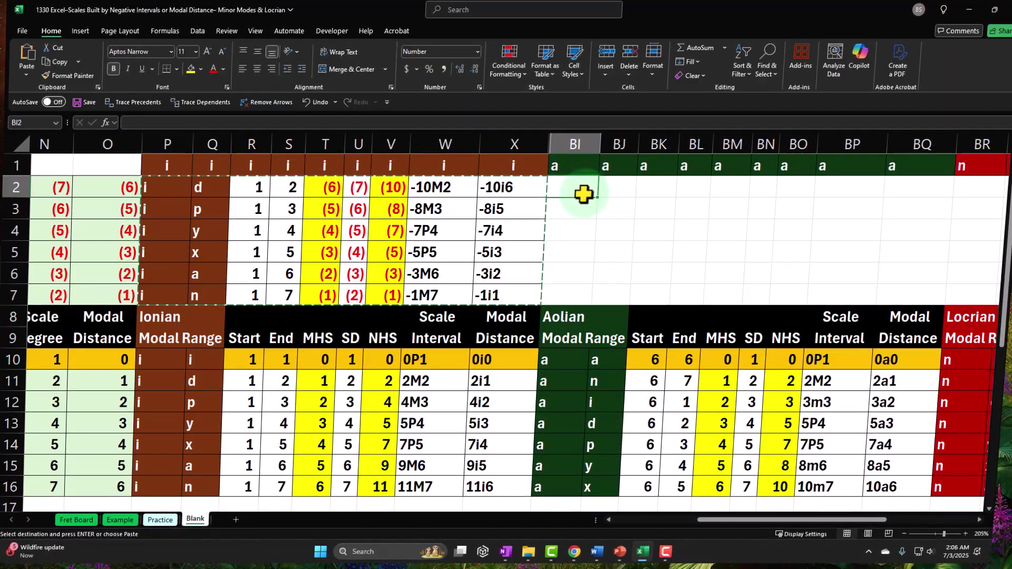
{"action": "key", "text": "ctrl+v"}
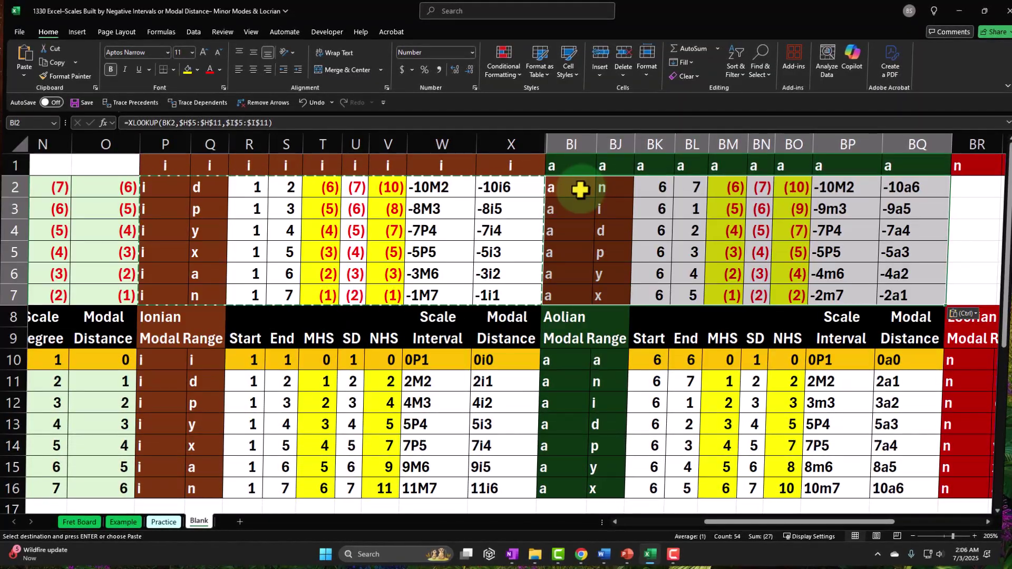
Step: Look over the pasted Aolian block BI2:BQ7 and inspect the MHS formula in BM7, leaving it as is
{"action": "left_click_drag", "start_coordinate": [580, 190], "coordinate": [893, 295]}
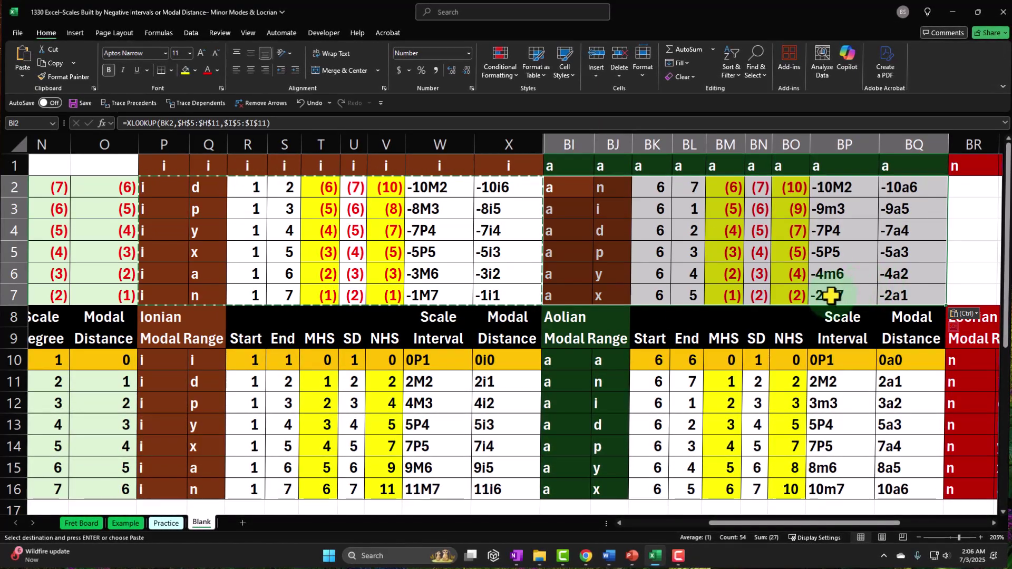
{"action": "left_click", "coordinate": [728, 299]}
{"action": "double_click", "coordinate": [727, 299]}
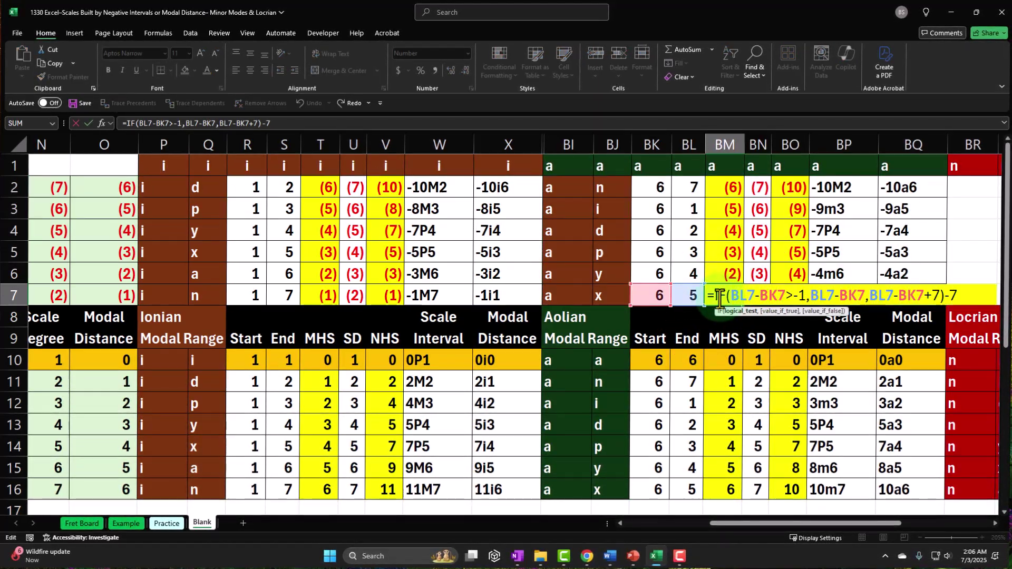
{"action": "key", "text": "Return"}
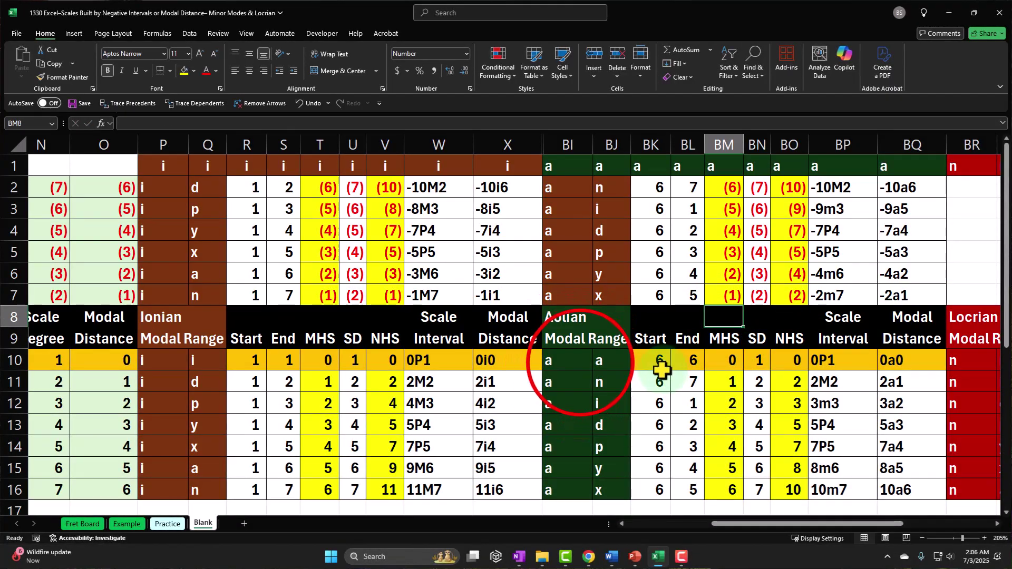
Step: Copy the green formatting of BI10:BJ10 onto the negative Aolian modal range cells BI2:BJ7 with Format Painter
{"action": "left_click_drag", "start_coordinate": [580, 362], "coordinate": [606, 367]}
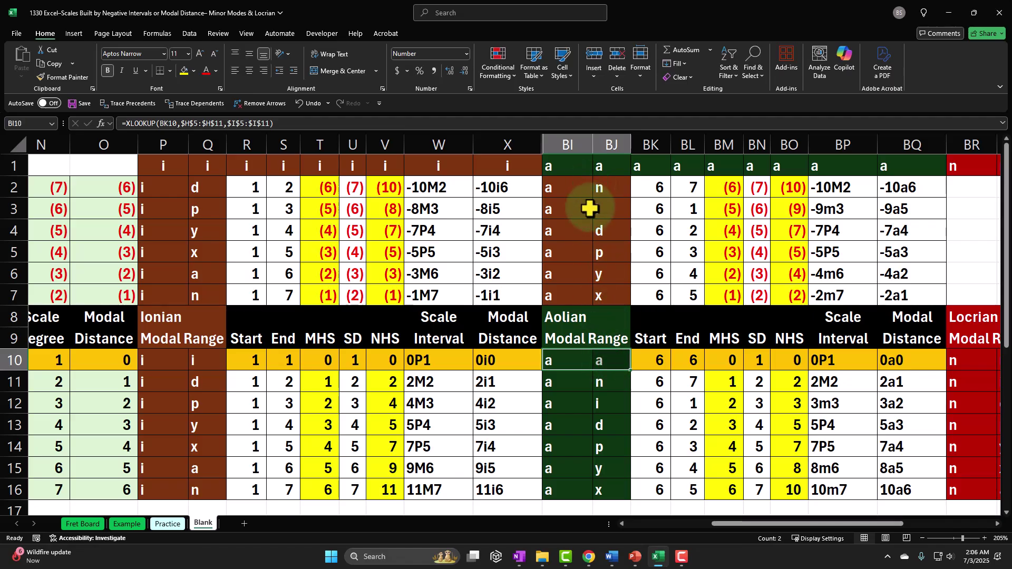
{"action": "left_click", "coordinate": [61, 77]}
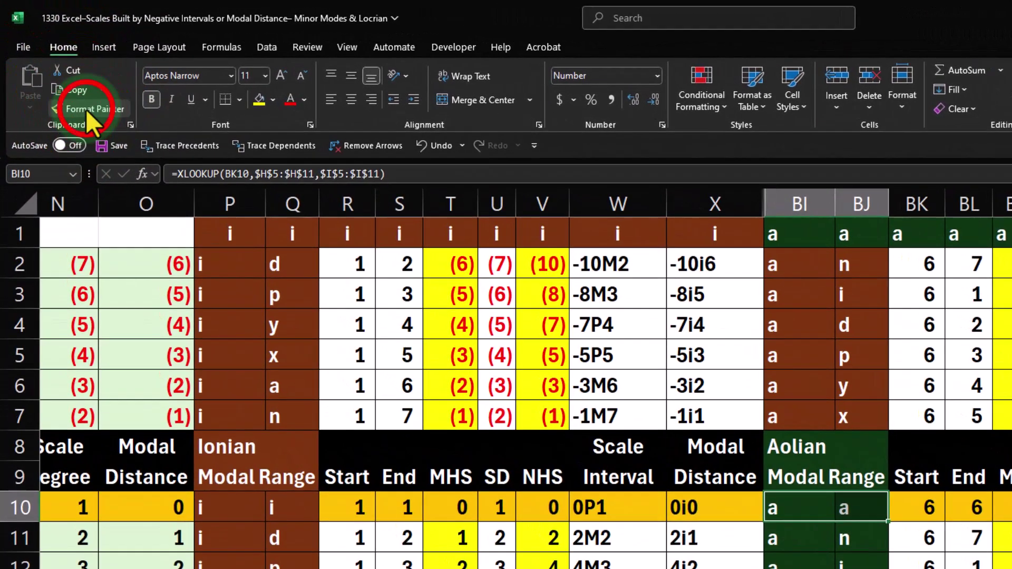
{"action": "mouse_move", "coordinate": [780, 263]}
{"action": "left_mouse_down"}
{"action": "mouse_move", "coordinate": [791, 264]}
{"action": "mouse_move", "coordinate": [846, 413]}
{"action": "left_mouse_up"}
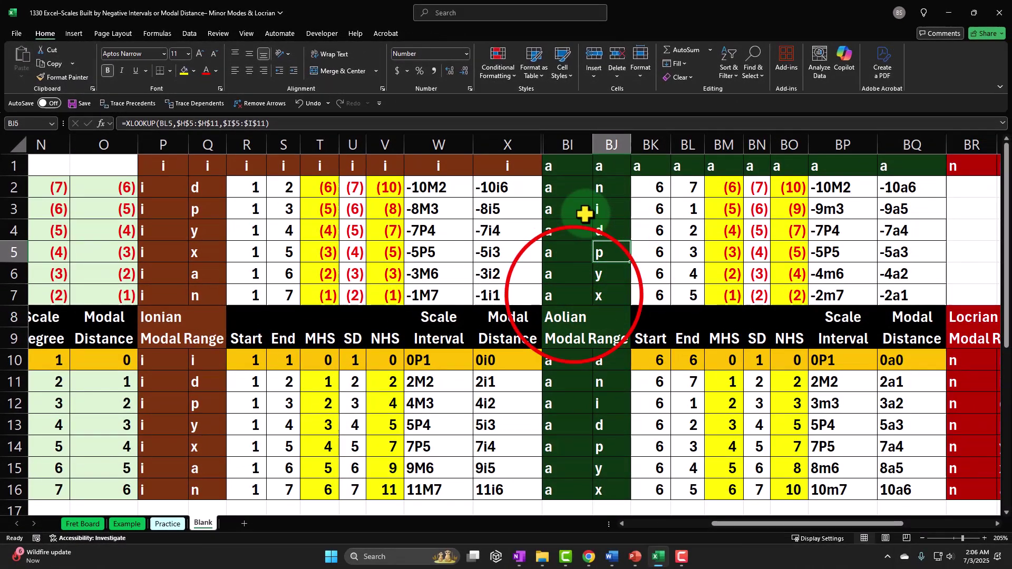
Step: Check the negative Aolian formulas along row 7, from the modal range in BI7 through the NHS column in BO7
{"action": "left_click", "coordinate": [599, 308]}
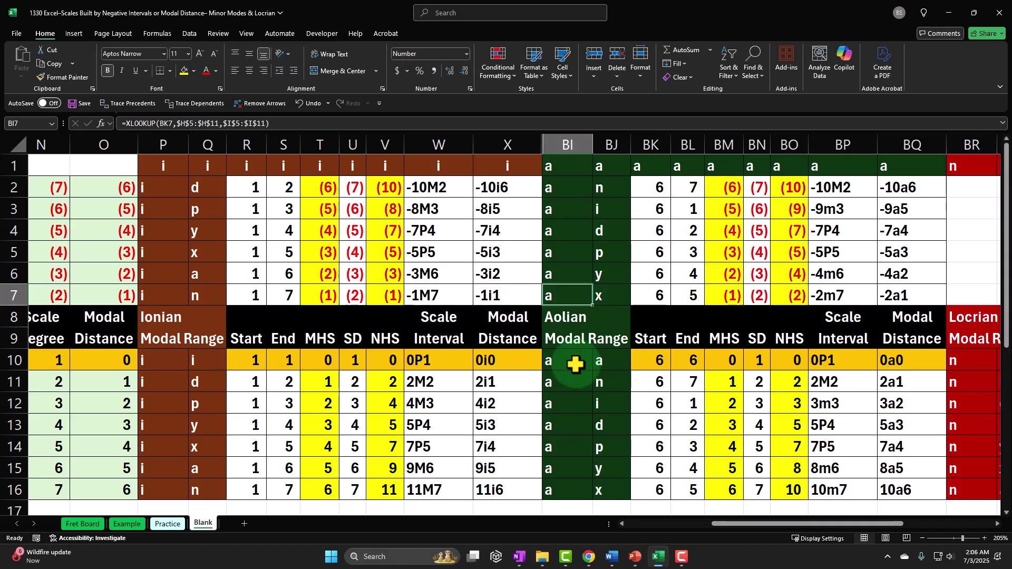
{"action": "key", "text": "Right"}
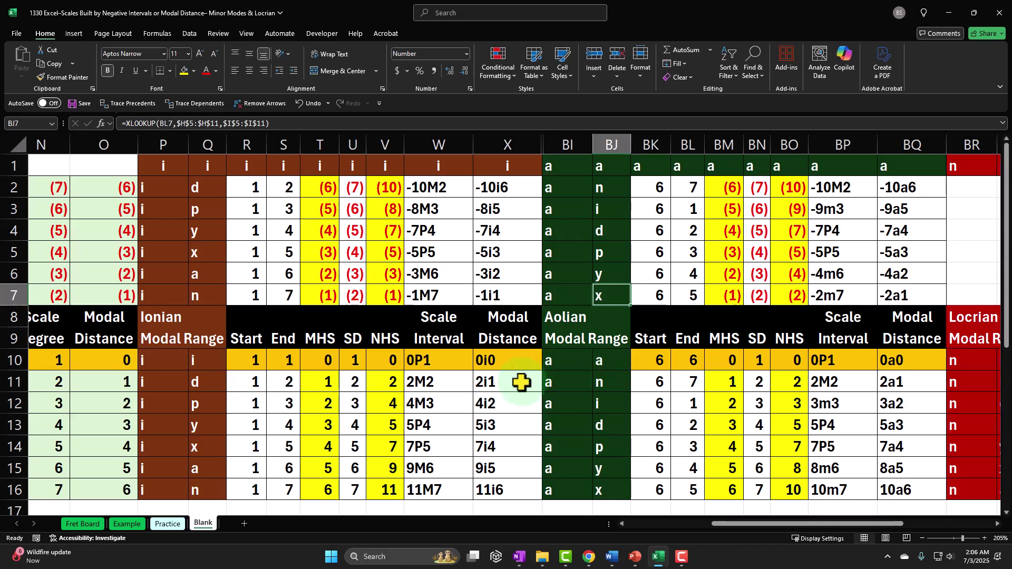
{"action": "key", "text": "Right"}
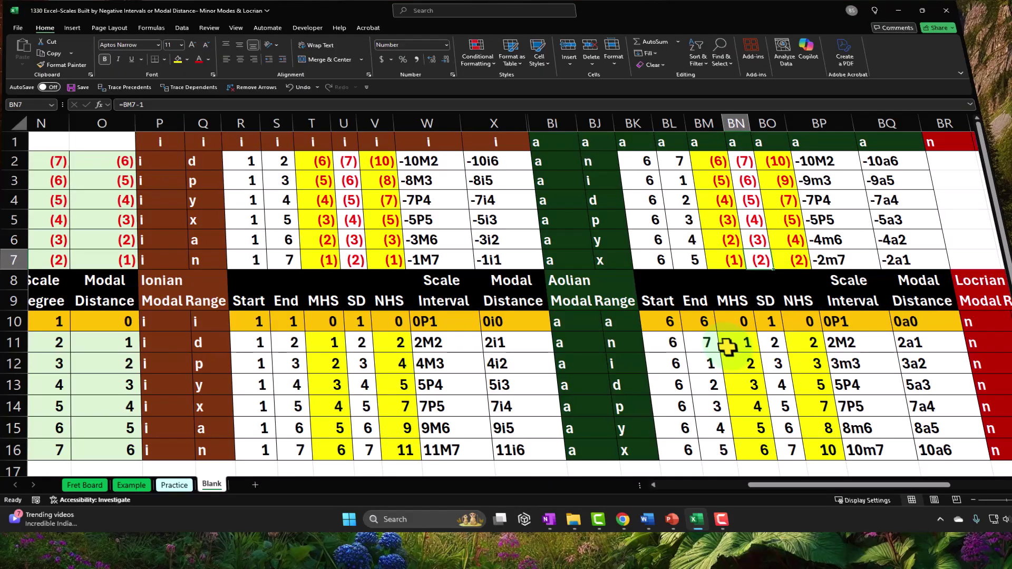
{"action": "key", "text": "Right"}
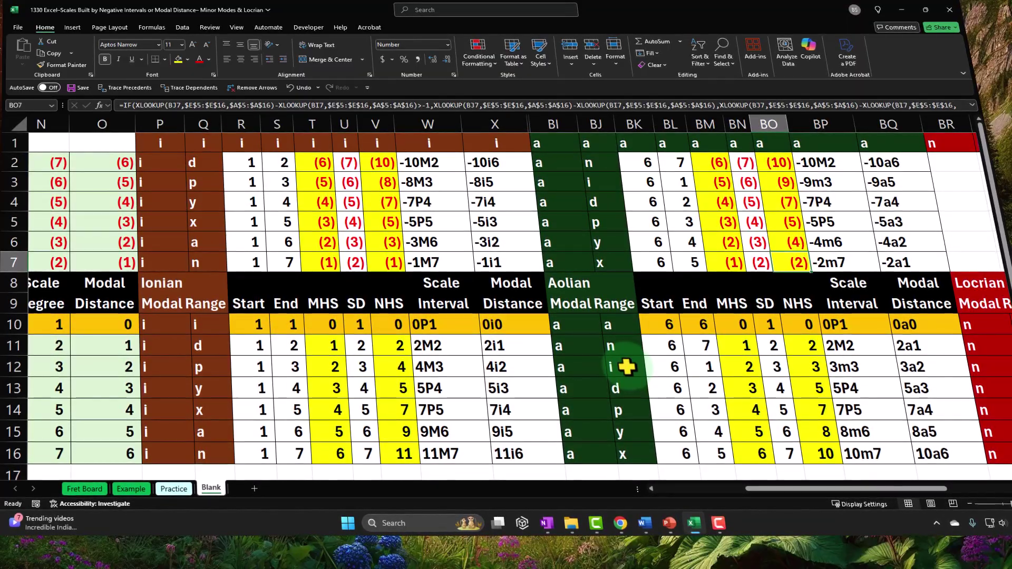
{"action": "key", "text": "Right"}
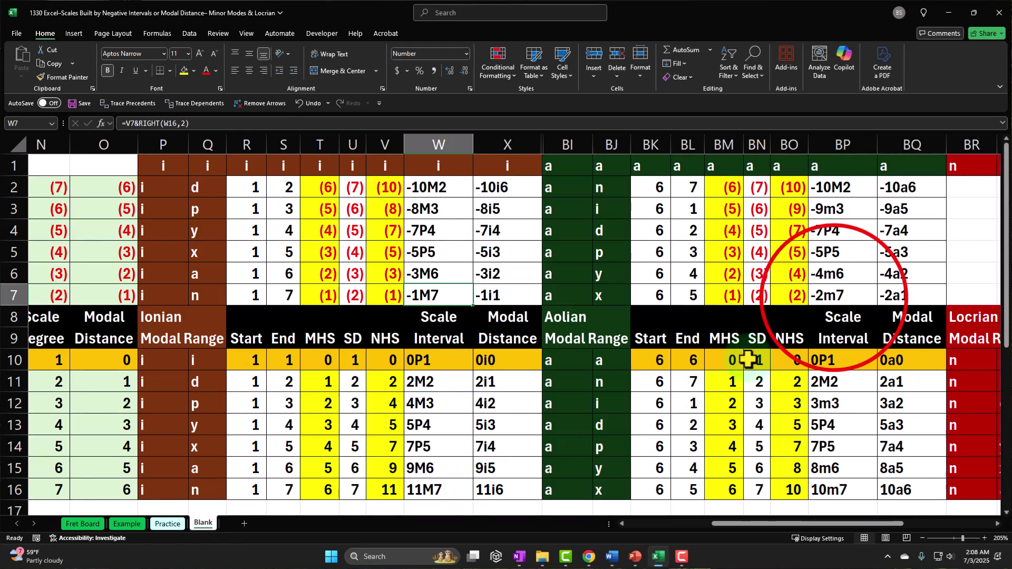
Step: Inspect the Aolian Scale Interval and Modal Distance formulas in BP7 and BQ7, comparing them with the Ionian formula in X7
{"action": "left_click", "coordinate": [832, 298]}
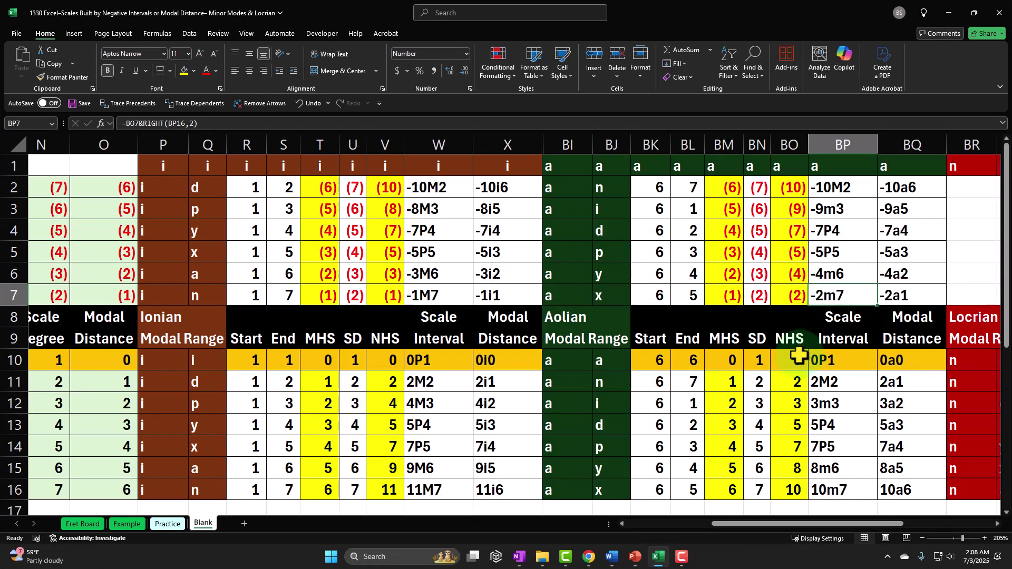
{"action": "key", "text": "Right"}
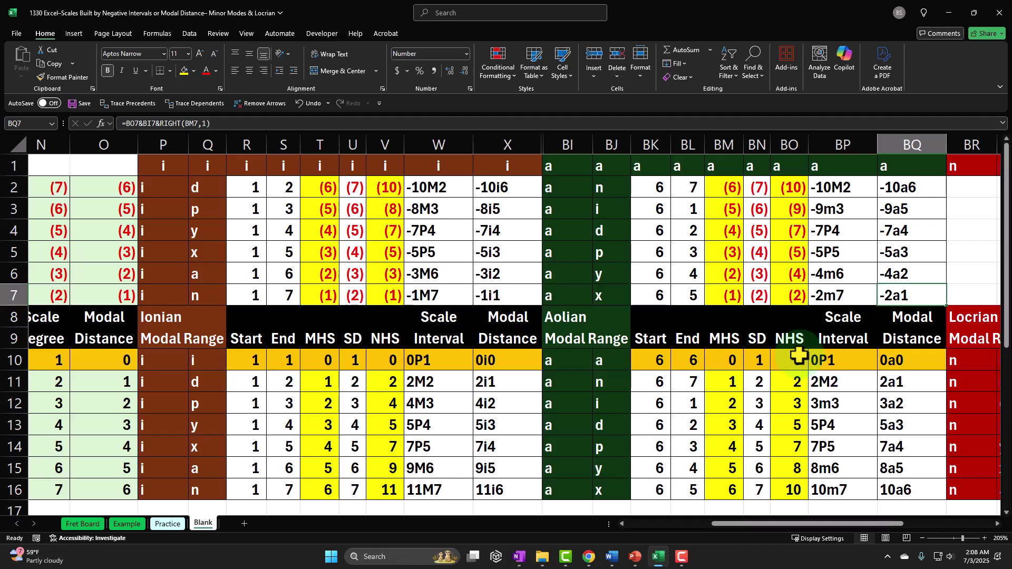
{"action": "left_click", "coordinate": [532, 299]}
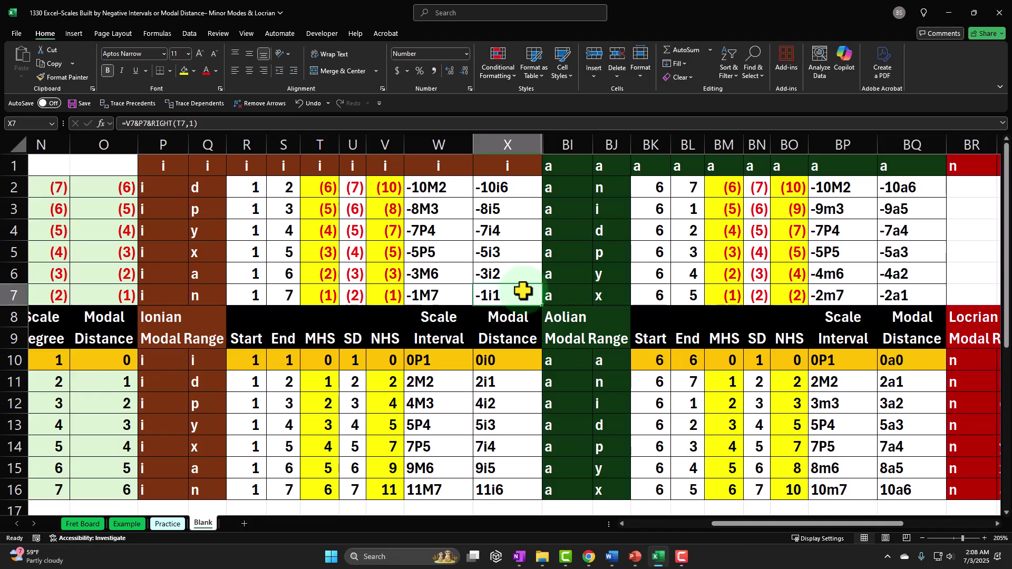
Step: Go to row 6 and follow it back from BI6 in the Aolian block to P6 in the Ionian block
{"action": "key", "text": "Up"}
{"action": "key", "text": "Right"}
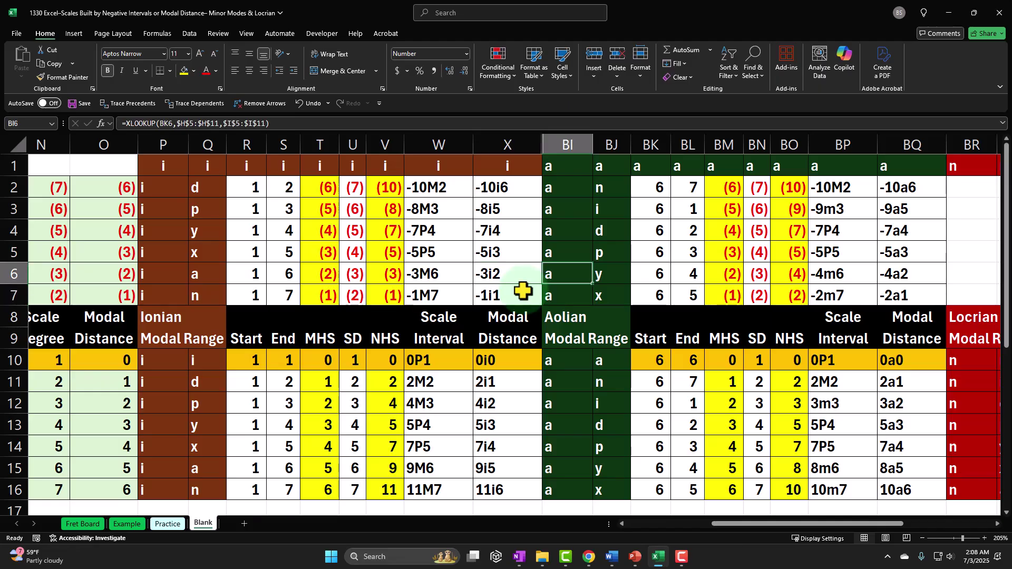
{"action": "key", "text": "Left"}
{"action": "key", "text": "Left"}
{"action": "key", "text": "Left"}
{"action": "key", "text": "Left"}
{"action": "key", "text": "Left"}
{"action": "key", "text": "Left"}
{"action": "key", "text": "Left"}
{"action": "key", "text": "Left"}
{"action": "key", "text": "Left"}
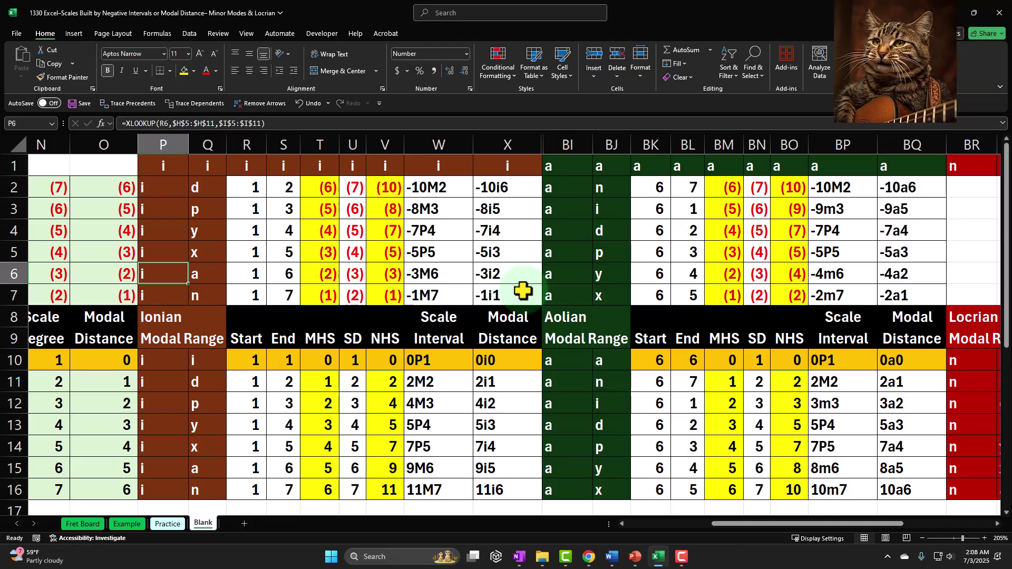
Step: Check the negative Ionian formulas along row 6, from the modal range in P6 through the Modal Distance in X6
{"action": "key", "text": "Right"}
{"action": "key", "text": "Right"}
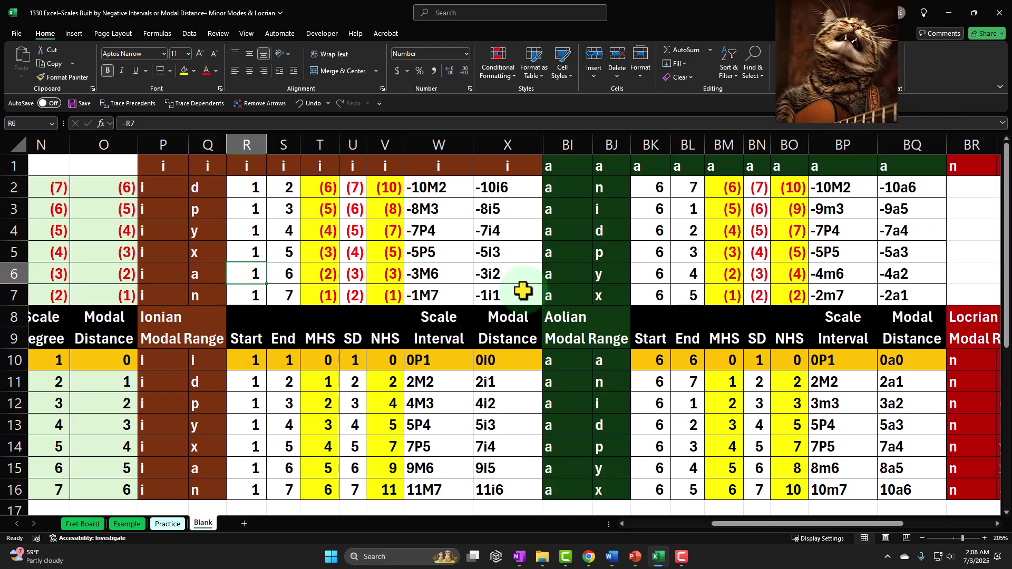
{"action": "key", "text": "Right"}
{"action": "key", "text": "Right"}
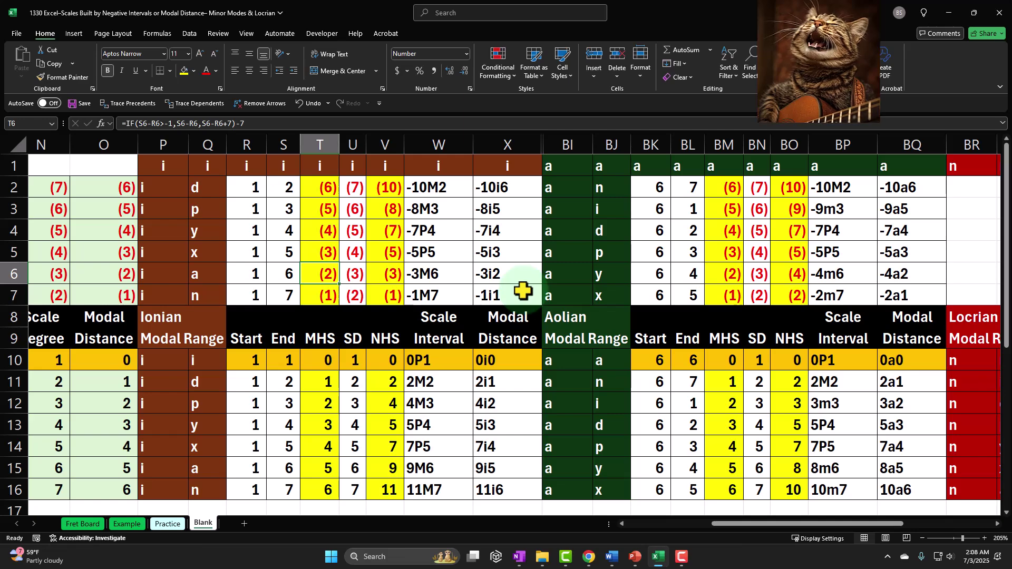
{"action": "key", "text": "Right"}
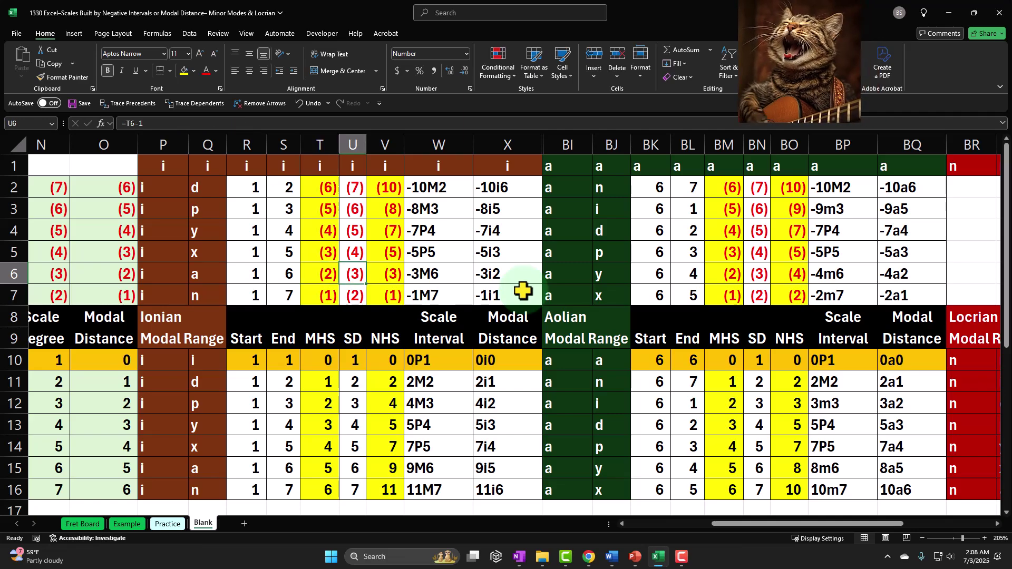
{"action": "key", "text": "Right"}
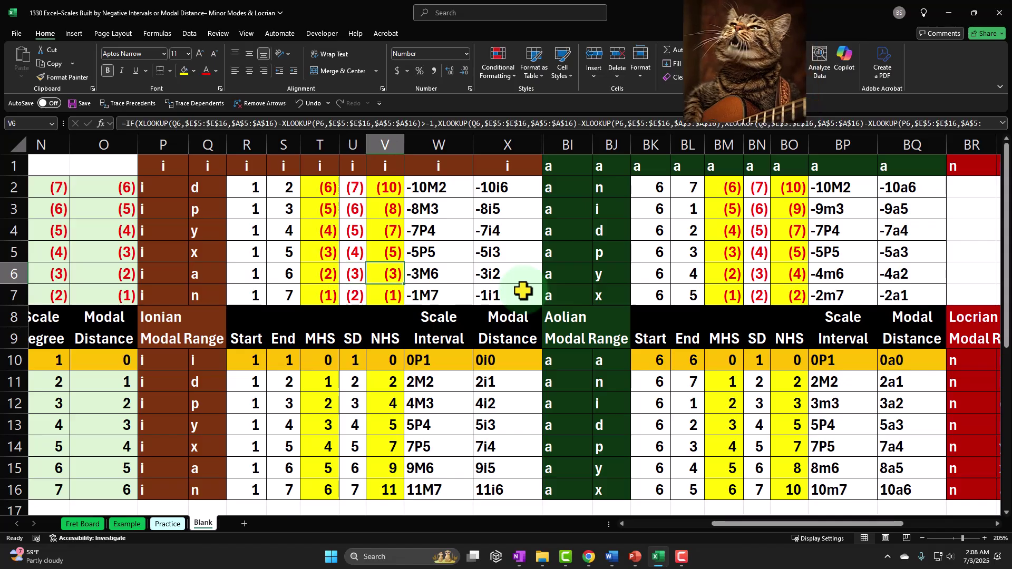
{"action": "key", "text": "Right"}
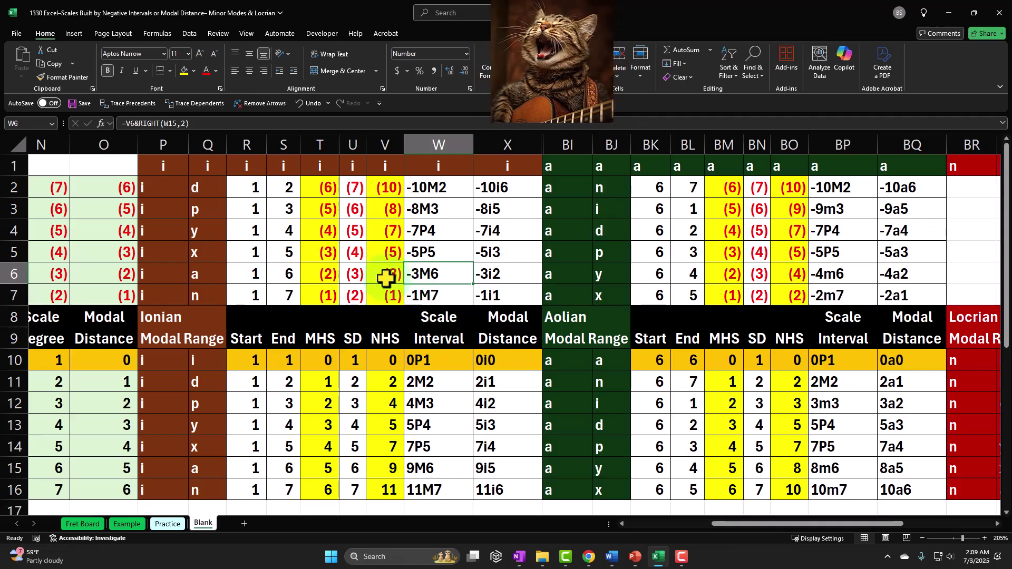
{"action": "key", "text": "Down"}
{"action": "key", "text": "Up"}
{"action": "key", "text": "Right"}
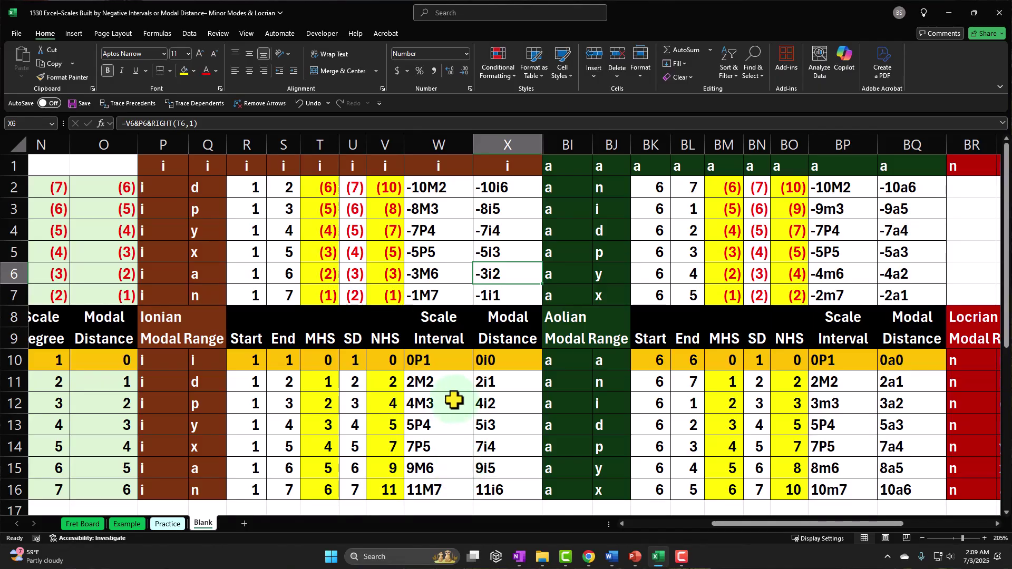
Step: Check the matching negative Aolian formulas along row 6, from the modal range in BI6 through the Modal Distance in BQ6
{"action": "key", "text": "Right"}
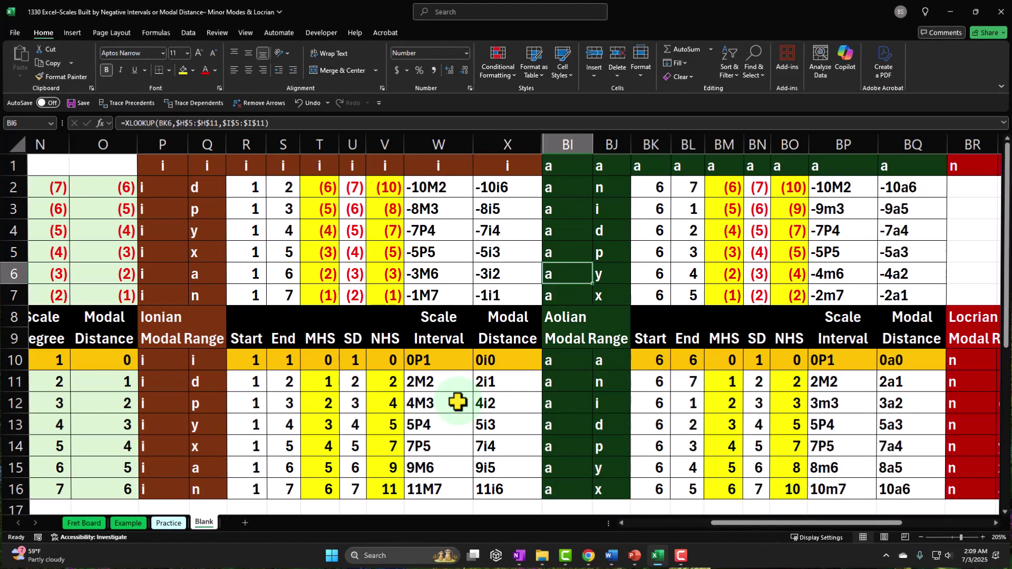
{"action": "key", "text": "Right"}
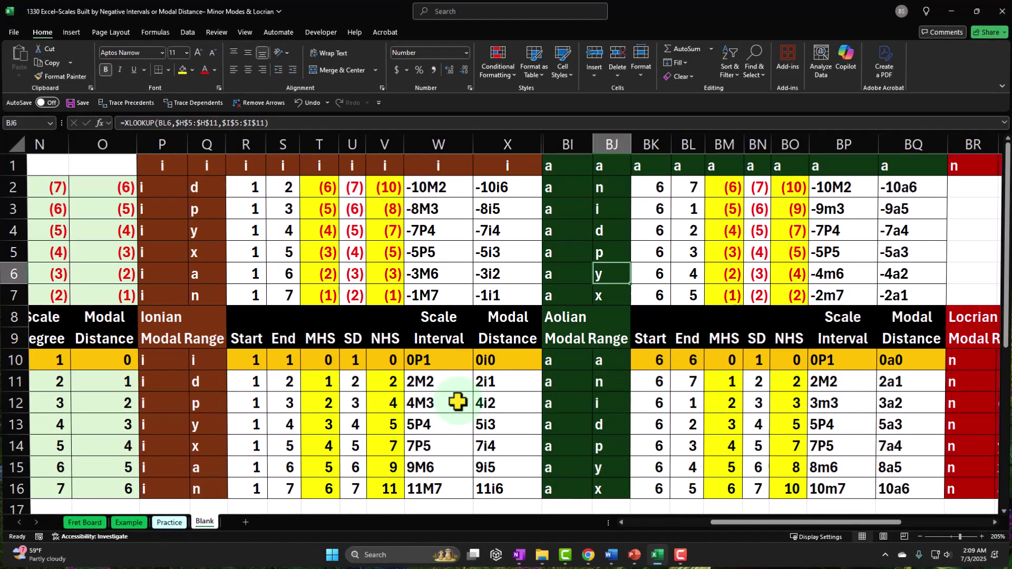
{"action": "key", "text": "Right"}
{"action": "key", "text": "Right"}
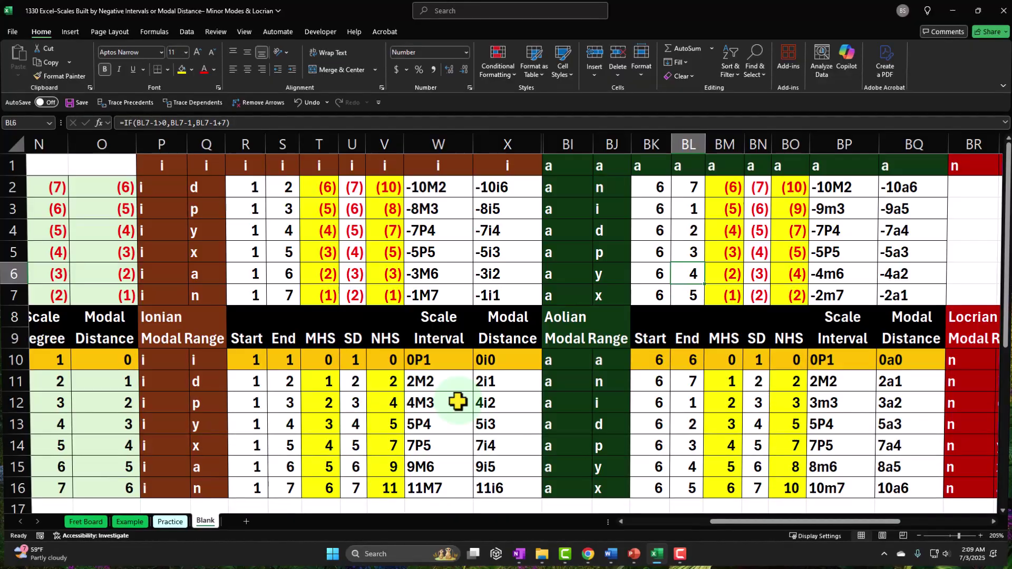
{"action": "key", "text": "Right"}
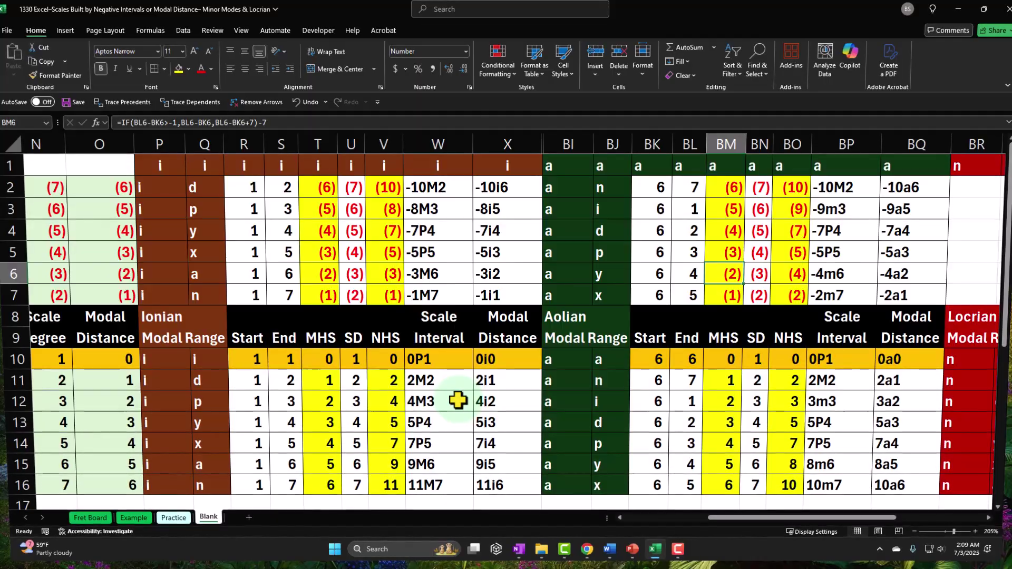
{"action": "key", "text": "Right"}
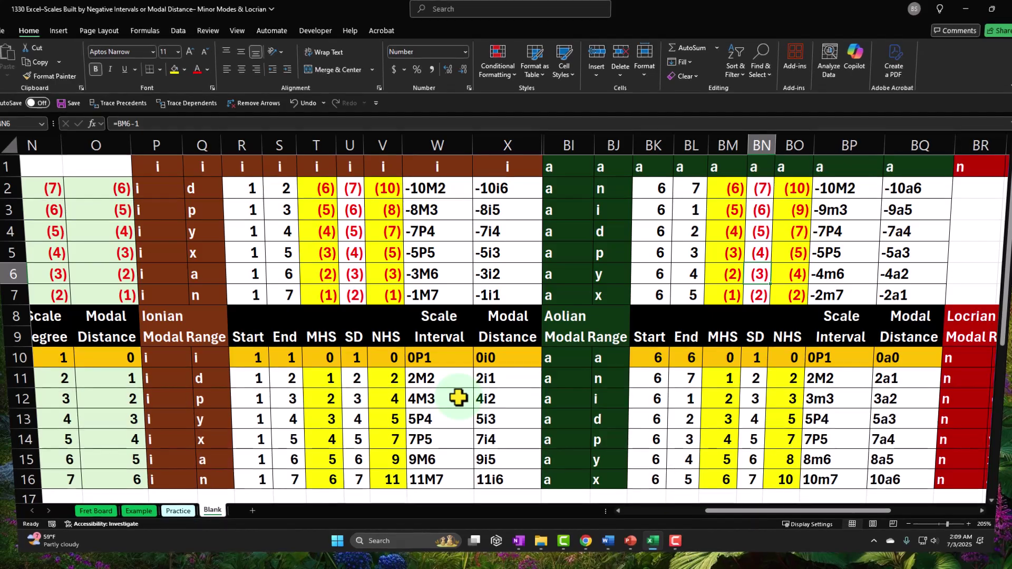
{"action": "key", "text": "Right"}
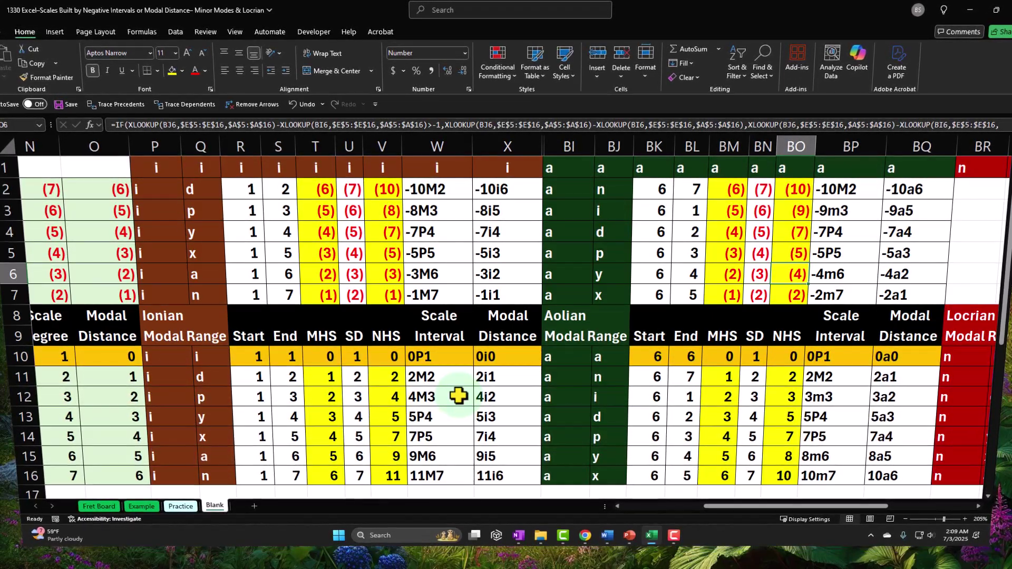
{"action": "key", "text": "Right"}
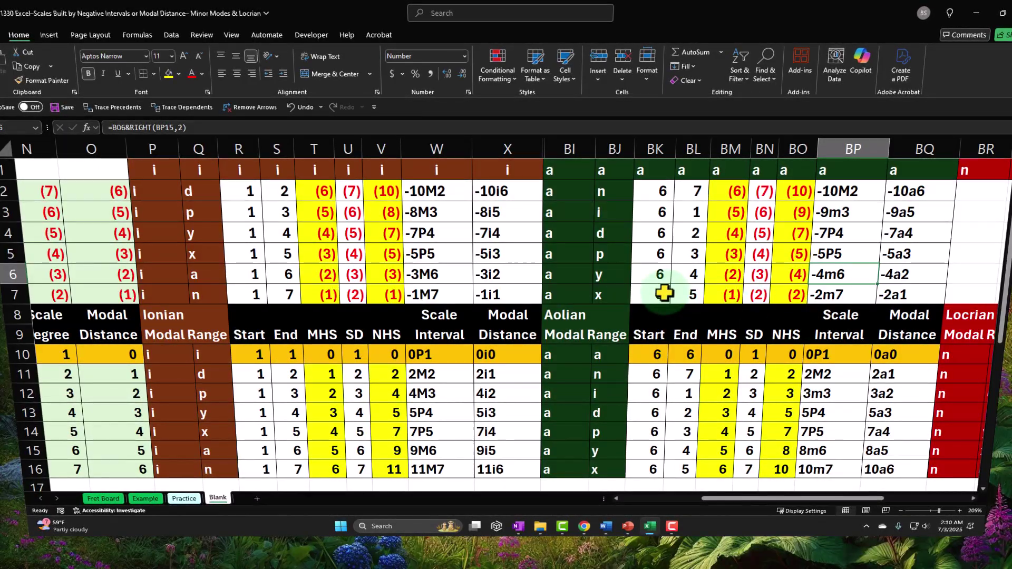
{"action": "key", "text": "Right"}
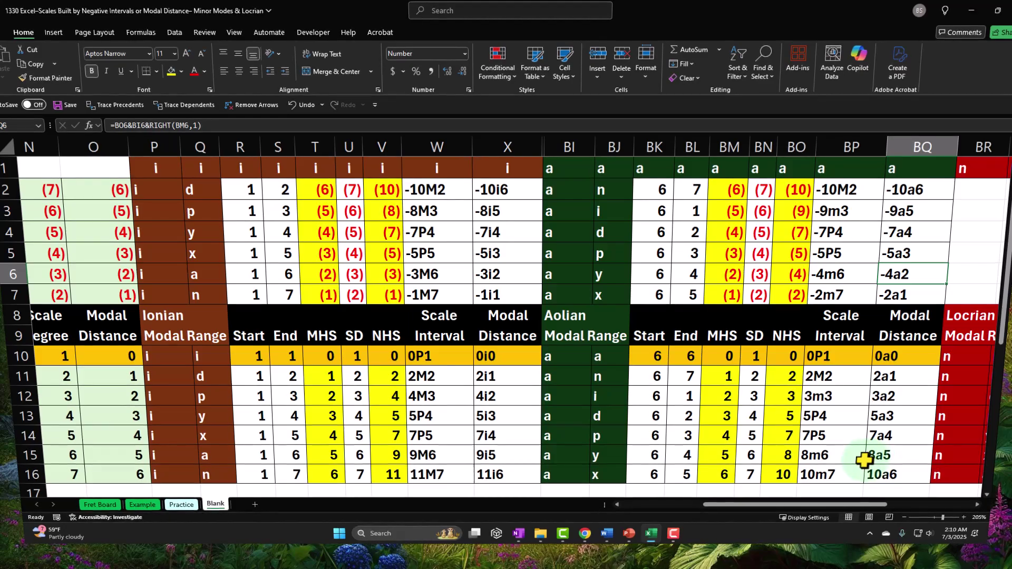
Step: Go to row 5 and follow it back from BQ5 in the Aolian block to P5 in the Ionian block
{"action": "key", "text": "Up"}
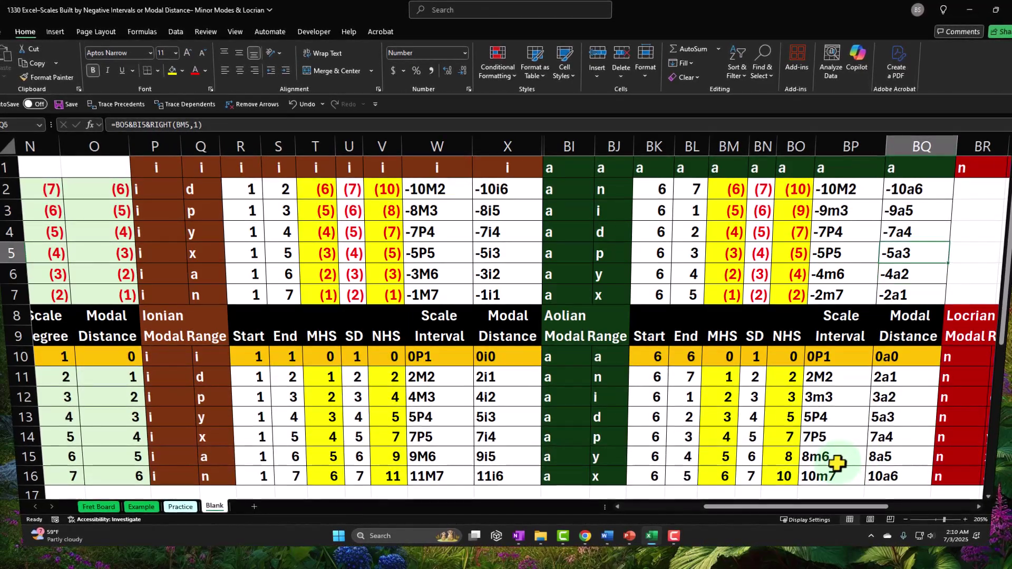
{"action": "key", "text": "Left"}
{"action": "key", "text": "Left"}
{"action": "key", "text": "Left"}
{"action": "key", "text": "Left"}
{"action": "key", "text": "Left"}
{"action": "key", "text": "Left"}
{"action": "key", "text": "Left"}
{"action": "key", "text": "Left"}
{"action": "key", "text": "Left"}
{"action": "key", "text": "Left"}
{"action": "key", "text": "Left"}
{"action": "key", "text": "Left"}
{"action": "key", "text": "Left"}
{"action": "key", "text": "Left"}
{"action": "key", "text": "Left"}
{"action": "key", "text": "Left"}
{"action": "key", "text": "Left"}
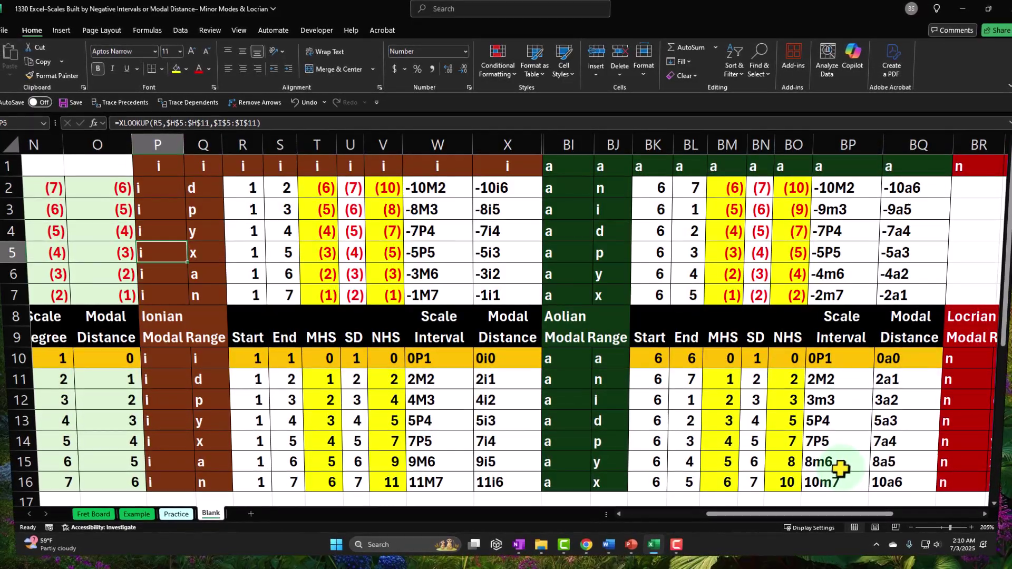
Step: Review the negative Ionian formulas along row 5, from the modal range in Q5 through the Modal Distance in X5
{"action": "key", "text": "Right"}
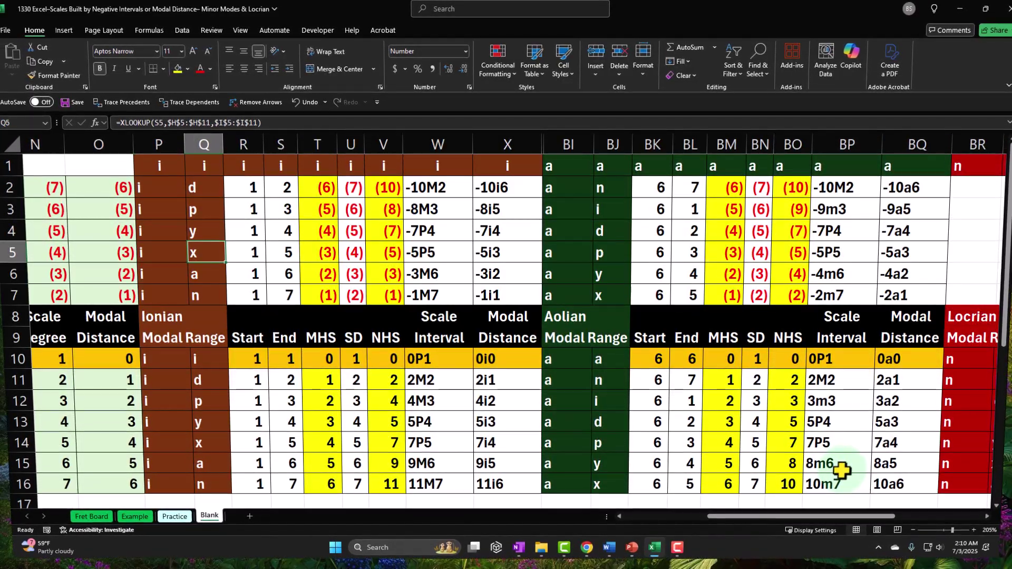
{"action": "key", "text": "Right"}
{"action": "key", "text": "Right"}
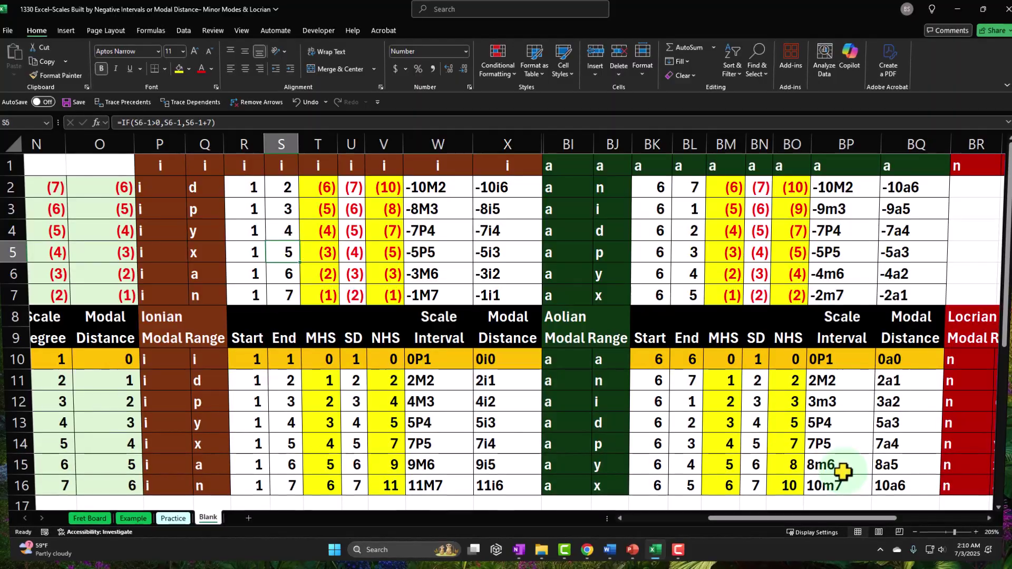
{"action": "key", "text": "Right"}
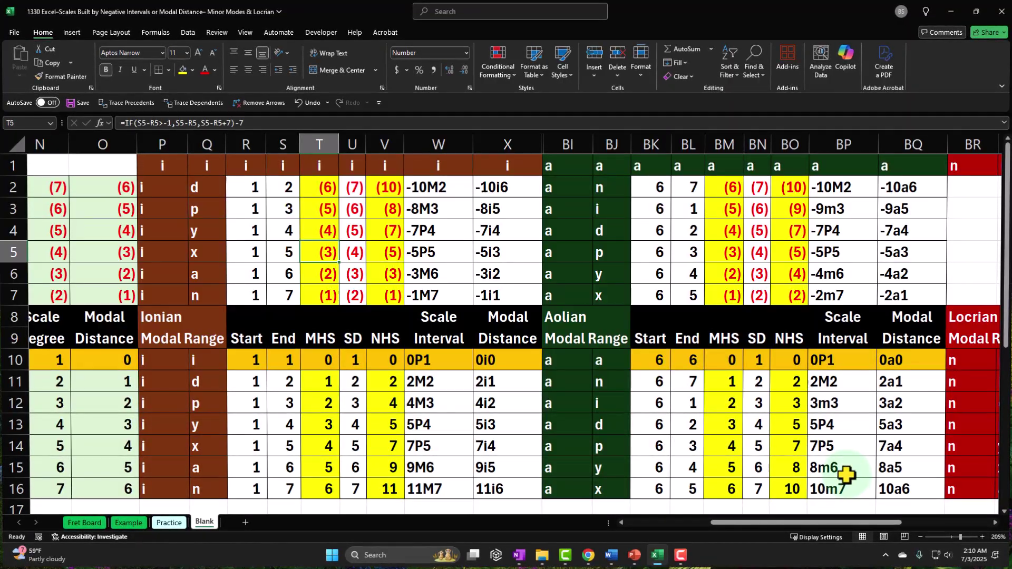
{"action": "key", "text": "Right"}
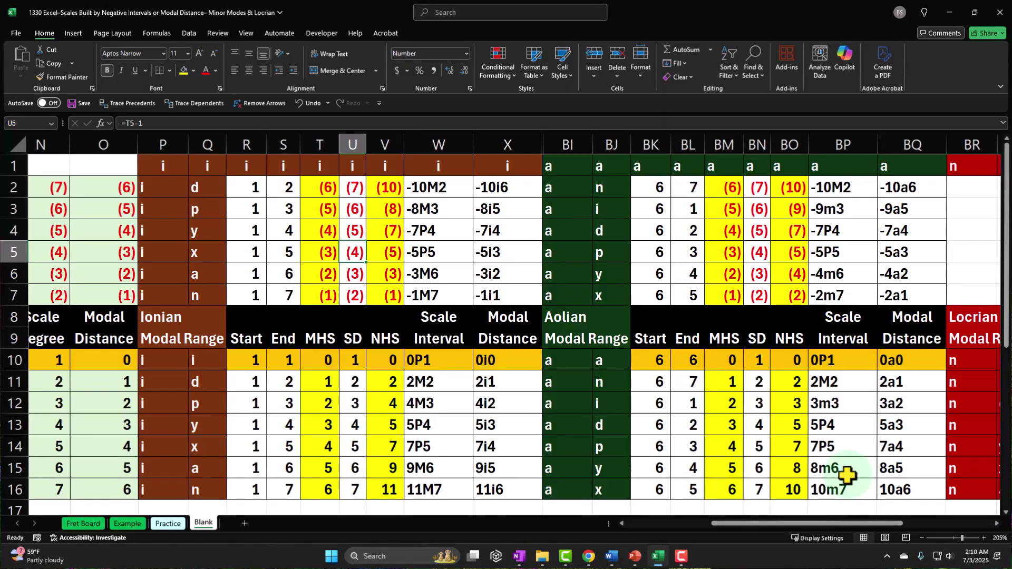
{"action": "key", "text": "Right"}
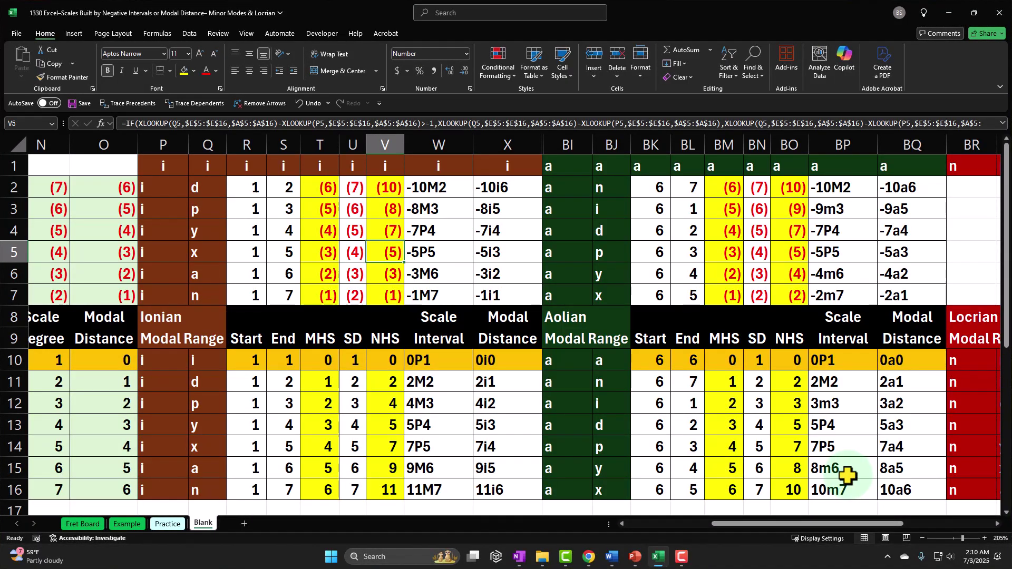
{"action": "key", "text": "Right"}
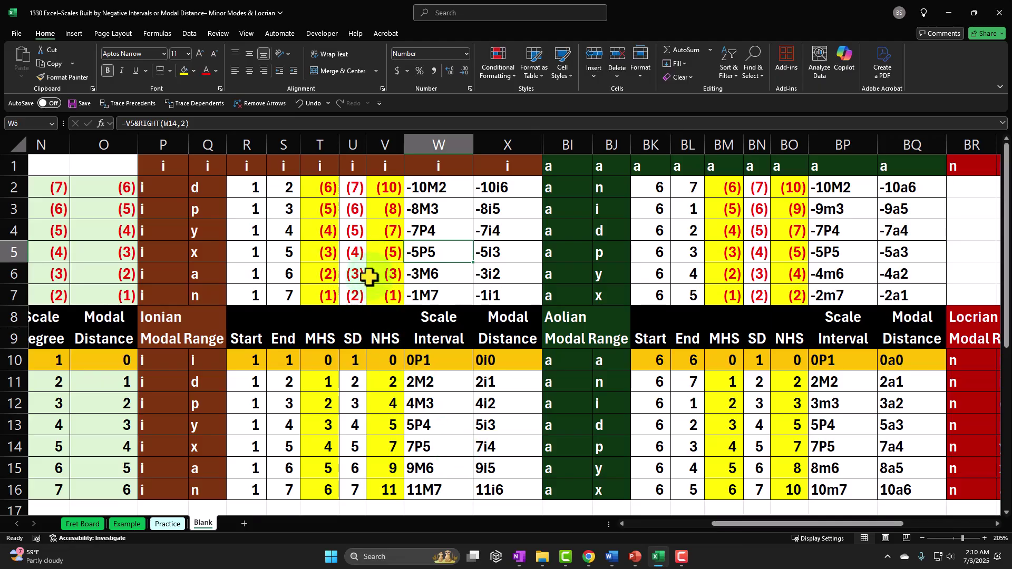
{"action": "key", "text": "Right"}
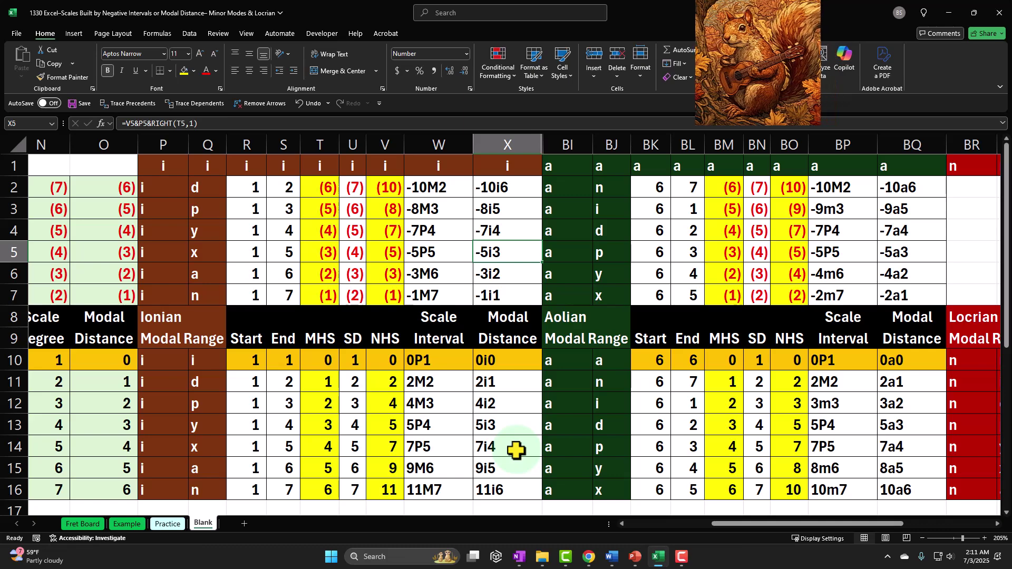
Step: Inspect the negative Aolian formulas along row 5 from BI5 onward, comparing the Modal Distance with the Ionian formula in X5
{"action": "key", "text": "Right"}
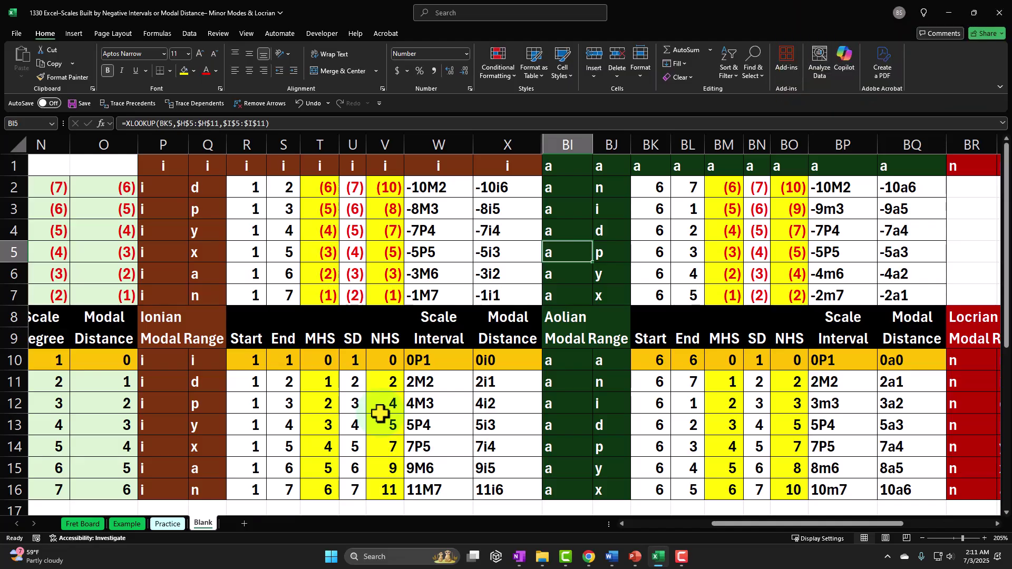
{"action": "key", "text": "Right"}
{"action": "key", "text": "Right"}
{"action": "key", "text": "Right"}
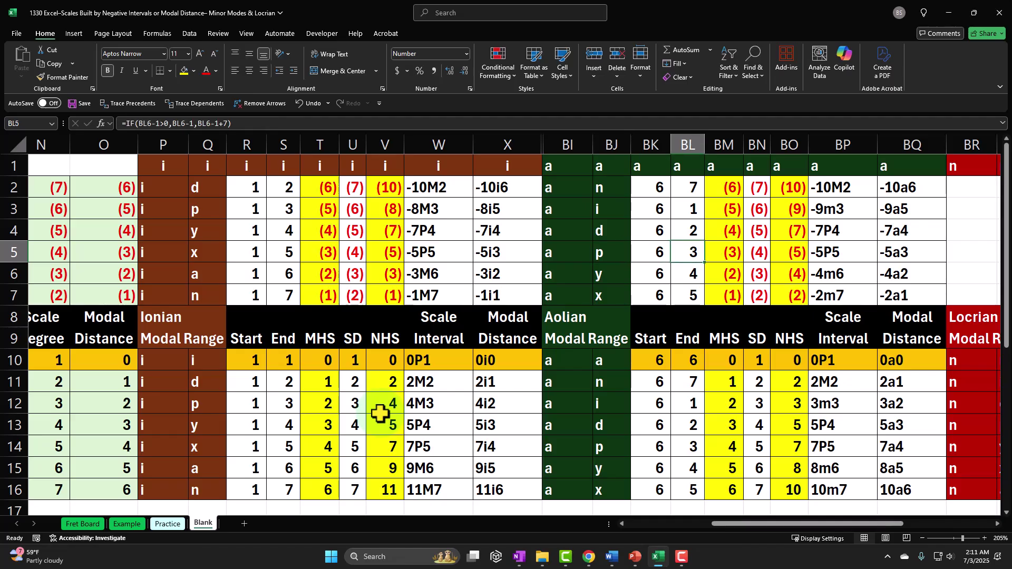
{"action": "key", "text": "Right"}
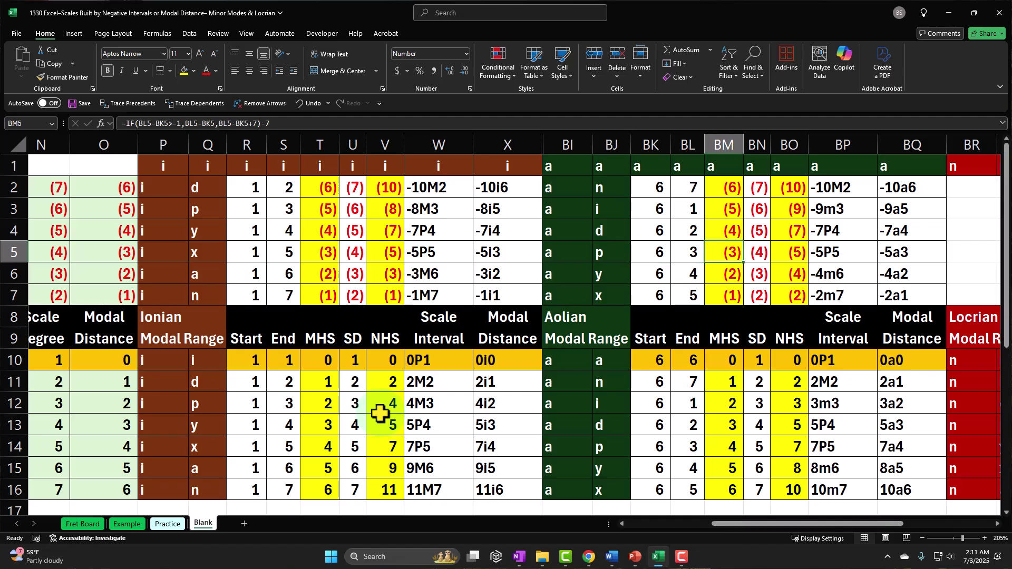
{"action": "key", "text": "Right"}
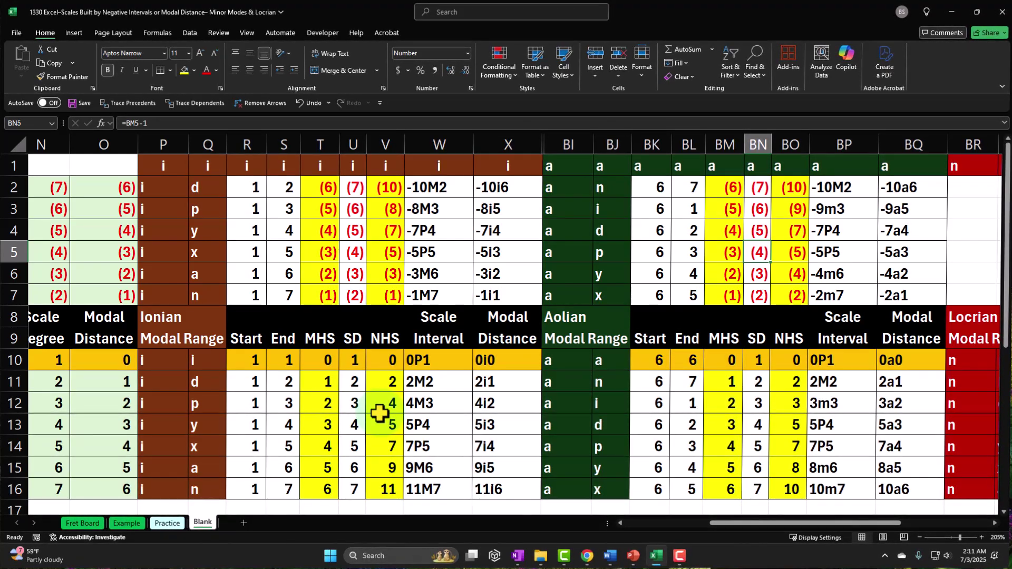
{"action": "key", "text": "Right"}
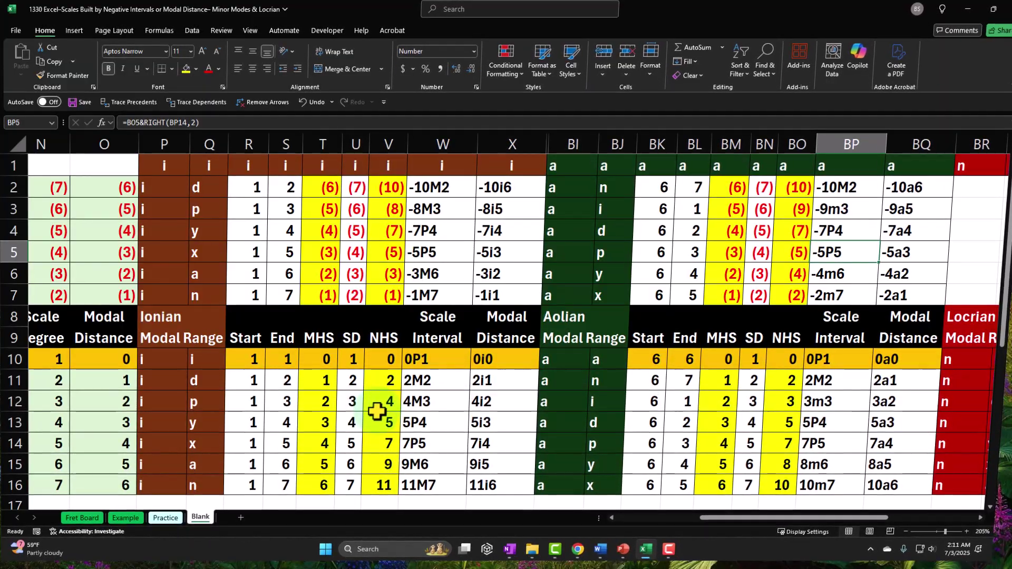
{"action": "key", "text": "Right"}
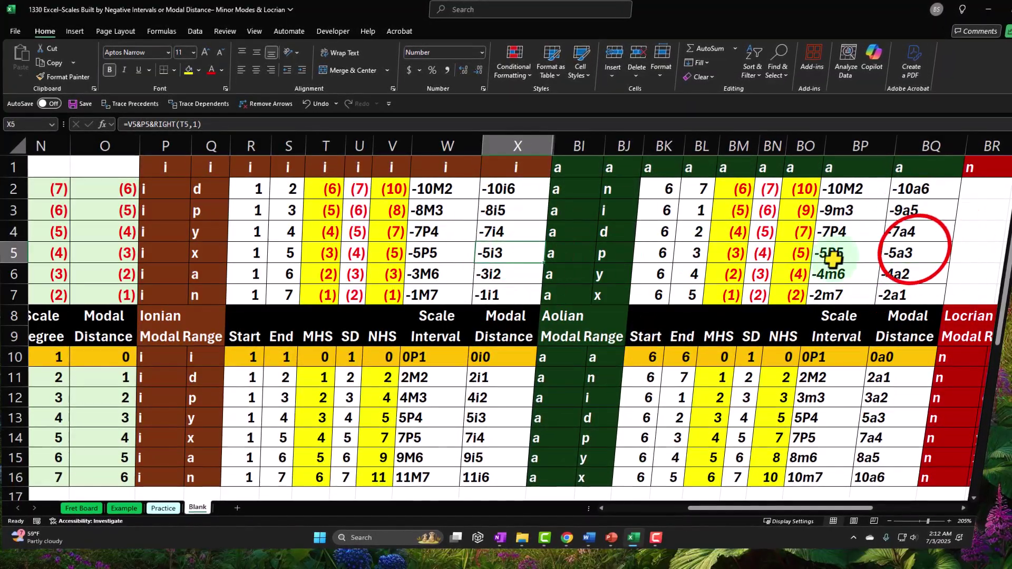
Step: Review the negative Ionian formulas along row 4, from the modal range in P4 through the Modal Distance in X4
{"action": "left_click", "coordinate": [167, 235]}
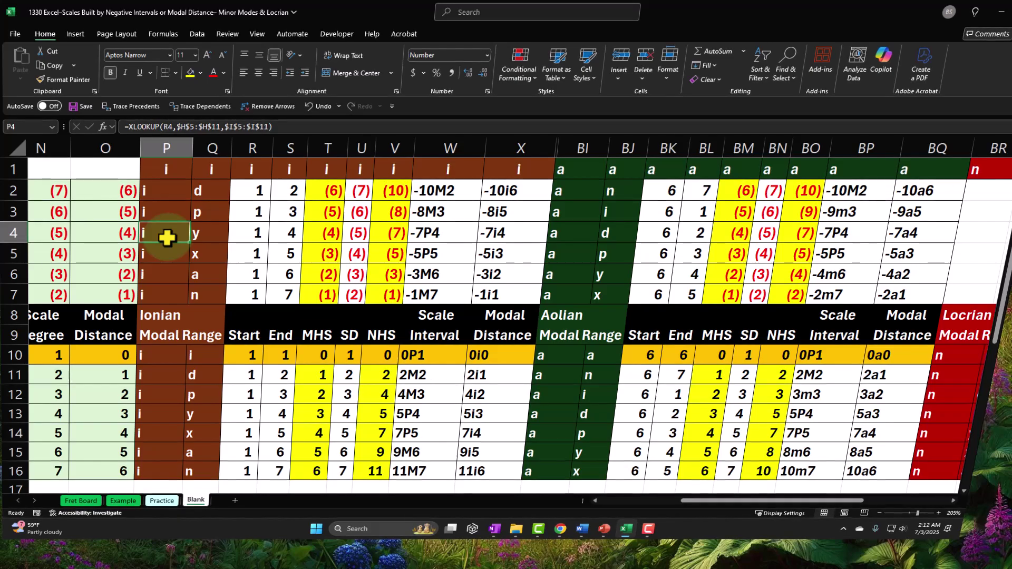
{"action": "key", "text": "Right"}
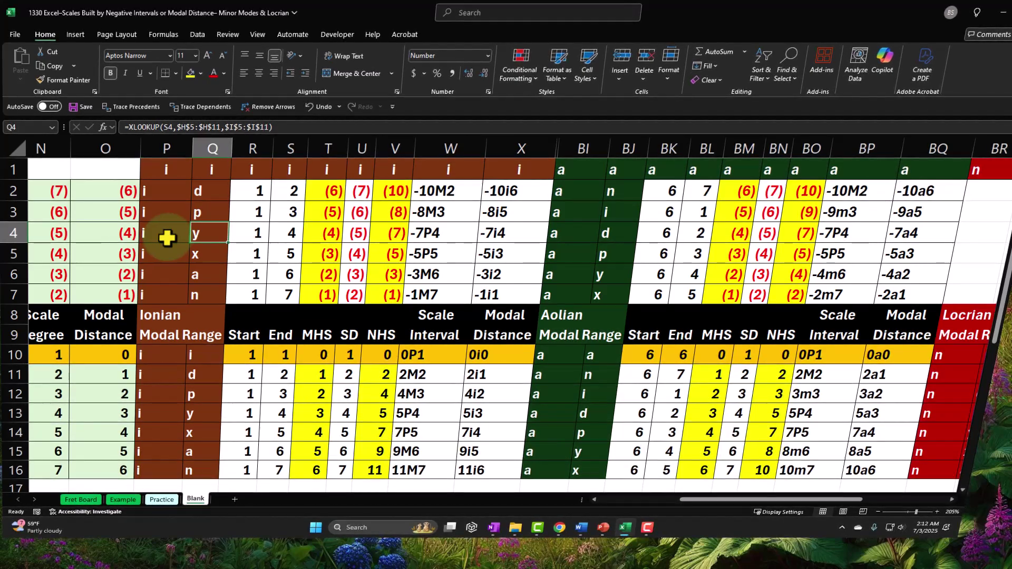
{"action": "key", "text": "Right"}
{"action": "key", "text": "Right"}
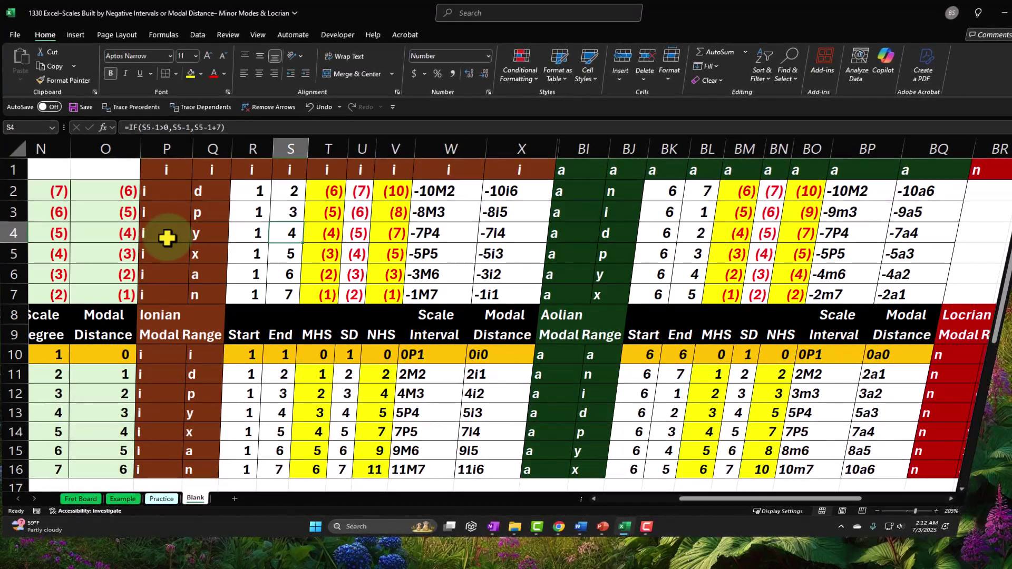
{"action": "key", "text": "Right"}
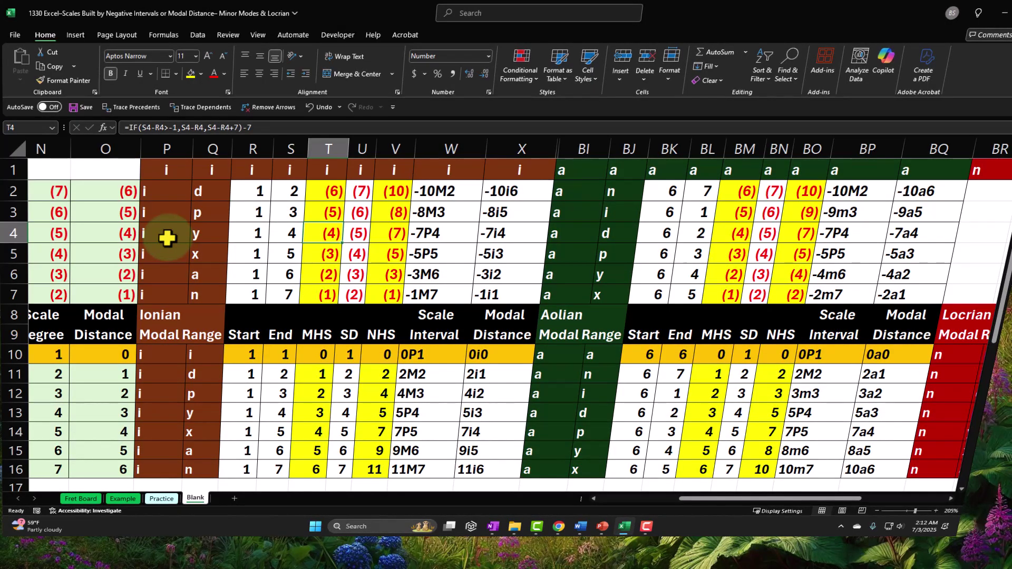
{"action": "key", "text": "Right"}
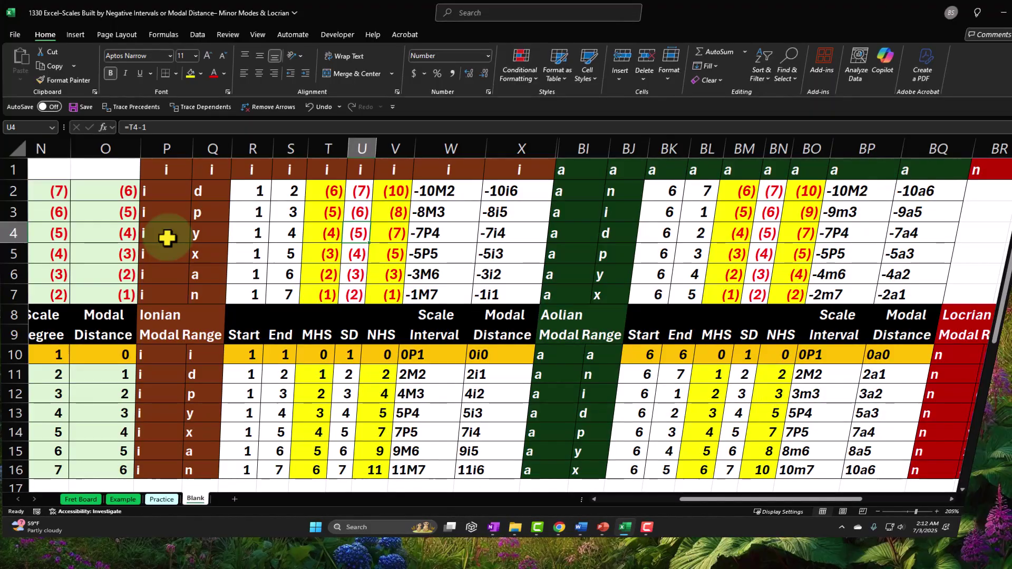
{"action": "key", "text": "Right"}
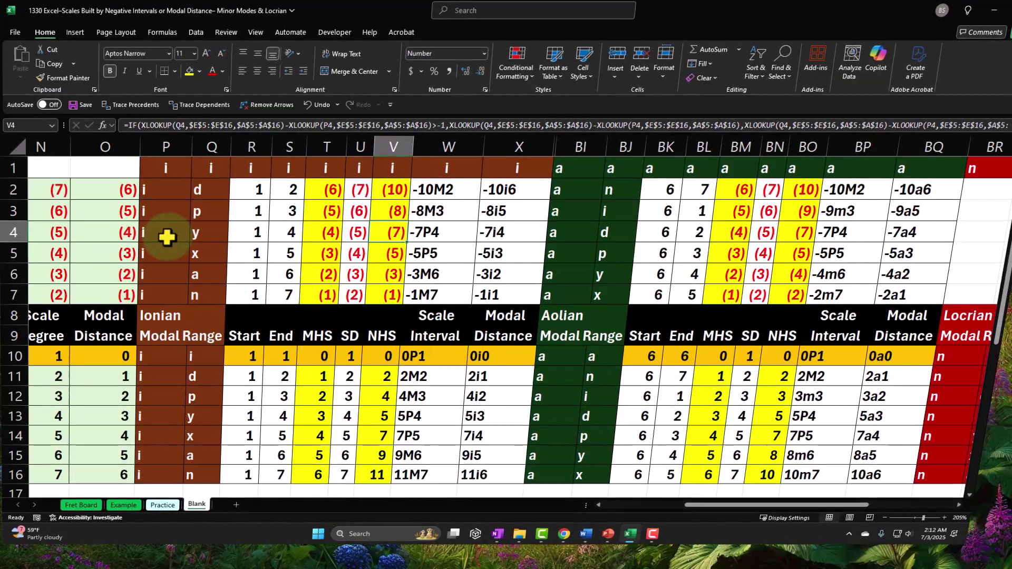
{"action": "key", "text": "Right"}
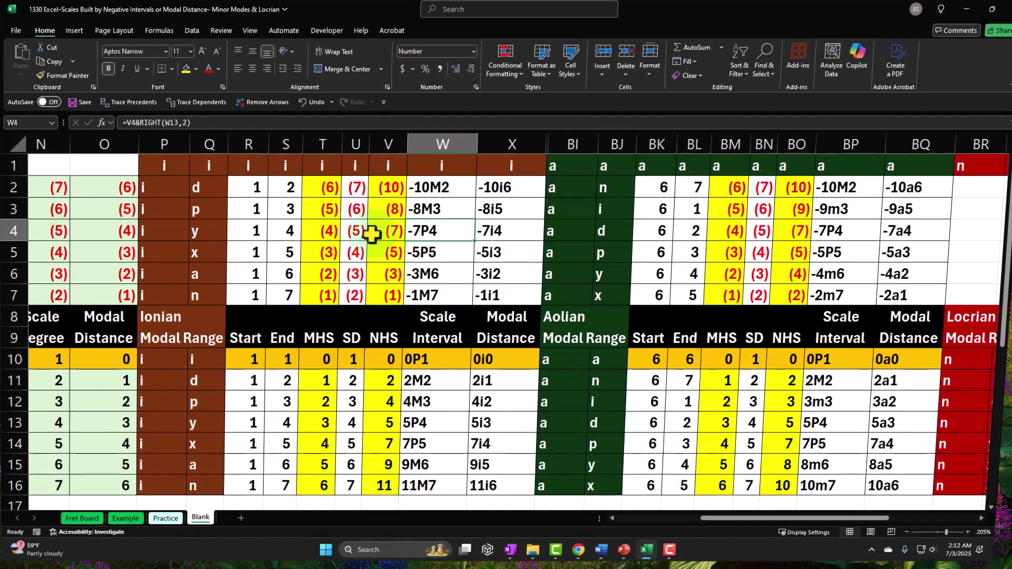
{"action": "key", "text": "Right"}
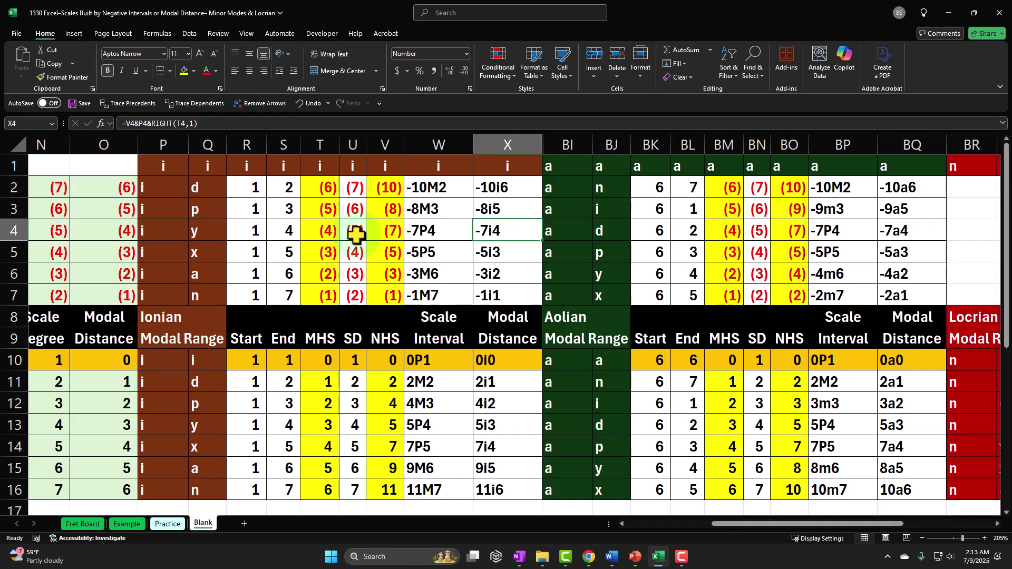
Step: Check the matching negative Aolian formulas along row 4, from the modal range in BI4 through the Modal Distance in BQ4
{"action": "key", "text": "Right"}
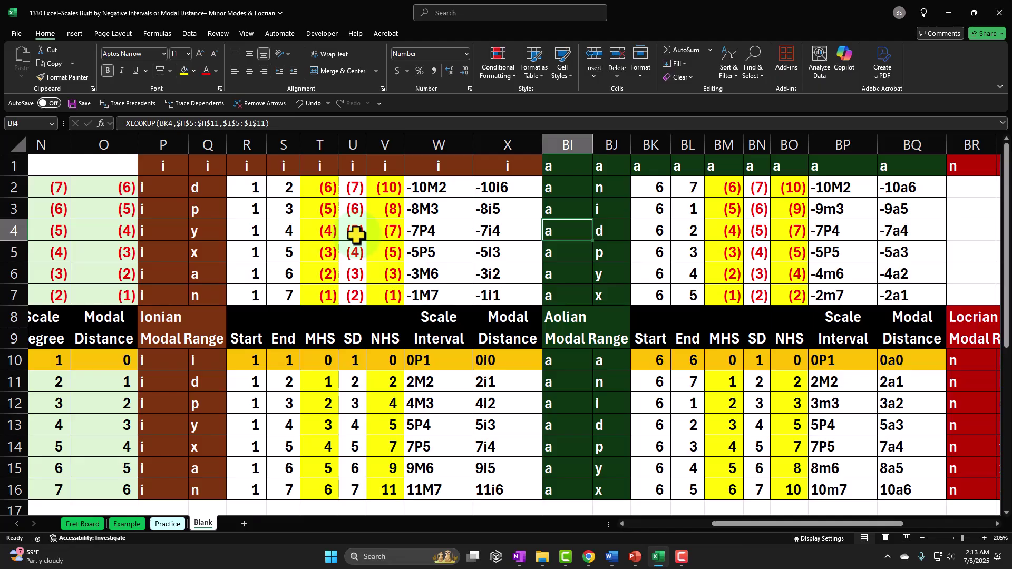
{"action": "key", "text": "Right"}
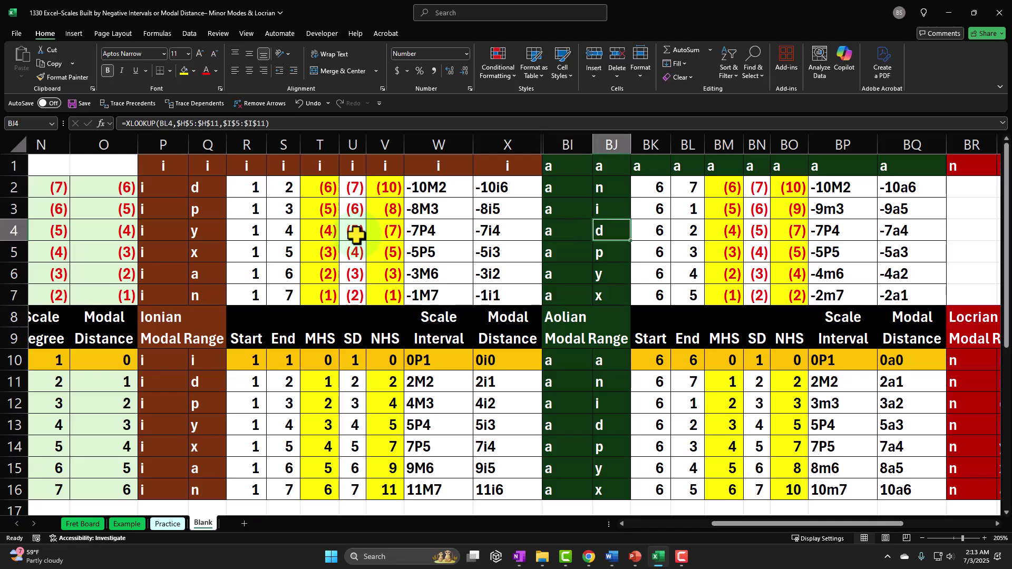
{"action": "key", "text": "Right"}
{"action": "key", "text": "Right"}
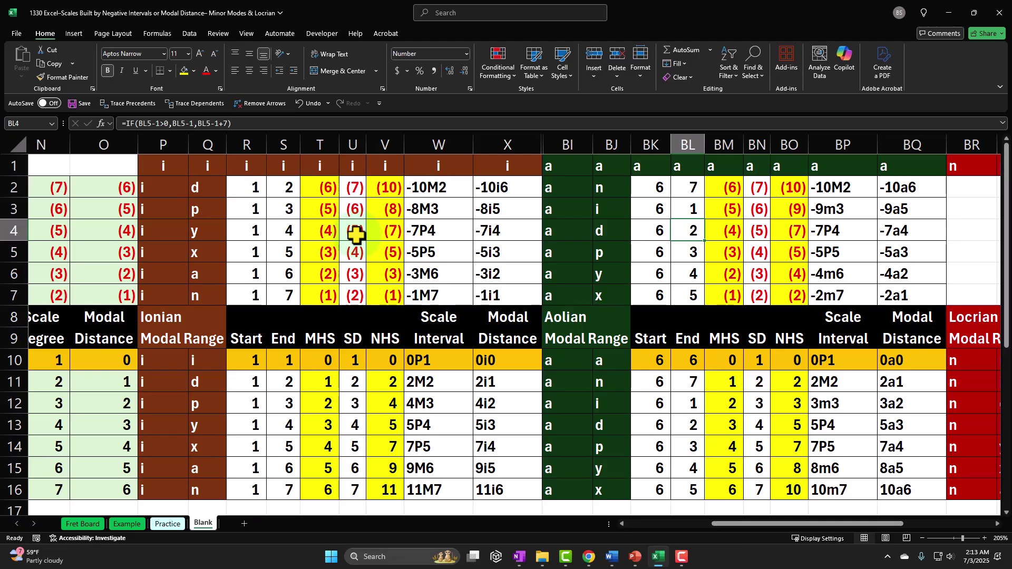
{"action": "key", "text": "Right"}
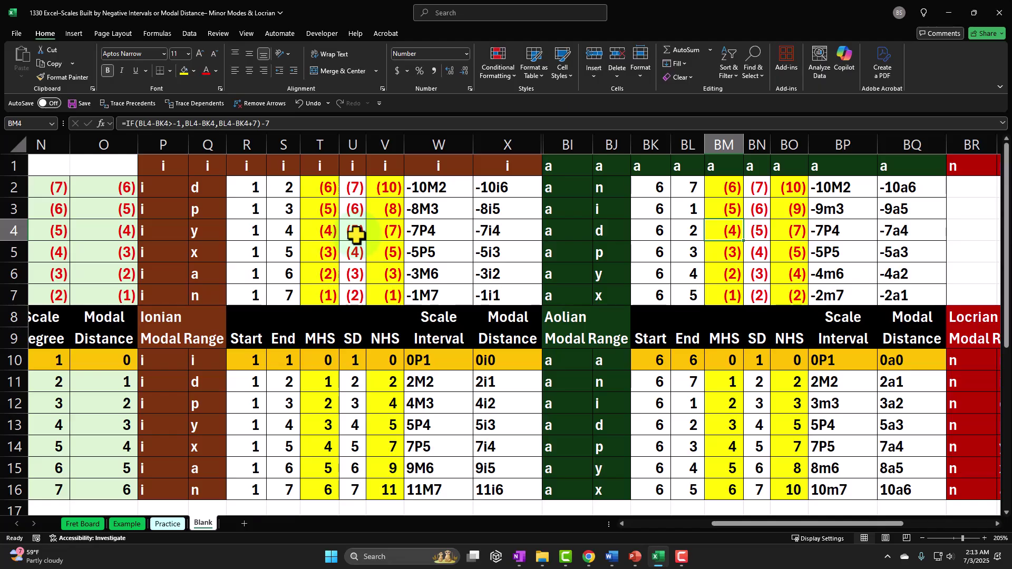
{"action": "key", "text": "Right"}
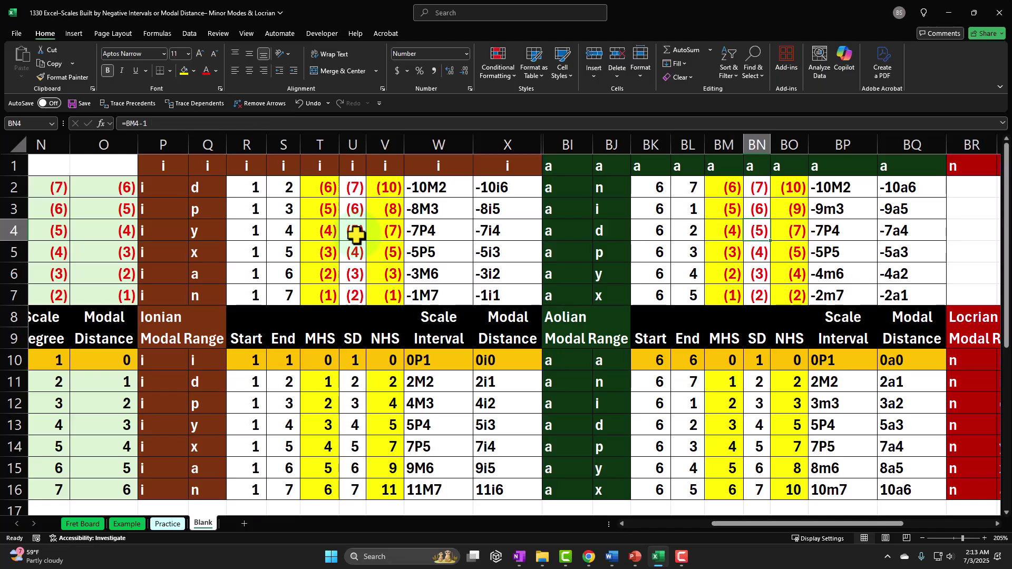
{"action": "key", "text": "Right"}
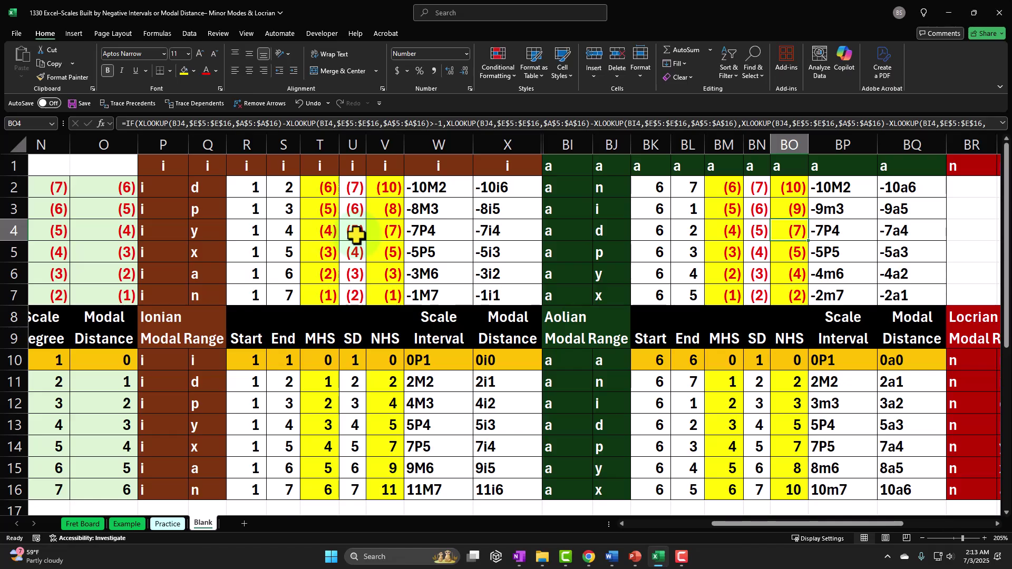
{"action": "key", "text": "Right"}
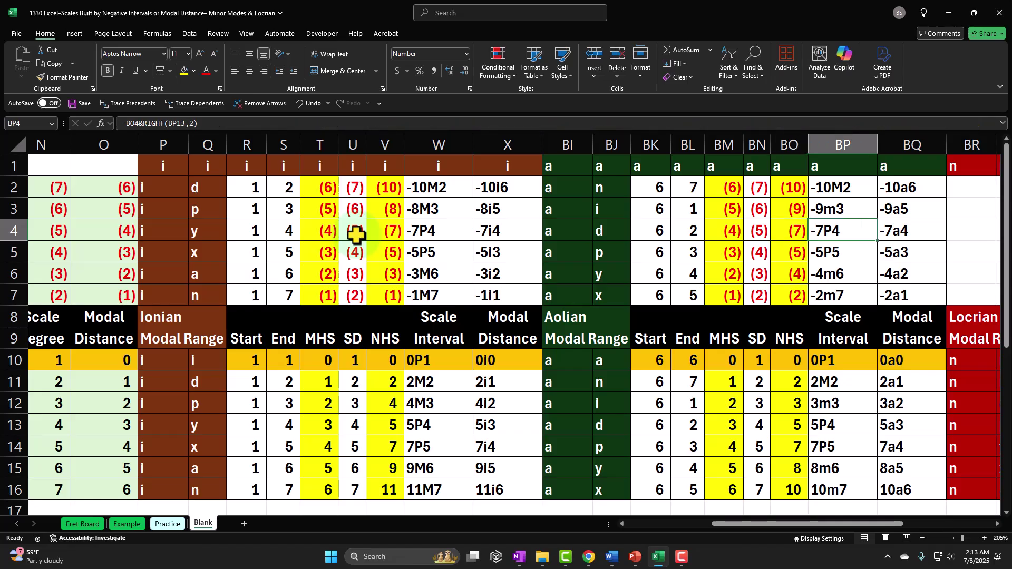
{"action": "key", "text": "Right"}
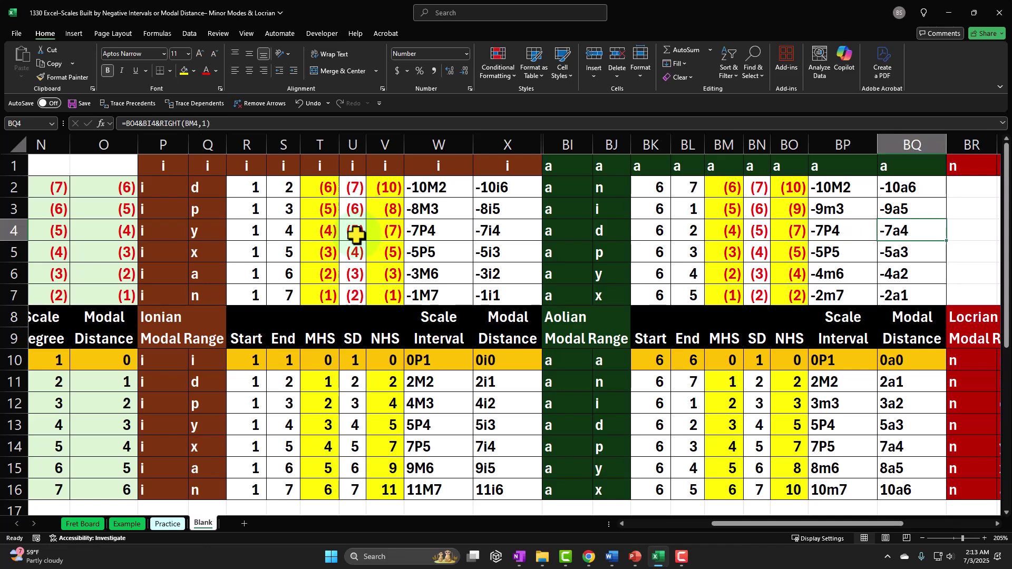
Step: Go to row 3 and follow it back from BQ3 in the Aolian block to P3 in the Ionian block
{"action": "key", "text": "Up"}
{"action": "key", "text": "Left"}
{"action": "key", "text": "Left"}
{"action": "key", "text": "Left"}
{"action": "key", "text": "Left"}
{"action": "key", "text": "Left"}
{"action": "key", "text": "Left"}
{"action": "key", "text": "Left"}
{"action": "key", "text": "Left"}
{"action": "key", "text": "Left"}
{"action": "key", "text": "Left"}
{"action": "key", "text": "Left"}
{"action": "key", "text": "Left"}
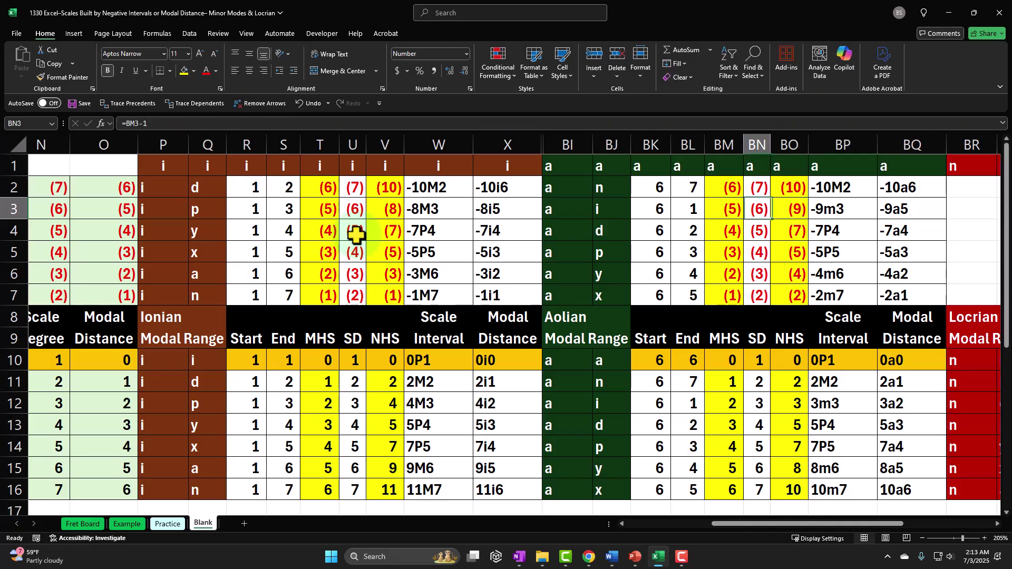
{"action": "key", "text": "Left"}
{"action": "key", "text": "Left"}
{"action": "key", "text": "Left"}
{"action": "key", "text": "Left"}
{"action": "key", "text": "Left"}
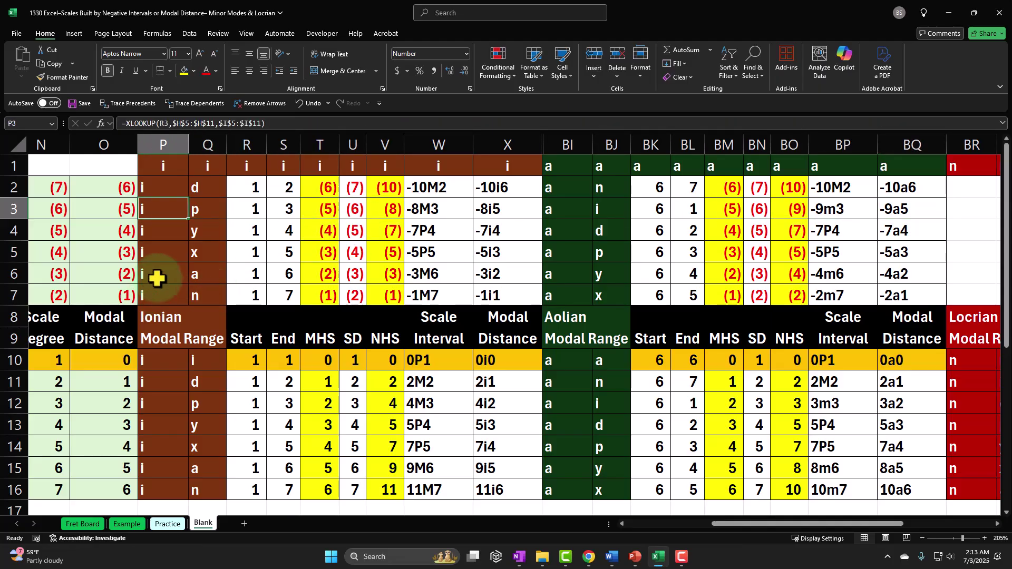
Step: Review the negative Ionian formulas along row 3, from the modal range in Q3 through the Modal Distance in X3
{"action": "key", "text": "Right"}
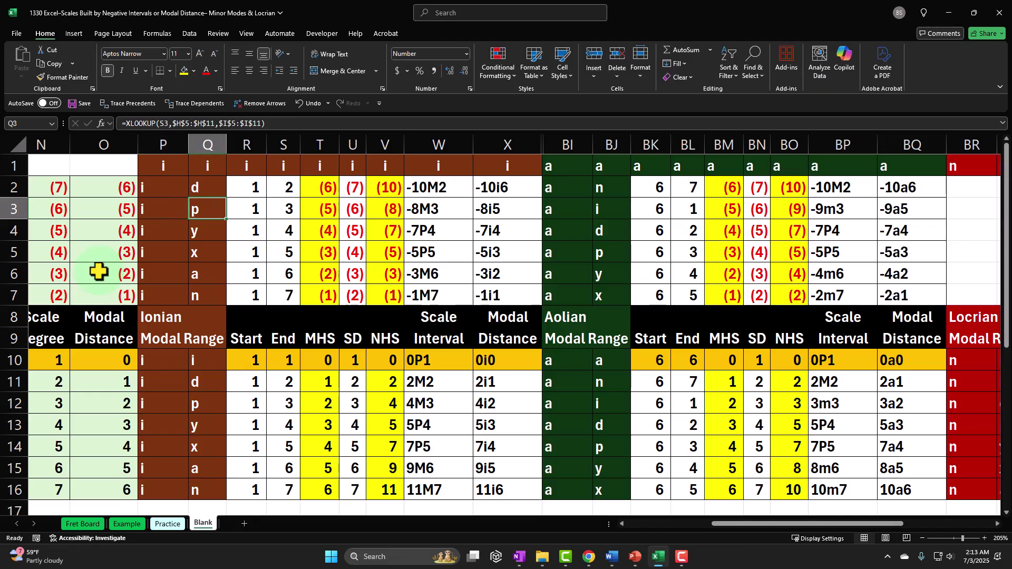
{"action": "key", "text": "Right"}
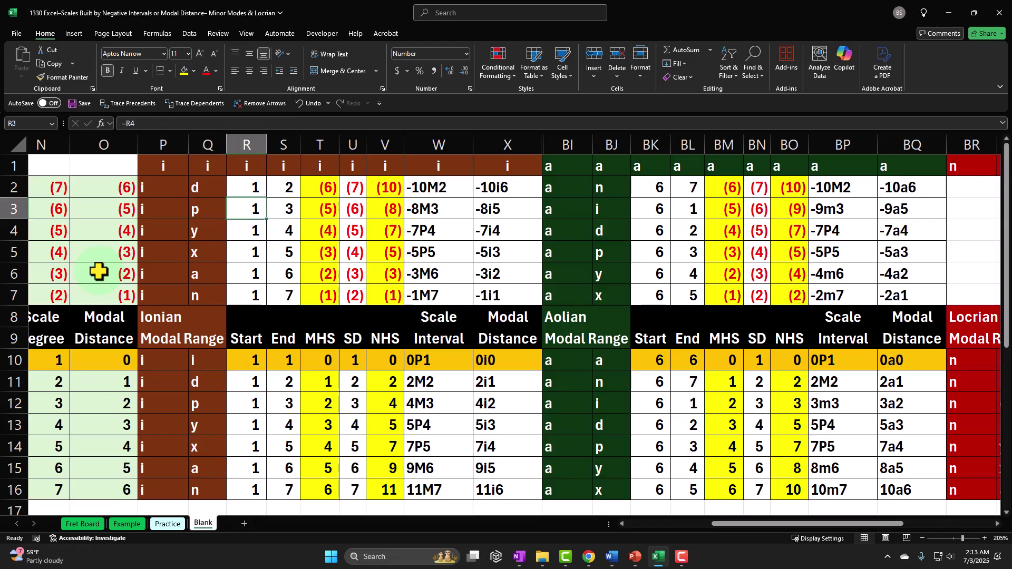
{"action": "key", "text": "Right"}
{"action": "key", "text": "Right"}
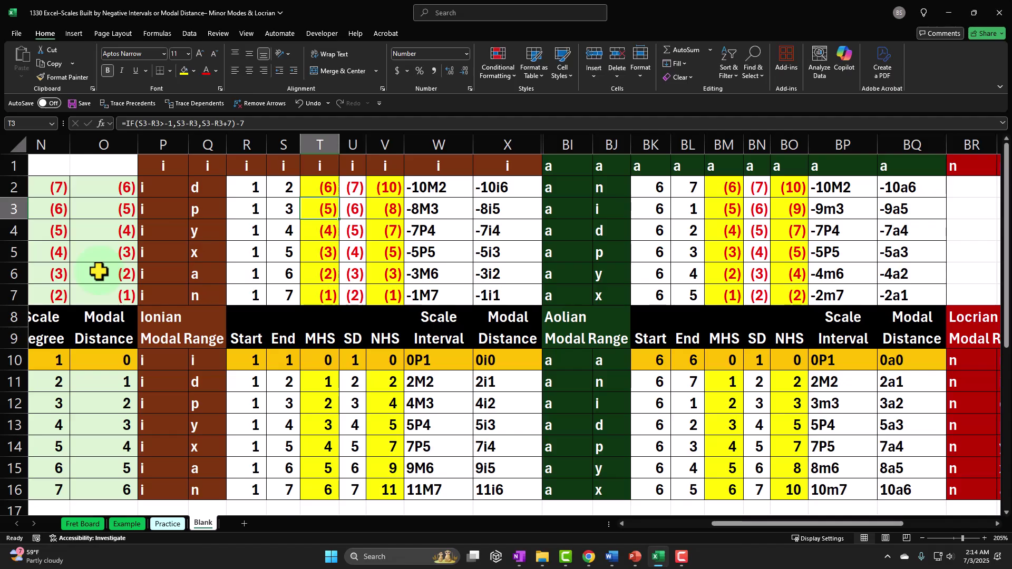
{"action": "key", "text": "Right"}
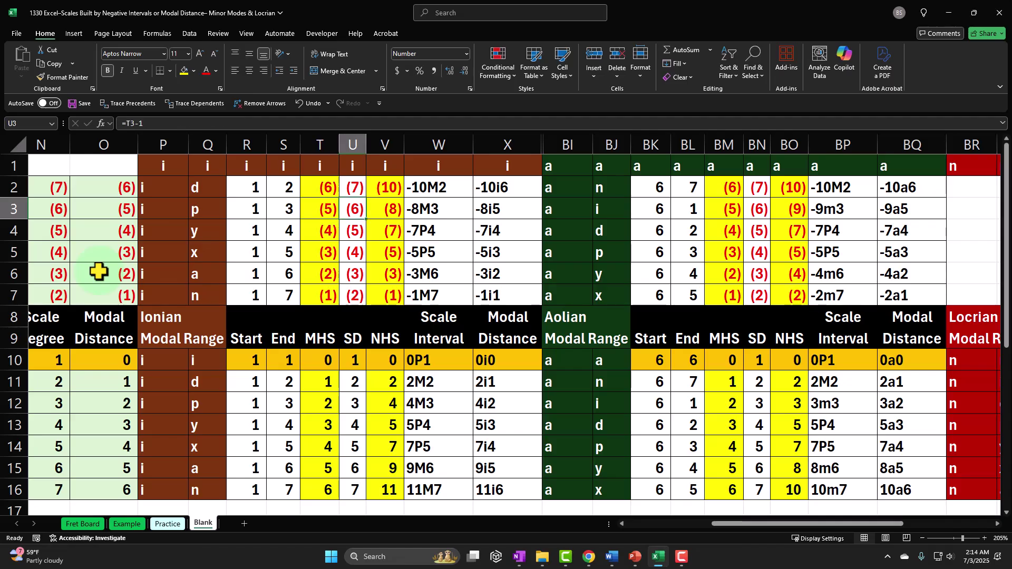
{"action": "key", "text": "Right"}
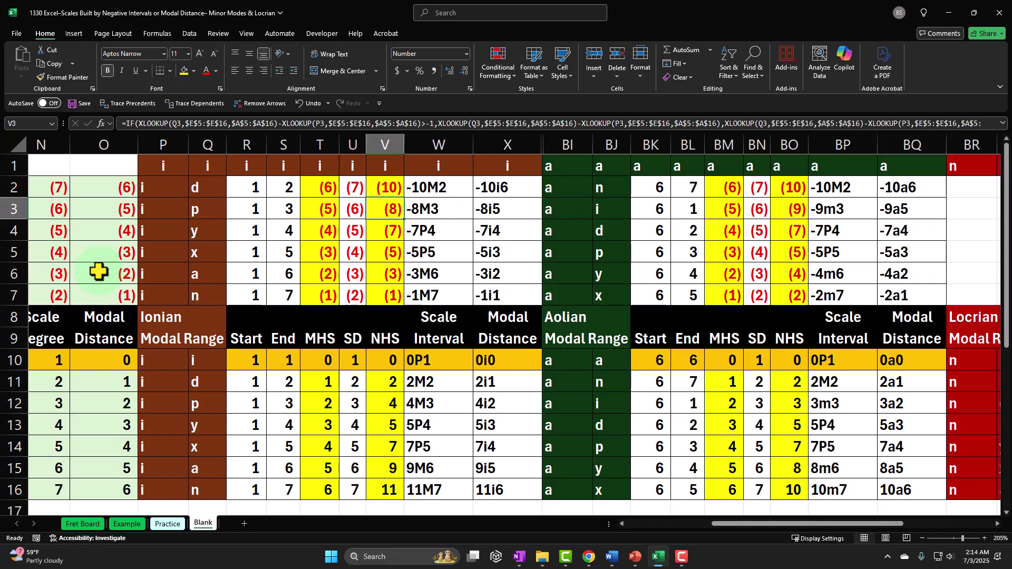
{"action": "key", "text": "Right"}
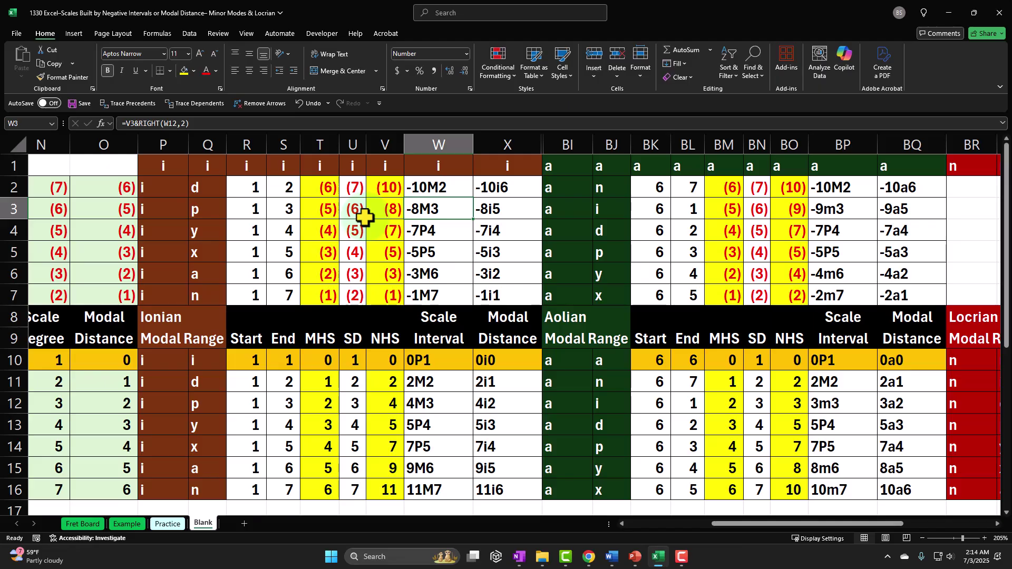
{"action": "key", "text": "Right"}
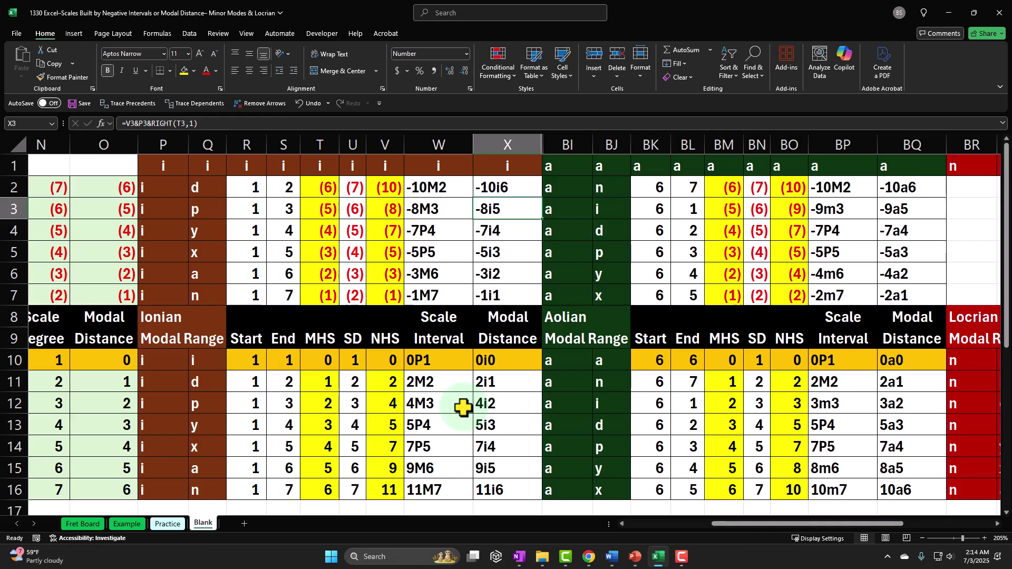
Step: Look back over the Ionian cells in rows 2 and 3, and continue along row 3 to the Aolian modal range in BI3
{"action": "key", "text": "Up"}
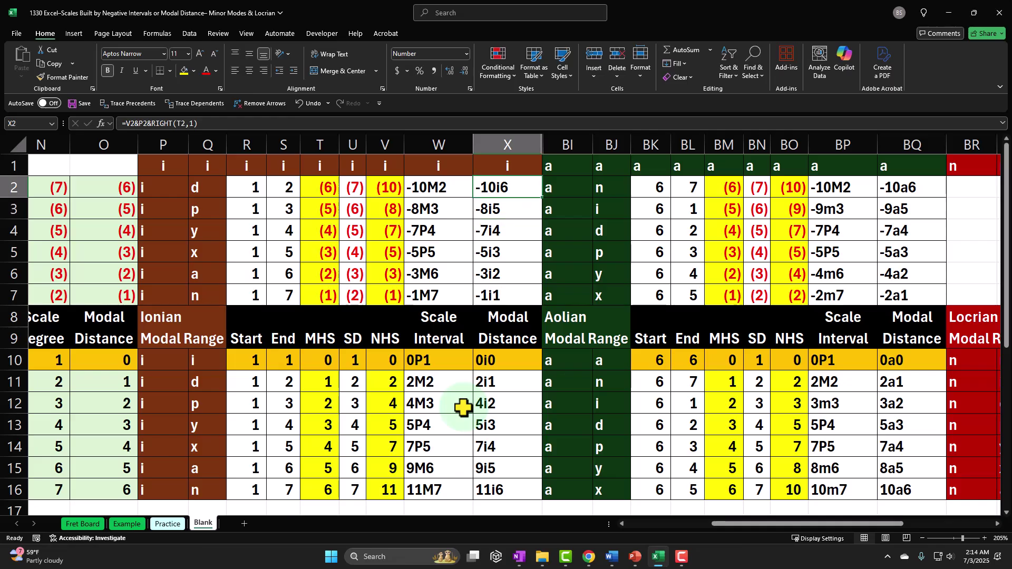
{"action": "key", "text": "Left"}
{"action": "key", "text": "Left"}
{"action": "key", "text": "Left"}
{"action": "key", "text": "Left"}
{"action": "key", "text": "Down"}
{"action": "key", "text": "Right"}
{"action": "key", "text": "Right"}
{"action": "key", "text": "Right"}
{"action": "key", "text": "Right"}
{"action": "key", "text": "Right"}
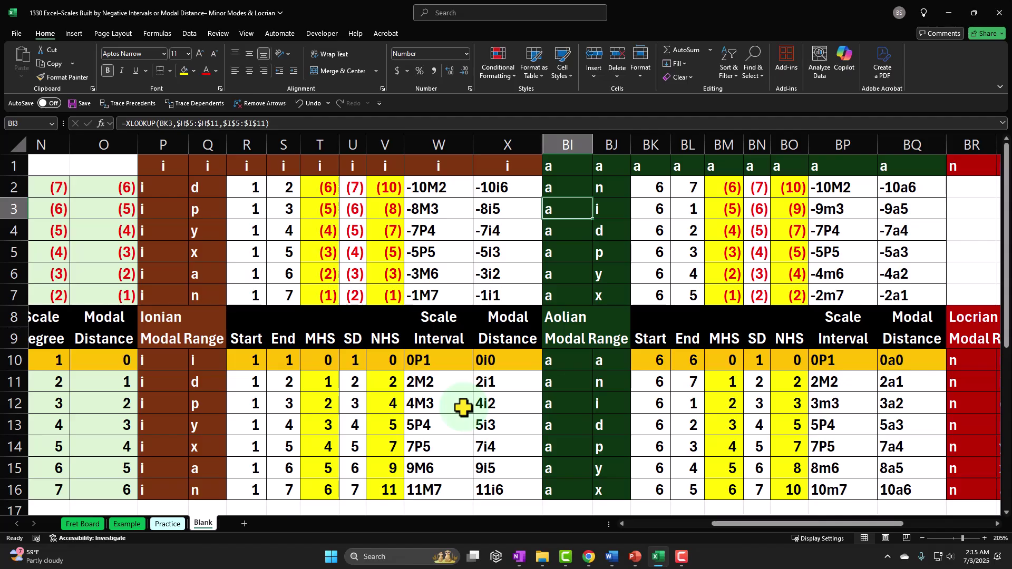
Step: Check the negative Aolian formulas along row 3, from the modal range in BJ3 through the NHS value in BO3
{"action": "key", "text": "Right"}
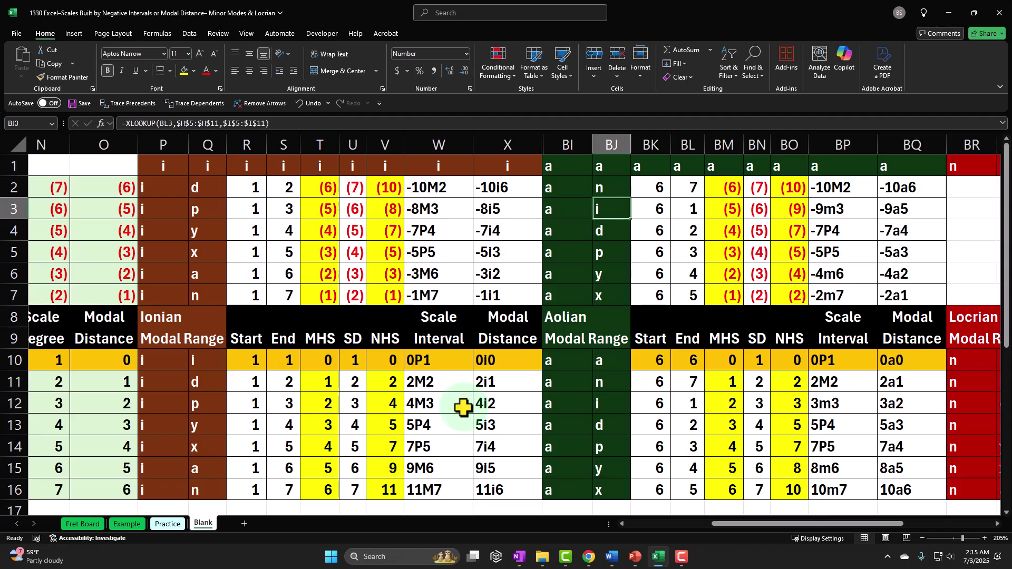
{"action": "key", "text": "Right"}
{"action": "key", "text": "Right"}
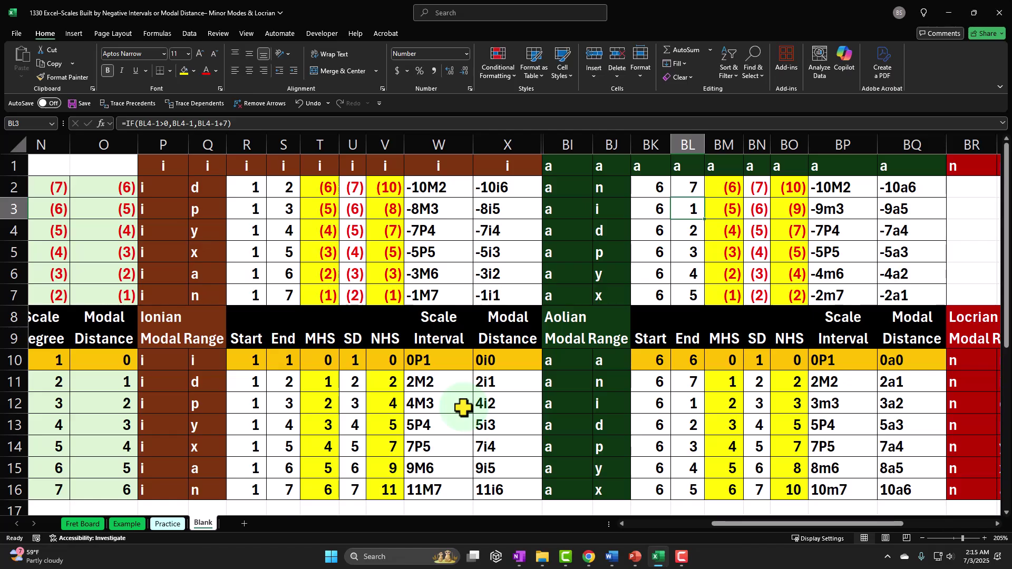
{"action": "key", "text": "Right"}
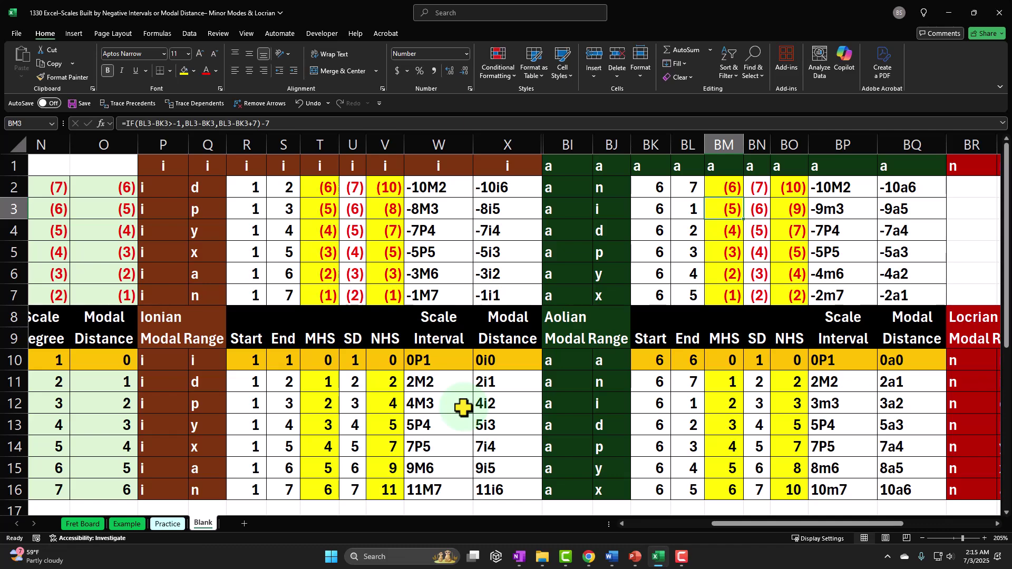
{"action": "key", "text": "Right"}
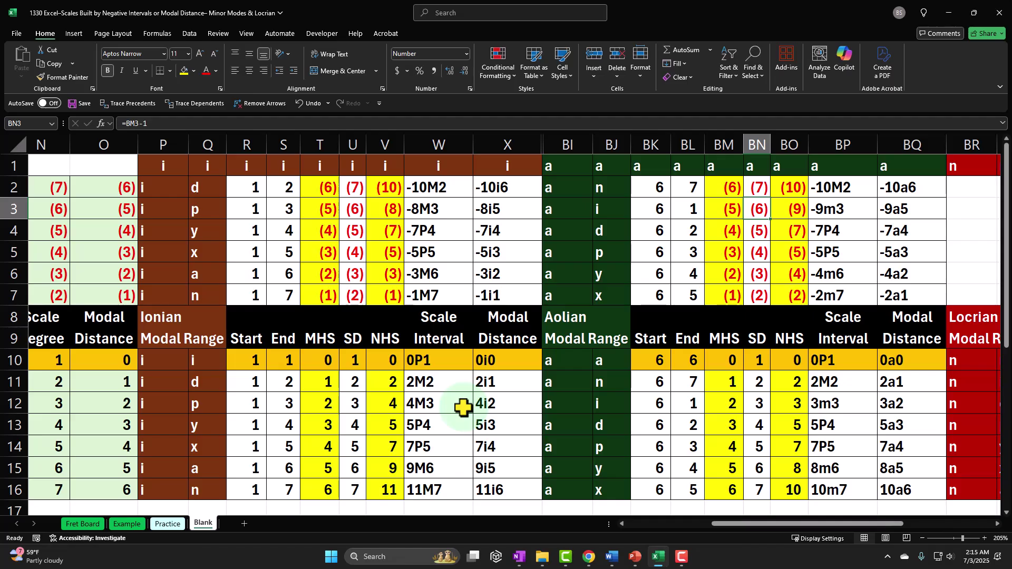
{"action": "key", "text": "Right"}
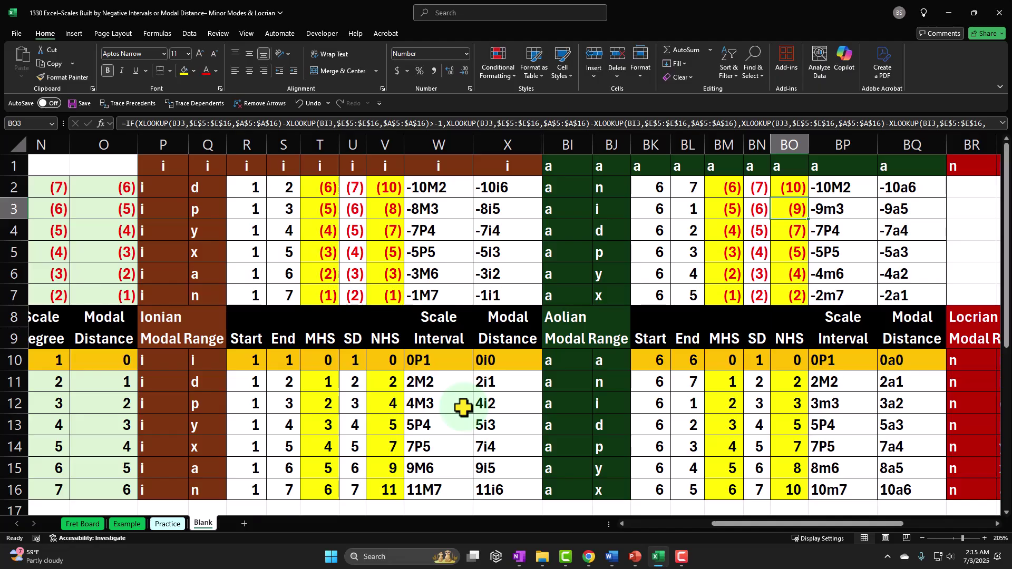
Step: Trace the Aolian Scale Interval formula in BP3 to its source interval in BP12 and return to BP3
{"action": "key", "text": "Right"}
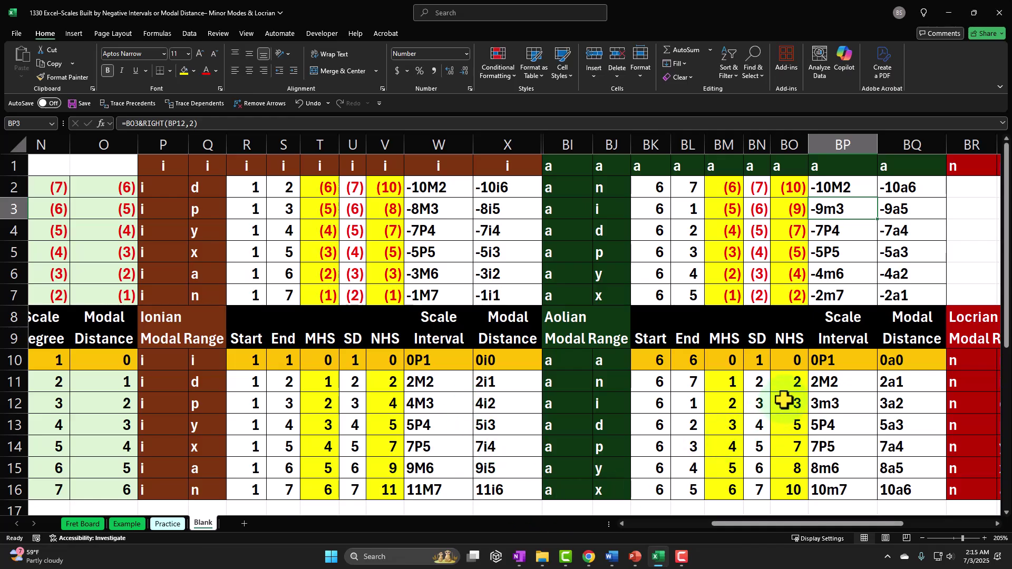
{"action": "left_click", "coordinate": [812, 406]}
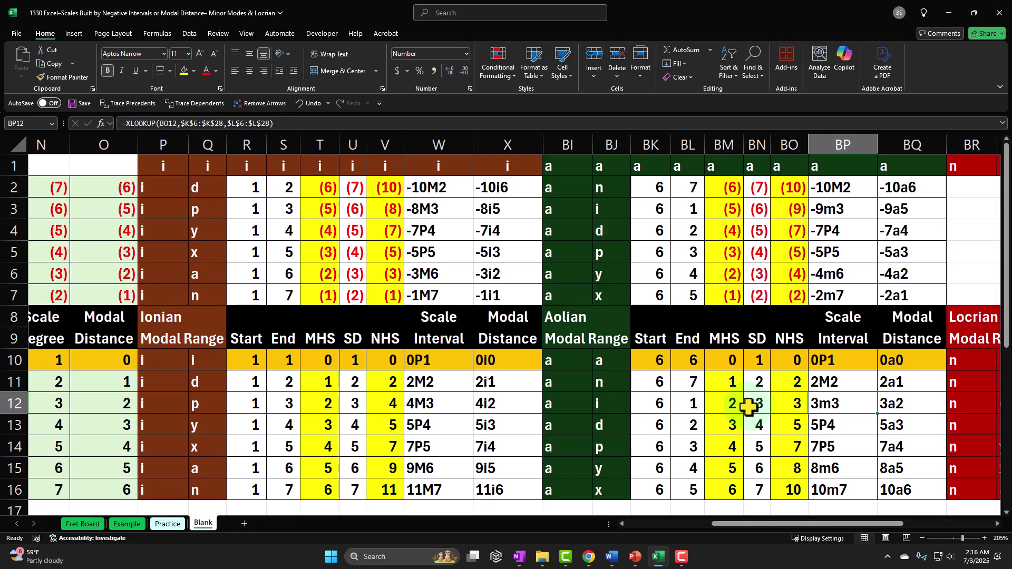
{"action": "left_click", "coordinate": [829, 212]}
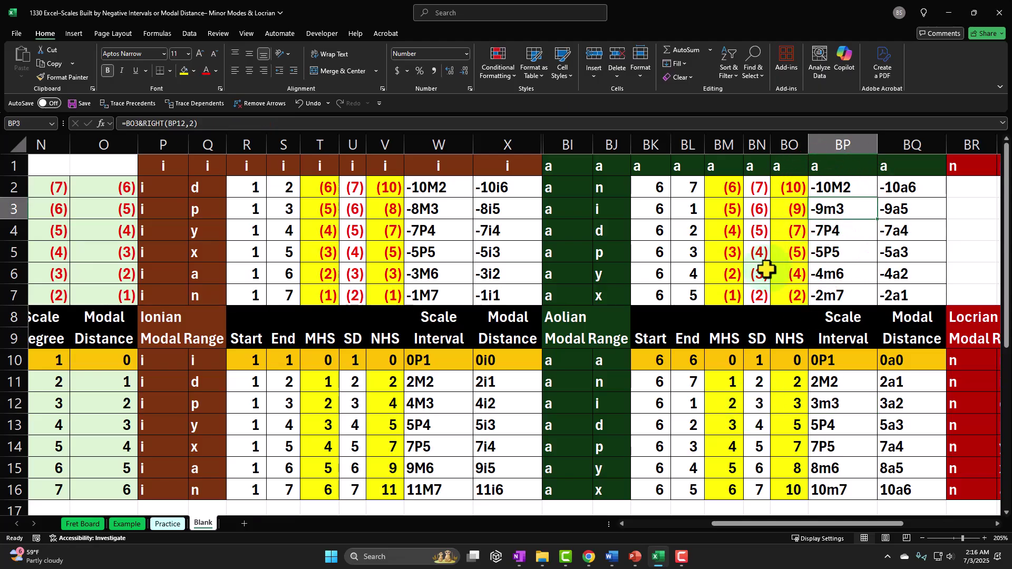
Step: Check the Aolian Modal Distance formula in BQ3, and review the negative Ionian formulas along row 2 from P2 through W2
{"action": "key", "text": "Right"}
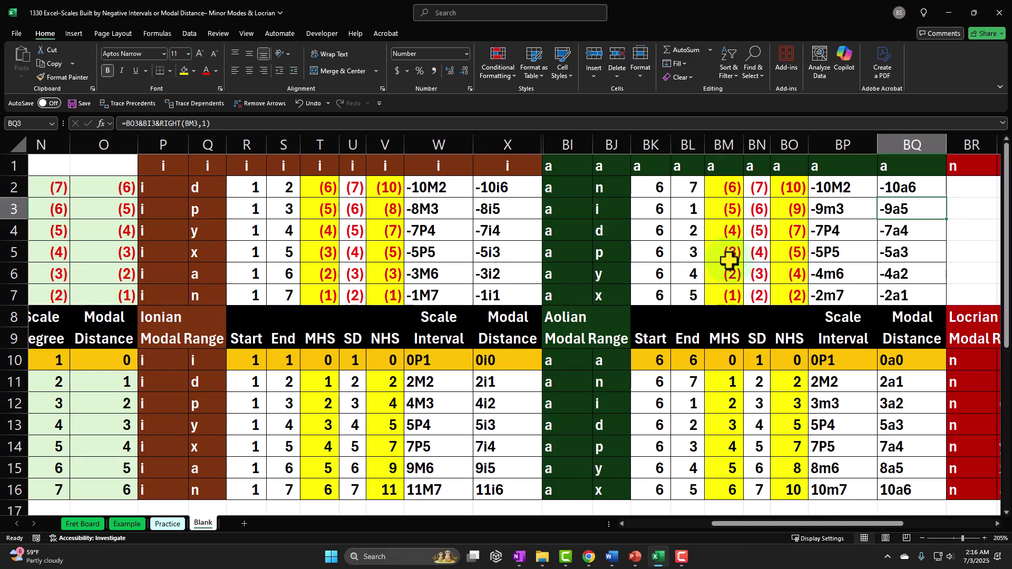
{"action": "left_click", "coordinate": [165, 188]}
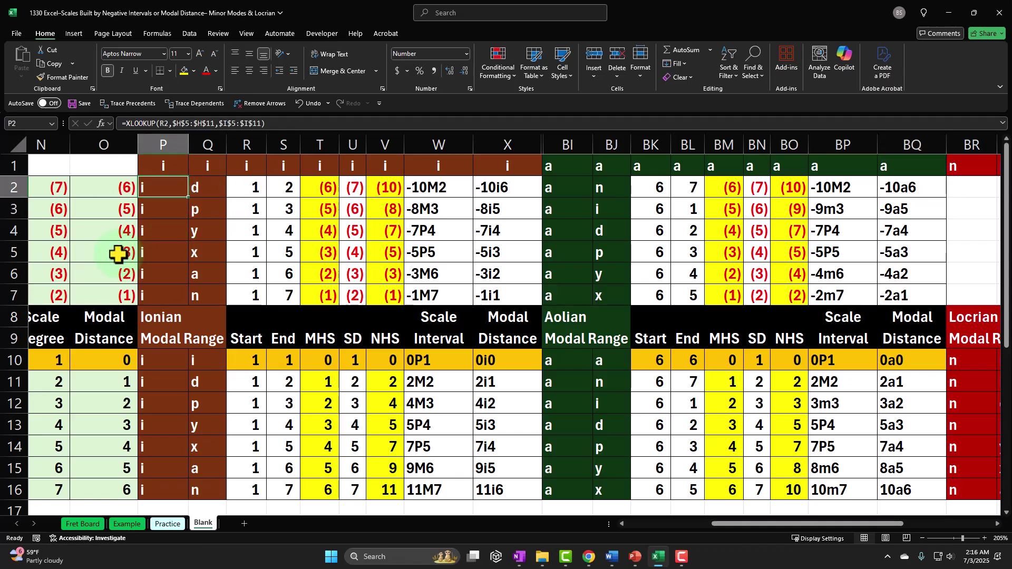
{"action": "key", "text": "Right"}
{"action": "key", "text": "Right"}
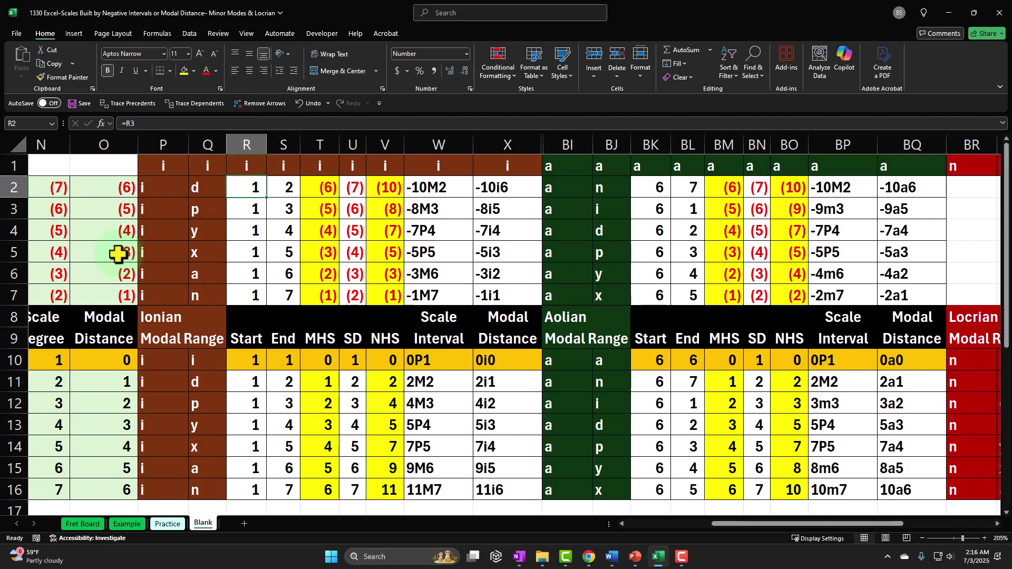
{"action": "key", "text": "Right"}
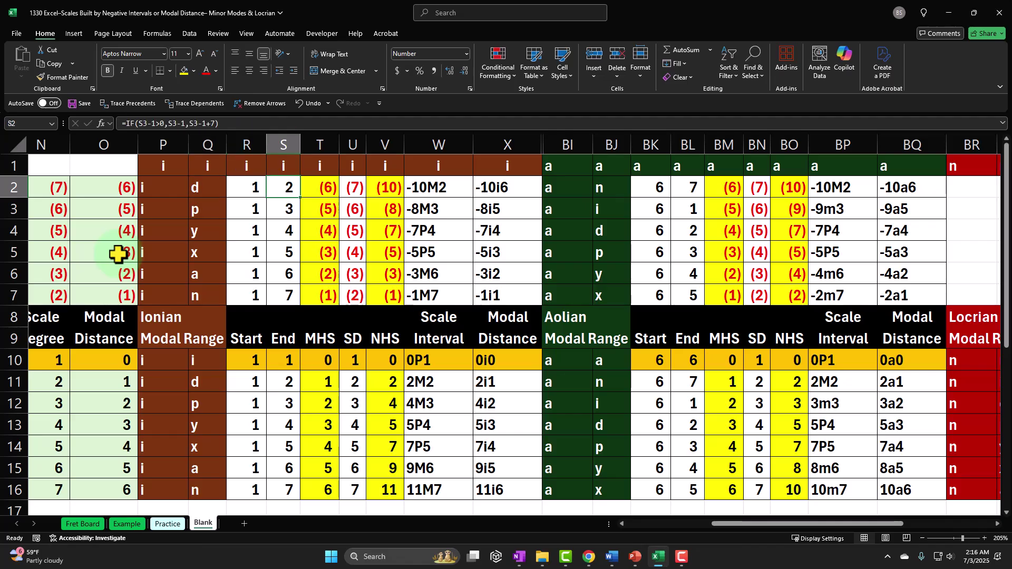
{"action": "key", "text": "Right"}
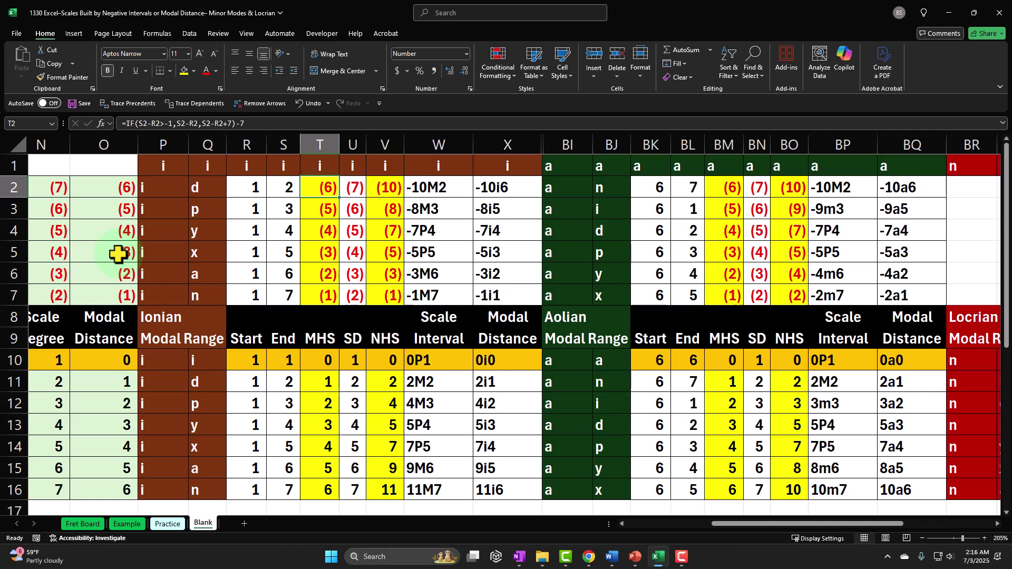
{"action": "key", "text": "Right"}
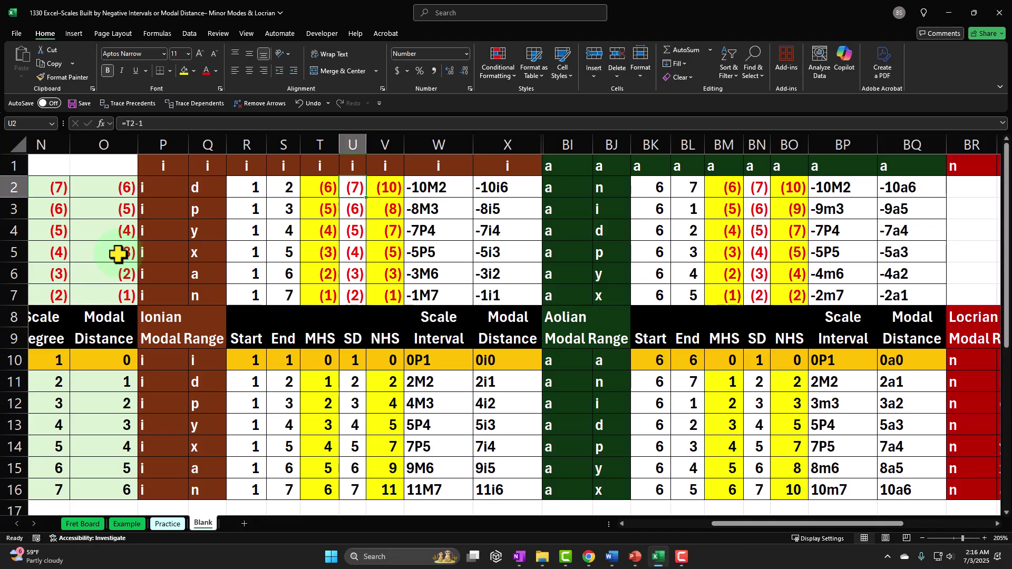
{"action": "key", "text": "Right"}
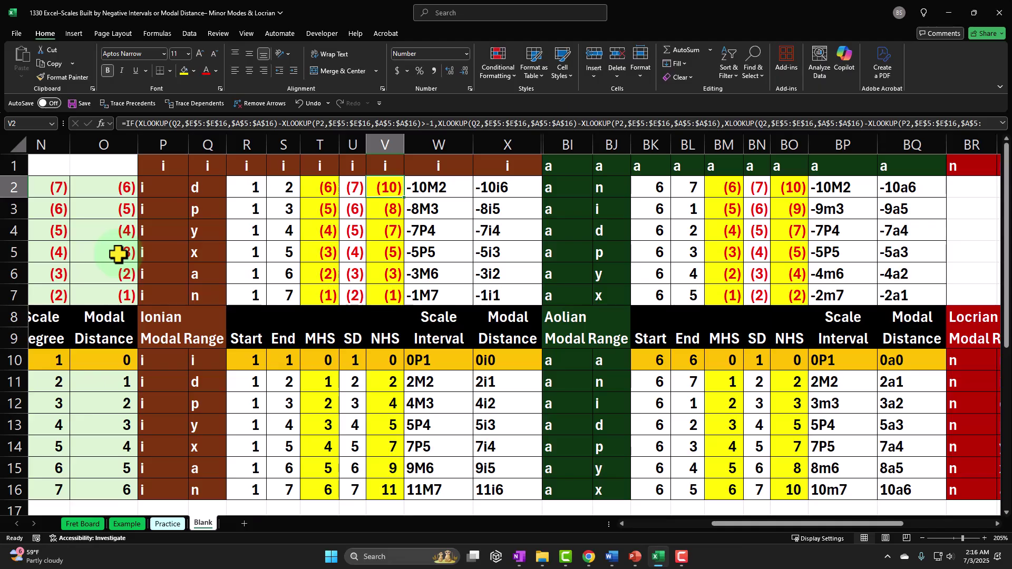
{"action": "key", "text": "Right"}
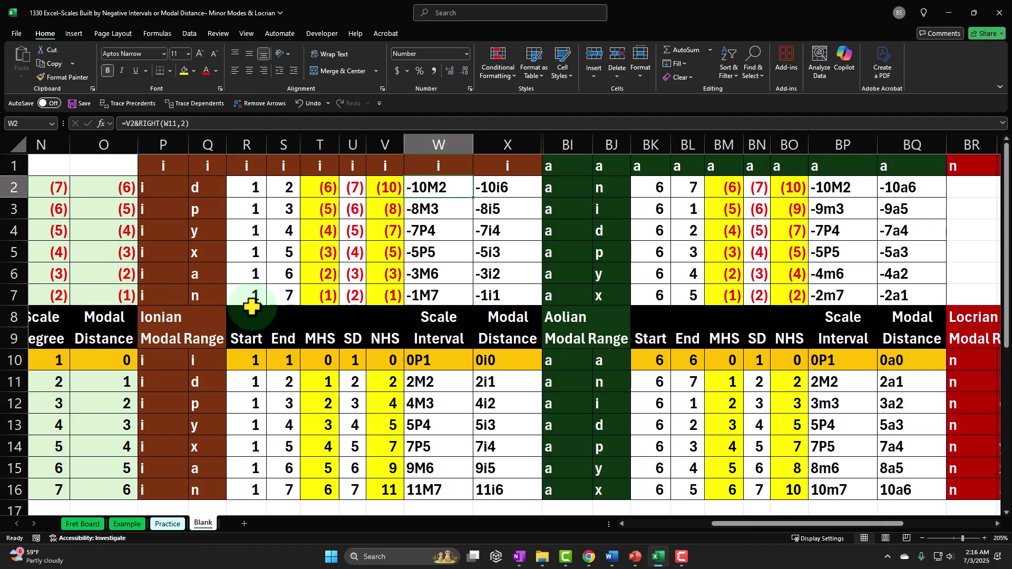
Step: Compare the negative Ionian Scale Interval and Modal Distance formulas in W2 and X2 with their positive counterparts in row 11
{"action": "left_click", "coordinate": [387, 380]}
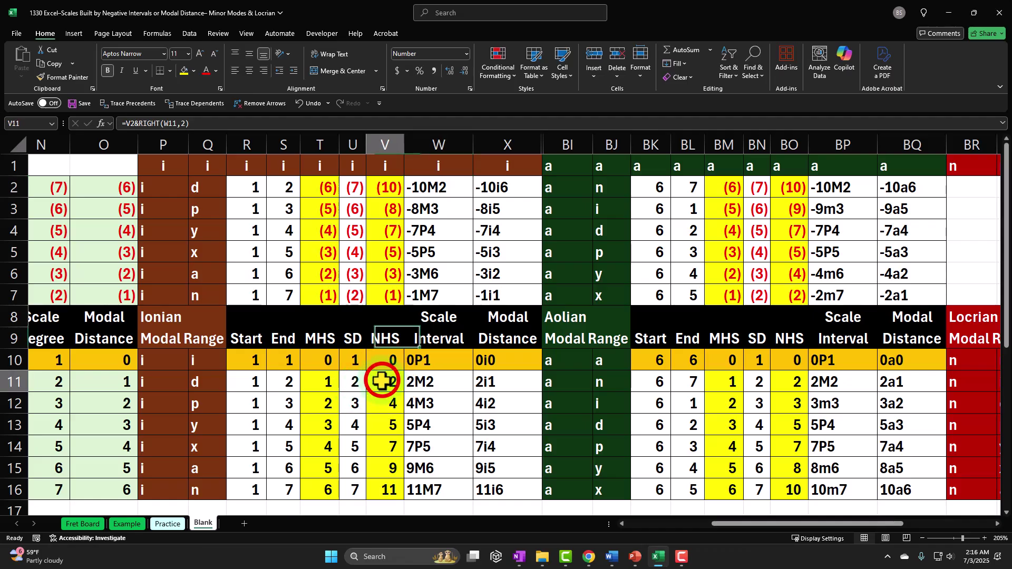
{"action": "key", "text": "Right"}
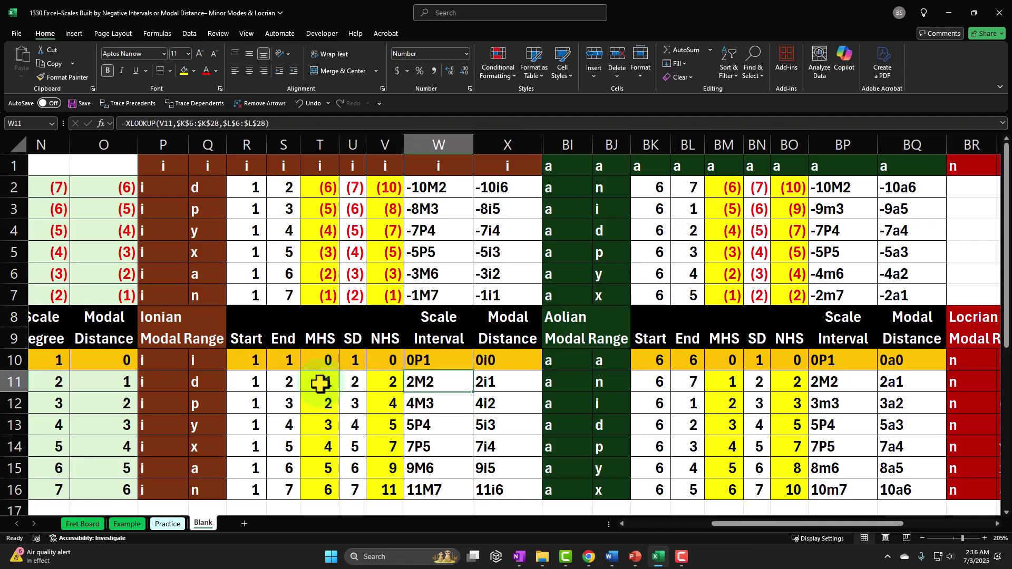
{"action": "left_click", "coordinate": [452, 191]}
{"action": "key", "text": "Right"}
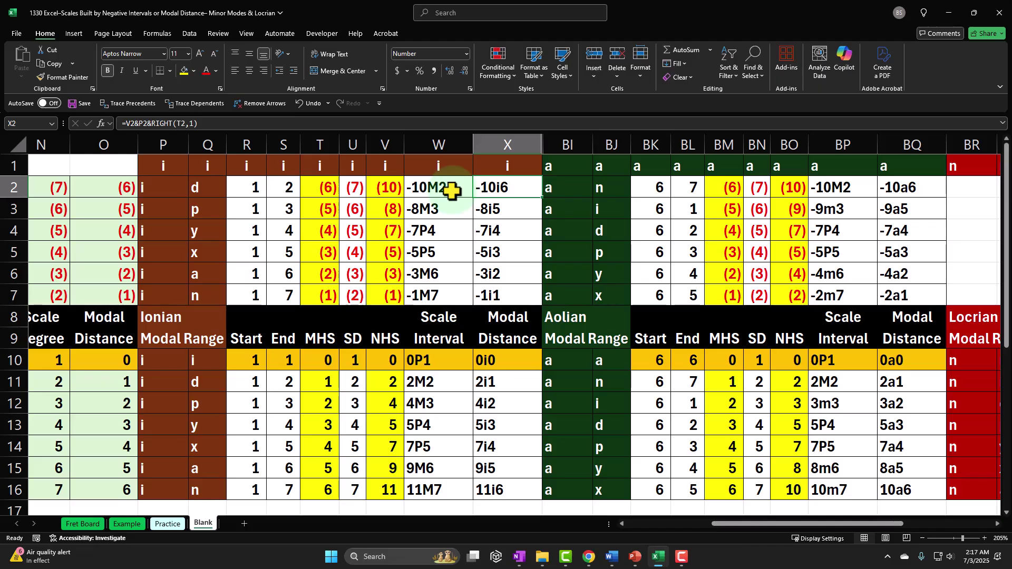
{"action": "left_click", "coordinate": [509, 383]}
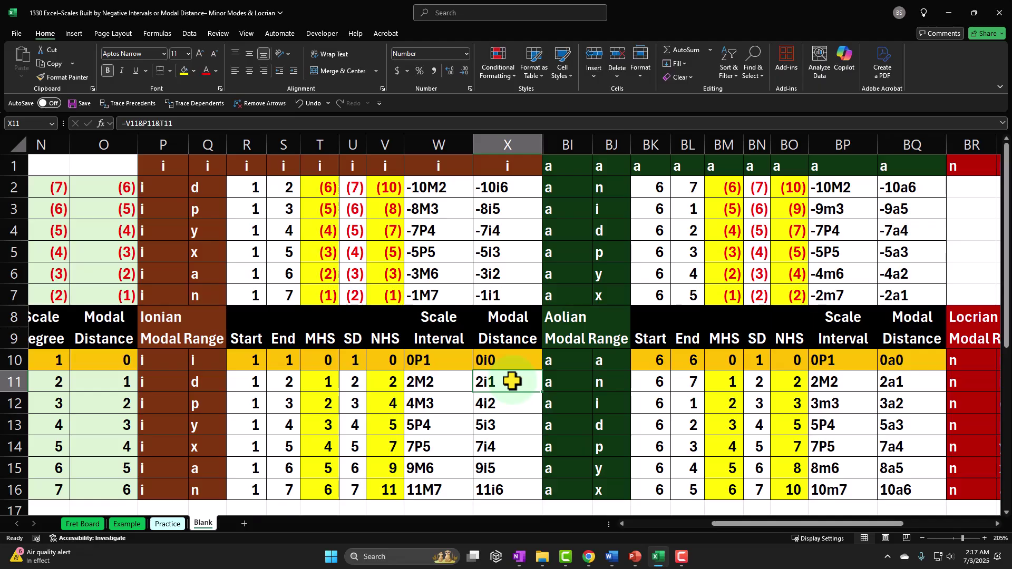
{"action": "left_click", "coordinate": [515, 188]}
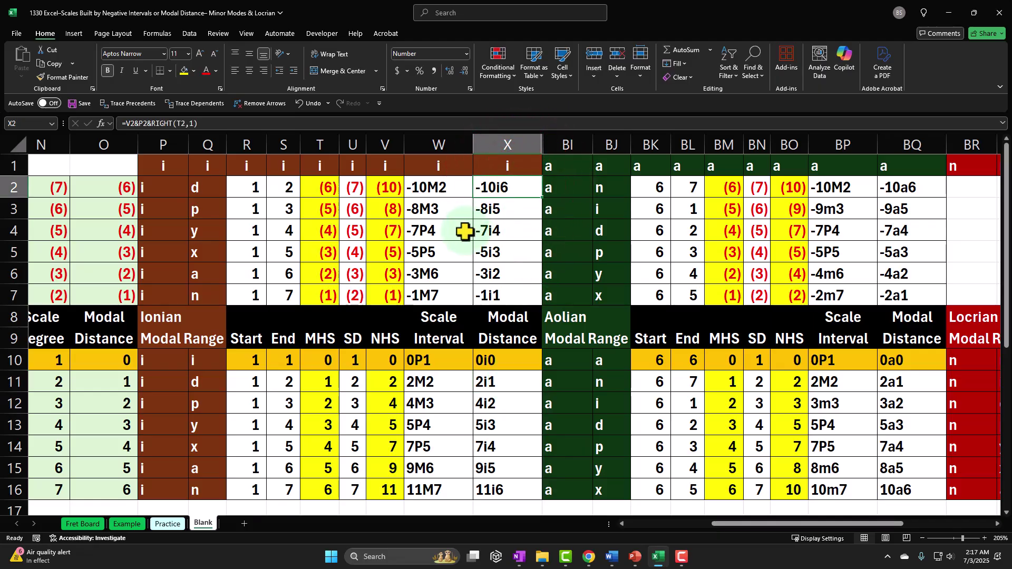
Step: Review the negative Aolian formulas along row 2, from the modal range in BI2 through the Scale Interval in BP2
{"action": "key", "text": "Right"}
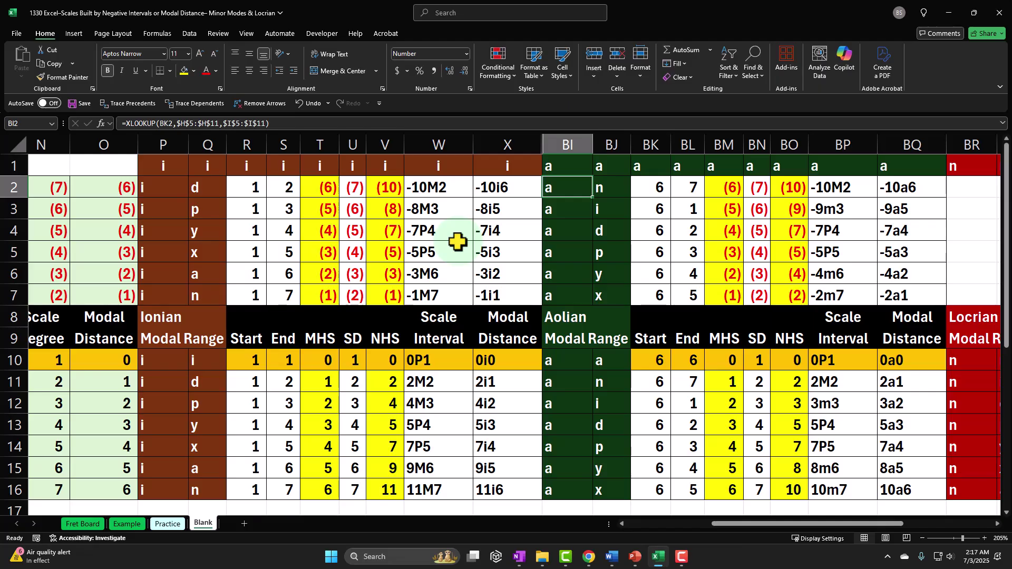
{"action": "key", "text": "Right"}
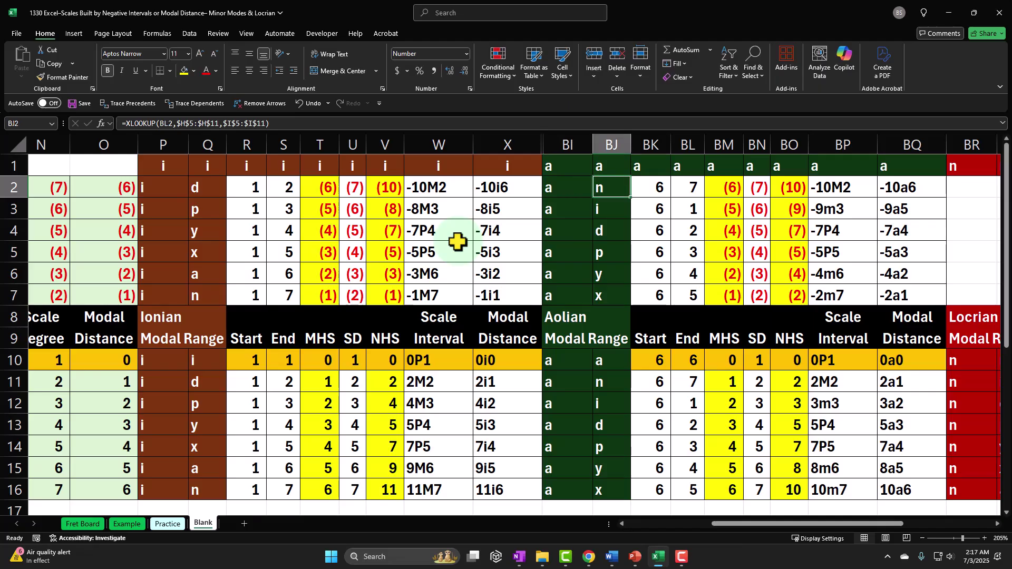
{"action": "key", "text": "Right"}
{"action": "key", "text": "Right"}
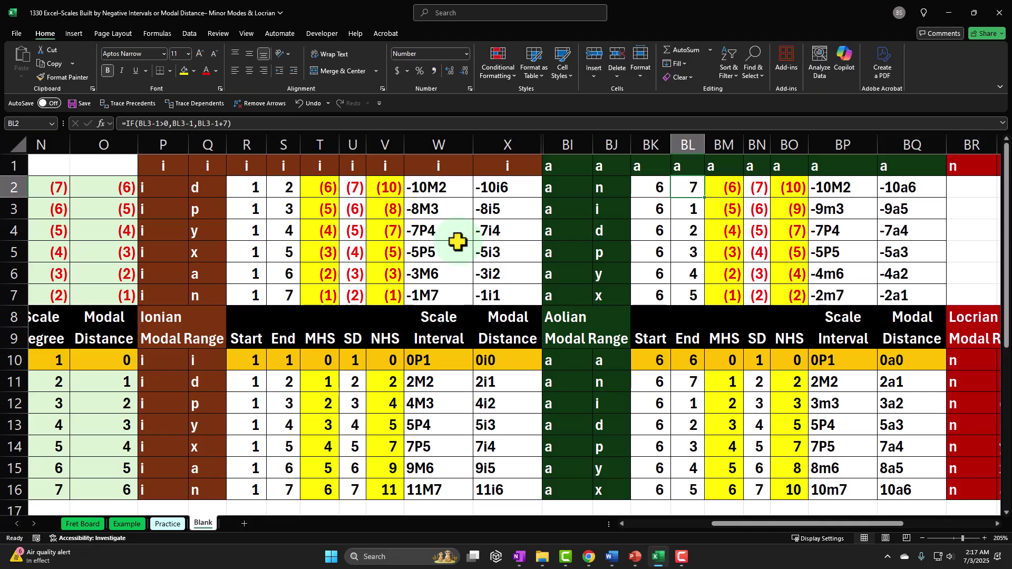
{"action": "key", "text": "Right"}
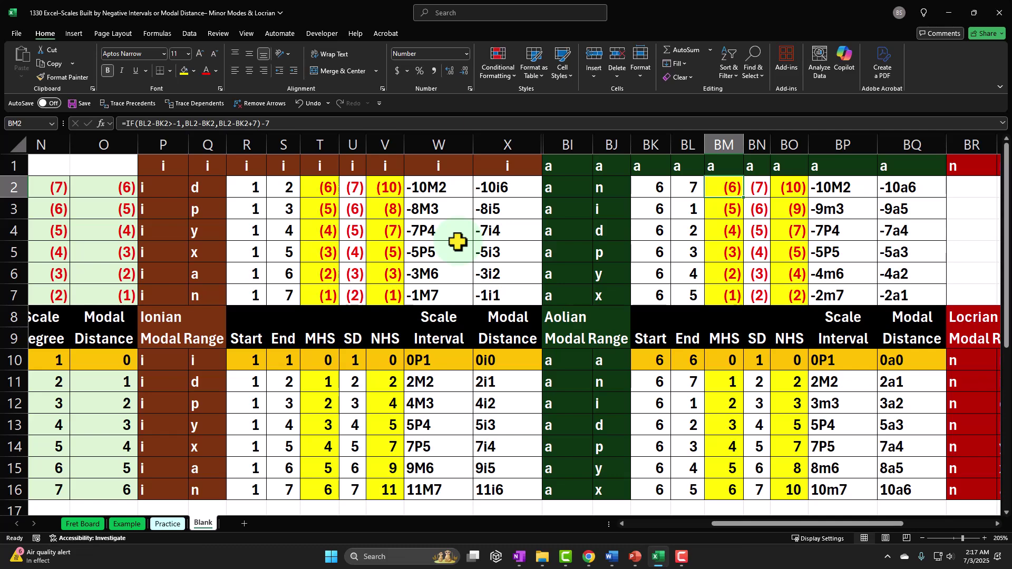
{"action": "key", "text": "Right"}
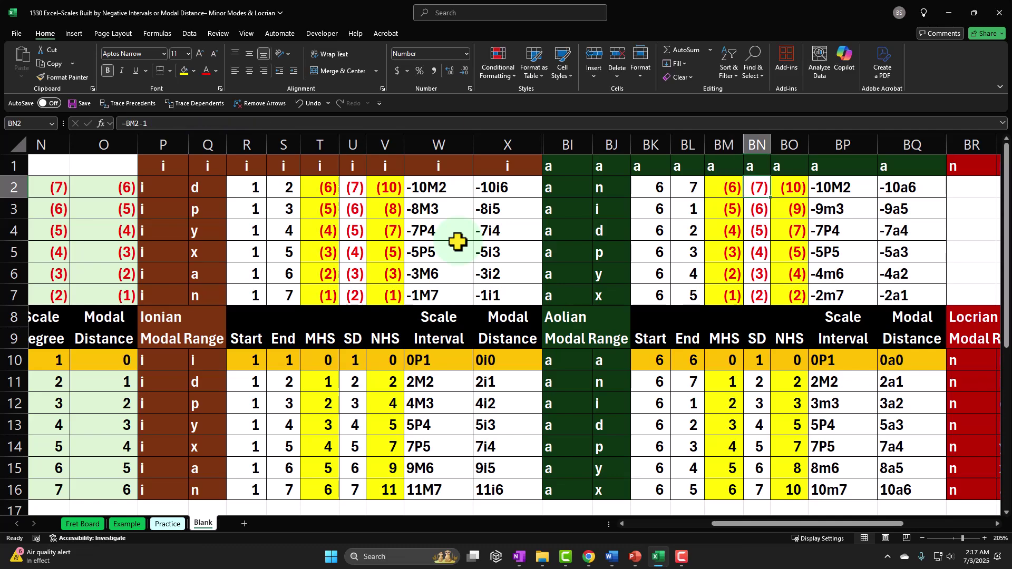
{"action": "key", "text": "Right"}
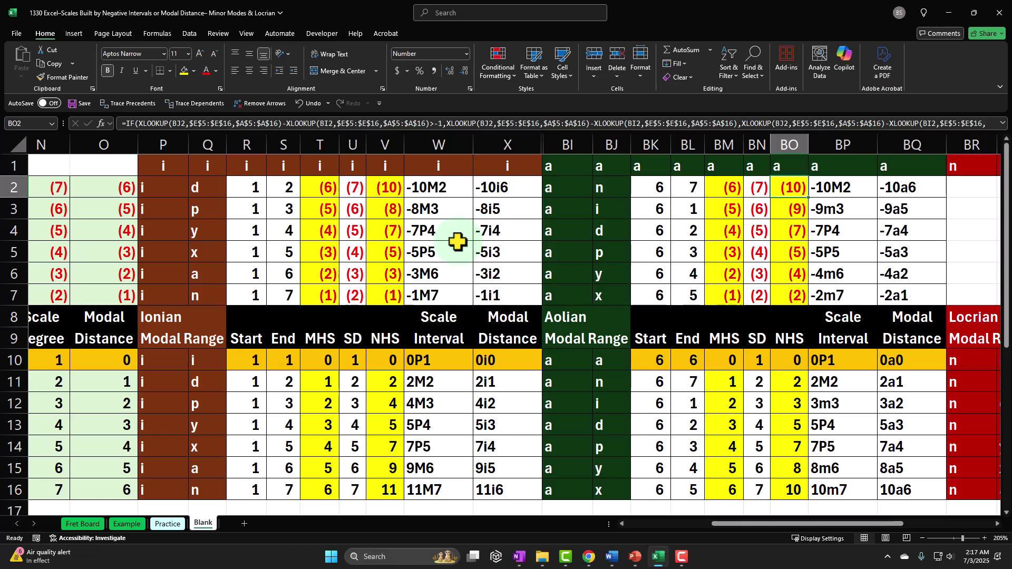
{"action": "key", "text": "Right"}
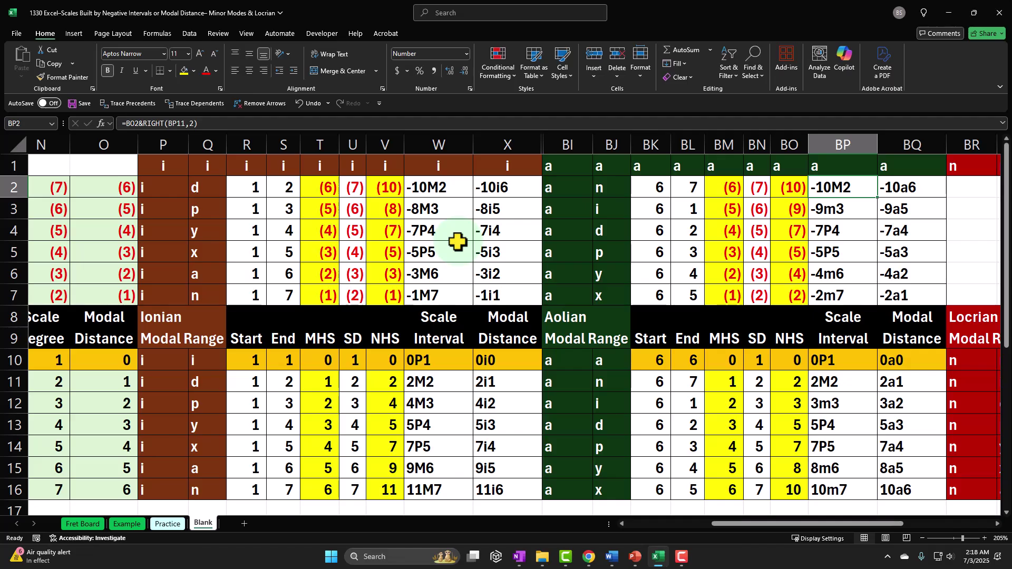
Step: Trace the Aolian Scale Interval formula in BP2 to its source in BP11, and check the Modal Distance formula in BQ2
{"action": "left_click", "coordinate": [840, 183]}
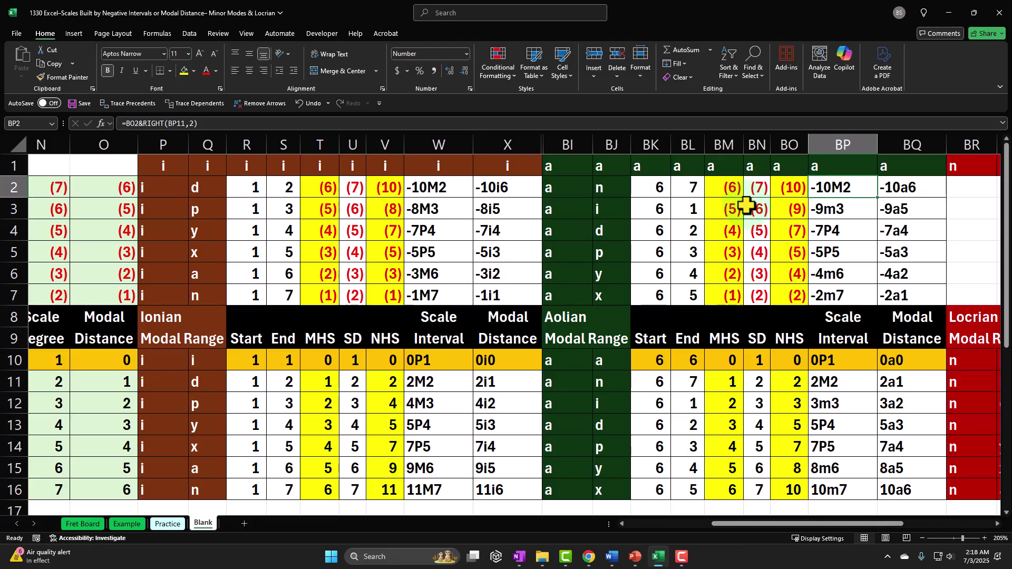
{"action": "left_click", "coordinate": [839, 383]}
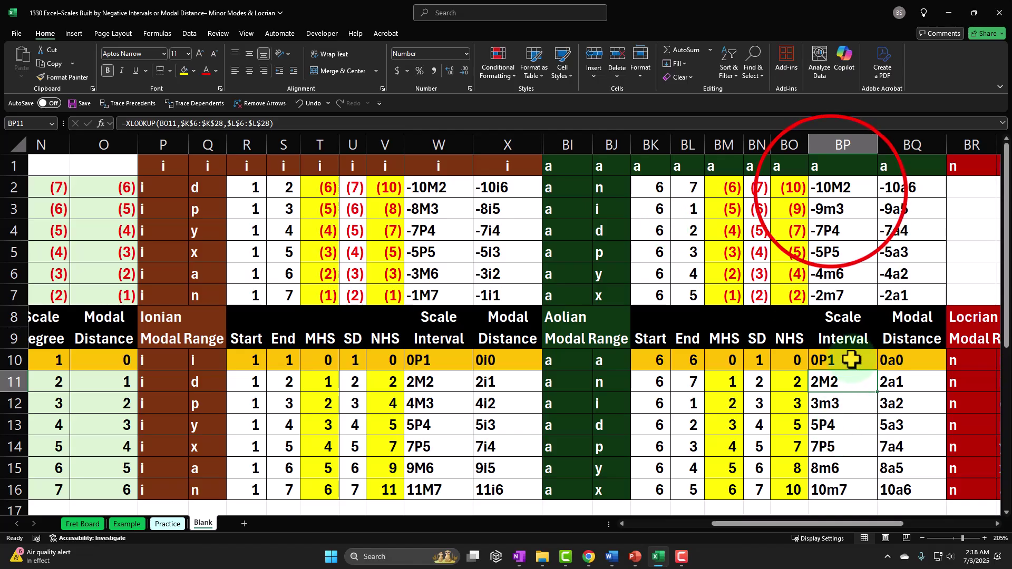
{"action": "left_click", "coordinate": [829, 191]}
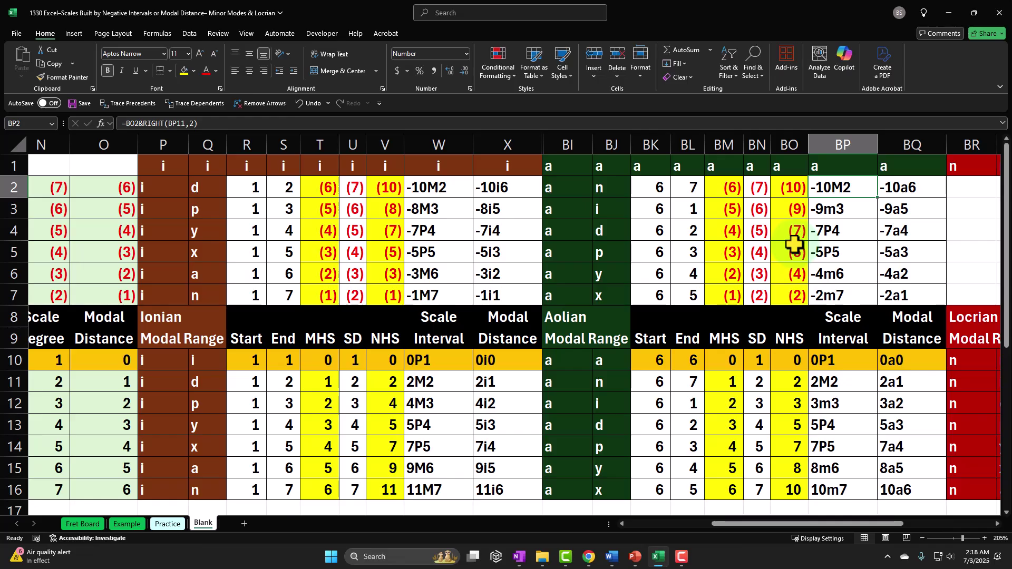
{"action": "key", "text": "Right"}
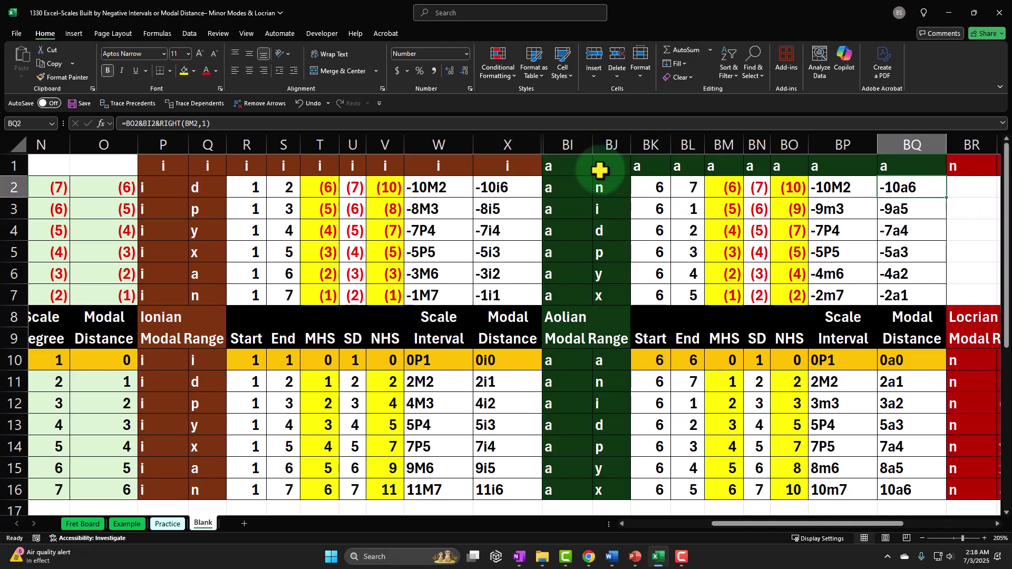
Step: Unhide the columns between X and BI
{"action": "left_click", "coordinate": [528, 141]}
{"action": "left_click_drag", "start_coordinate": [525, 148], "coordinate": [570, 147]}
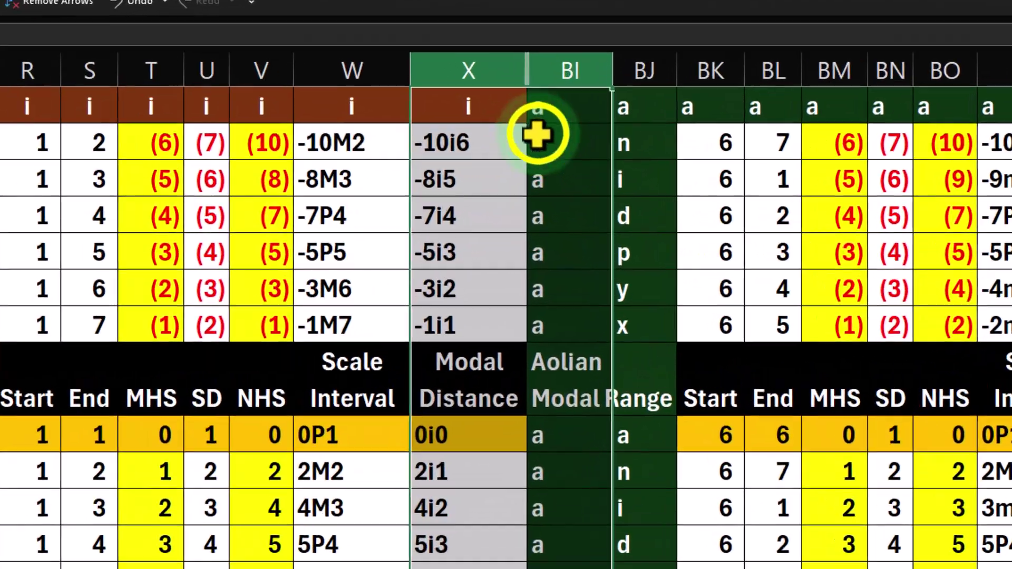
{"action": "right_click", "coordinate": [547, 185]}
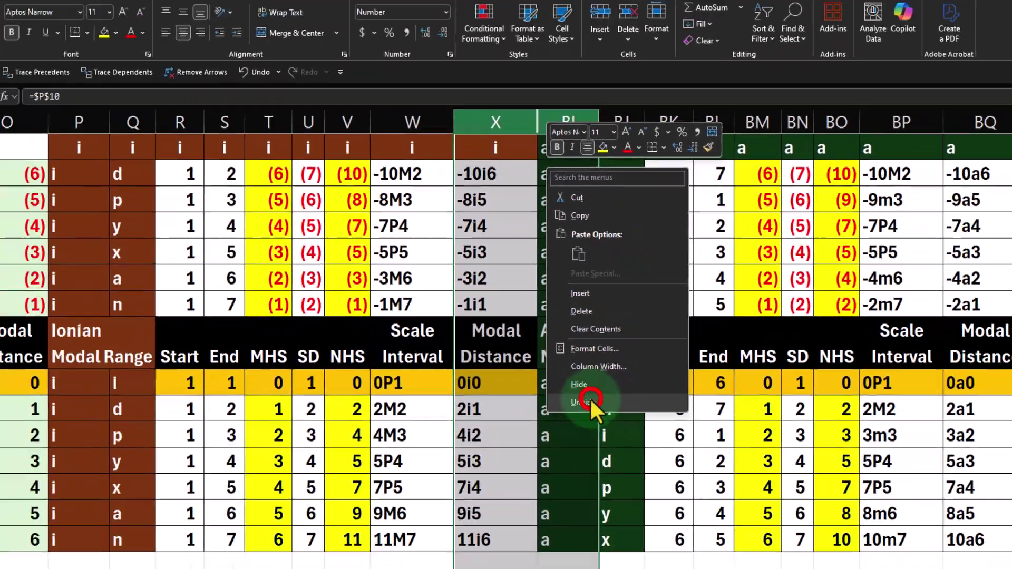
{"action": "left_click", "coordinate": [594, 494]}
{"action": "left_click", "coordinate": [584, 372]}
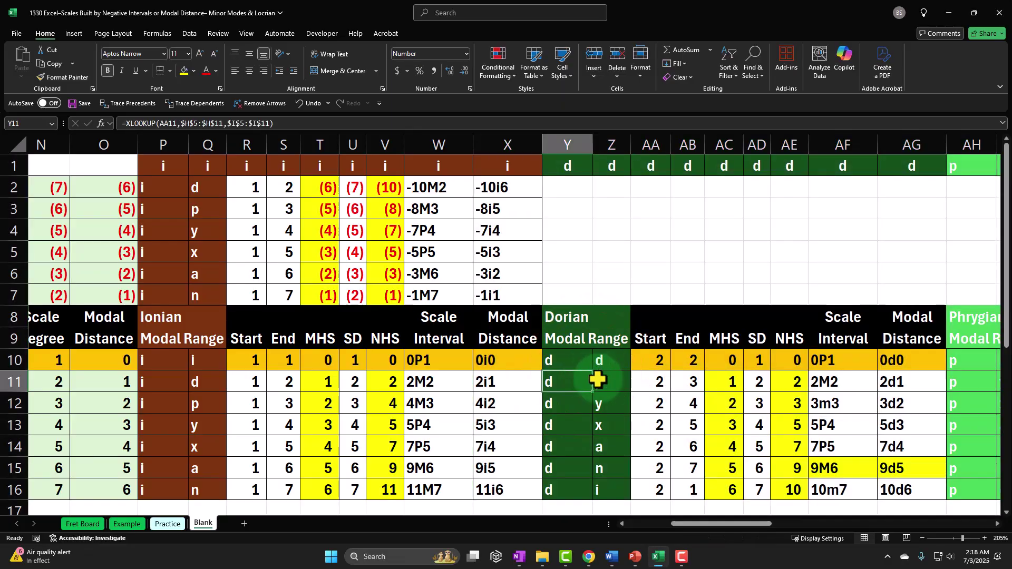
Step: Copy the negative Ionian block P2:X7 and paste it above the Dorian section starting at Y2
{"action": "left_click_drag", "start_coordinate": [147, 192], "coordinate": [501, 294]}
{"action": "key", "text": "ctrl+c"}
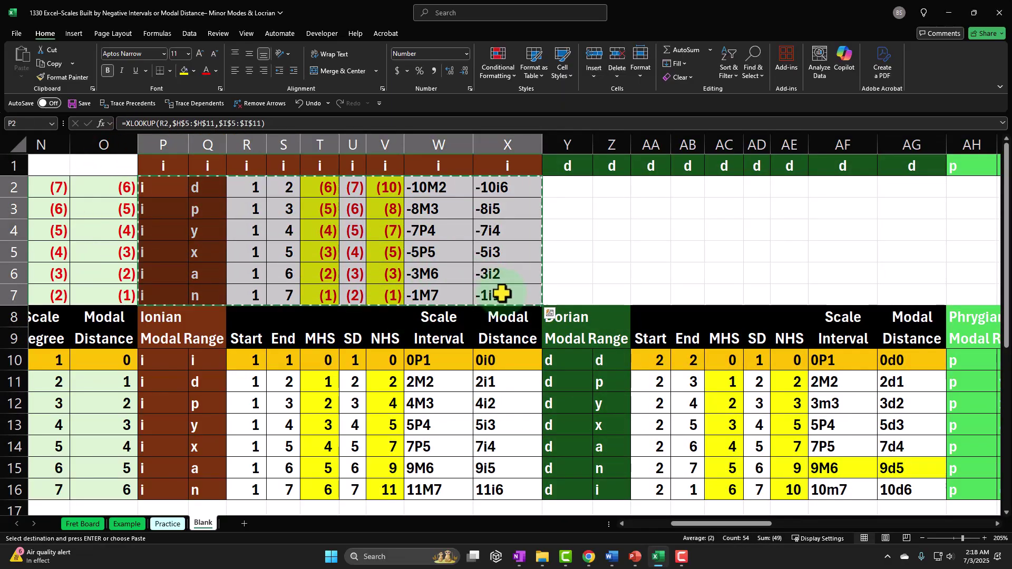
{"action": "left_click_drag", "start_coordinate": [719, 523], "coordinate": [762, 523]}
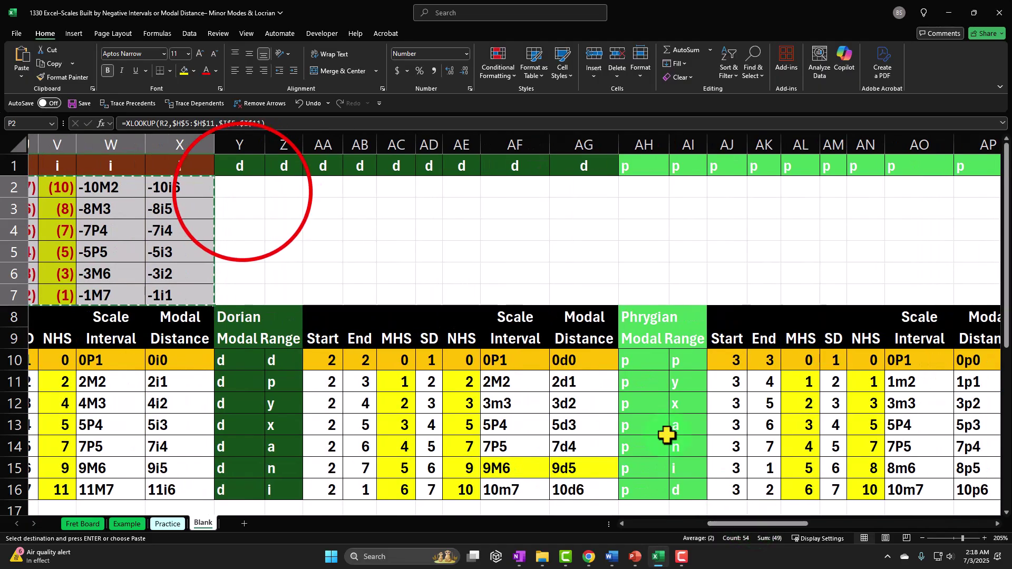
{"action": "left_click", "coordinate": [242, 193]}
{"action": "key", "text": "ctrl+v"}
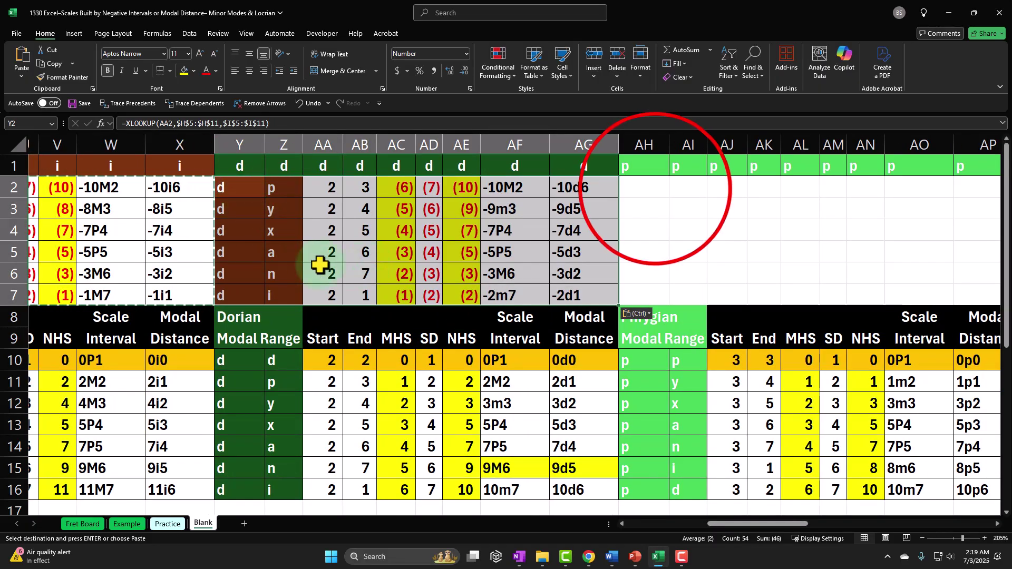
Step: Paste the copied Ionian block above the Phrygian section at AH2 and above the Locrian section at BR2
{"action": "left_click", "coordinate": [655, 191]}
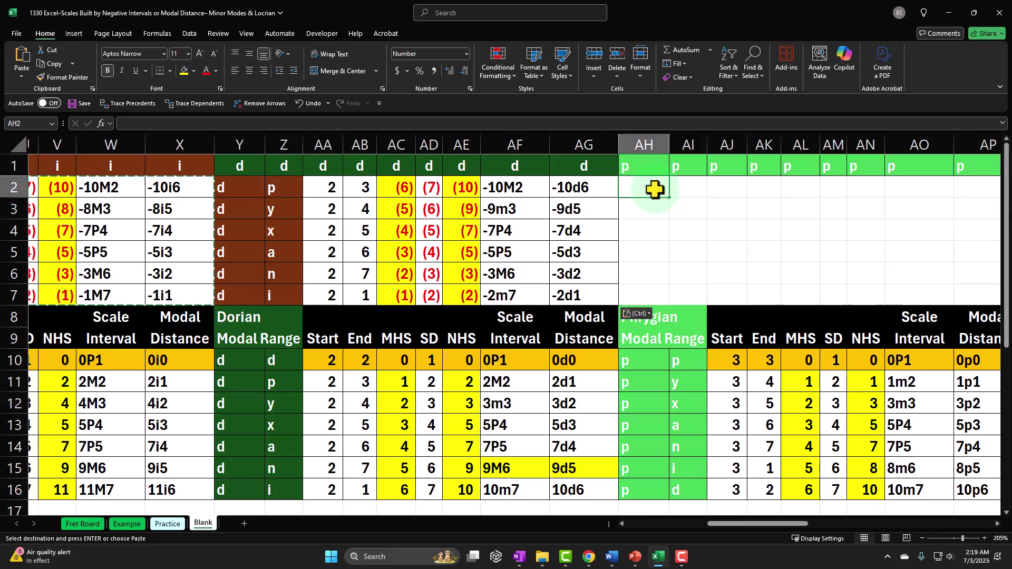
{"action": "key", "text": "ctrl+v"}
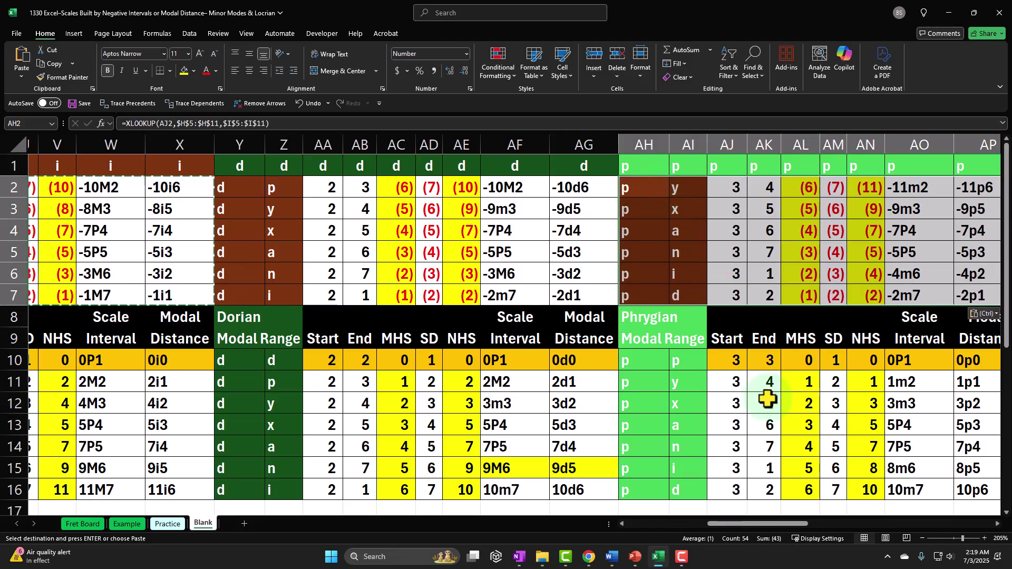
{"action": "left_click_drag", "start_coordinate": [751, 522], "coordinate": [937, 530]}
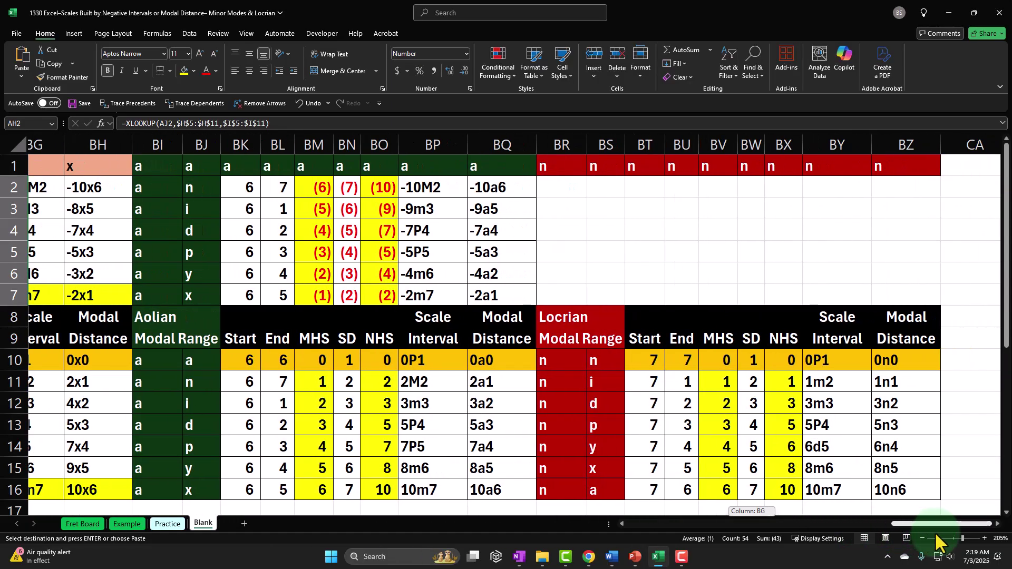
{"action": "left_click", "coordinate": [580, 190]}
{"action": "key", "text": "ctrl+v"}
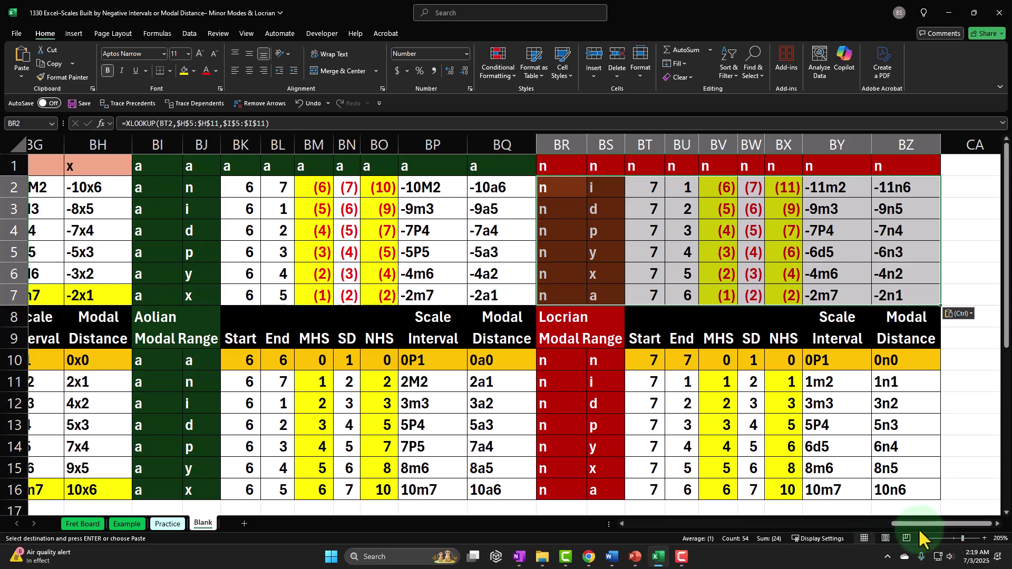
{"action": "left_click_drag", "start_coordinate": [918, 528], "coordinate": [690, 540]}
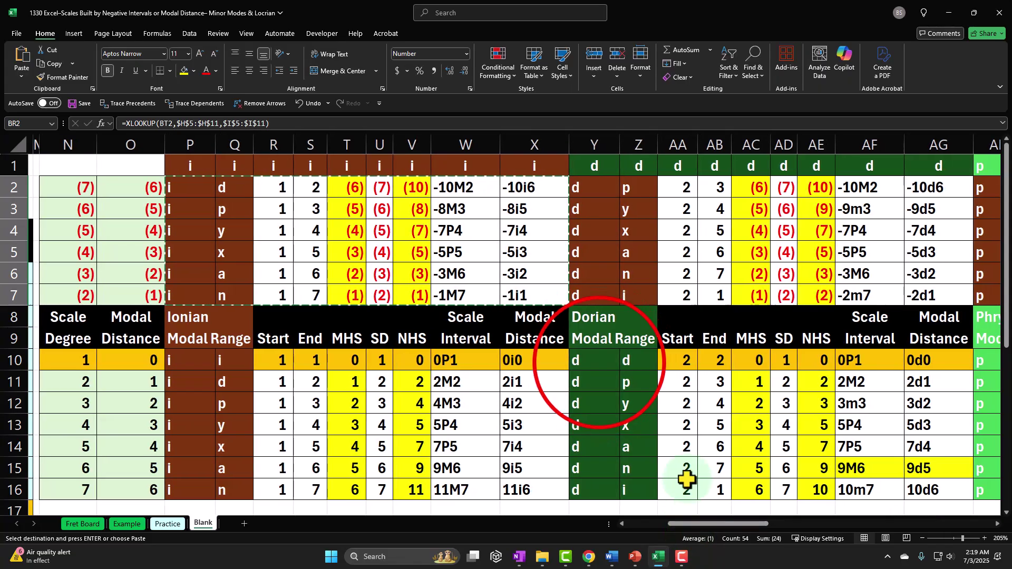
Step: Copy the Dorian modal range formatting from Y10:Z10 onto the negative rows Y2:Z7 with Format Painter
{"action": "left_click", "coordinate": [612, 363]}
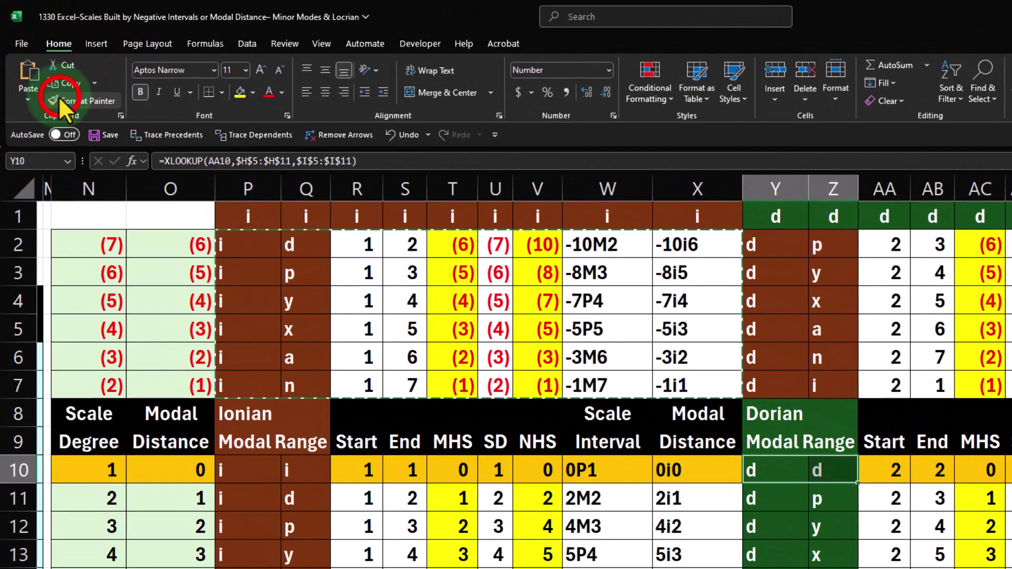
{"action": "left_click", "coordinate": [46, 75]}
{"action": "left_click_drag", "start_coordinate": [777, 246], "coordinate": [816, 387]}
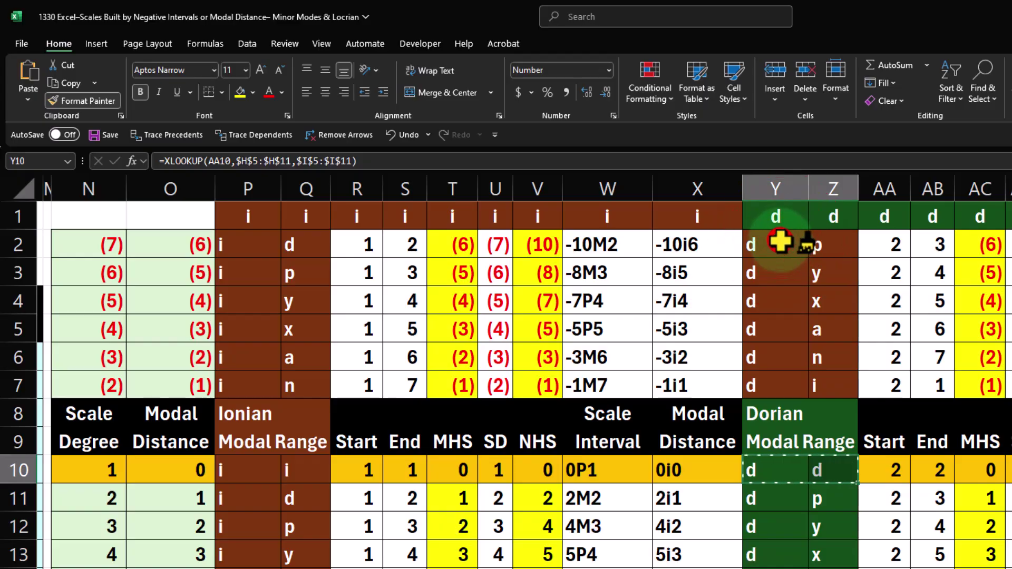
{"action": "left_click_drag", "start_coordinate": [765, 362], "coordinate": [765, 362]}
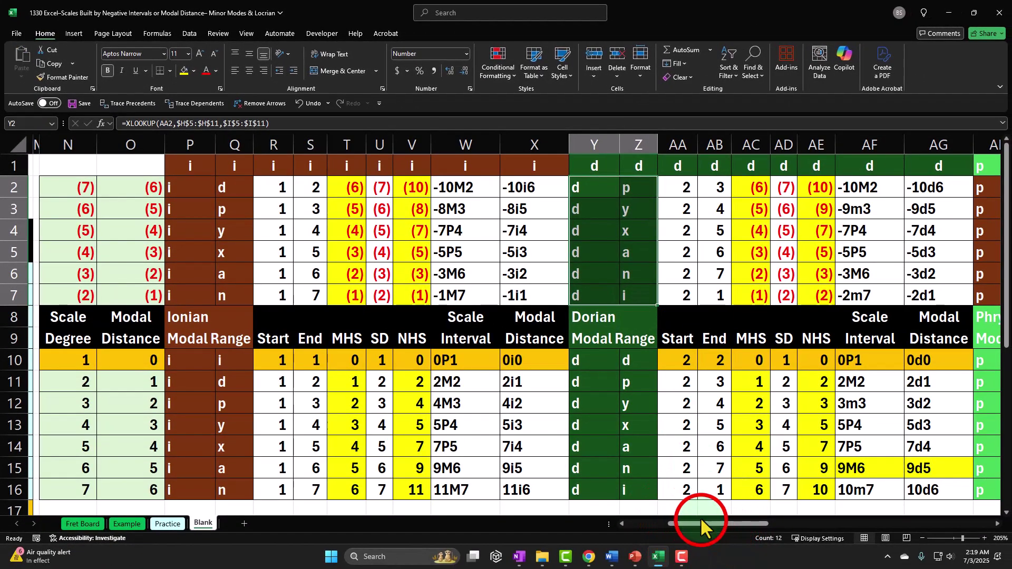
Step: Apply the Phrygian modal range formatting of AH10:AI10 to the negative rows AH2:AI7 with Format Painter
{"action": "left_click_drag", "start_coordinate": [700, 519], "coordinate": [754, 520]}
{"action": "left_click_drag", "start_coordinate": [519, 363], "coordinate": [544, 363]}
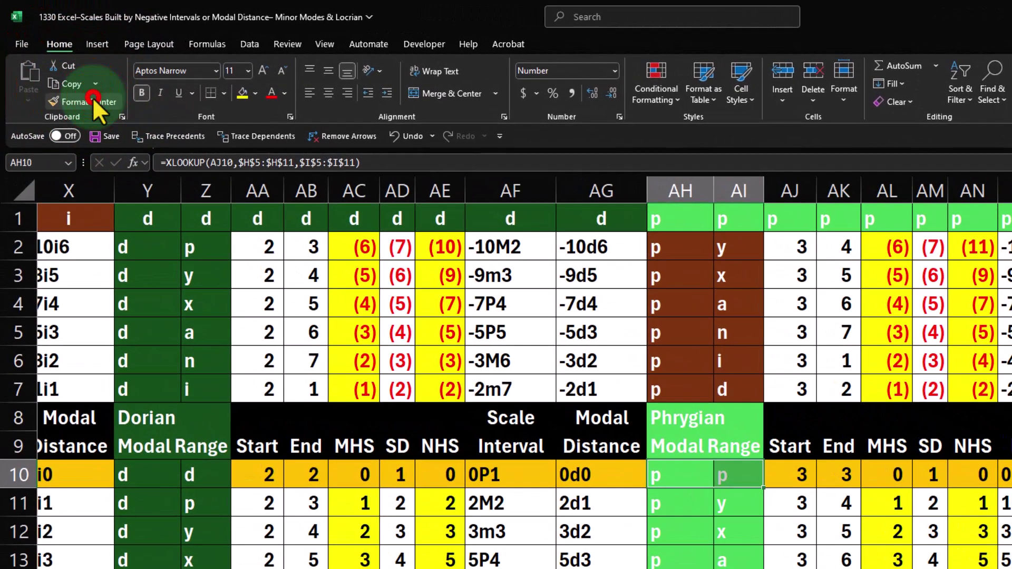
{"action": "left_click", "coordinate": [62, 77]}
{"action": "left_click_drag", "start_coordinate": [688, 253], "coordinate": [738, 389]}
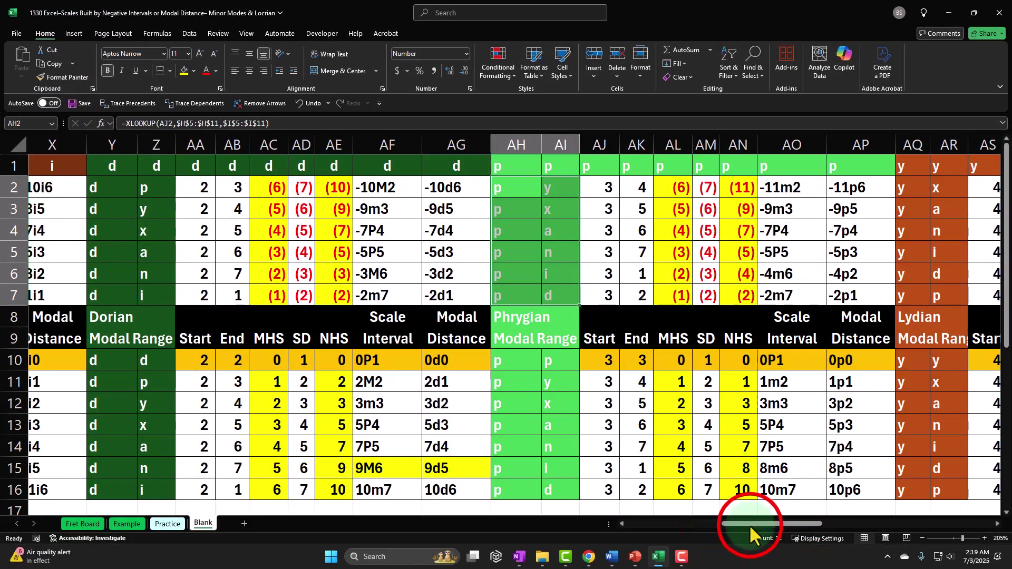
Step: Apply the Locrian modal range formatting of BR10:BS10 to the negative rows BR2:BS7 with Format Painter
{"action": "left_click_drag", "start_coordinate": [783, 548], "coordinate": [920, 522]}
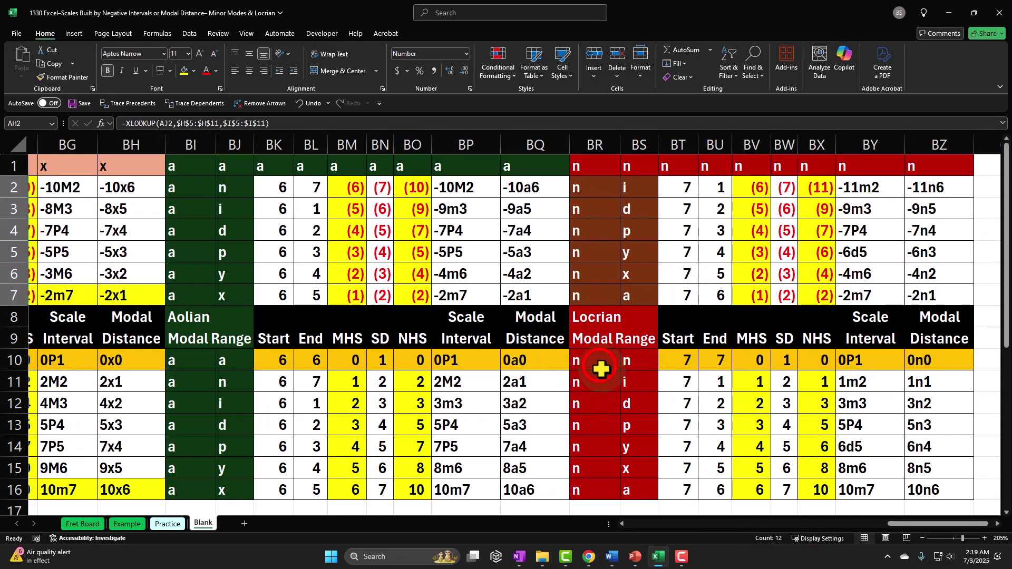
{"action": "left_click_drag", "start_coordinate": [595, 360], "coordinate": [634, 364]}
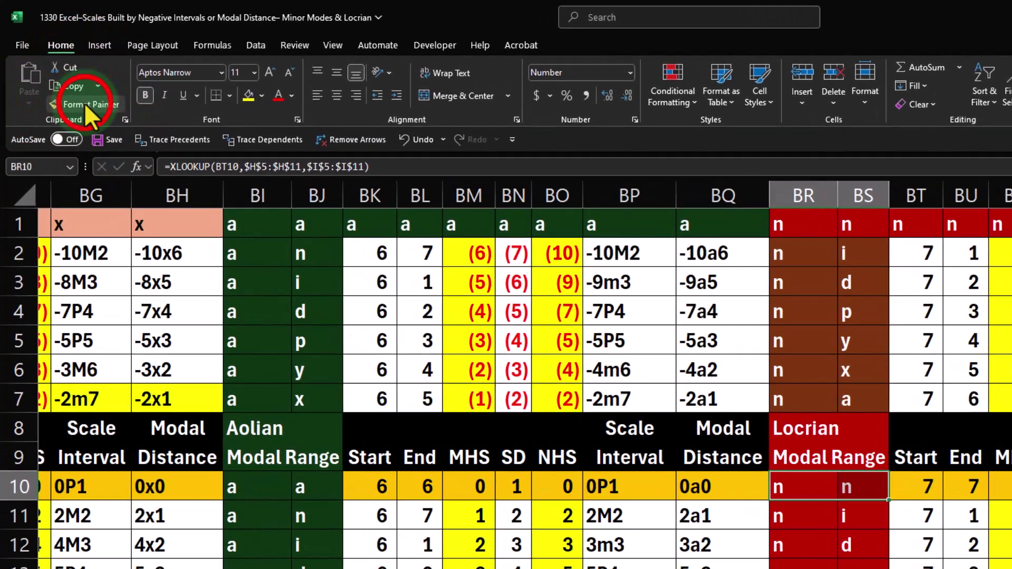
{"action": "left_click", "coordinate": [63, 77]}
{"action": "left_click_drag", "start_coordinate": [802, 253], "coordinate": [853, 399]}
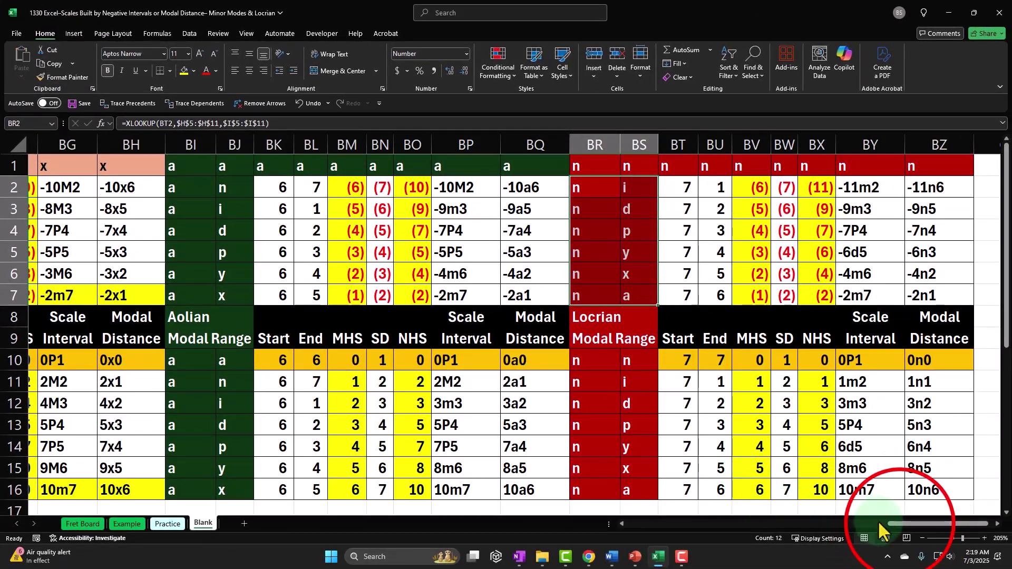
Step: Hide the Lydian and Mixolydian columns AQ through BH
{"action": "left_click_drag", "start_coordinate": [896, 523], "coordinate": [819, 522]}
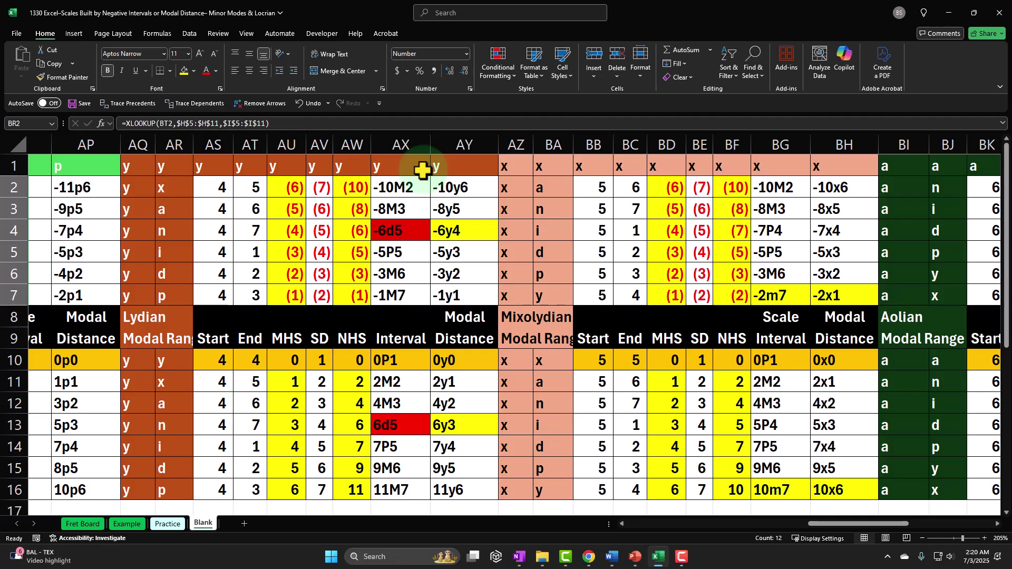
{"action": "left_click", "coordinate": [137, 144]}
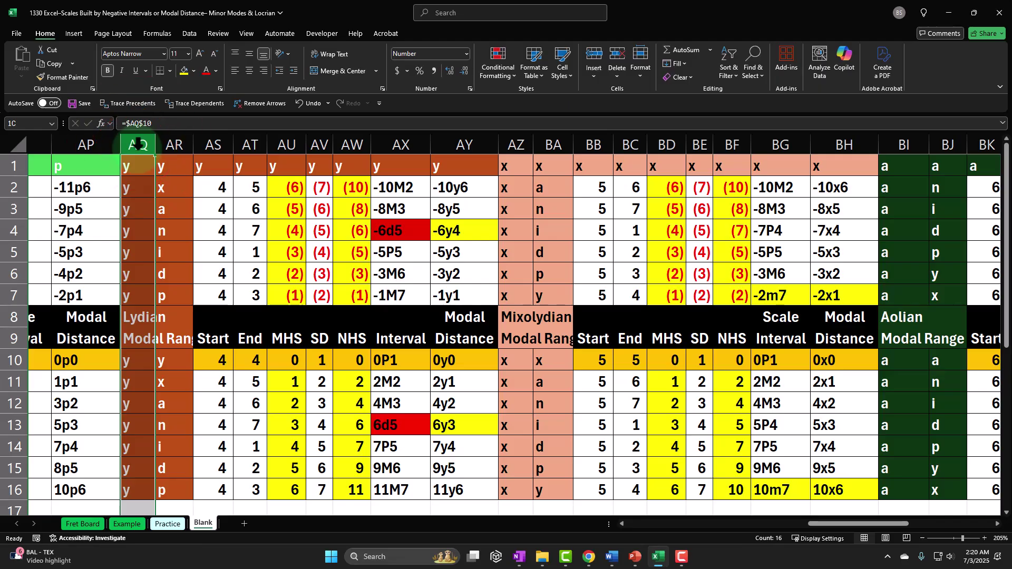
{"action": "left_click_drag", "start_coordinate": [137, 143], "coordinate": [843, 189]}
{"action": "right_click", "coordinate": [349, 220]}
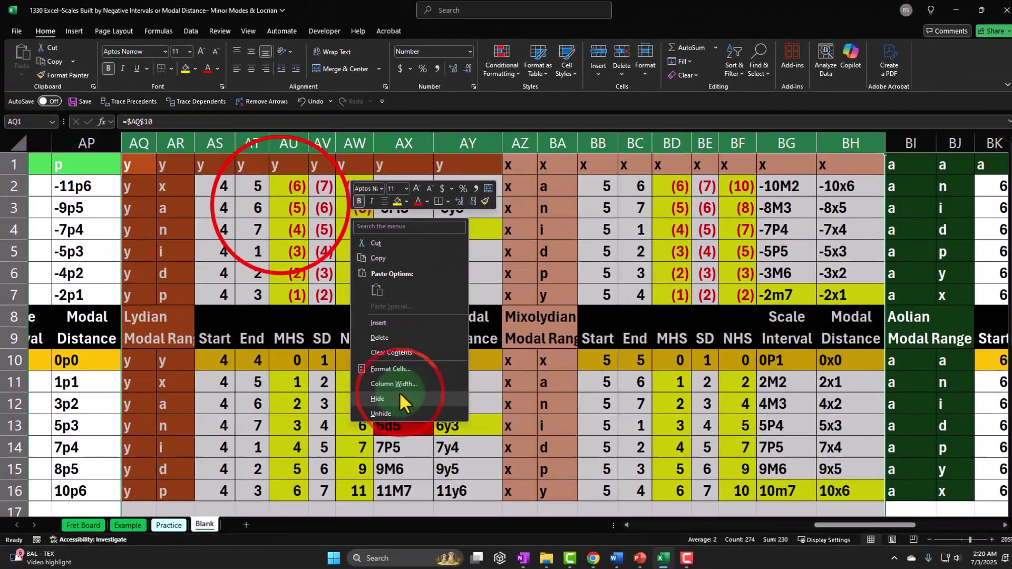
{"action": "left_click", "coordinate": [698, 443]}
{"action": "left_click", "coordinate": [513, 90]}
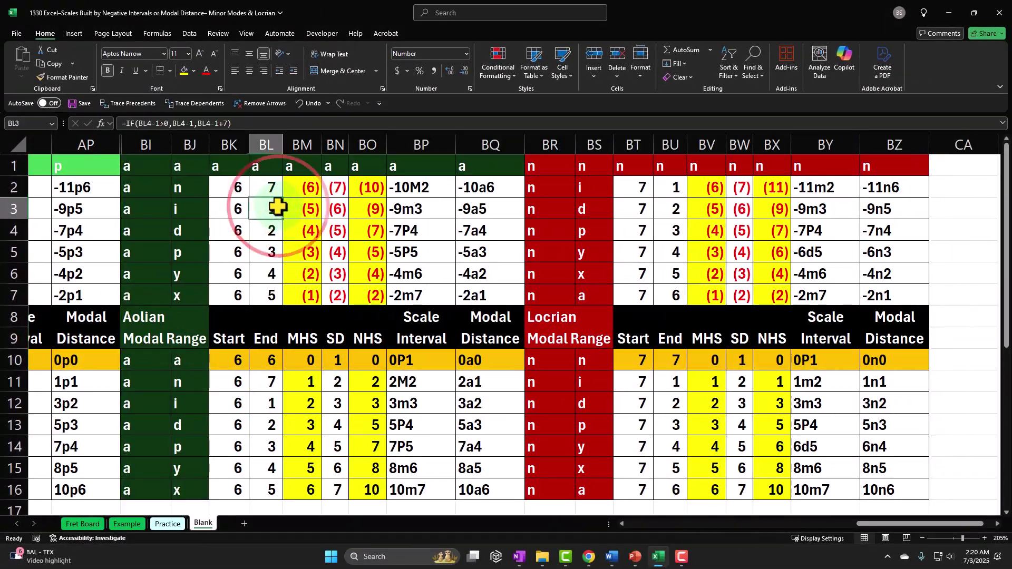
Step: Look over the negative Dorian block starting at Y2, and follow row 7 across to the Phrygian modal range
{"action": "key", "text": "Left"}
{"action": "key", "text": "Left"}
{"action": "key", "text": "Left"}
{"action": "key", "text": "Left"}
{"action": "key", "text": "Left"}
{"action": "key", "text": "Left"}
{"action": "key", "text": "Left"}
{"action": "key", "text": "Left"}
{"action": "key", "text": "Left"}
{"action": "key", "text": "Left"}
{"action": "key", "text": "Left"}
{"action": "key", "text": "Left"}
{"action": "key", "text": "Left"}
{"action": "key", "text": "Left"}
{"action": "key", "text": "Left"}
{"action": "key", "text": "Left"}
{"action": "key", "text": "Left"}
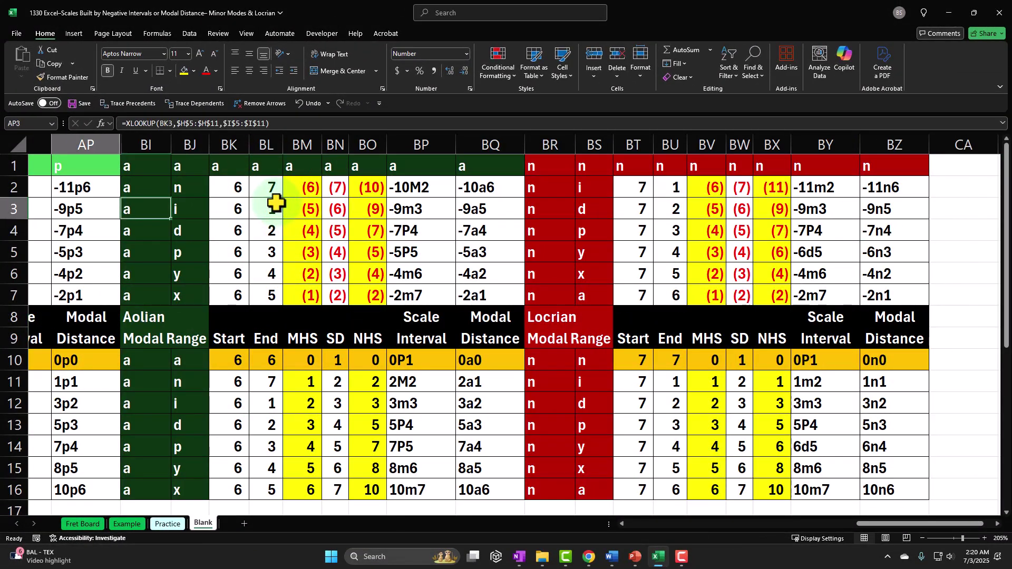
{"action": "key", "text": "Left"}
{"action": "key", "text": "Left"}
{"action": "key", "text": "Left"}
{"action": "key", "text": "Left"}
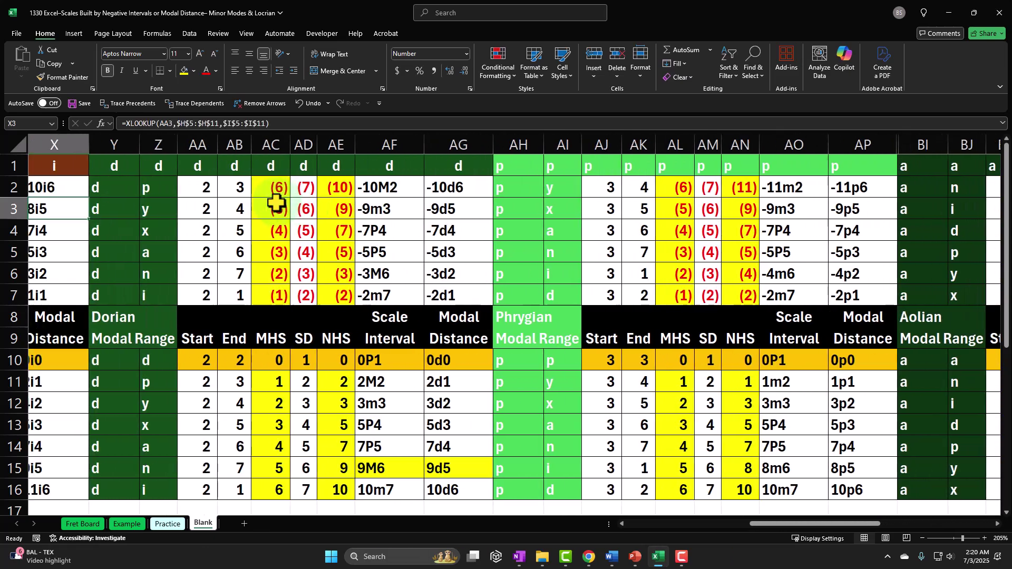
{"action": "key", "text": "Up"}
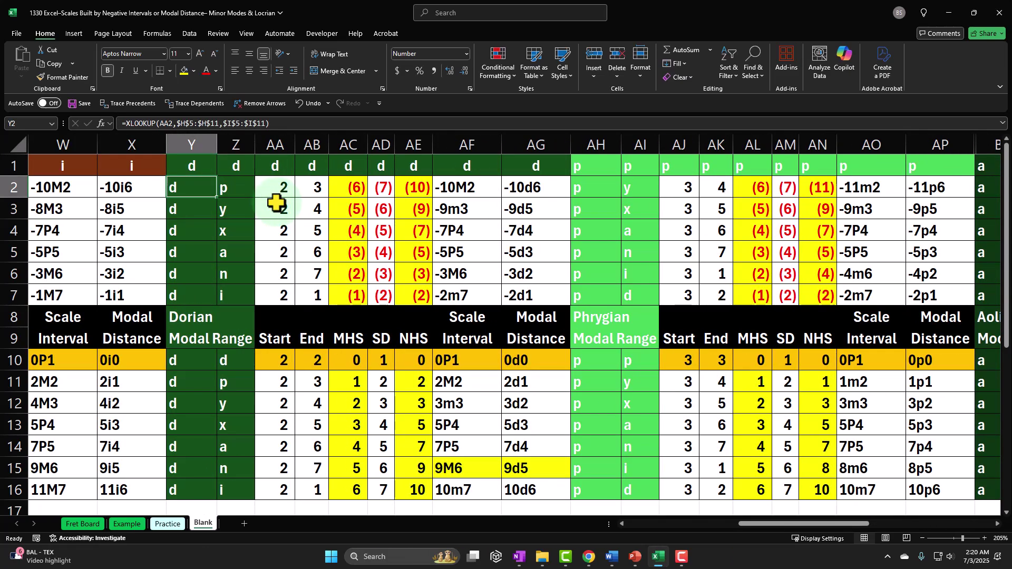
{"action": "left_click", "coordinate": [198, 289]}
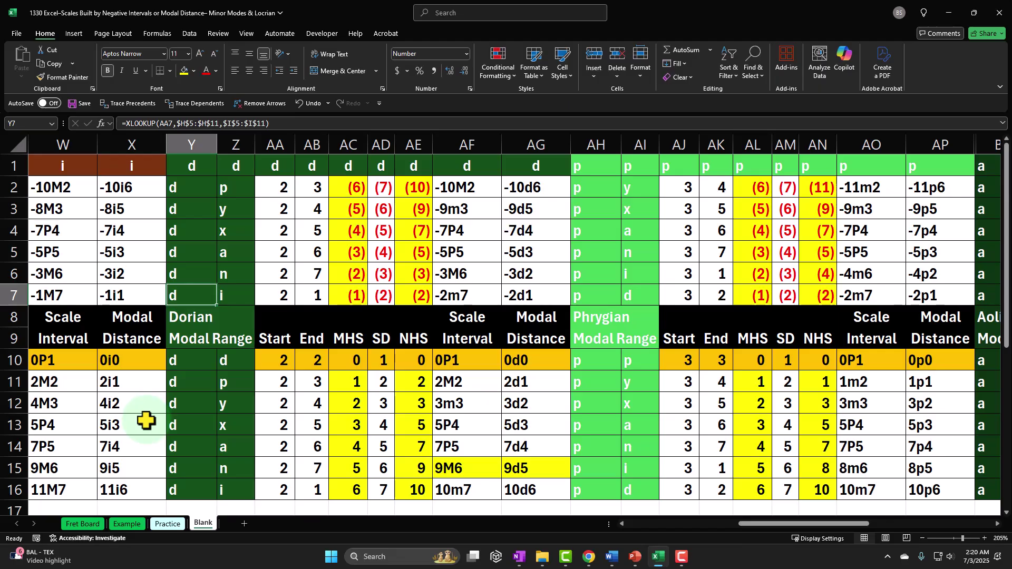
{"action": "key", "text": "Right"}
{"action": "key", "text": "Right"}
{"action": "key", "text": "Right"}
{"action": "key", "text": "Right"}
{"action": "key", "text": "Right"}
{"action": "key", "text": "Right"}
{"action": "key", "text": "Right"}
{"action": "key", "text": "Right"}
{"action": "key", "text": "Right"}
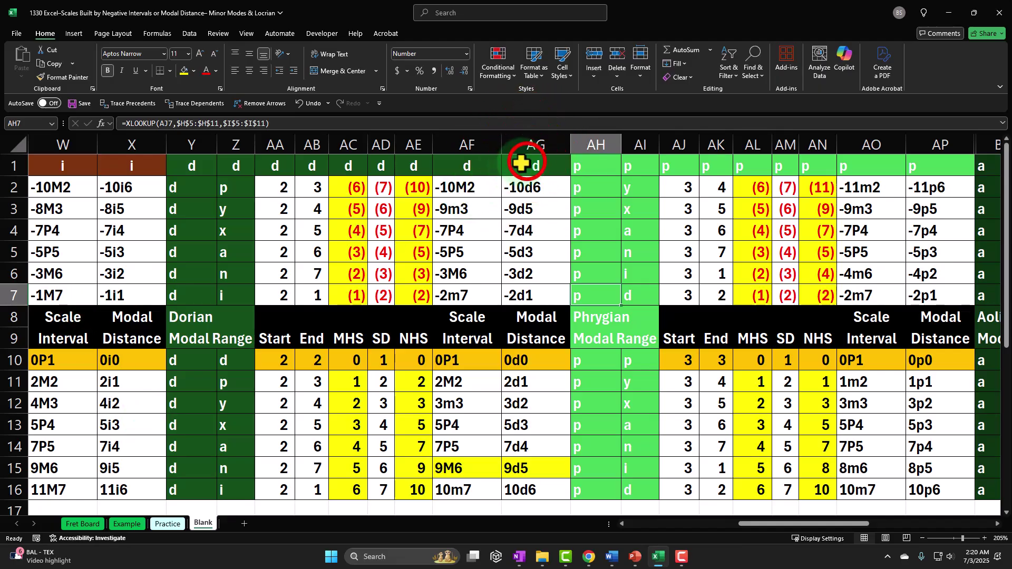
Step: Examine the boundary between the Dorian and Phrygian blocks, and the negative Locrian modal range BR2:BS7
{"action": "left_click_drag", "start_coordinate": [530, 164], "coordinate": [586, 193]}
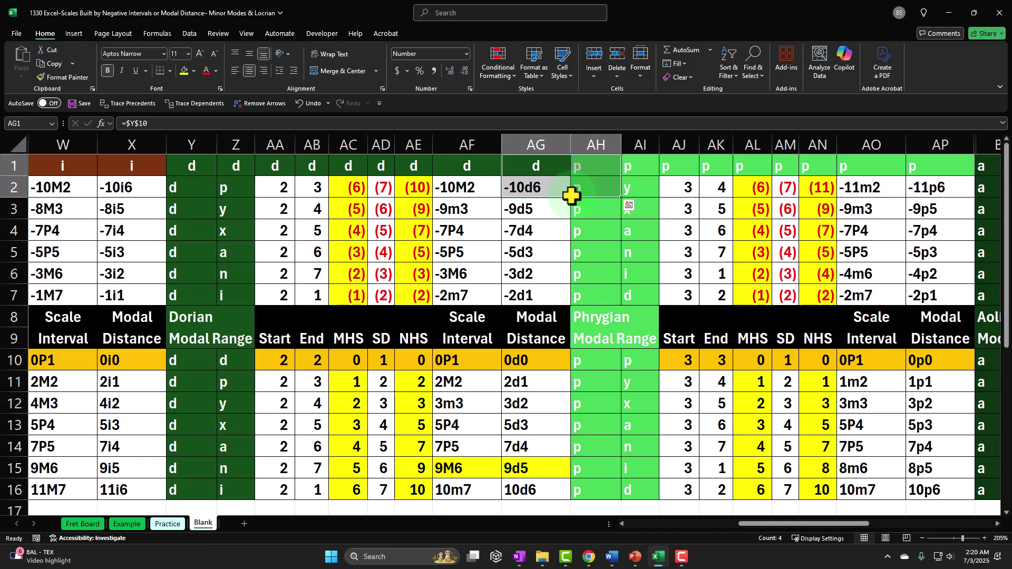
{"action": "key", "text": "Right"}
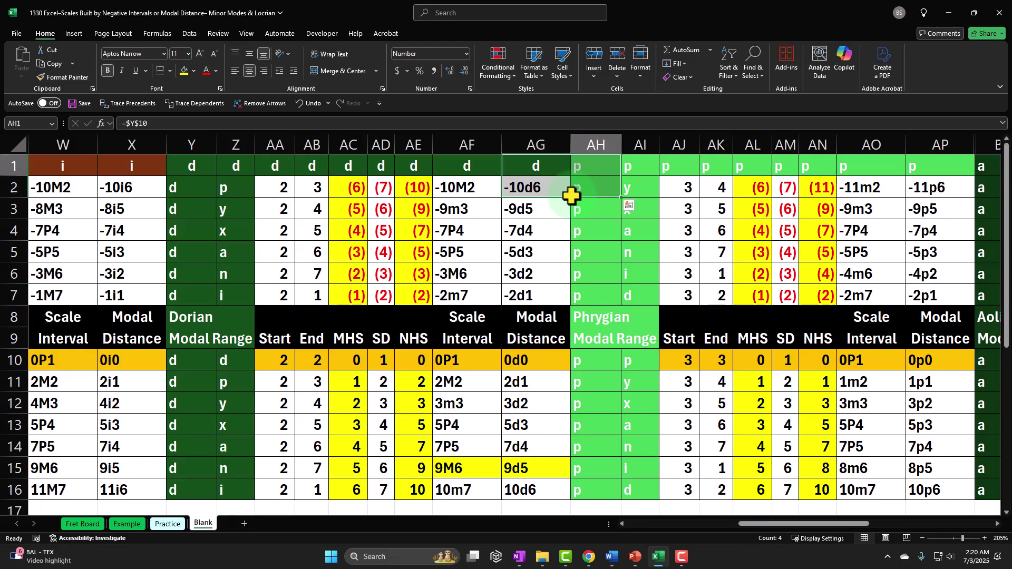
{"action": "key", "text": "ctrl+Right"}
{"action": "key", "text": "Right"}
{"action": "key", "text": "Right"}
{"action": "key", "text": "Right"}
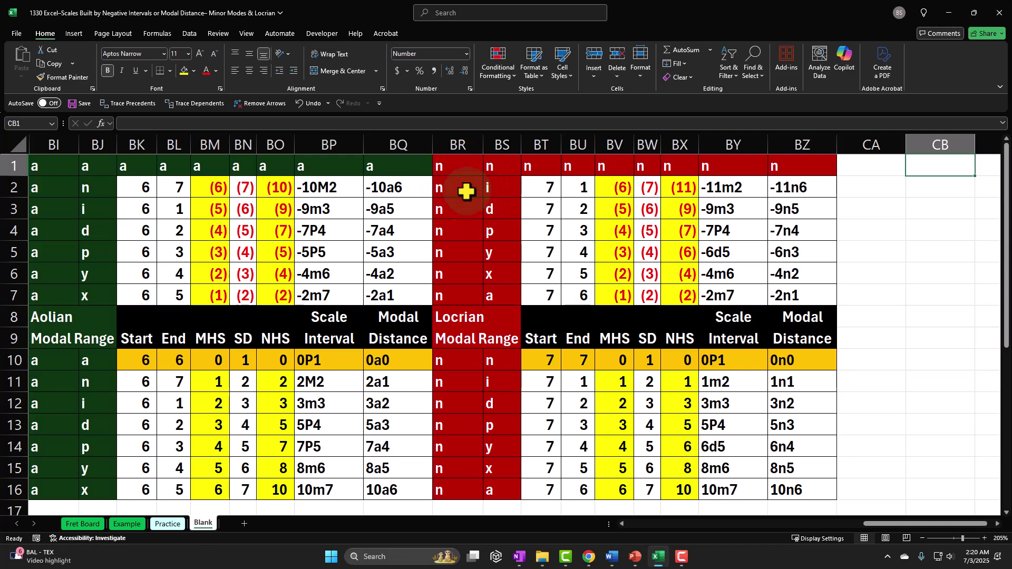
{"action": "left_click_drag", "start_coordinate": [465, 192], "coordinate": [499, 290]}
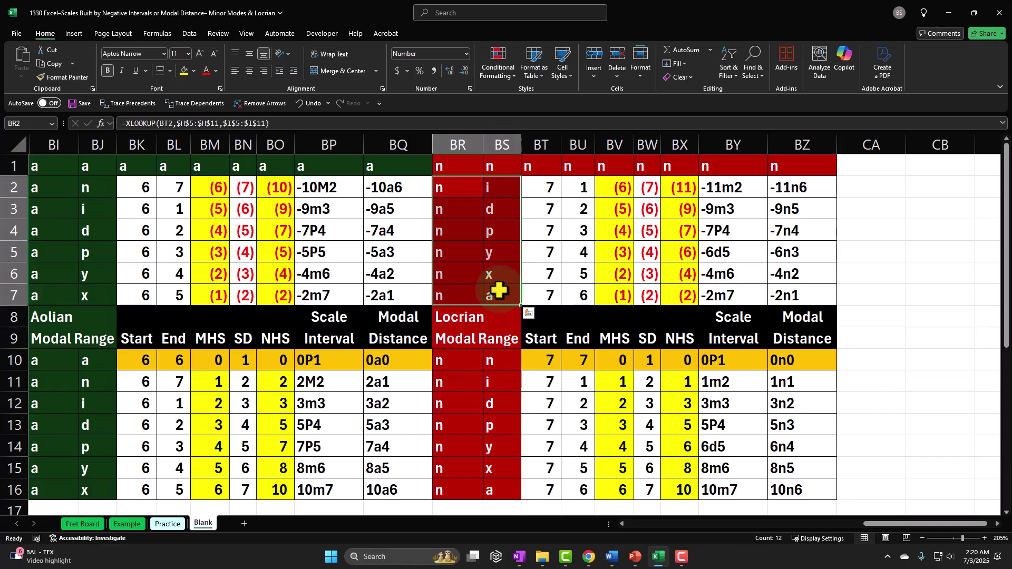
{"action": "key", "text": "Down"}
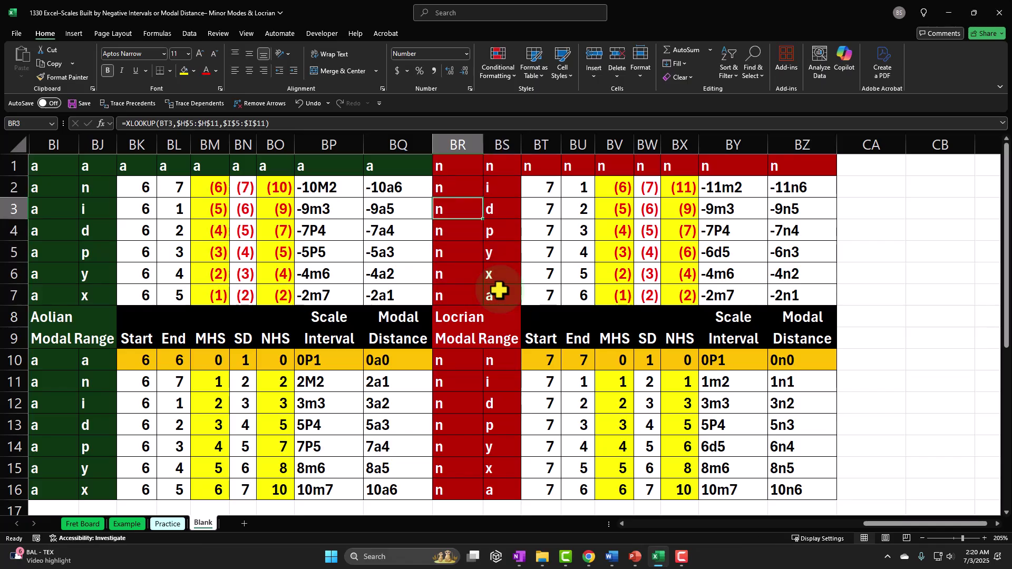
Step: Review the negative blocks from Locrian back through Aolian and Phrygian to the Dorian cell Y7
{"action": "key", "text": "Left"}
{"action": "key", "text": "Left"}
{"action": "key", "text": "Left"}
{"action": "key", "text": "Left"}
{"action": "key", "text": "Left"}
{"action": "key", "text": "Left"}
{"action": "key", "text": "Left"}
{"action": "key", "text": "Left"}
{"action": "key", "text": "Left"}
{"action": "key", "text": "Left"}
{"action": "key", "text": "Left"}
{"action": "key", "text": "Left"}
{"action": "key", "text": "Left"}
{"action": "key", "text": "Left"}
{"action": "key", "text": "Left"}
{"action": "key", "text": "Left"}
{"action": "key", "text": "Left"}
{"action": "key", "text": "Left"}
{"action": "key", "text": "Left"}
{"action": "key", "text": "Left"}
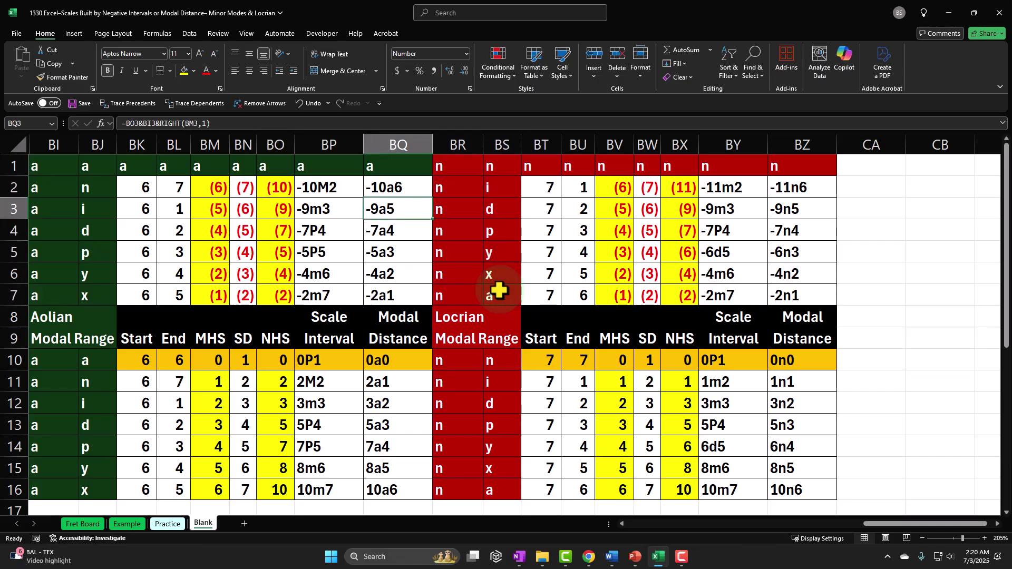
{"action": "key", "text": "Left"}
{"action": "key", "text": "Left"}
{"action": "key", "text": "Left"}
{"action": "key", "text": "Left"}
{"action": "key", "text": "Left"}
{"action": "key", "text": "Left"}
{"action": "key", "text": "Left"}
{"action": "key", "text": "Left"}
{"action": "key", "text": "Left"}
{"action": "key", "text": "Left"}
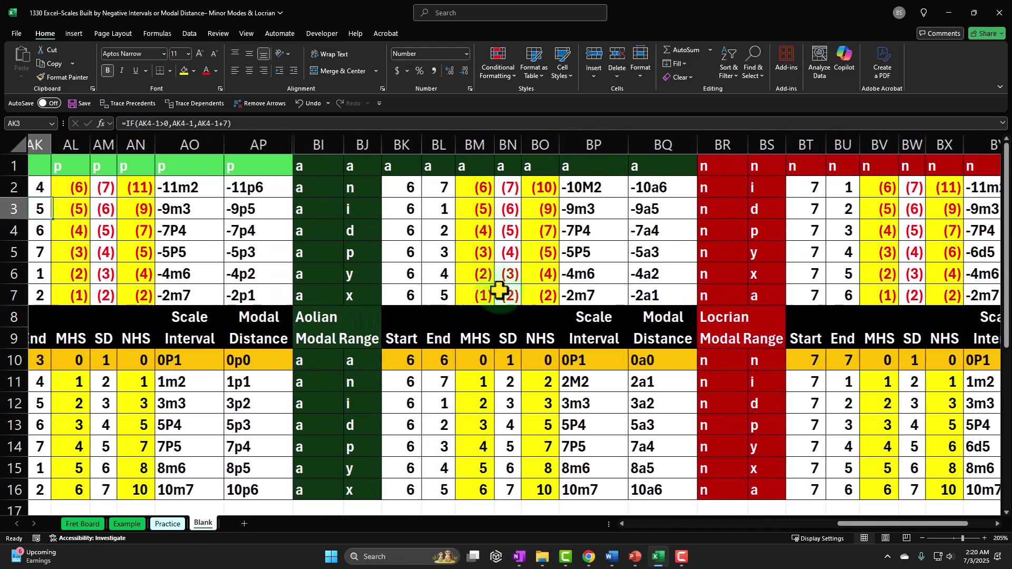
{"action": "key", "text": "Left"}
{"action": "key", "text": "Left"}
{"action": "key", "text": "Left"}
{"action": "key", "text": "Left"}
{"action": "key", "text": "Left"}
{"action": "key", "text": "Left"}
{"action": "key", "text": "Left"}
{"action": "key", "text": "Left"}
{"action": "key", "text": "Left"}
{"action": "key", "text": "Left"}
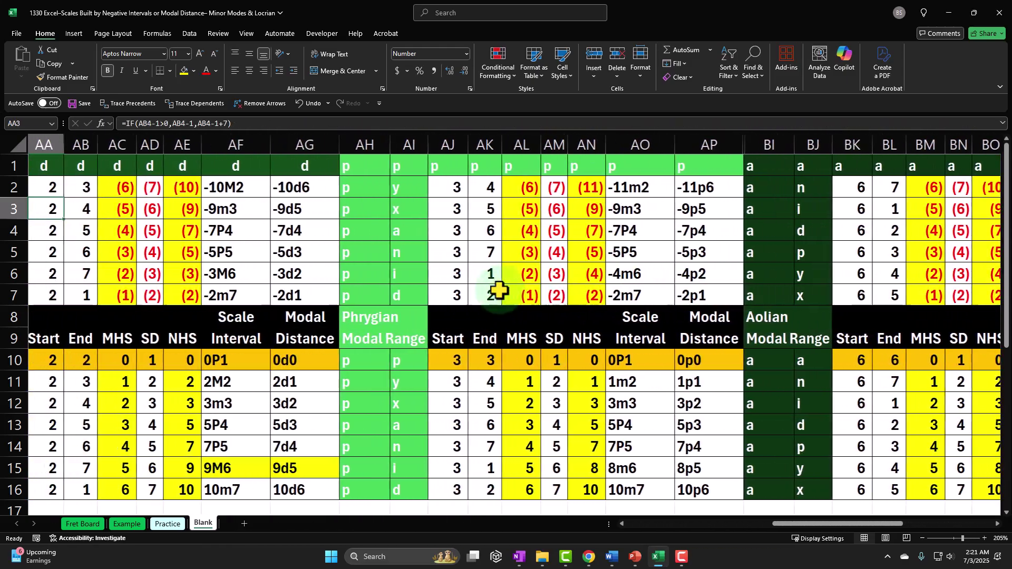
{"action": "key", "text": "Left"}
{"action": "key", "text": "Right"}
{"action": "key", "text": "Right"}
{"action": "key", "text": "Right"}
{"action": "key", "text": "Right"}
{"action": "key", "text": "Right"}
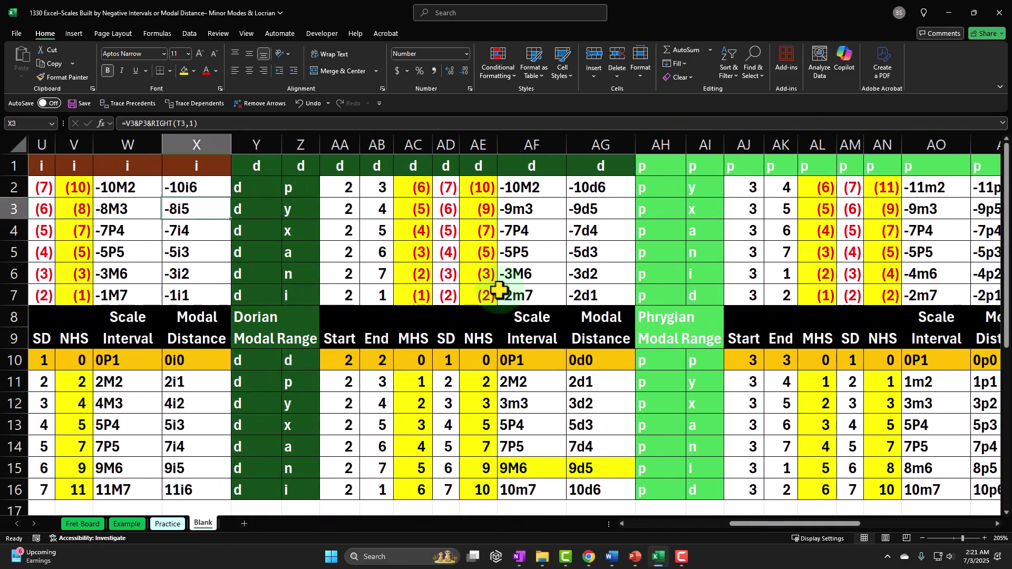
{"action": "key", "text": "Down"}
{"action": "key", "text": "Down"}
{"action": "key", "text": "Down"}
{"action": "key", "text": "Down"}
{"action": "key", "text": "Left"}
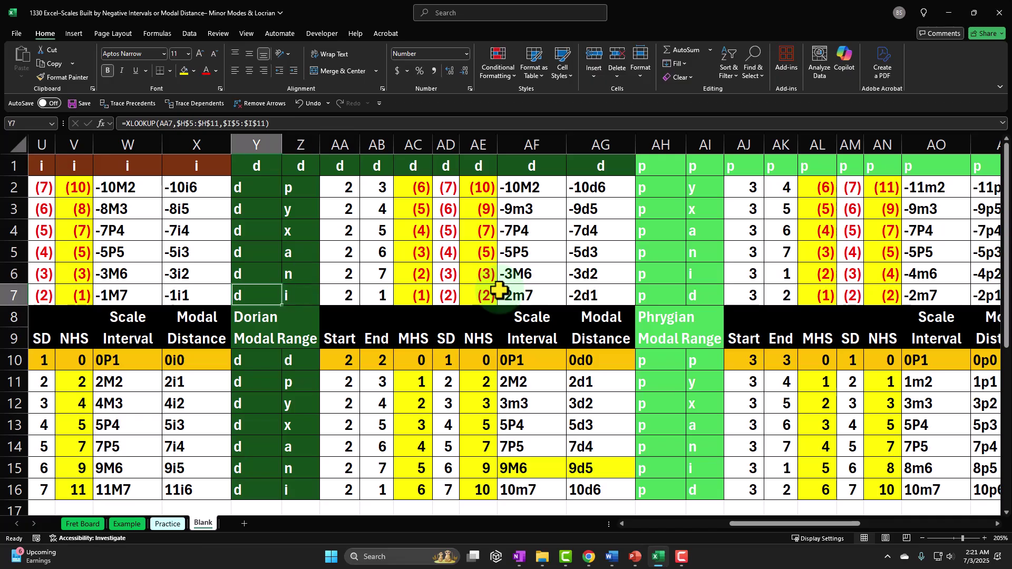
Step: Examine the formulas of the first negative Dorian row, from the modal range in Y7 through the modal distance in AG7
{"action": "left_click", "coordinate": [425, 294]}
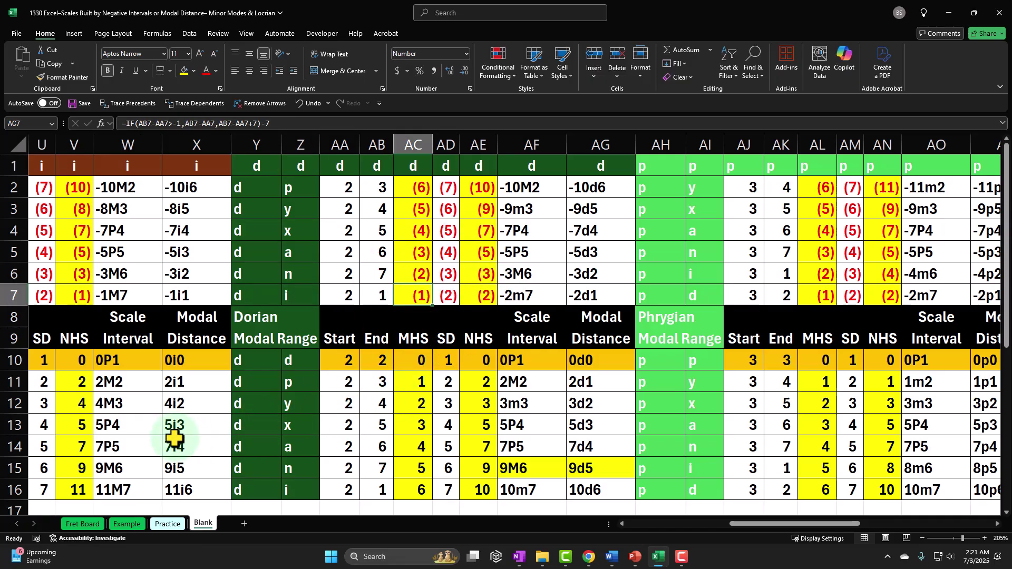
{"action": "key", "text": "Left"}
{"action": "key", "text": "Left"}
{"action": "key", "text": "Left"}
{"action": "key", "text": "Left"}
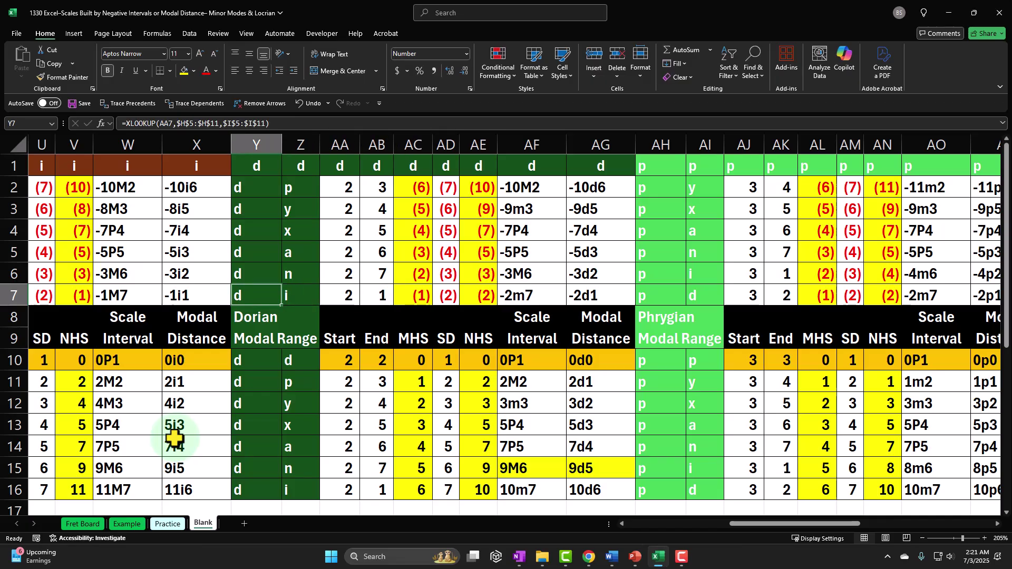
{"action": "key", "text": "Right"}
{"action": "key", "text": "Right"}
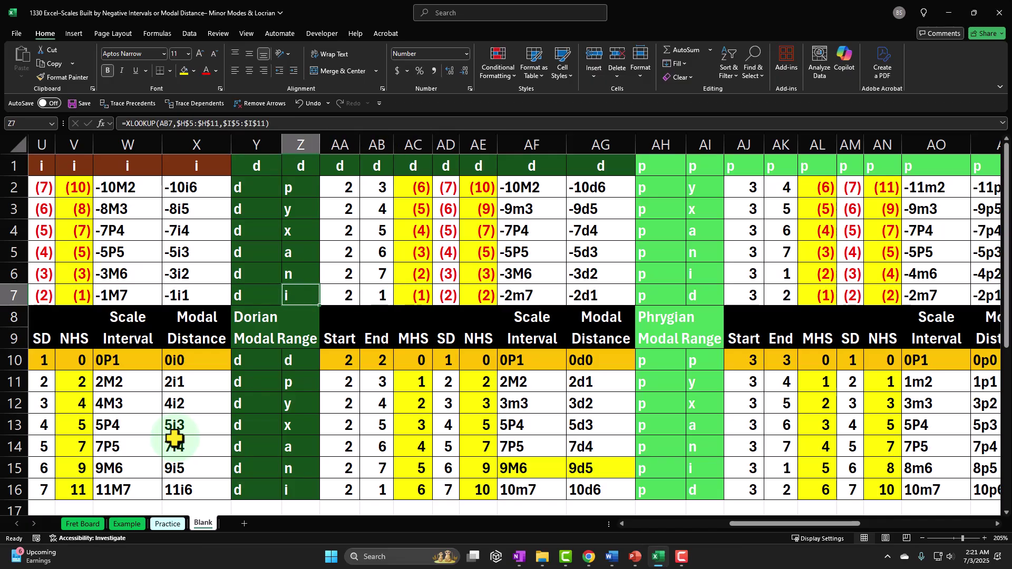
{"action": "key", "text": "Right"}
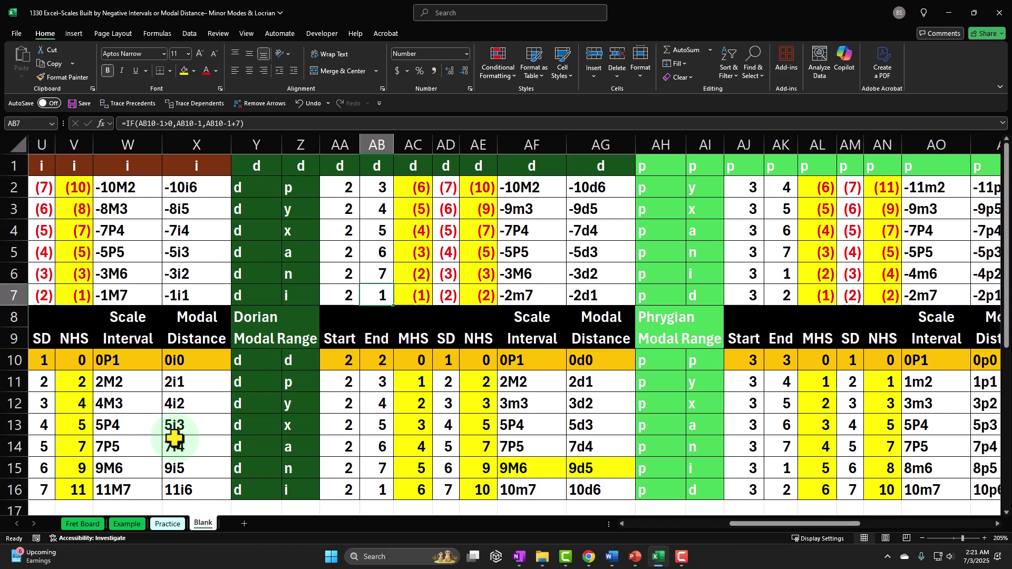
{"action": "key", "text": "Right"}
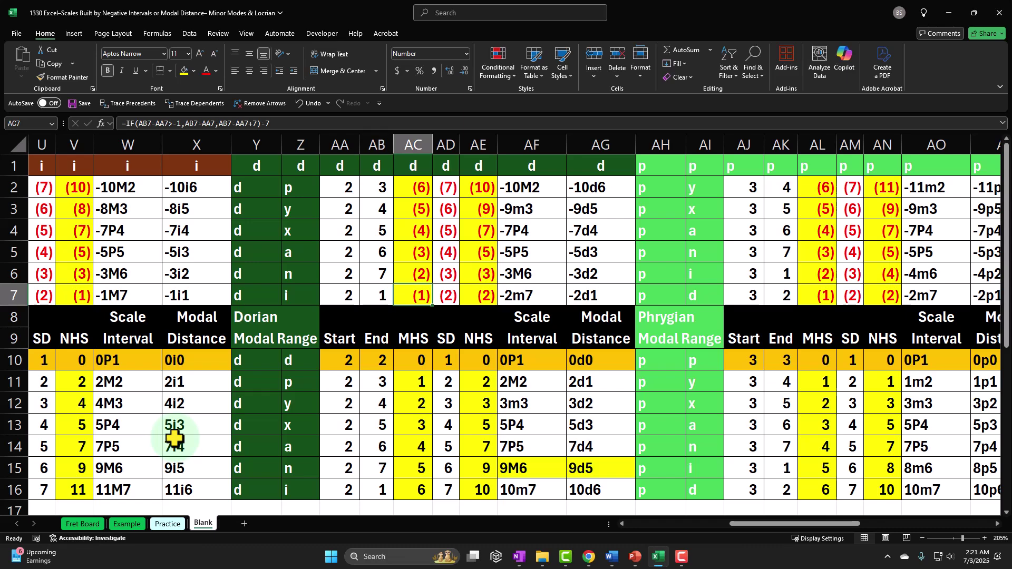
{"action": "key", "text": "Right"}
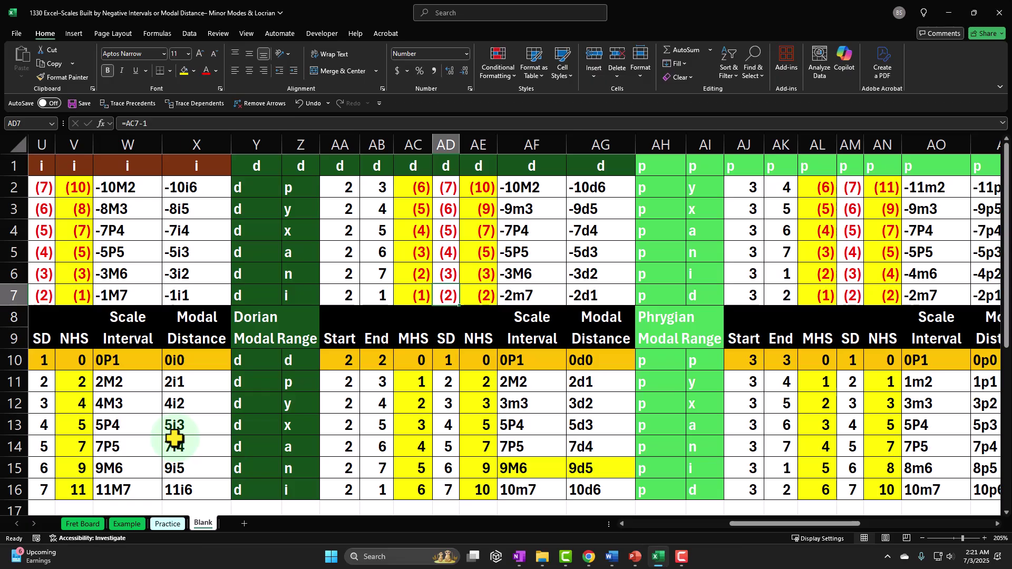
{"action": "key", "text": "Right"}
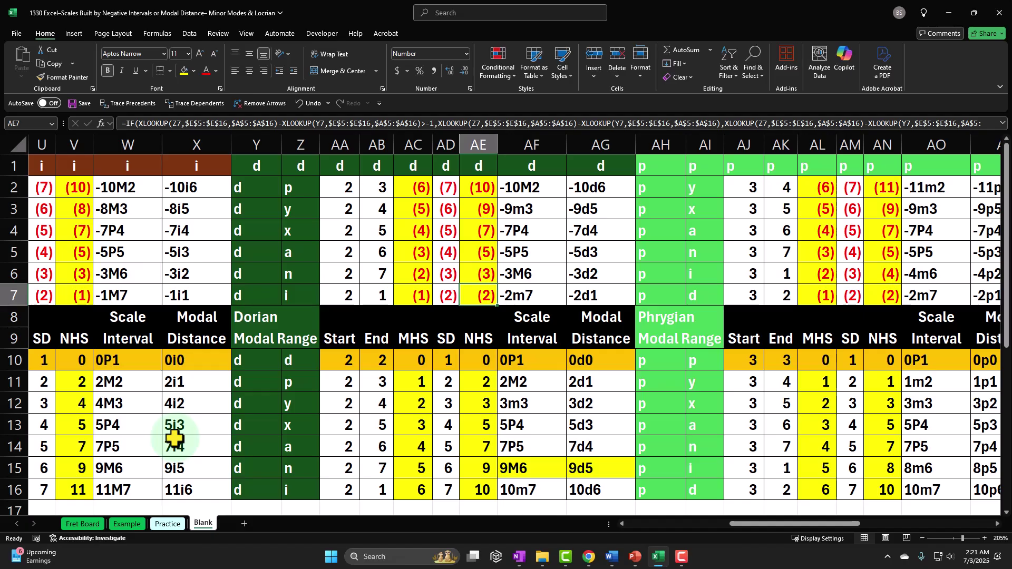
{"action": "key", "text": "Right"}
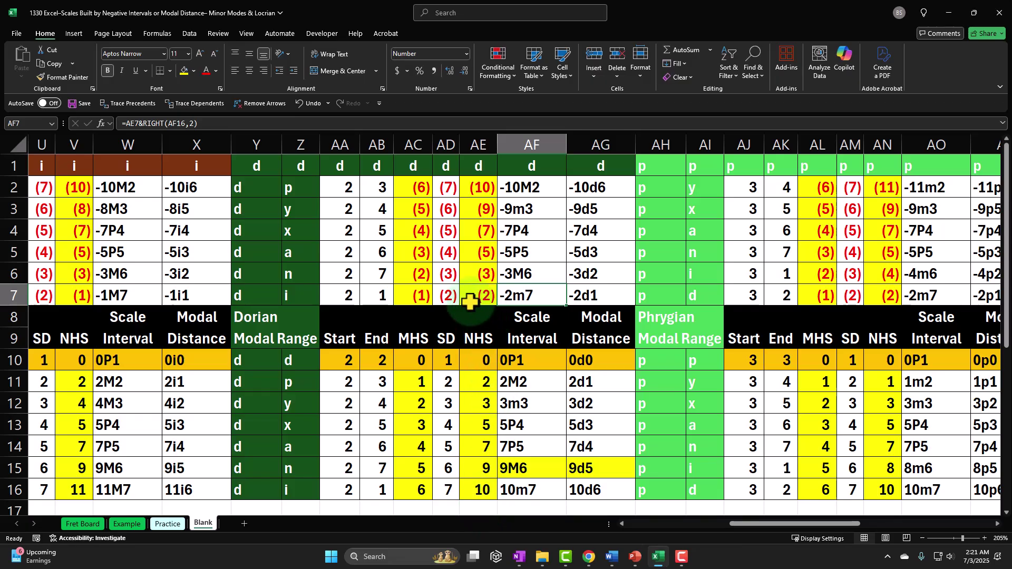
{"action": "key", "text": "Right"}
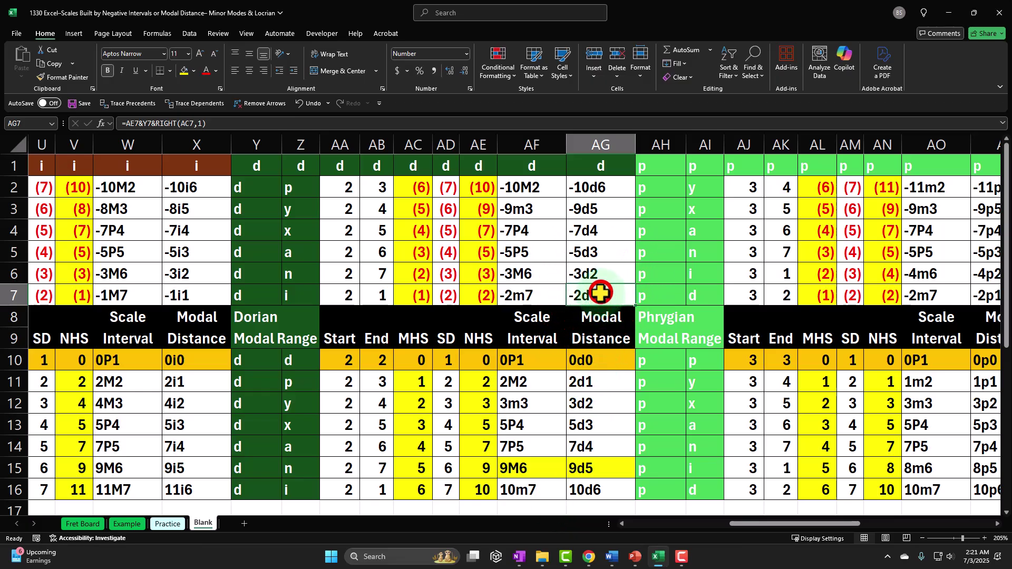
Step: Follow row 7 across the negative Phrygian block from the modal range in AH7 to the modal distance in AP7
{"action": "key", "text": "Right"}
{"action": "key", "text": "Right"}
{"action": "key", "text": "Right"}
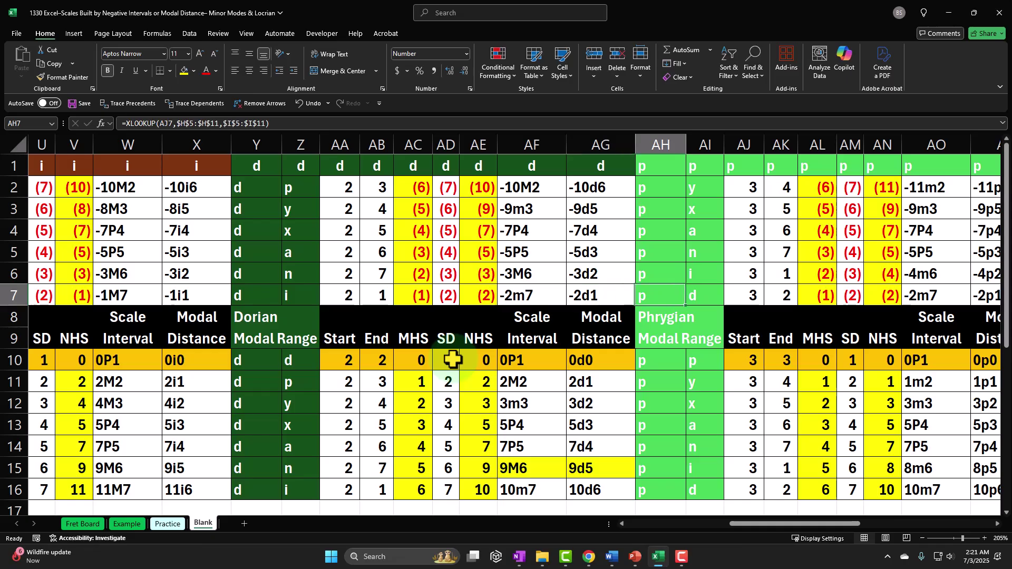
{"action": "key", "text": "Right"}
{"action": "key", "text": "Right"}
{"action": "key", "text": "Right"}
{"action": "key", "text": "Right"}
{"action": "key", "text": "Right"}
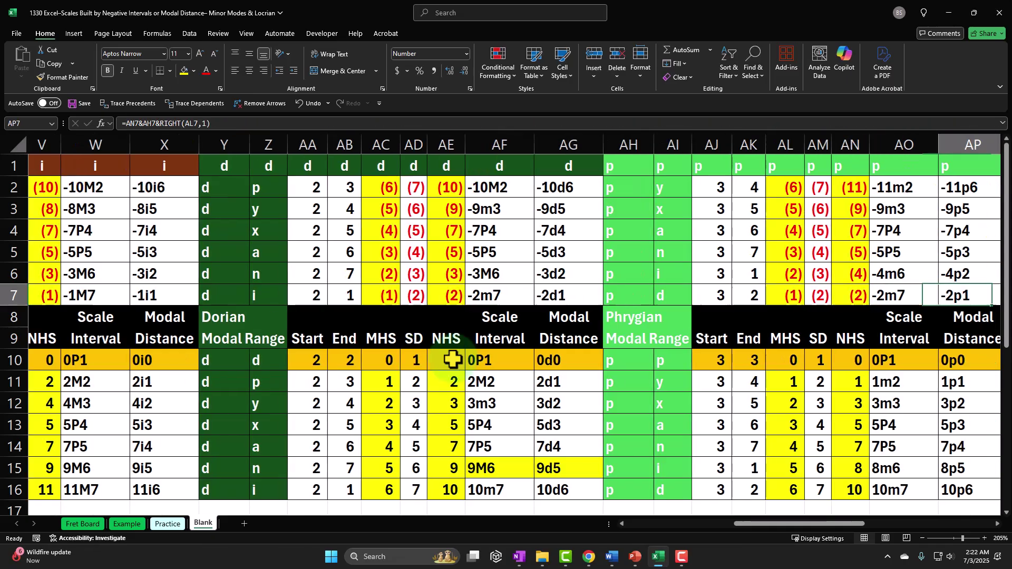
Step: Return to AH7 and check the Phrygian modal range, Start, End and MHS formulas through AL7
{"action": "key", "text": "Left"}
{"action": "key", "text": "Left"}
{"action": "key", "text": "Left"}
{"action": "key", "text": "Left"}
{"action": "key", "text": "Left"}
{"action": "key", "text": "Left"}
{"action": "key", "text": "Left"}
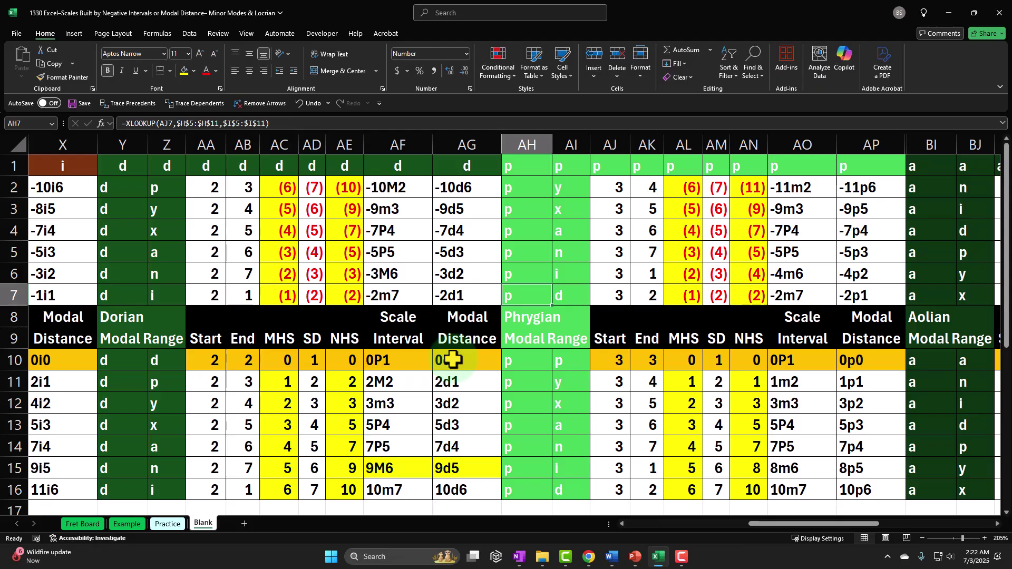
{"action": "key", "text": "Right"}
{"action": "key", "text": "Right"}
{"action": "key", "text": "Right"}
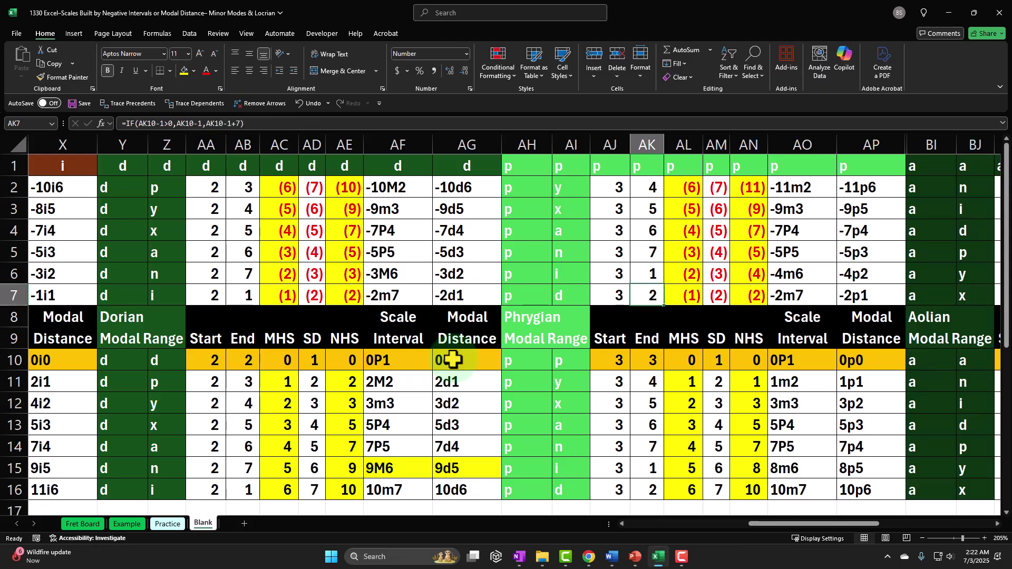
{"action": "key", "text": "Right"}
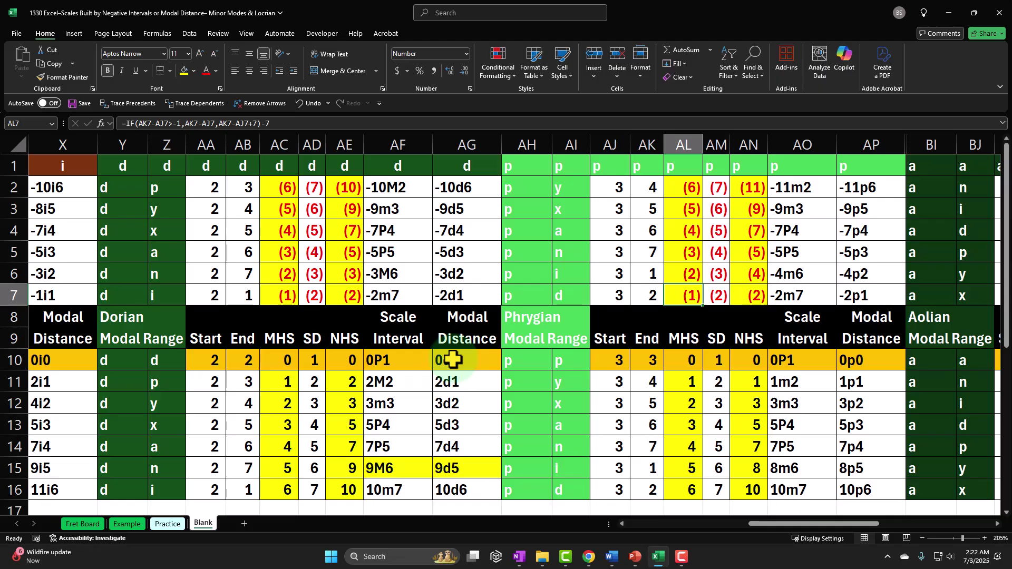
Step: Examine the row 7 formulas in the Phrygian block, from SD through NHS and Scale Interval to Modal Distance
{"action": "key", "text": "Right"}
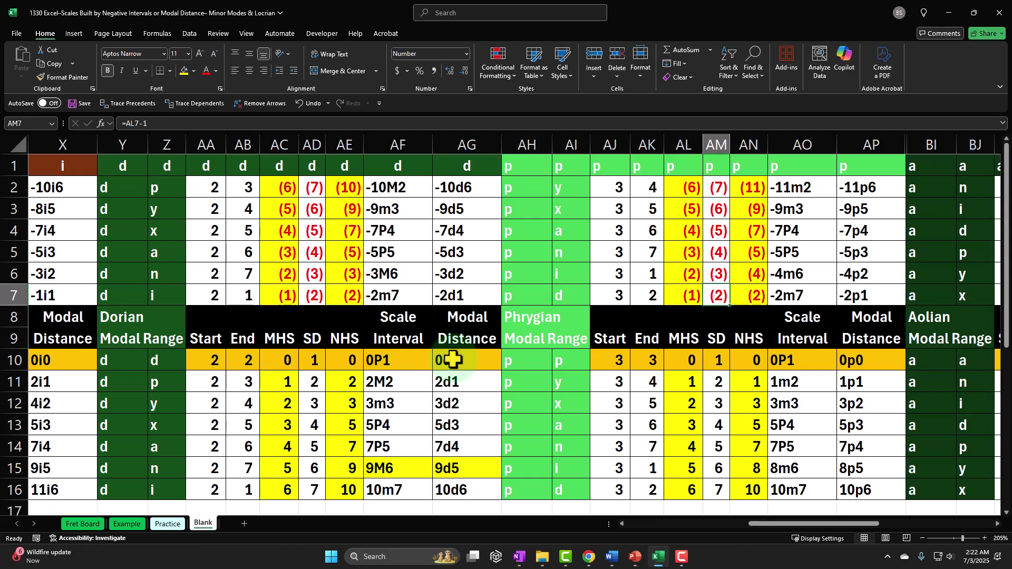
{"action": "key", "text": "Right"}
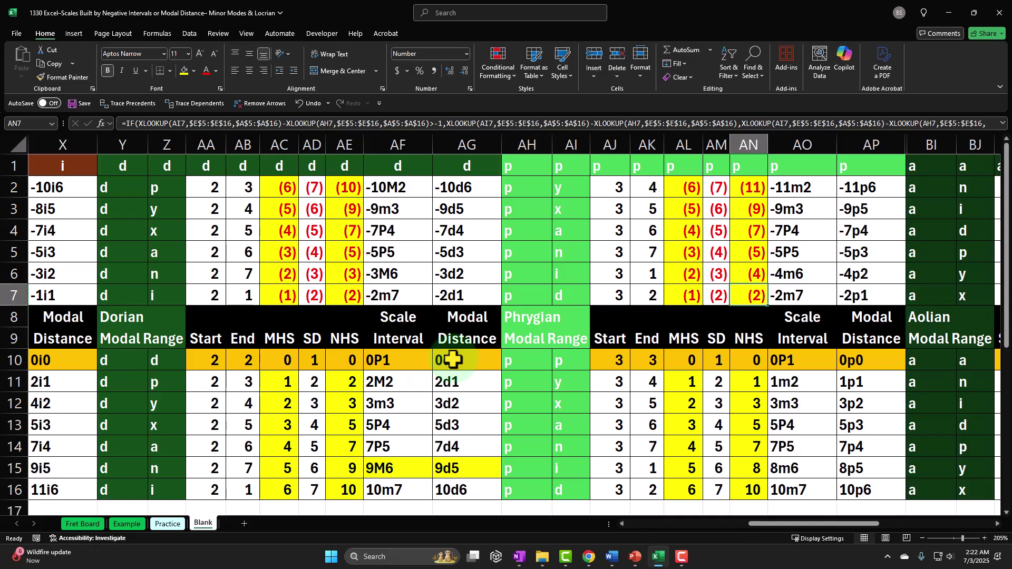
{"action": "key", "text": "Right"}
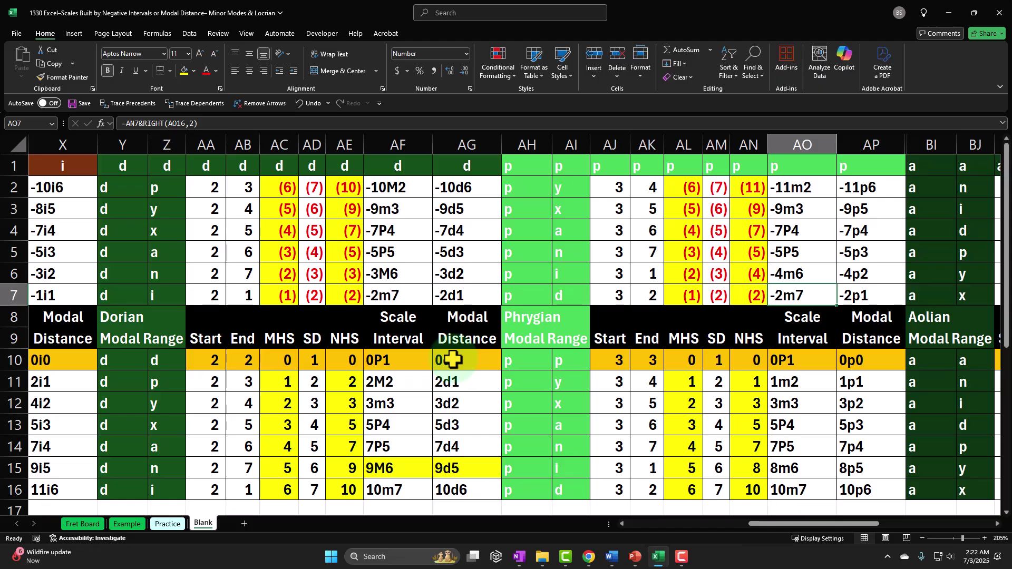
{"action": "key", "text": "Right"}
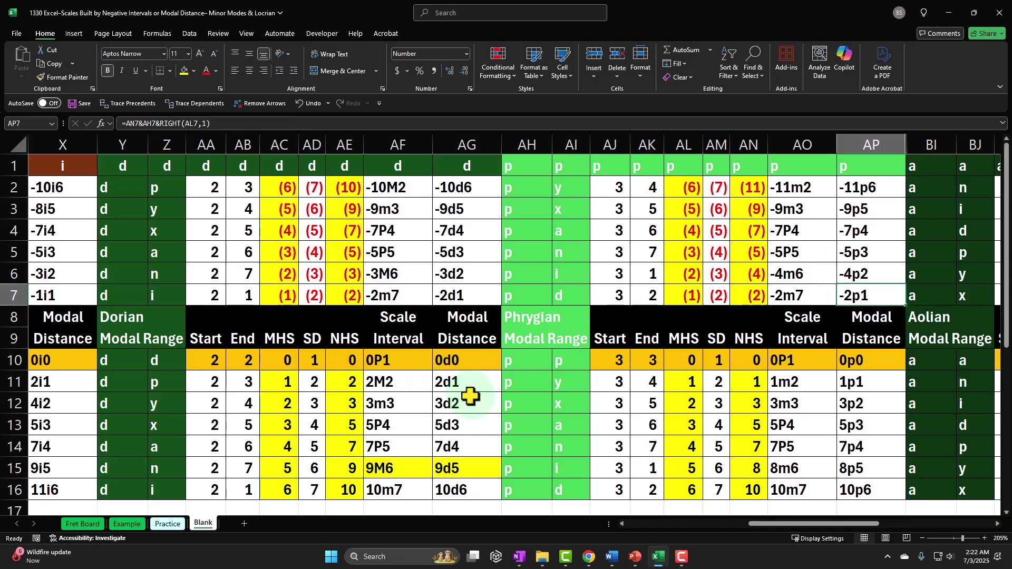
Step: Examine the row 7 formulas of the Aolian block cell by cell, from the Modal Range columns to Modal Distance
{"action": "key", "text": "Right"}
{"action": "key", "text": "Right"}
{"action": "key", "text": "Right"}
{"action": "key", "text": "Right"}
{"action": "key", "text": "Right"}
{"action": "key", "text": "Right"}
{"action": "key", "text": "Right"}
{"action": "key", "text": "Right"}
{"action": "key", "text": "Right"}
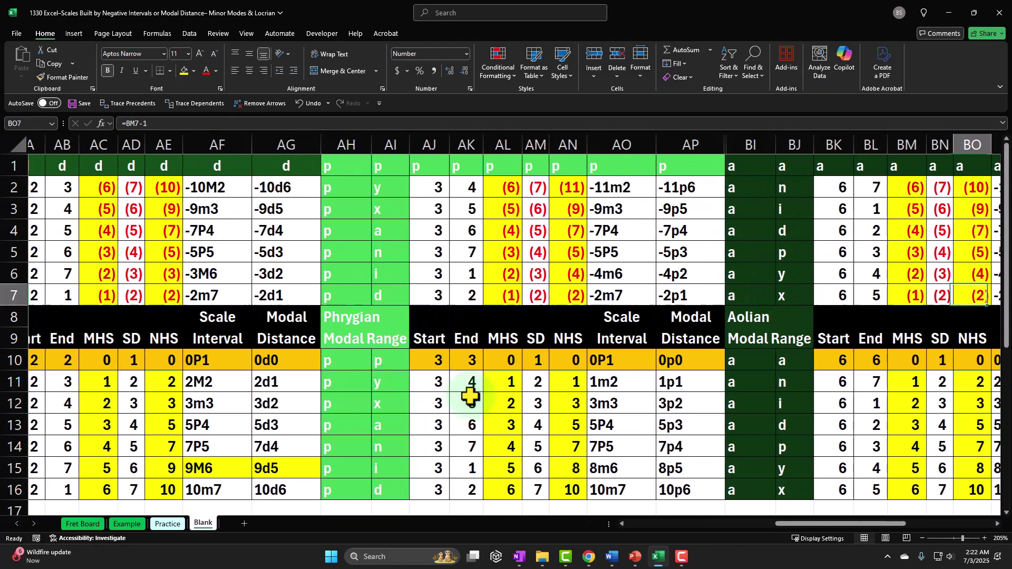
{"action": "key", "text": "Right"}
{"action": "key", "text": "Left"}
{"action": "key", "text": "Left"}
{"action": "key", "text": "Left"}
{"action": "key", "text": "Left"}
{"action": "key", "text": "Left"}
{"action": "key", "text": "Left"}
{"action": "key", "text": "Left"}
{"action": "key", "text": "Left"}
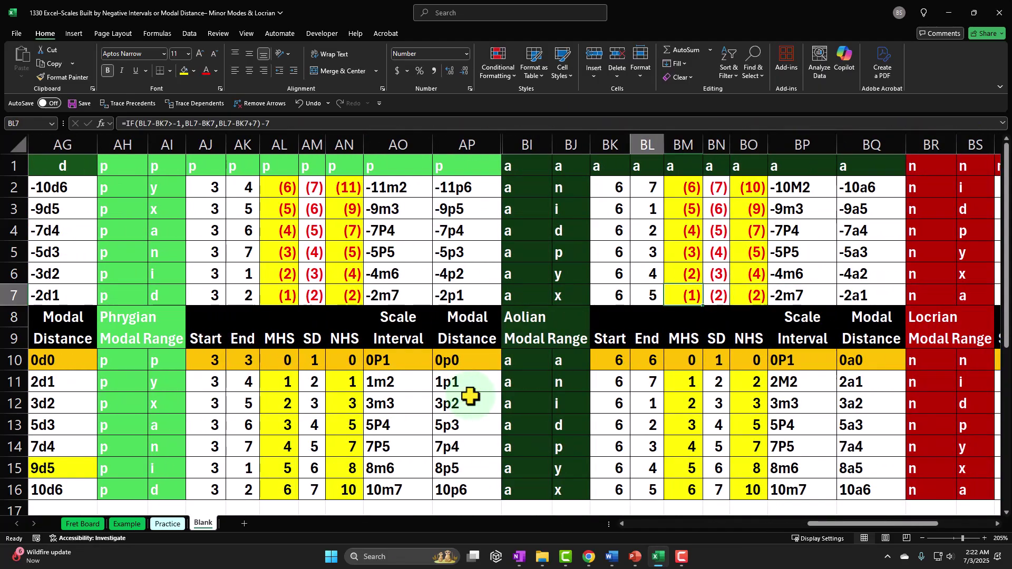
{"action": "key", "text": "Left"}
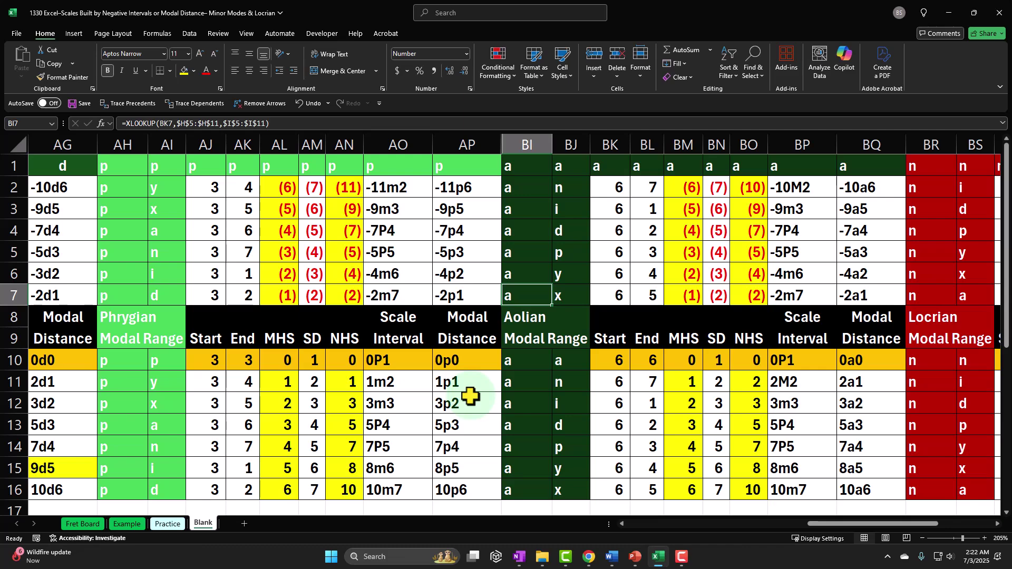
{"action": "key", "text": "Right"}
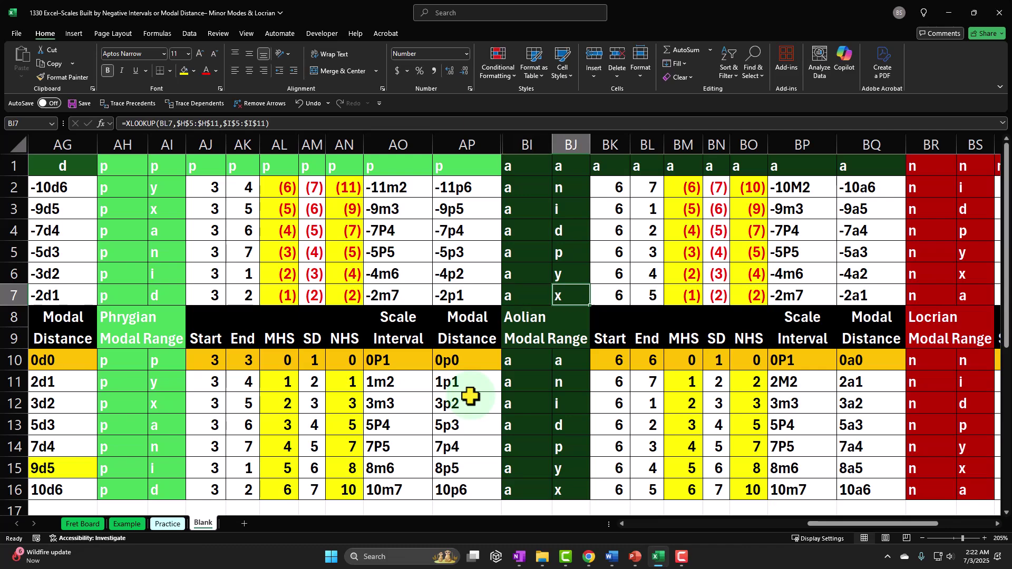
{"action": "key", "text": "Right"}
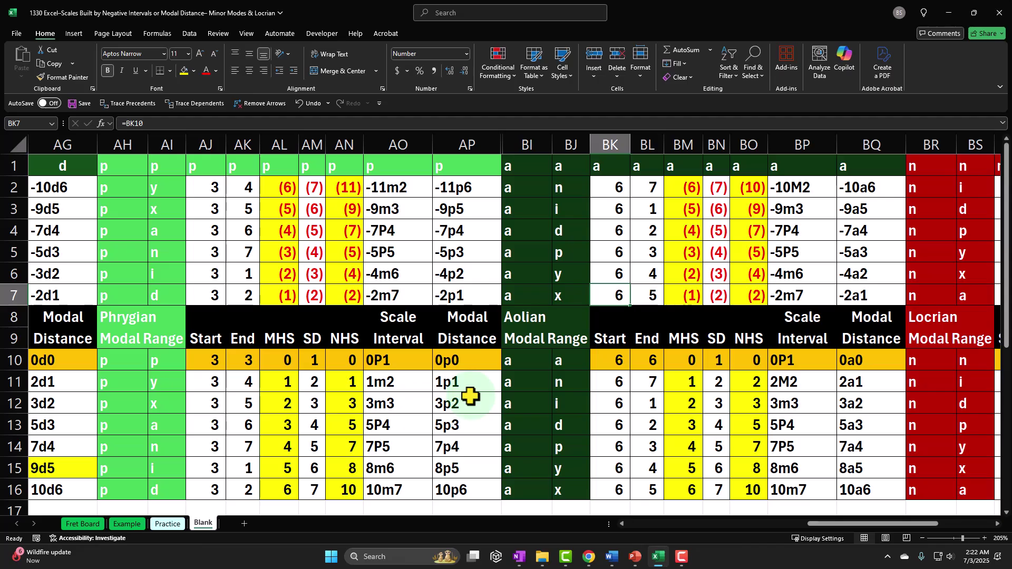
{"action": "key", "text": "Right"}
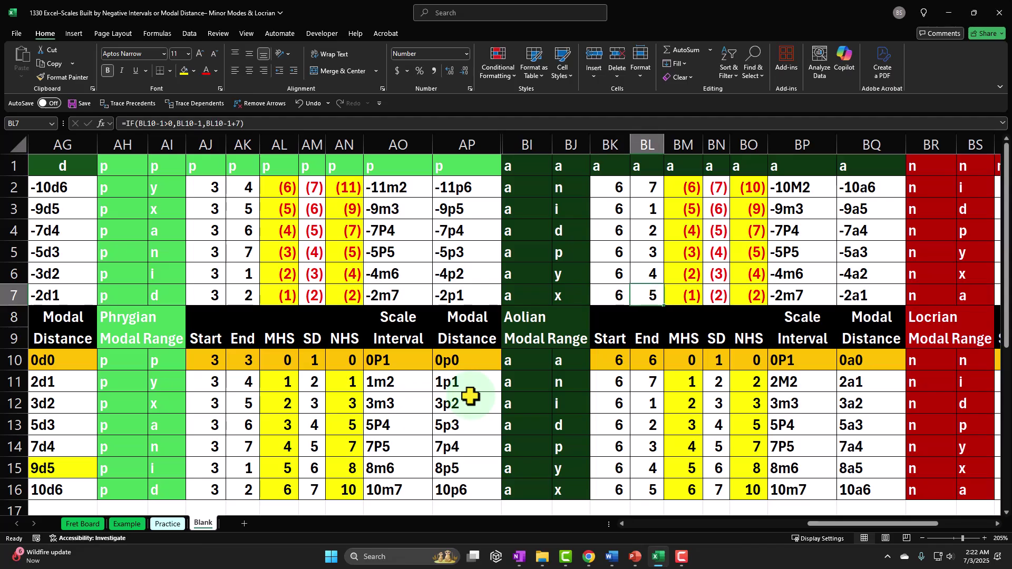
{"action": "key", "text": "Right"}
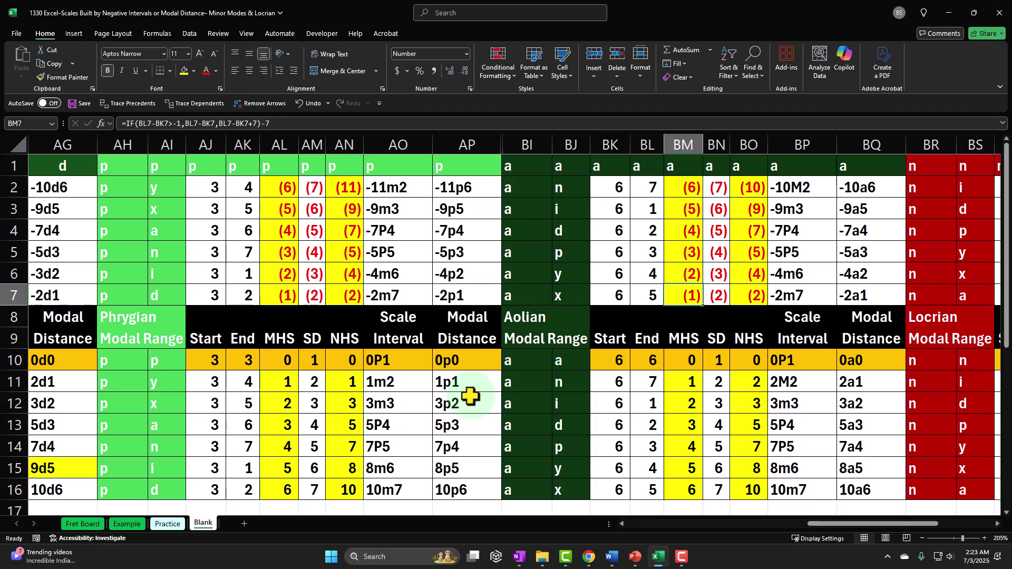
{"action": "key", "text": "Right"}
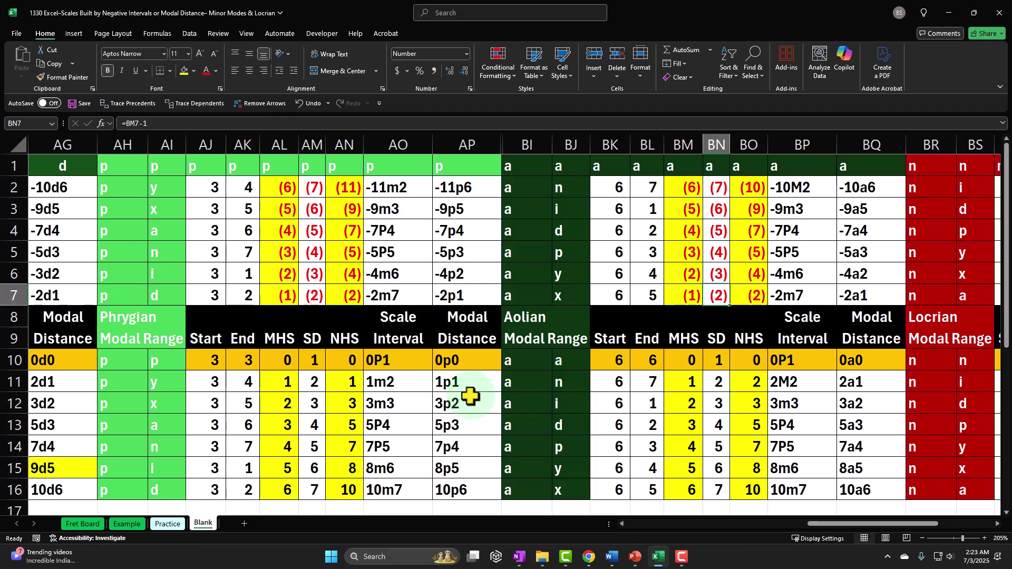
{"action": "key", "text": "Right"}
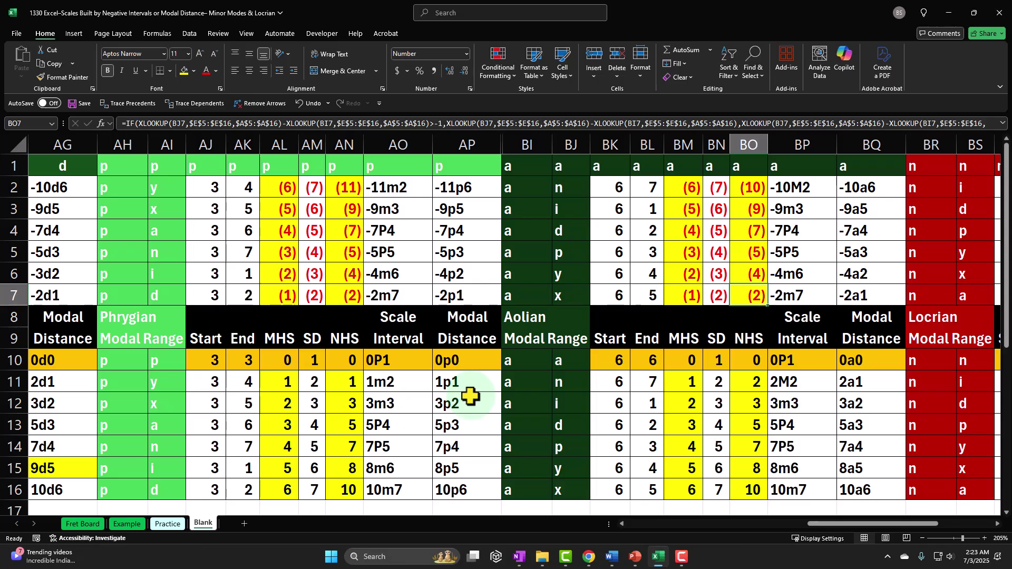
{"action": "key", "text": "Right"}
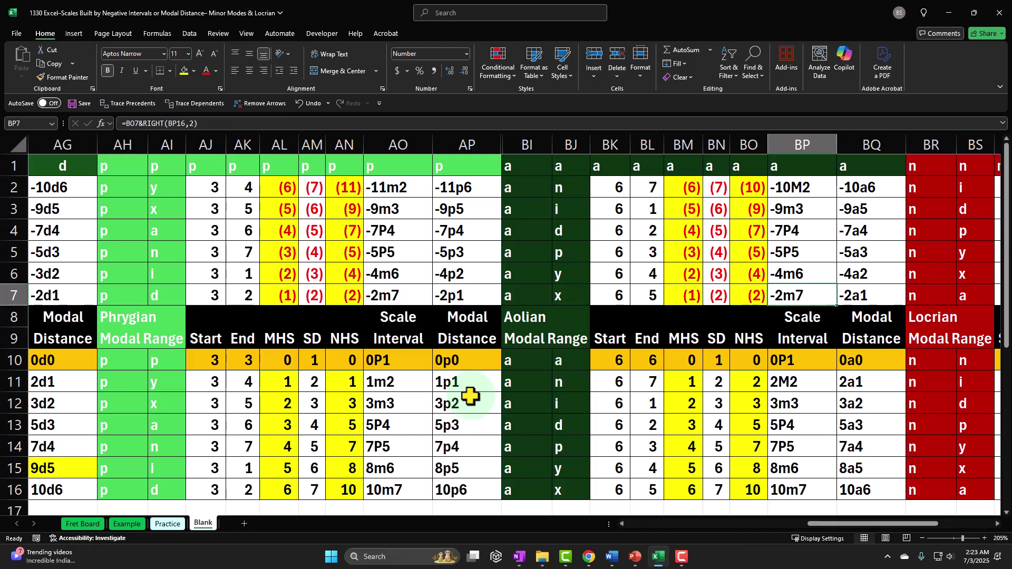
{"action": "key", "text": "Right"}
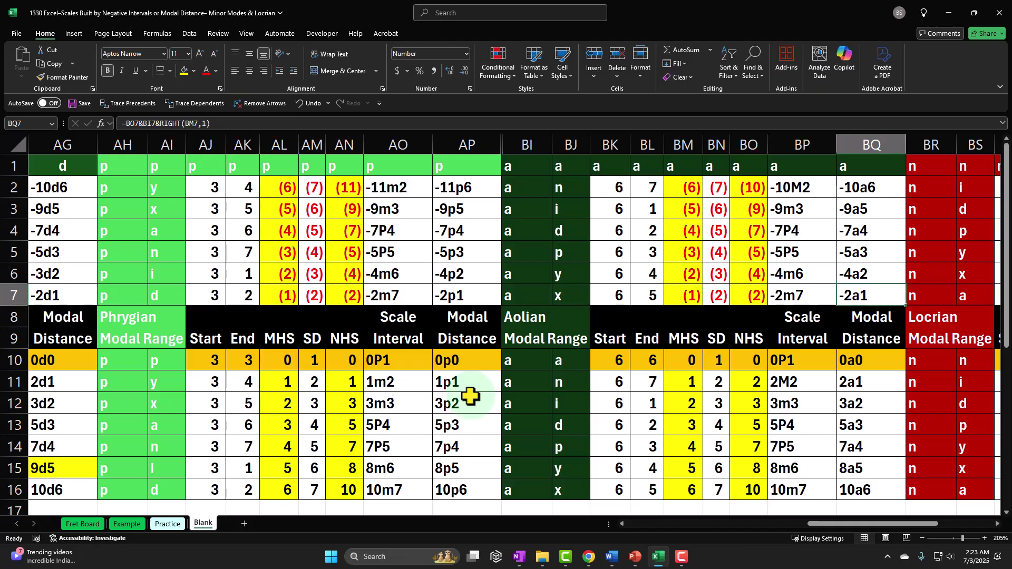
Step: Examine the row 7 formulas of the Locrian block cell by cell, from the Modal Range columns to Modal Distance
{"action": "key", "text": "Right"}
{"action": "key", "text": "Right"}
{"action": "key", "text": "Right"}
{"action": "key", "text": "Right"}
{"action": "key", "text": "Right"}
{"action": "key", "text": "Right"}
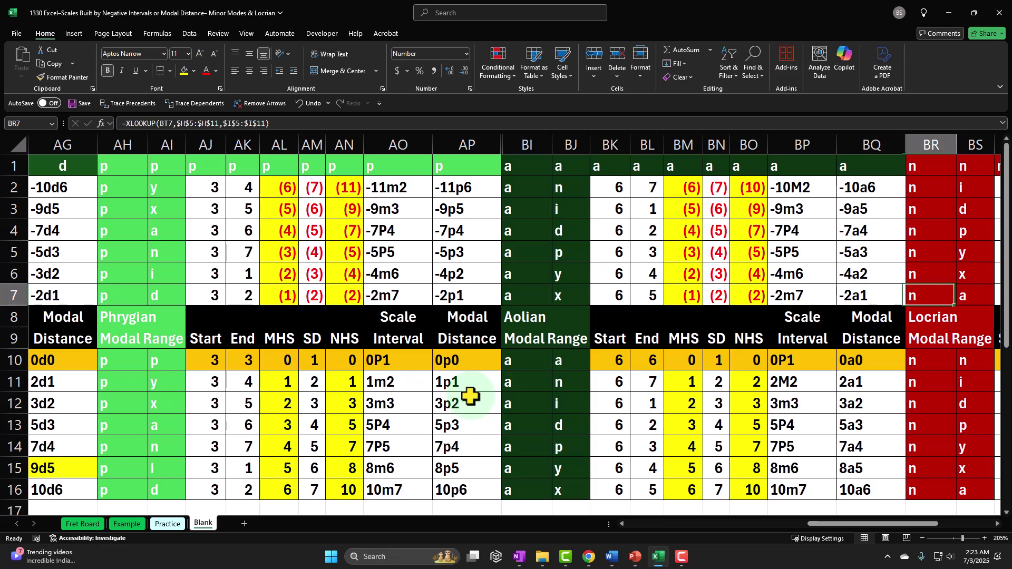
{"action": "key", "text": "Right"}
{"action": "key", "text": "Right"}
{"action": "key", "text": "Right"}
{"action": "key", "text": "Right"}
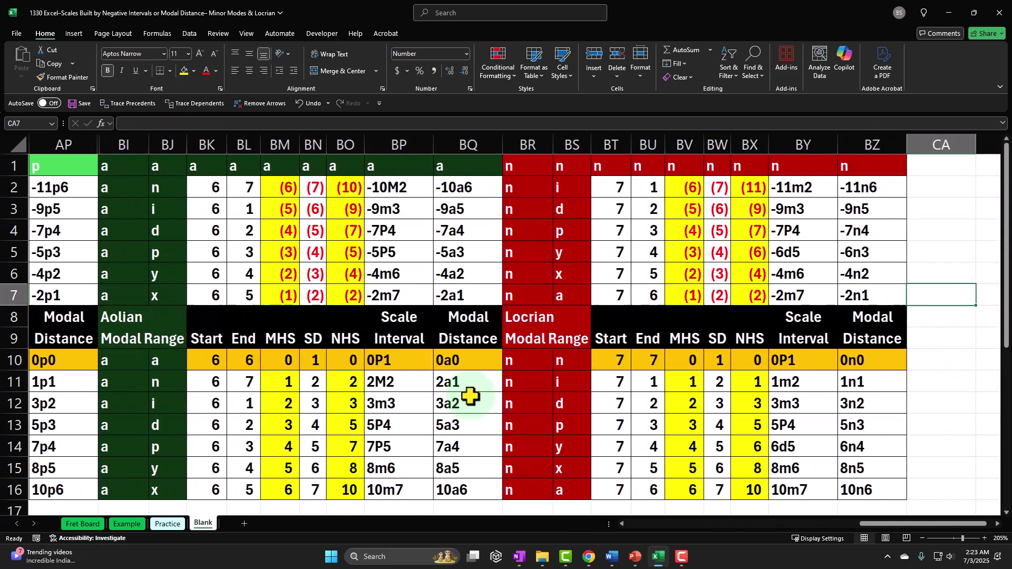
{"action": "key", "text": "Left"}
{"action": "key", "text": "Left"}
{"action": "key", "text": "Left"}
{"action": "key", "text": "Left"}
{"action": "key", "text": "Left"}
{"action": "key", "text": "Left"}
{"action": "key", "text": "Left"}
{"action": "key", "text": "Left"}
{"action": "key", "text": "Left"}
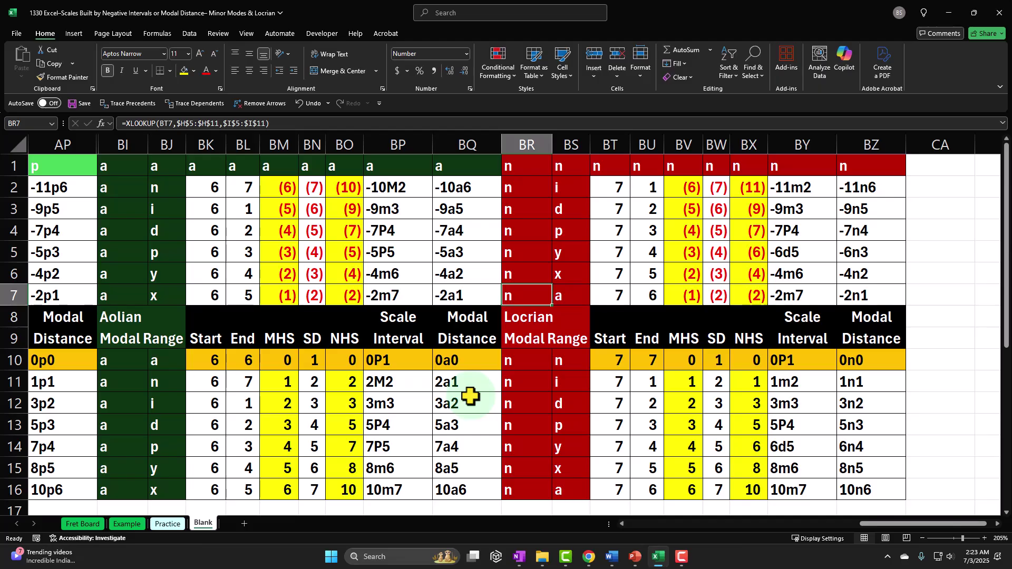
{"action": "key", "text": "Right"}
{"action": "key", "text": "Right"}
{"action": "key", "text": "Right"}
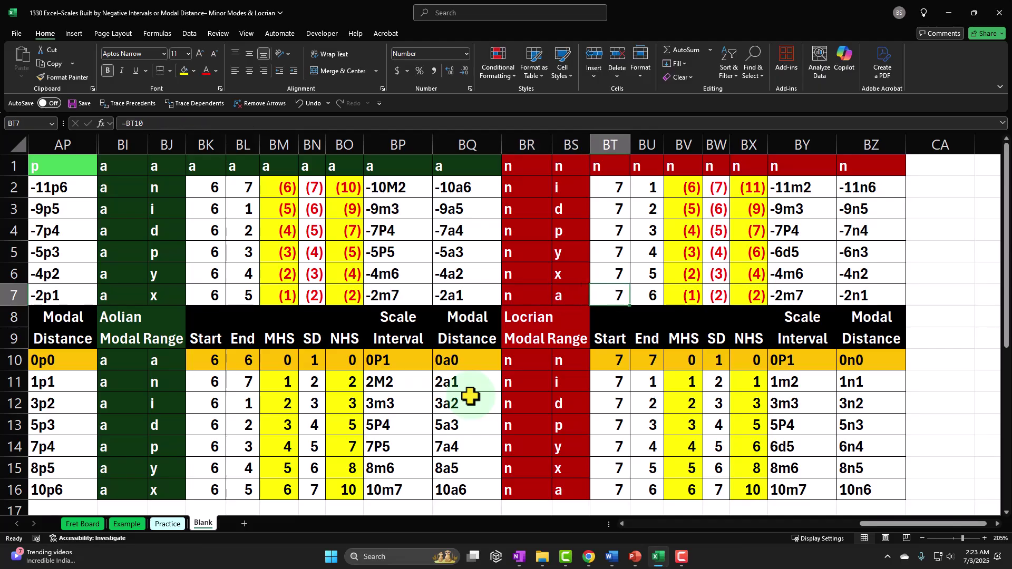
{"action": "key", "text": "Right"}
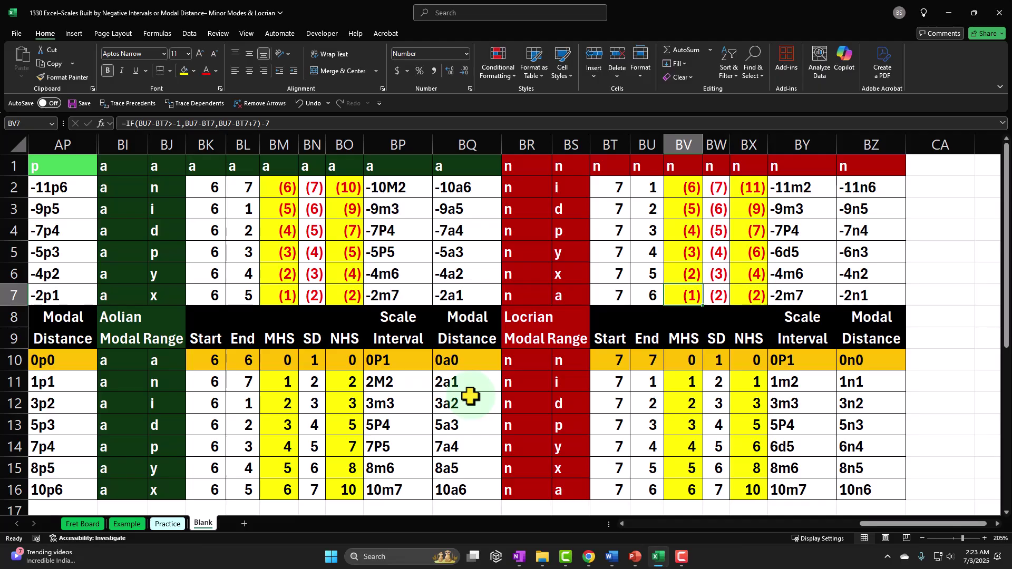
{"action": "key", "text": "Right"}
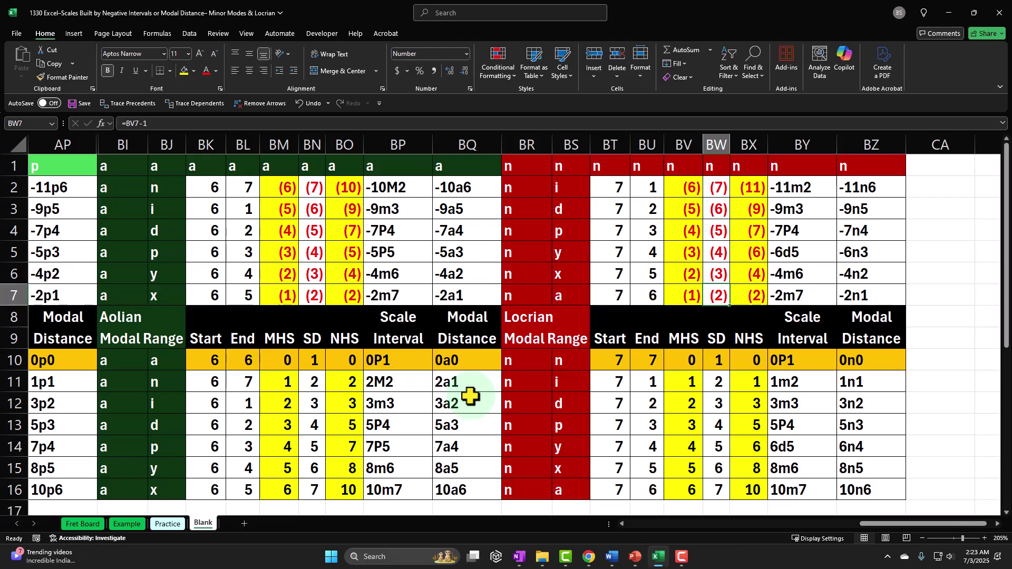
{"action": "key", "text": "Right"}
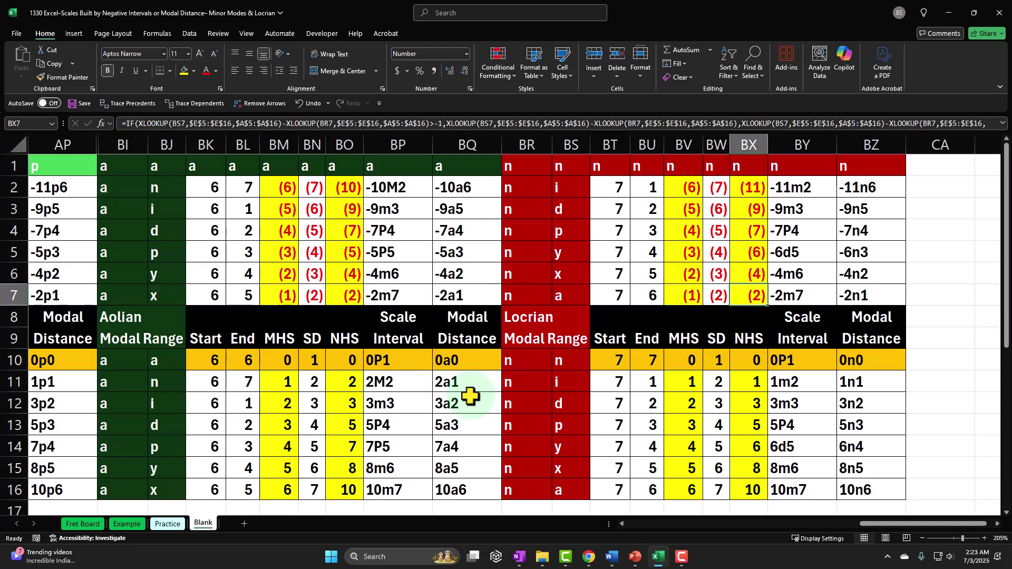
{"action": "key", "text": "Right"}
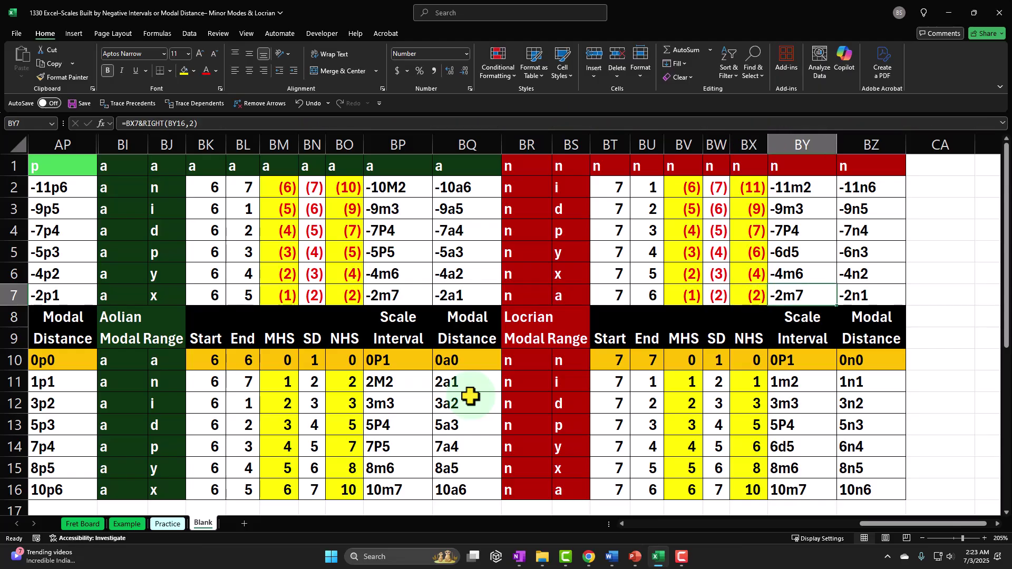
{"action": "key", "text": "Right"}
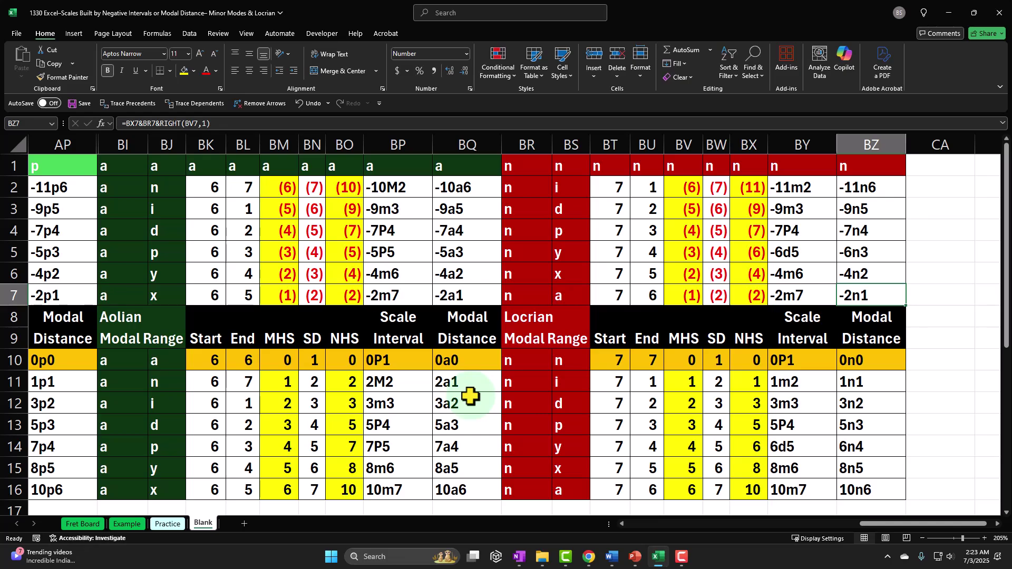
Step: Return to the Dorian block and examine its row 6 formulas from the Modal Range columns to Scale Interval
{"action": "key", "text": "Left"}
{"action": "key", "text": "Left"}
{"action": "key", "text": "Left"}
{"action": "key", "text": "Left"}
{"action": "key", "text": "Left"}
{"action": "key", "text": "Left"}
{"action": "key", "text": "Left"}
{"action": "key", "text": "Left"}
{"action": "key", "text": "Left"}
{"action": "key", "text": "Left"}
{"action": "key", "text": "Left"}
{"action": "key", "text": "Left"}
{"action": "key", "text": "Left"}
{"action": "key", "text": "Left"}
{"action": "key", "text": "Left"}
{"action": "key", "text": "Left"}
{"action": "key", "text": "Left"}
{"action": "key", "text": "Left"}
{"action": "key", "text": "Left"}
{"action": "key", "text": "Left"}
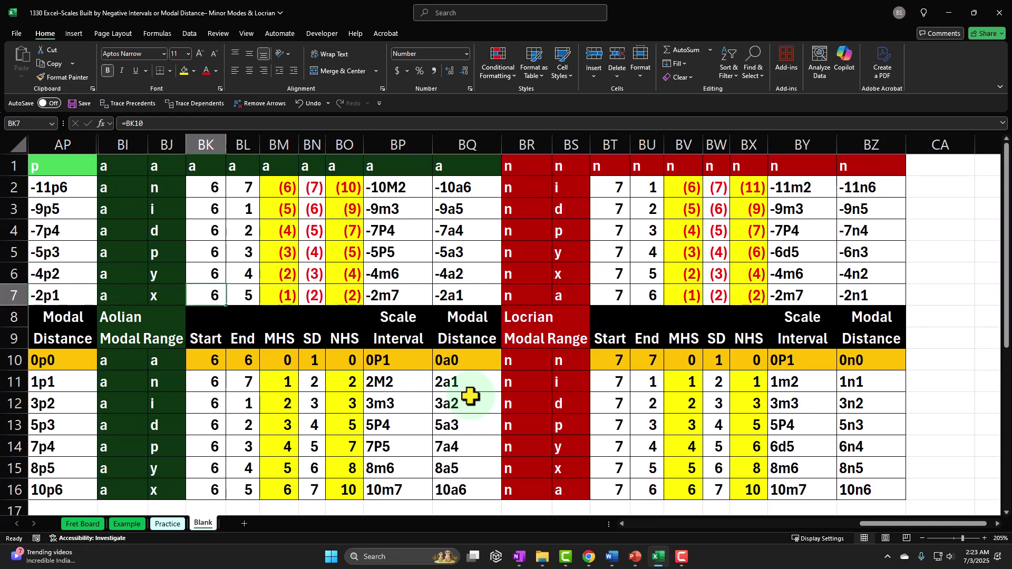
{"action": "key", "text": "Left"}
{"action": "key", "text": "Left"}
{"action": "key", "text": "Left"}
{"action": "key", "text": "Left"}
{"action": "key", "text": "Left"}
{"action": "key", "text": "Left"}
{"action": "key", "text": "Left"}
{"action": "key", "text": "Left"}
{"action": "key", "text": "Left"}
{"action": "key", "text": "Left"}
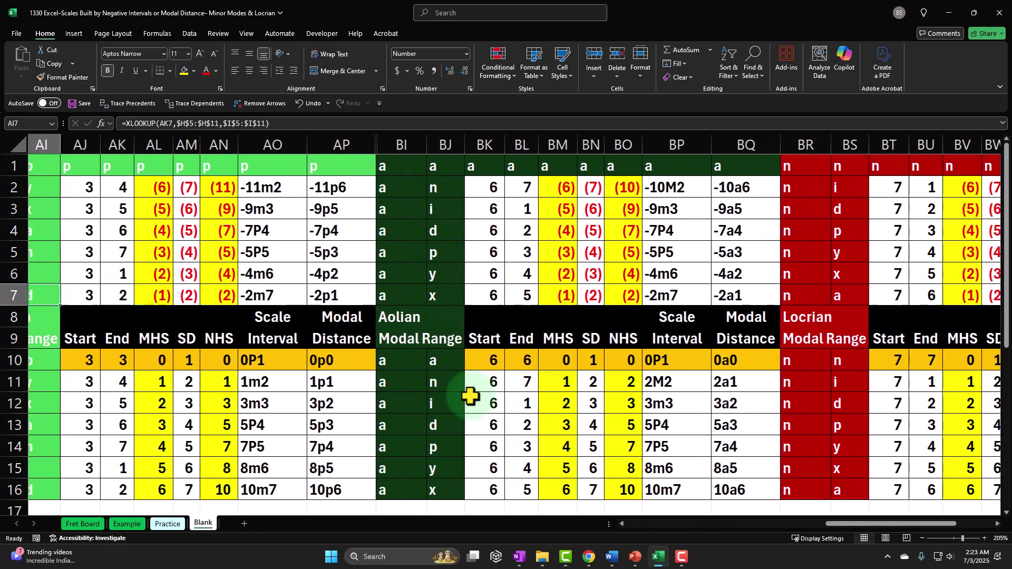
{"action": "key", "text": "Left"}
{"action": "key", "text": "Left"}
{"action": "key", "text": "Left"}
{"action": "key", "text": "Left"}
{"action": "key", "text": "Left"}
{"action": "key", "text": "Left"}
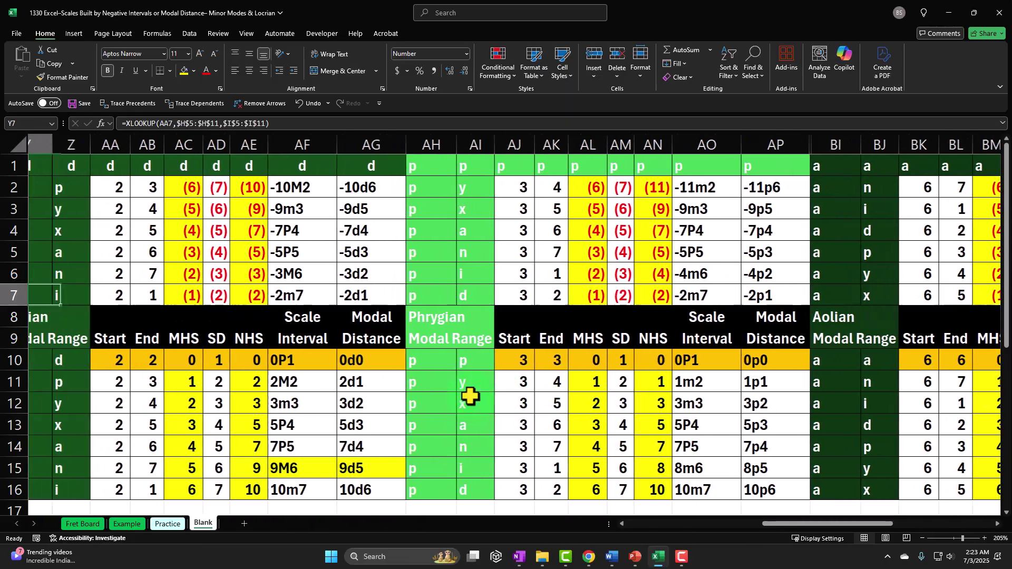
{"action": "key", "text": "Right"}
{"action": "key", "text": "Up"}
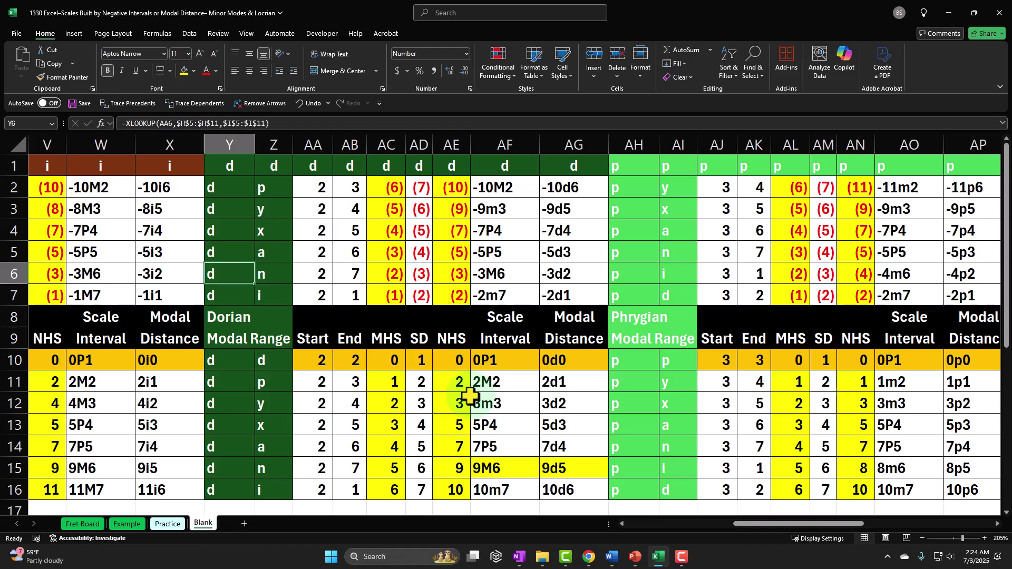
{"action": "key", "text": "Right"}
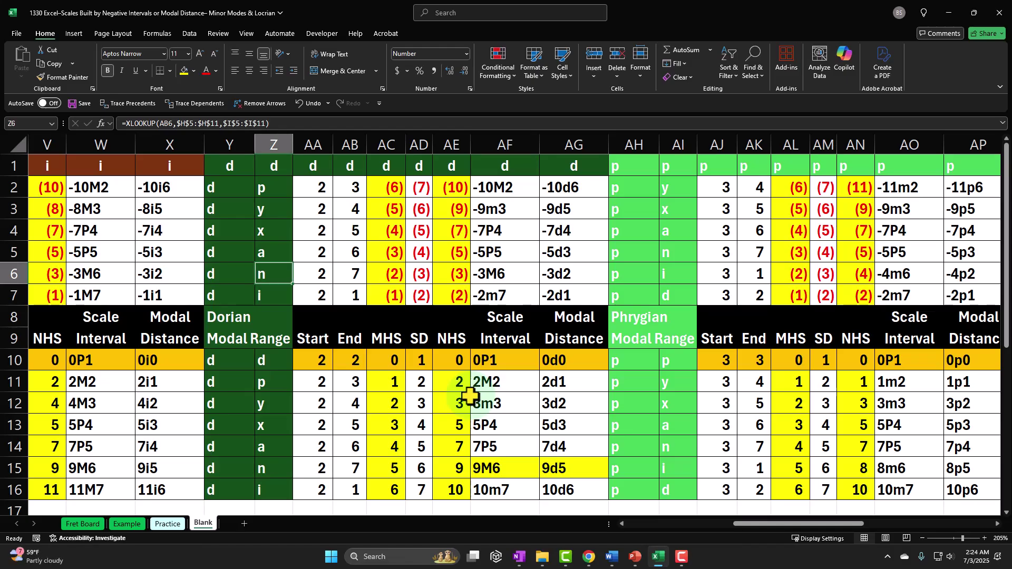
{"action": "key", "text": "Right"}
{"action": "key", "text": "Right"}
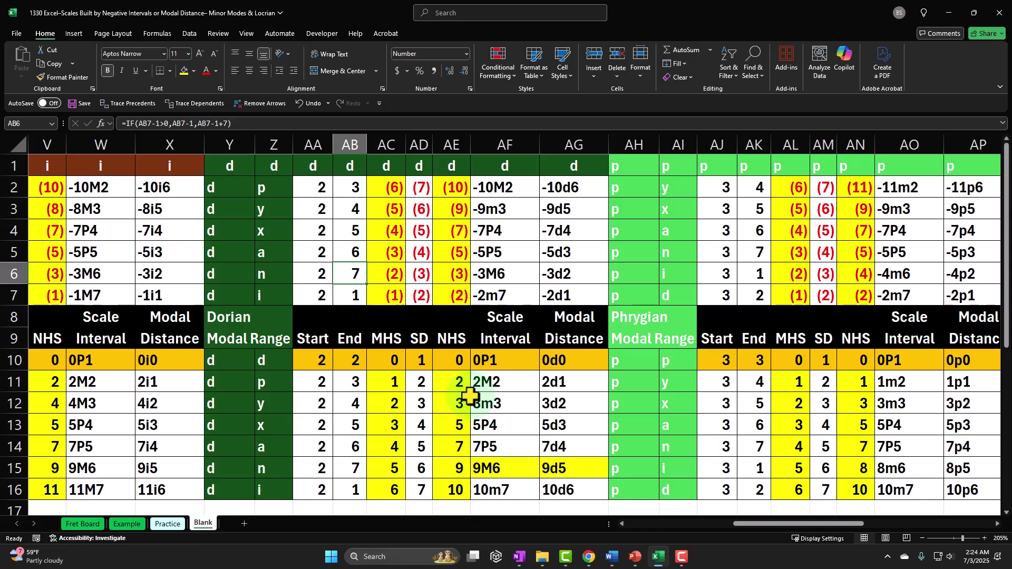
{"action": "key", "text": "Right"}
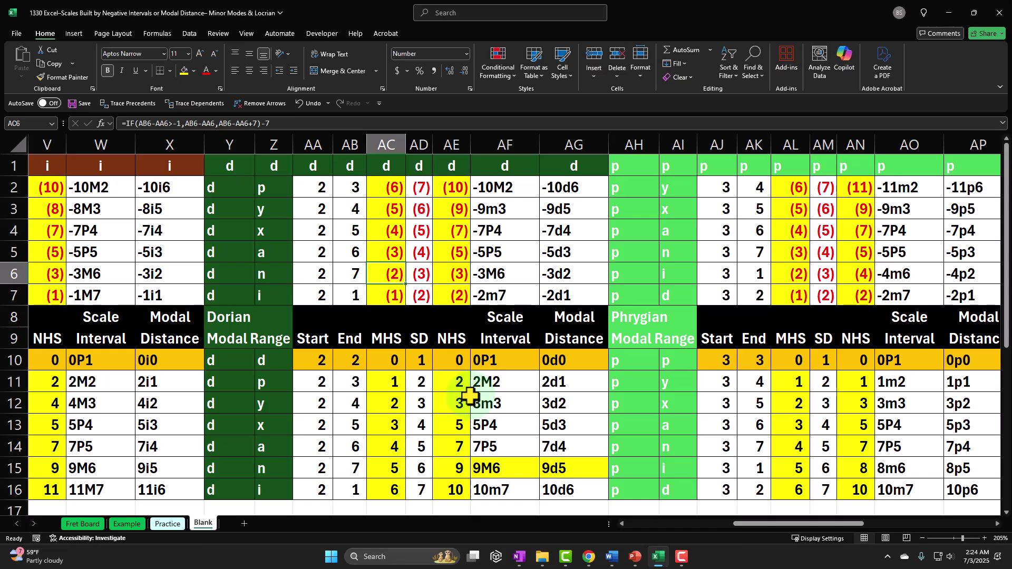
{"action": "key", "text": "Right"}
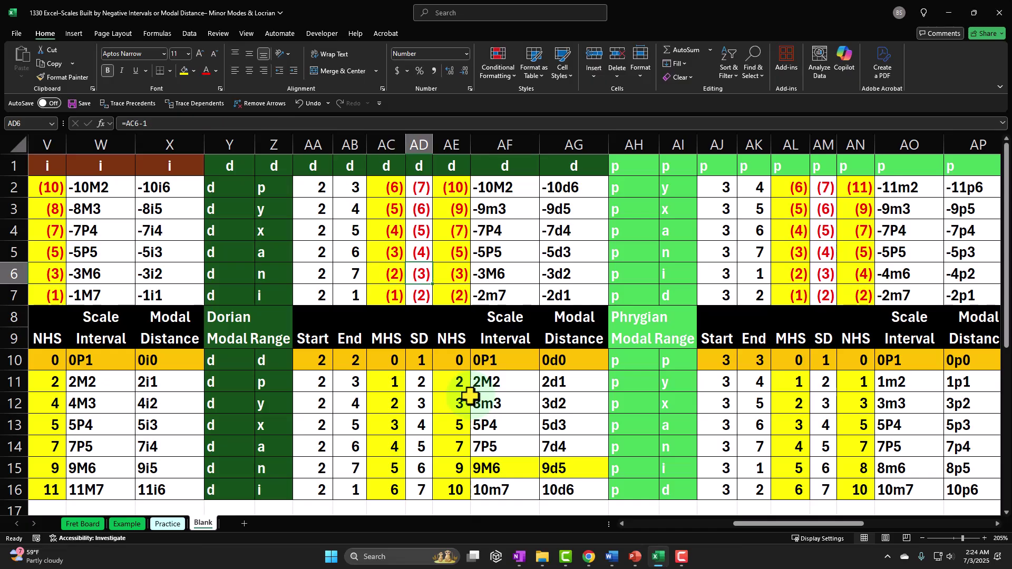
{"action": "key", "text": "Right"}
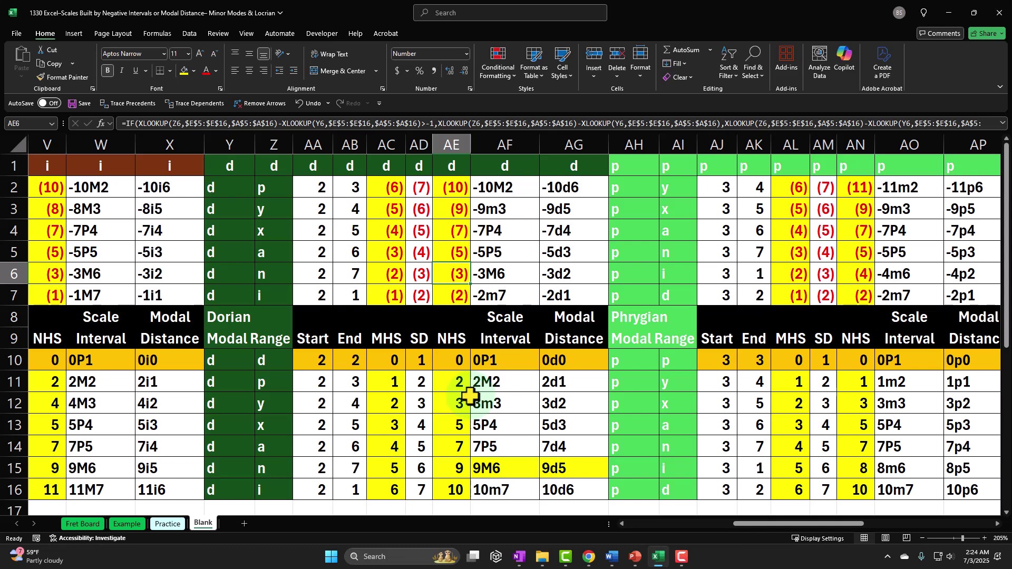
{"action": "key", "text": "Right"}
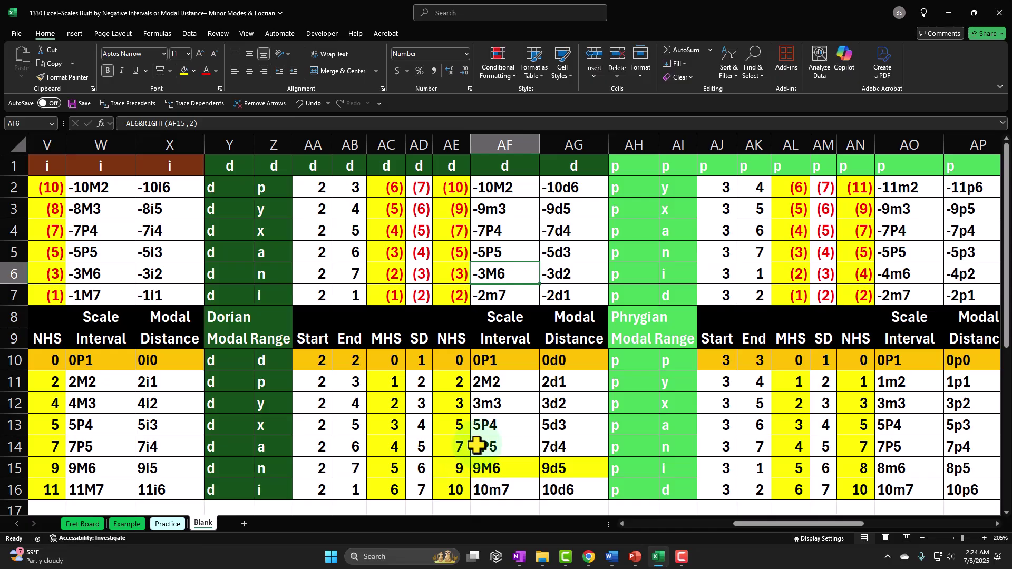
{"action": "left_click", "coordinate": [510, 277]}
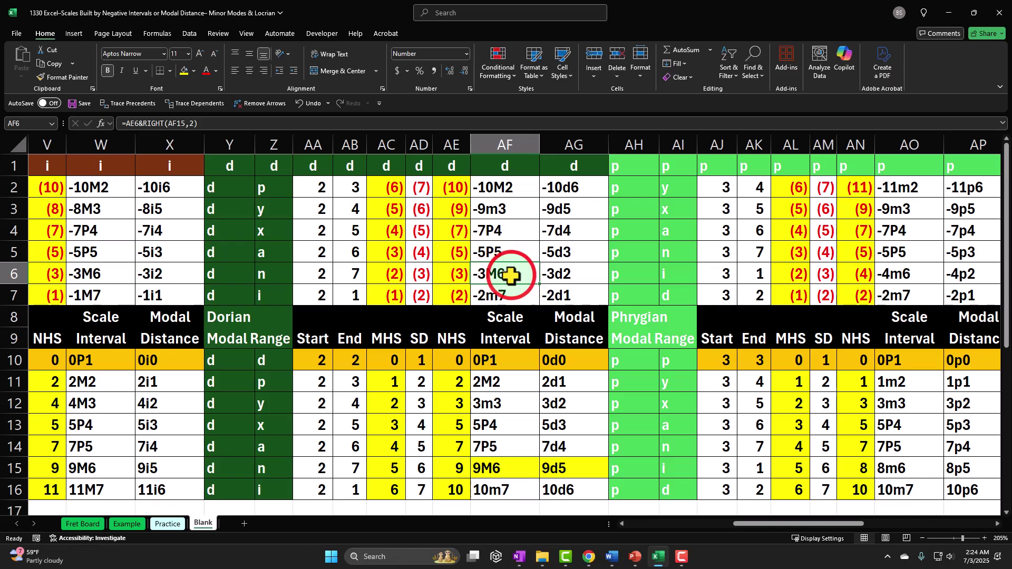
Step: Fill the Dorian row 6 Scale Interval and Modal Distance cells (AF6:AG6) with yellow and examine the Modal Distance formula
{"action": "left_click_drag", "start_coordinate": [510, 278], "coordinate": [541, 275]}
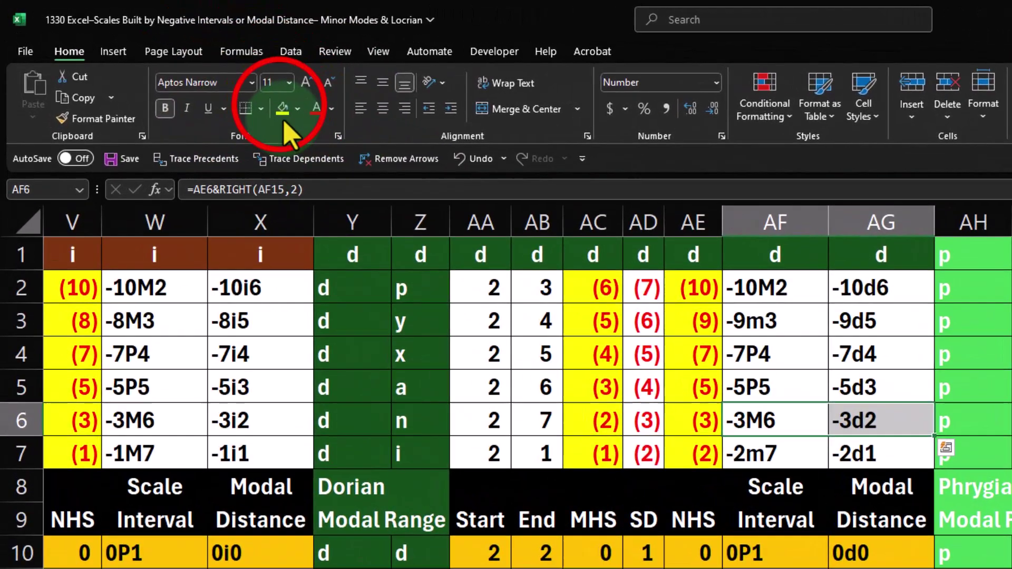
{"action": "left_click", "coordinate": [283, 117]}
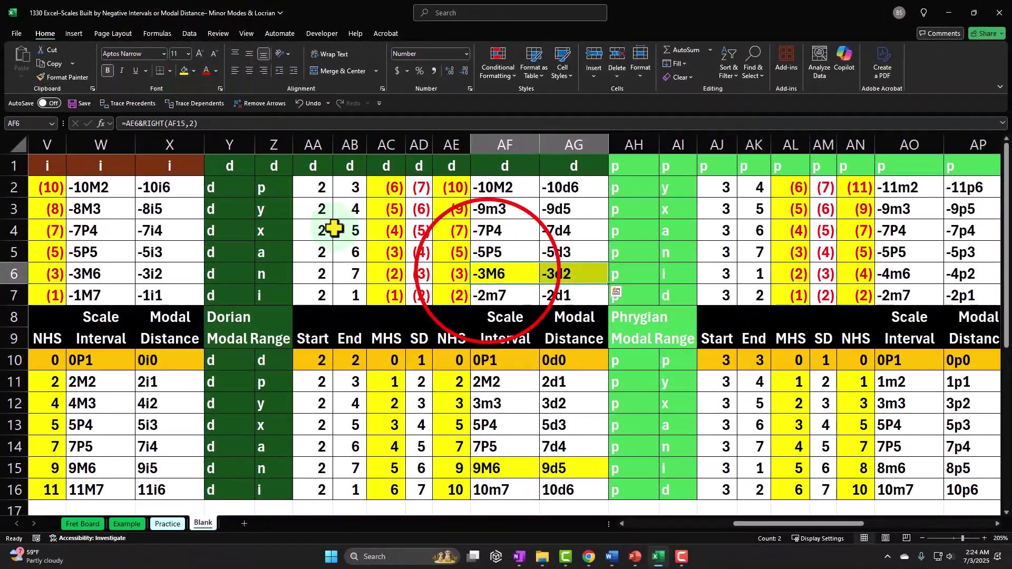
{"action": "left_click", "coordinate": [734, 417]}
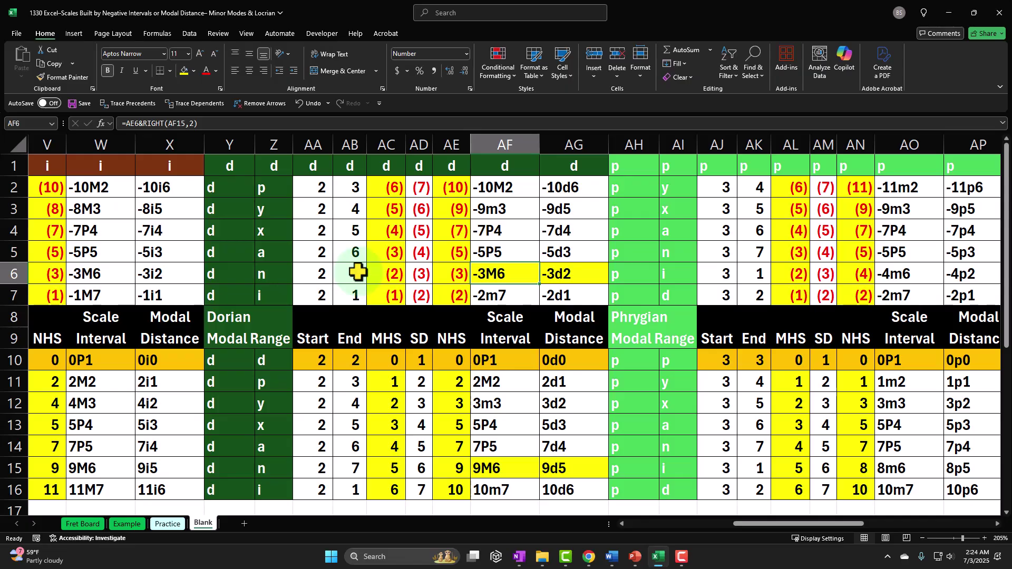
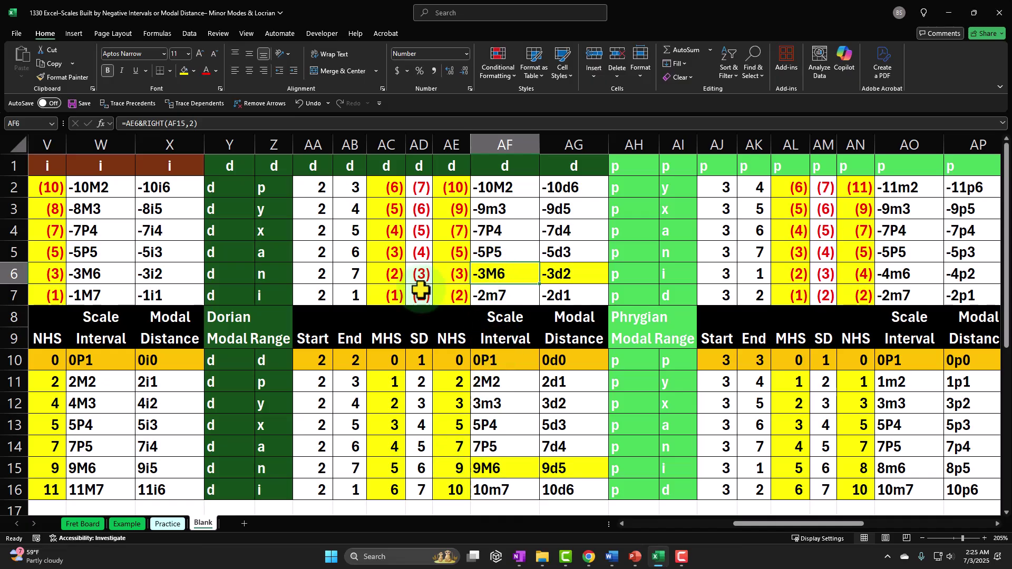
{"action": "key", "text": "Right"}
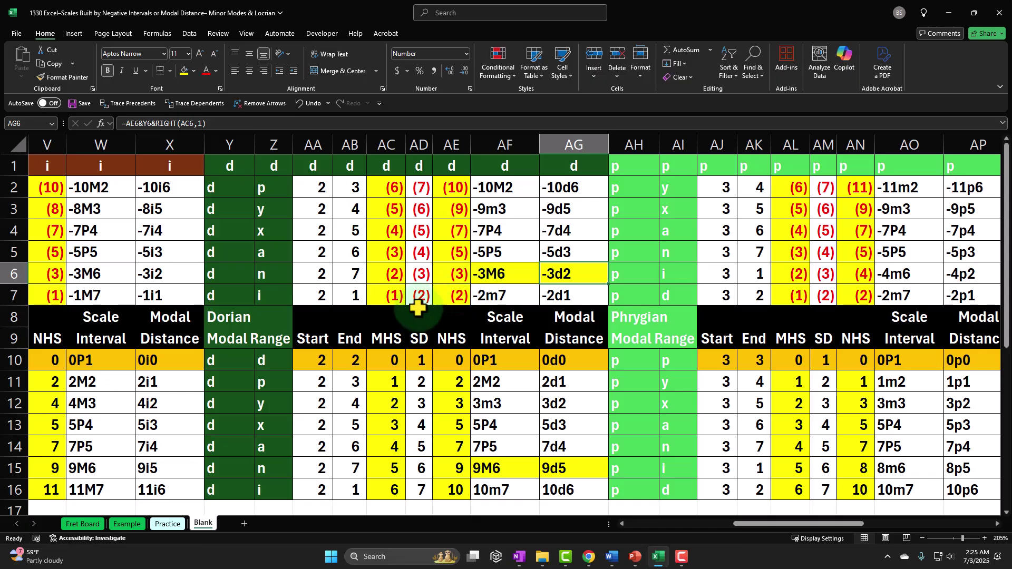
Step: Examine the row 6 formulas of the Phrygian block cell by cell, from the Modal Range columns to Modal Distance
{"action": "key", "text": "Right"}
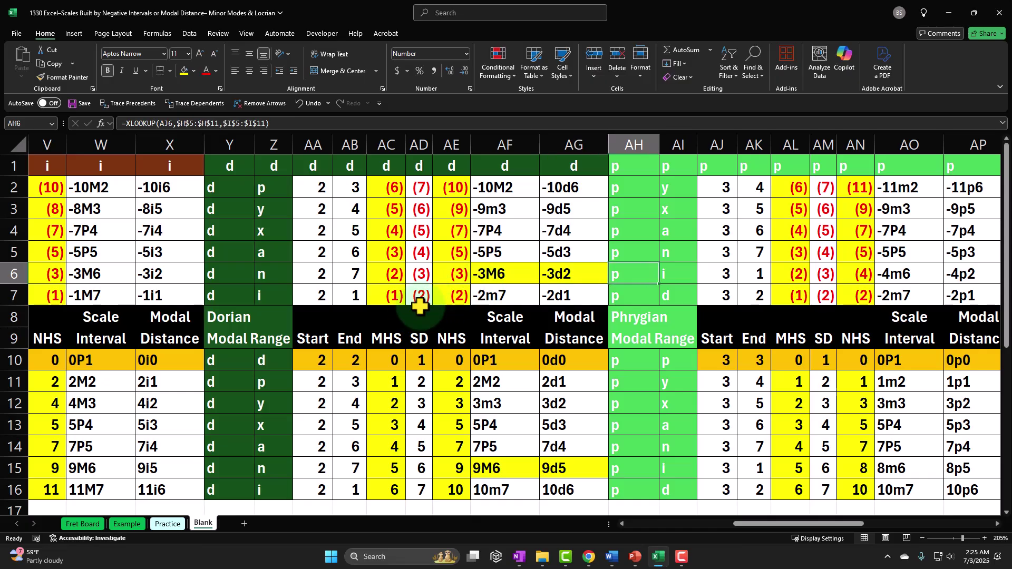
{"action": "key", "text": "Right"}
{"action": "key", "text": "Right"}
{"action": "key", "text": "Right"}
{"action": "key", "text": "Right"}
{"action": "key", "text": "Right"}
{"action": "key", "text": "Right"}
{"action": "key", "text": "Right"}
{"action": "key", "text": "Right"}
{"action": "key", "text": "Right"}
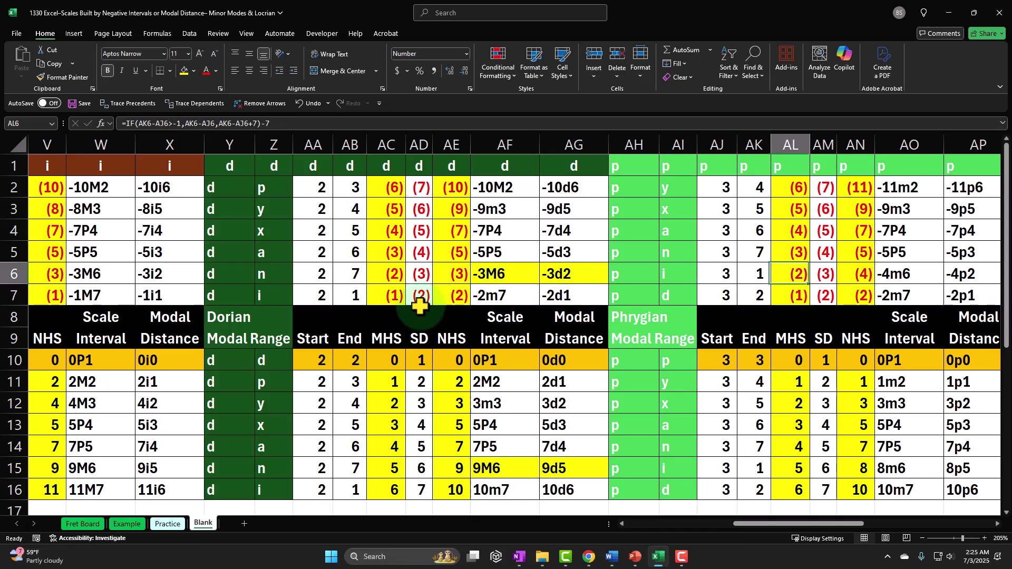
{"action": "key", "text": "Left"}
{"action": "key", "text": "Left"}
{"action": "key", "text": "Left"}
{"action": "key", "text": "Left"}
{"action": "key", "text": "Left"}
{"action": "key", "text": "Left"}
{"action": "key", "text": "Left"}
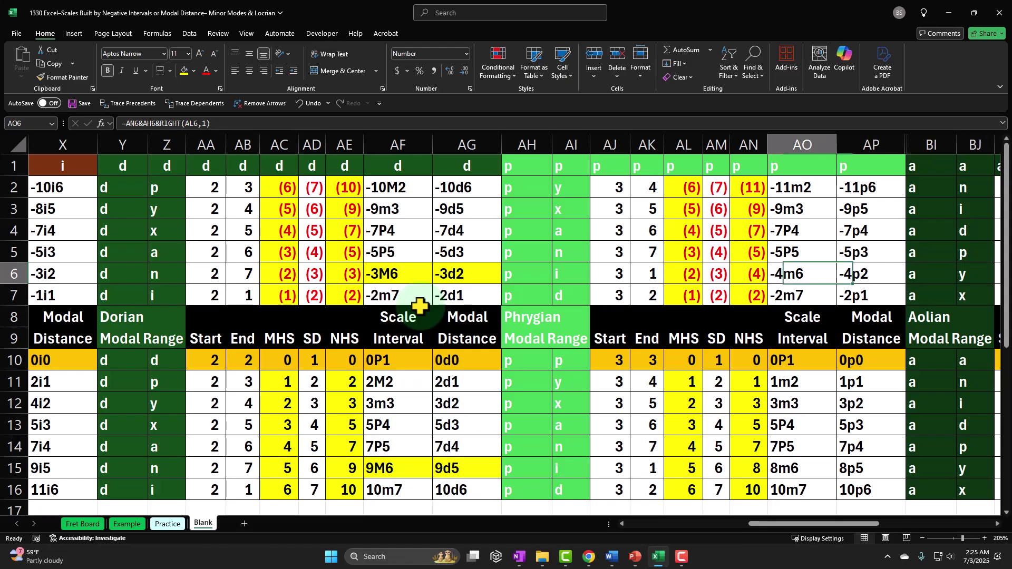
{"action": "key", "text": "Left"}
{"action": "key", "text": "Left"}
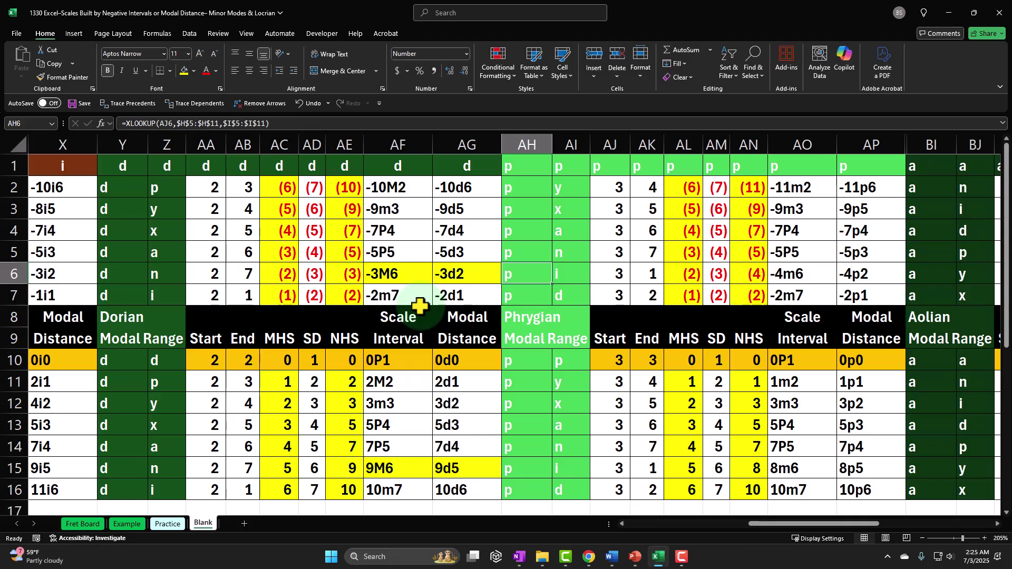
{"action": "key", "text": "Right"}
{"action": "key", "text": "Right"}
{"action": "key", "text": "Right"}
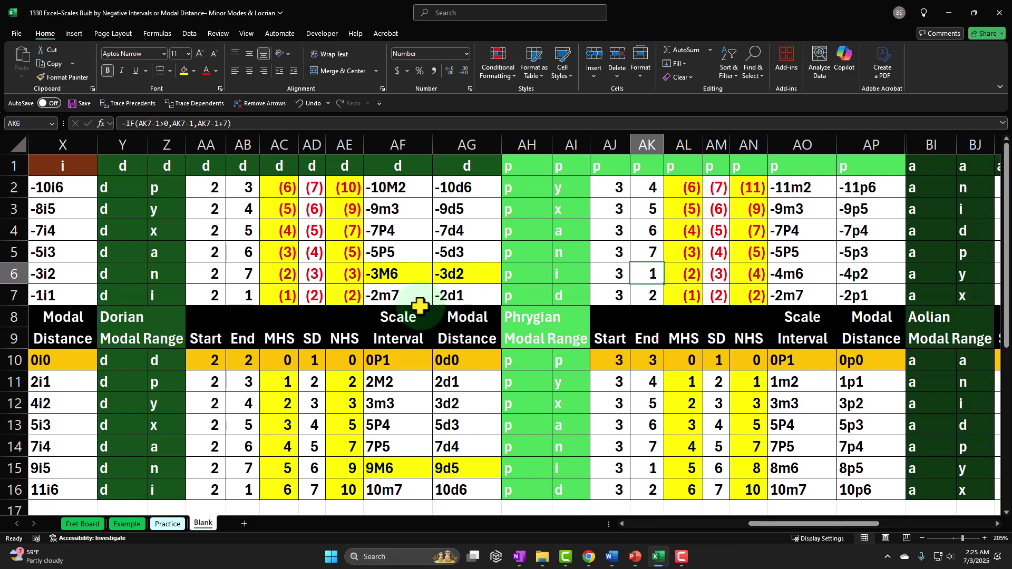
{"action": "key", "text": "Right"}
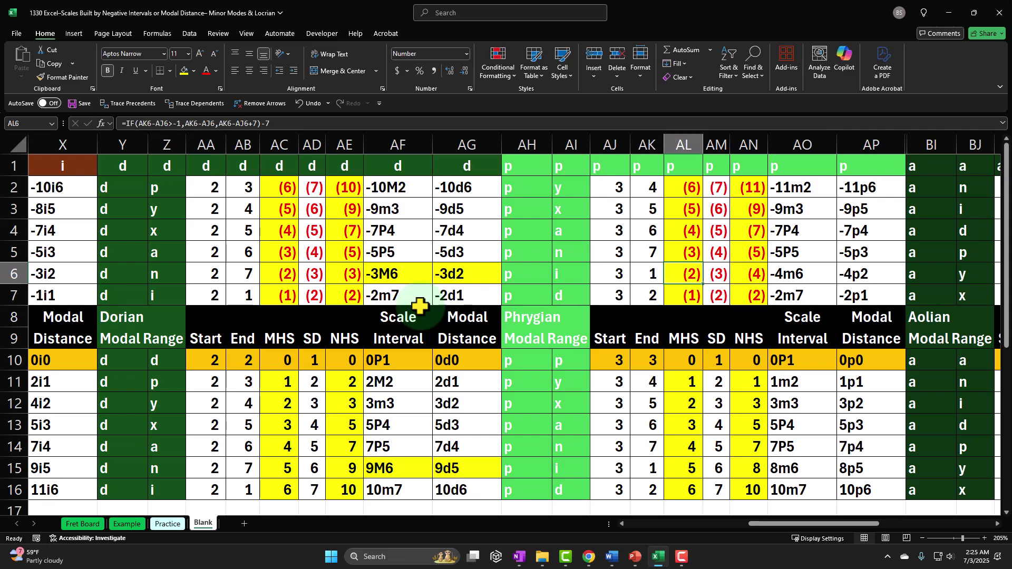
{"action": "key", "text": "Right"}
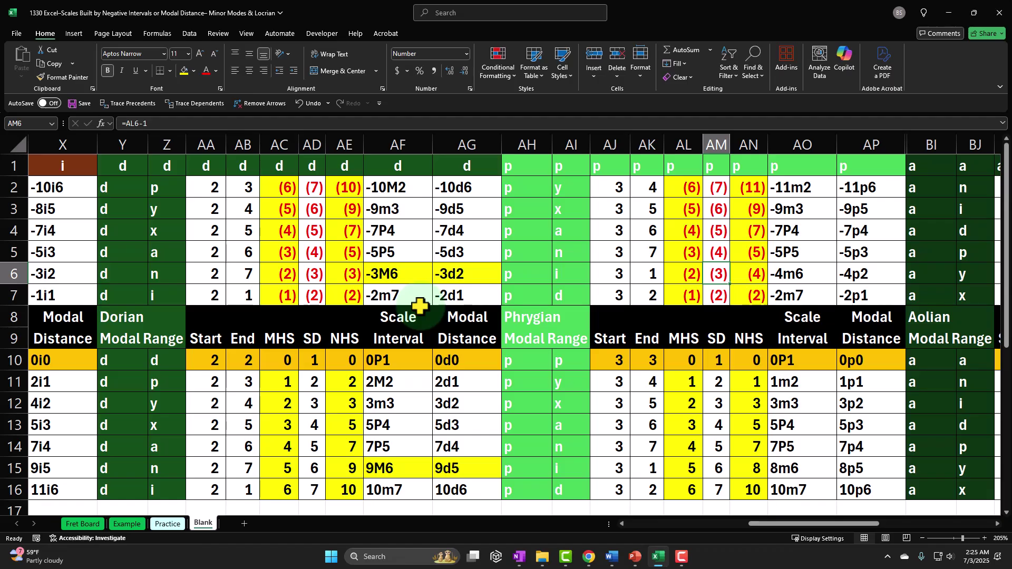
{"action": "key", "text": "Right"}
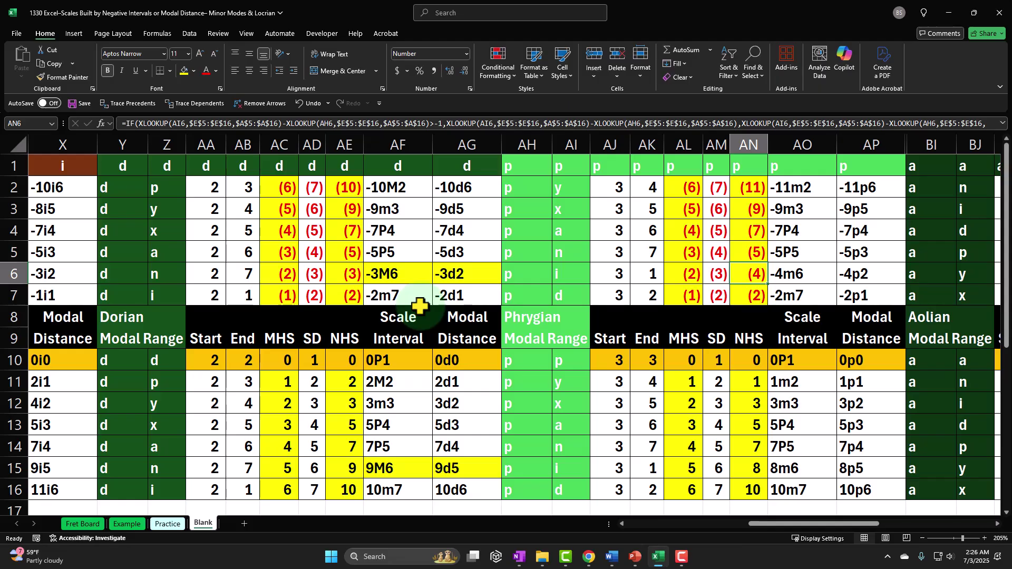
{"action": "key", "text": "Right"}
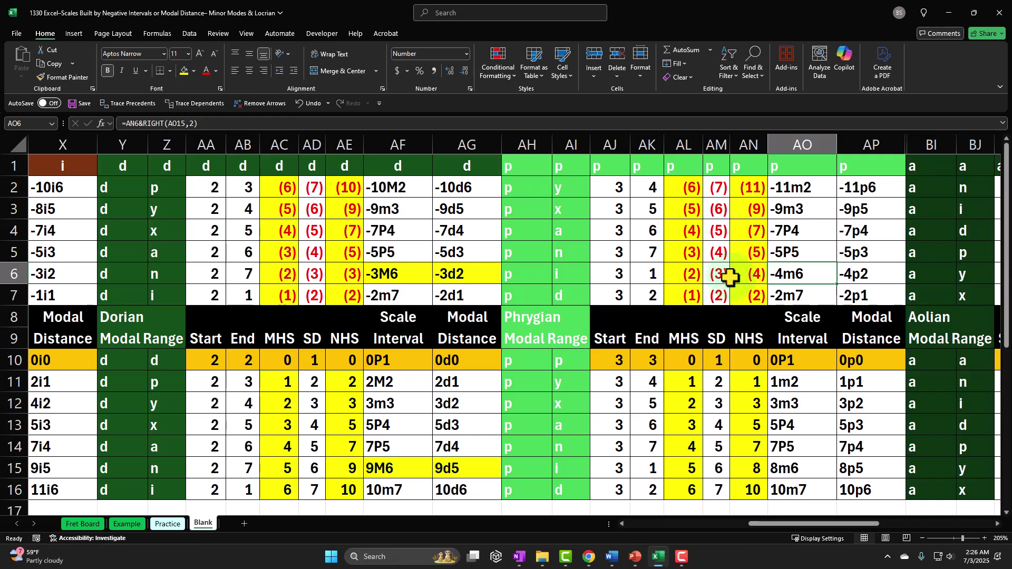
{"action": "key", "text": "Right"}
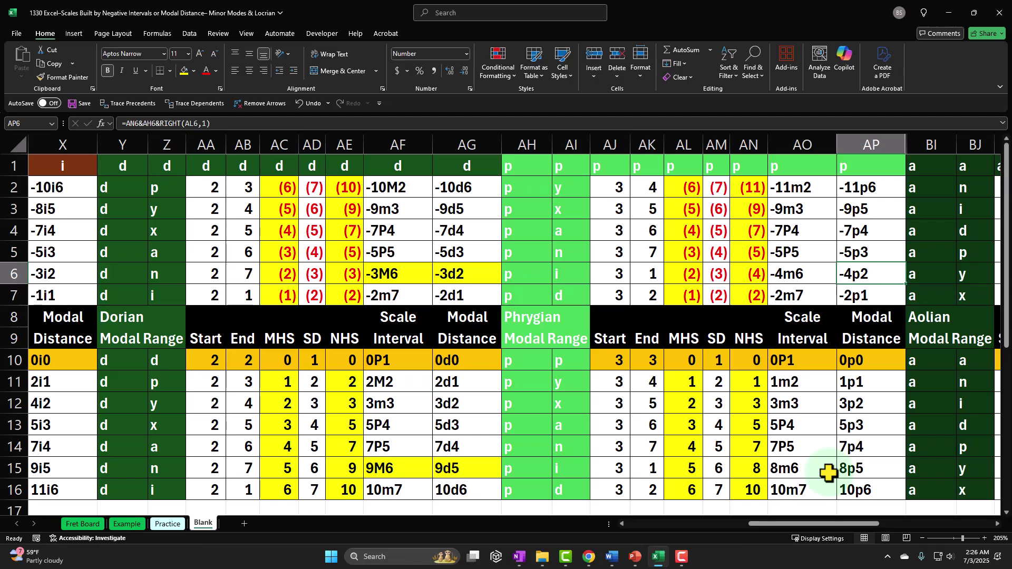
Step: Examine the row 6 formulas of the Aolian block cell by cell, from the Modal Range columns to Modal Distance
{"action": "key", "text": "Right"}
{"action": "key", "text": "Right"}
{"action": "key", "text": "Right"}
{"action": "key", "text": "Right"}
{"action": "key", "text": "Right"}
{"action": "key", "text": "Right"}
{"action": "key", "text": "Right"}
{"action": "key", "text": "Right"}
{"action": "key", "text": "Right"}
{"action": "key", "text": "Right"}
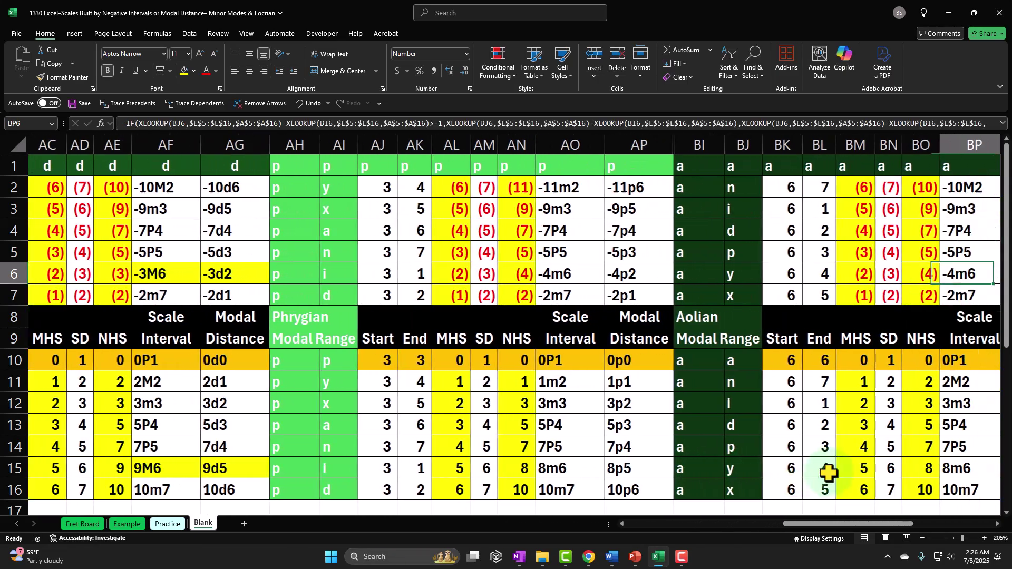
{"action": "key", "text": "Right"}
{"action": "key", "text": "Left"}
{"action": "key", "text": "Left"}
{"action": "key", "text": "Left"}
{"action": "key", "text": "Left"}
{"action": "key", "text": "Left"}
{"action": "key", "text": "Left"}
{"action": "key", "text": "Left"}
{"action": "key", "text": "Left"}
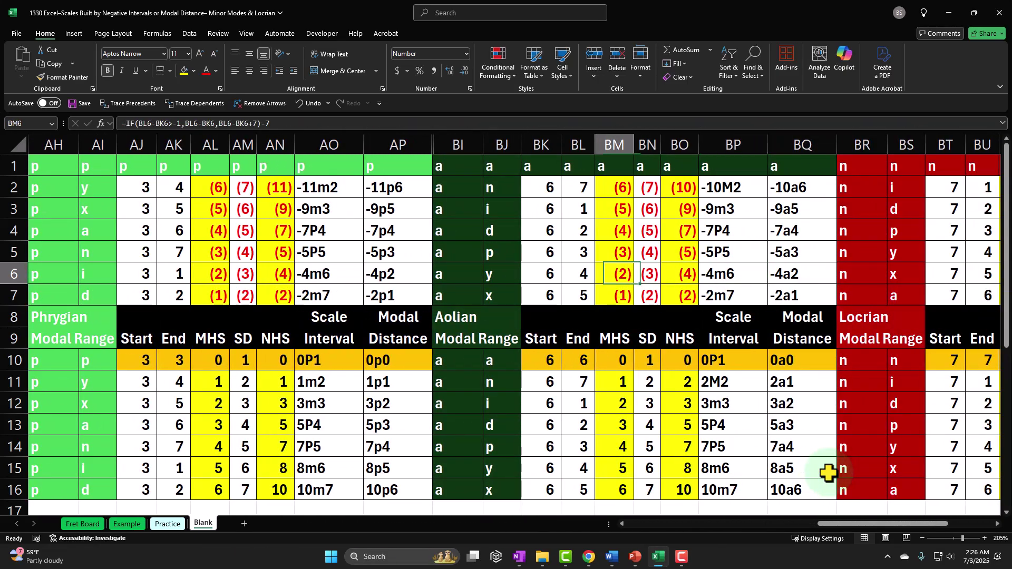
{"action": "key", "text": "Left"}
{"action": "key", "text": "Left"}
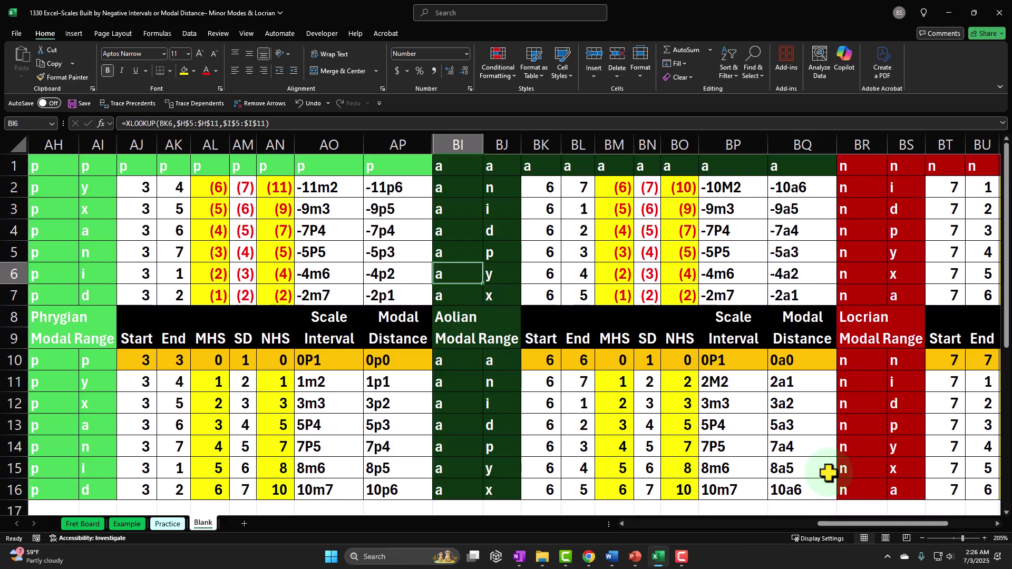
{"action": "key", "text": "Right"}
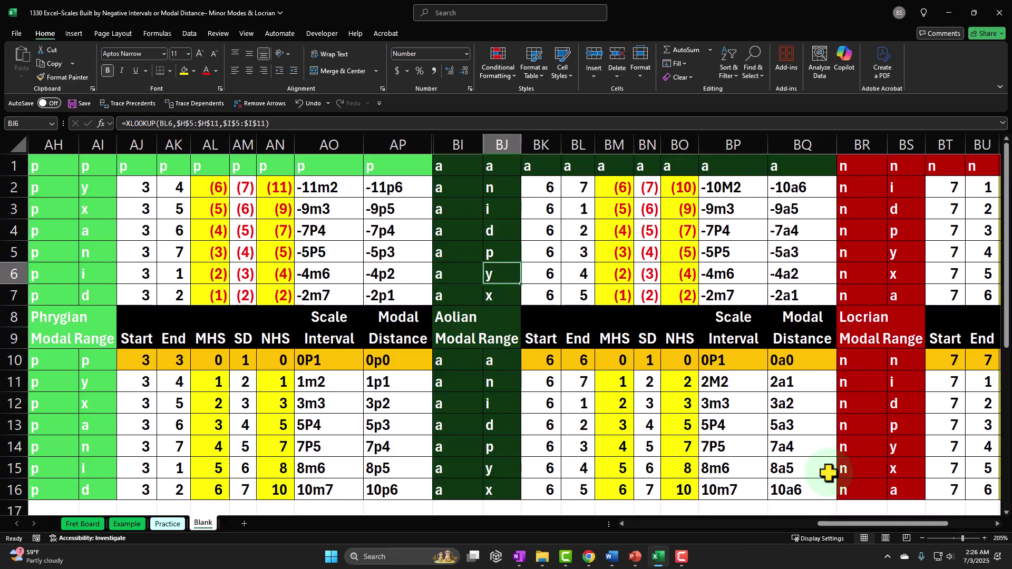
{"action": "key", "text": "Right"}
{"action": "key", "text": "Right"}
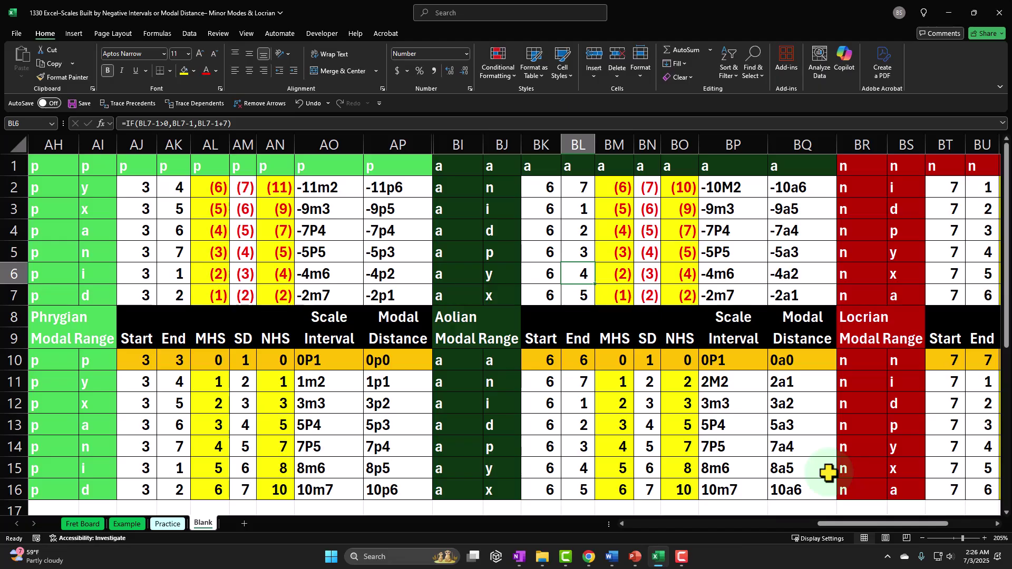
{"action": "key", "text": "Right"}
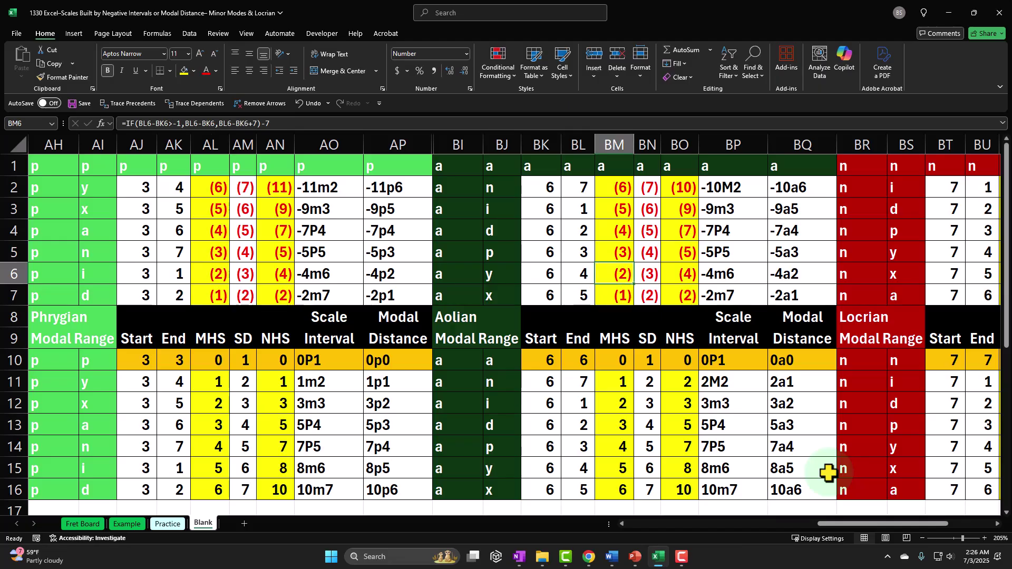
{"action": "key", "text": "Right"}
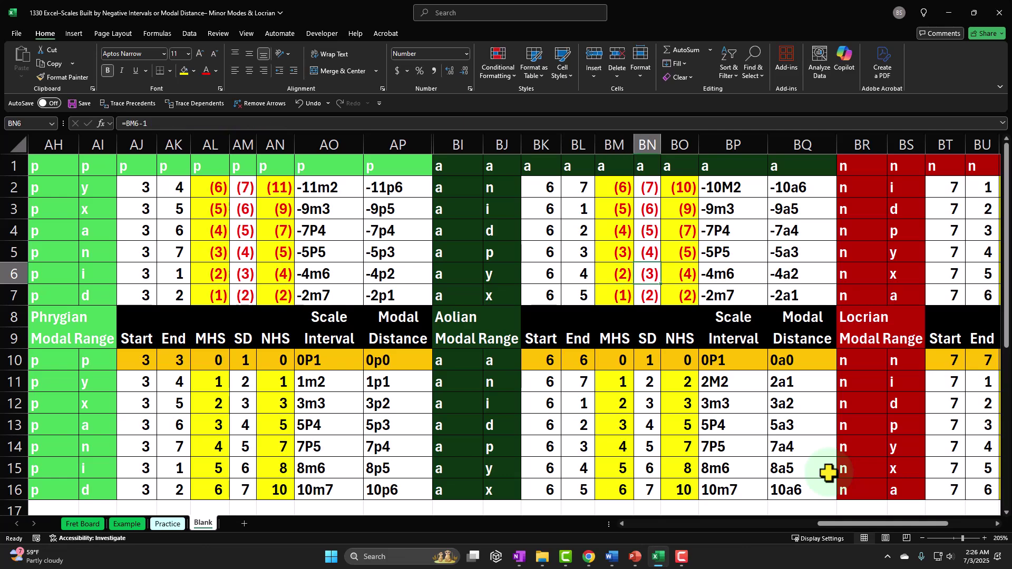
{"action": "key", "text": "Right"}
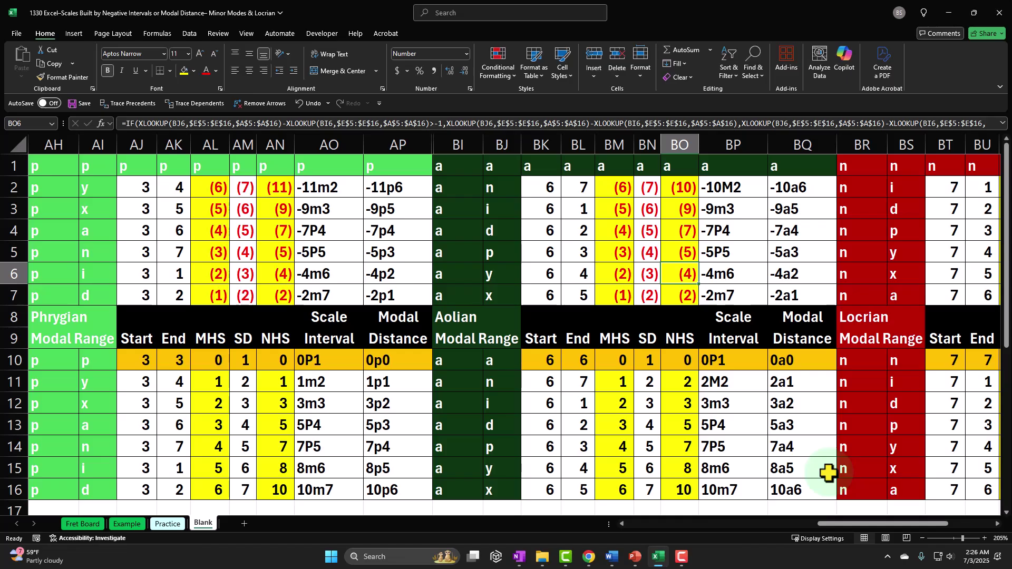
{"action": "key", "text": "Right"}
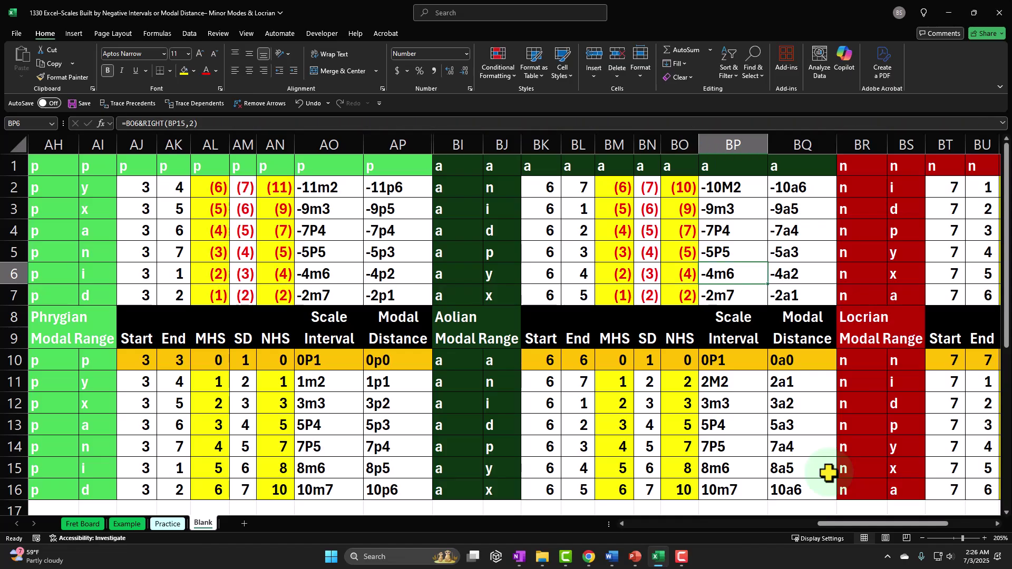
{"action": "key", "text": "Right"}
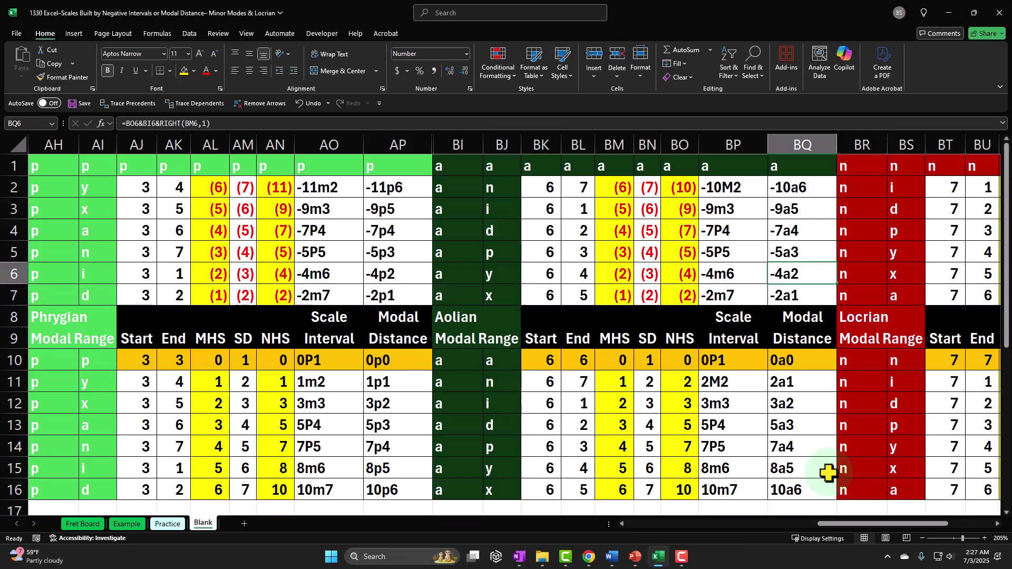
Step: Examine the row 6 formulas of the Locrian block cell by cell, from the Modal Range columns to Modal Distance
{"action": "key", "text": "Right"}
{"action": "key", "text": "Right"}
{"action": "key", "text": "Right"}
{"action": "key", "text": "Right"}
{"action": "key", "text": "Right"}
{"action": "key", "text": "Right"}
{"action": "key", "text": "Right"}
{"action": "key", "text": "Right"}
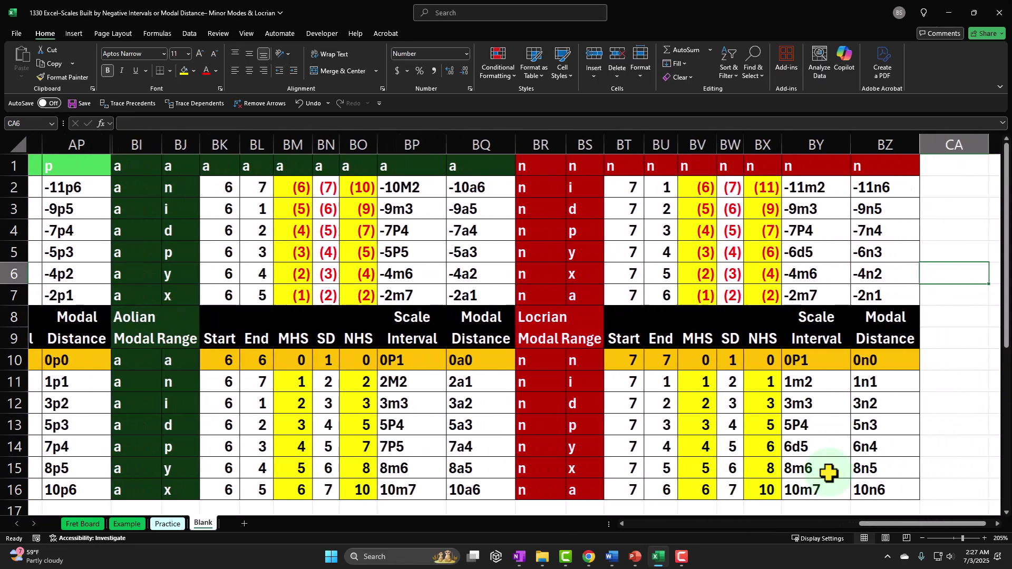
{"action": "key", "text": "Left"}
{"action": "key", "text": "Left"}
{"action": "key", "text": "Left"}
{"action": "key", "text": "Left"}
{"action": "key", "text": "Left"}
{"action": "key", "text": "Left"}
{"action": "key", "text": "Left"}
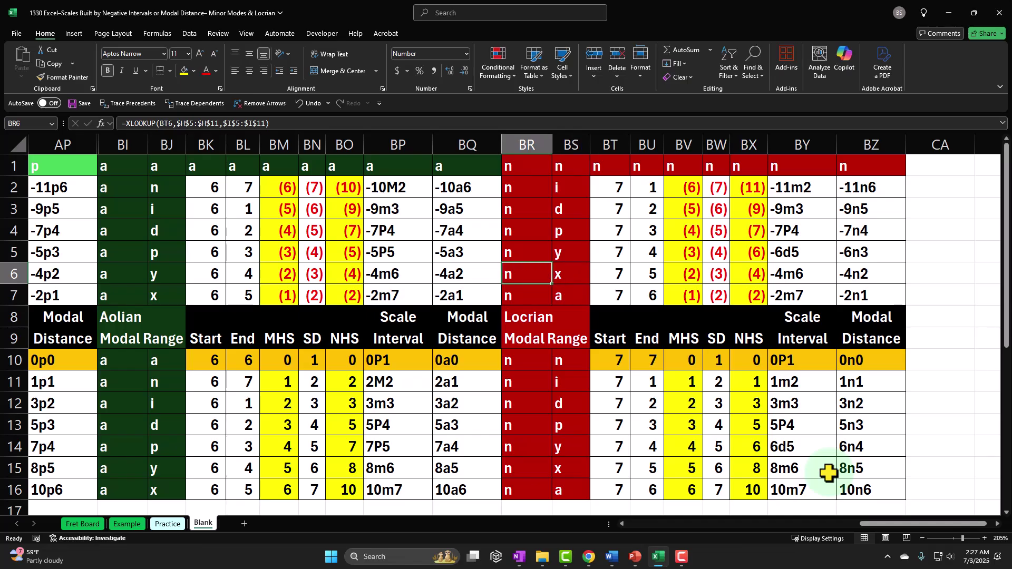
{"action": "key", "text": "Right"}
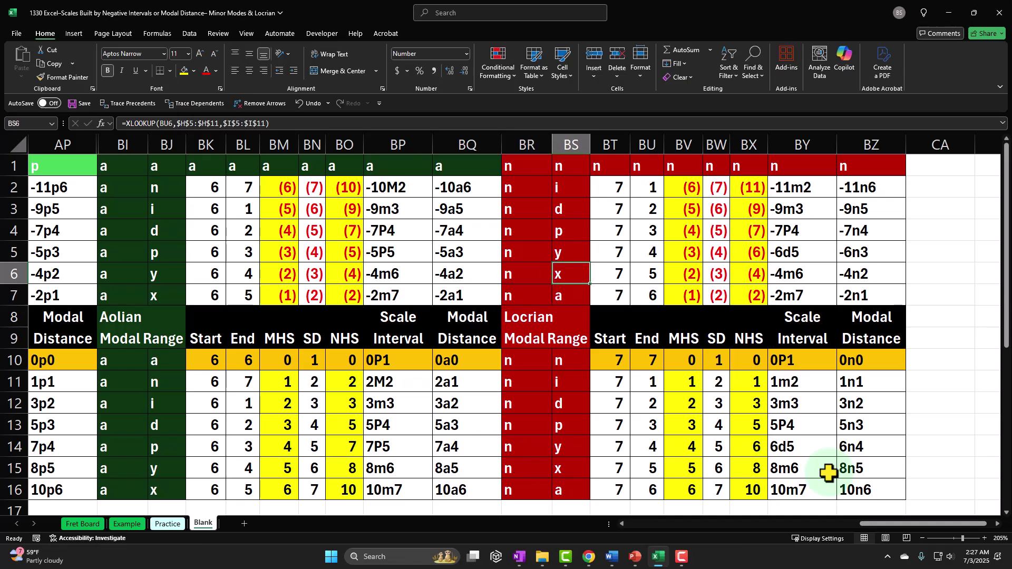
{"action": "key", "text": "Right"}
{"action": "key", "text": "Right"}
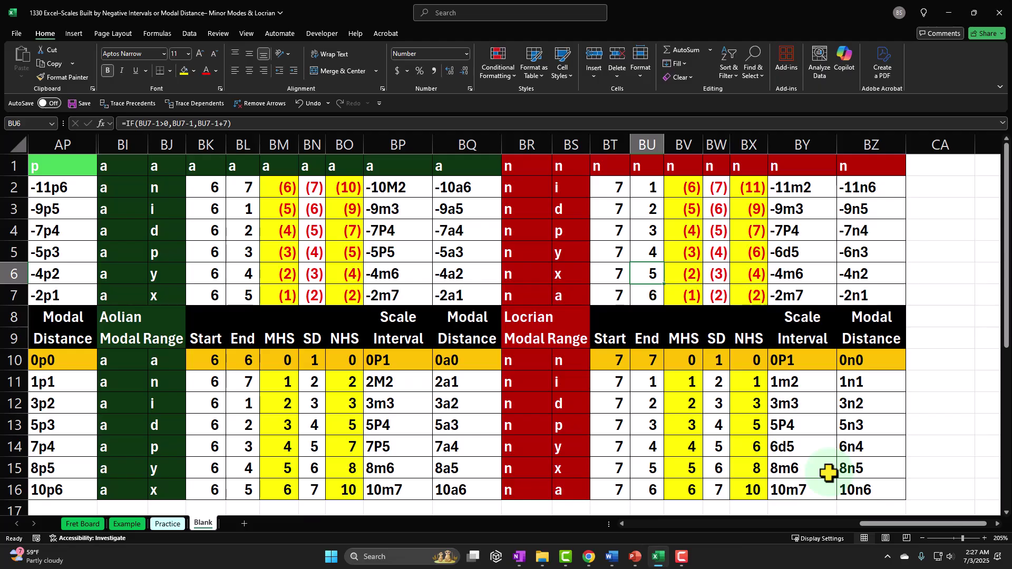
{"action": "key", "text": "Right"}
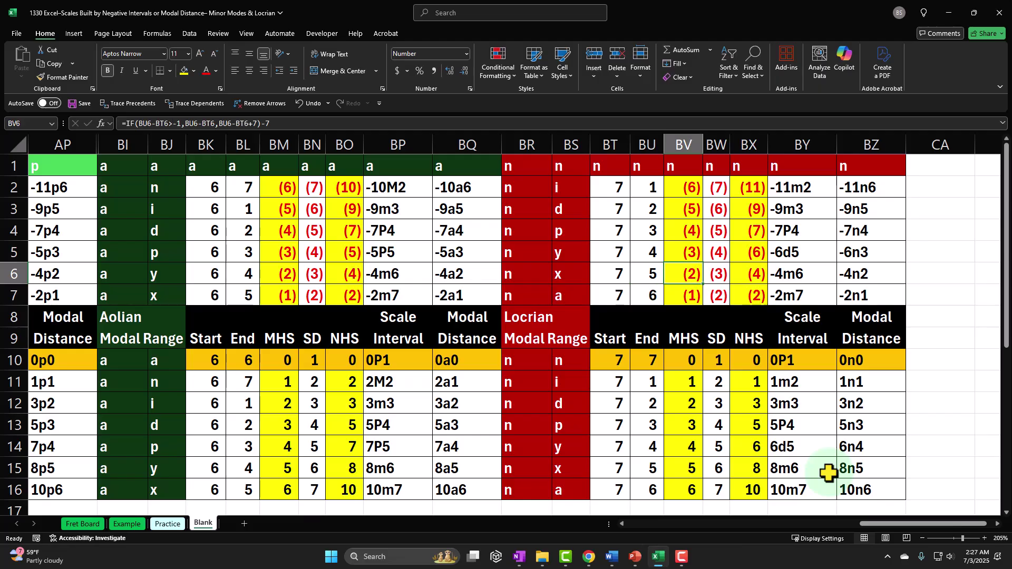
{"action": "key", "text": "Right"}
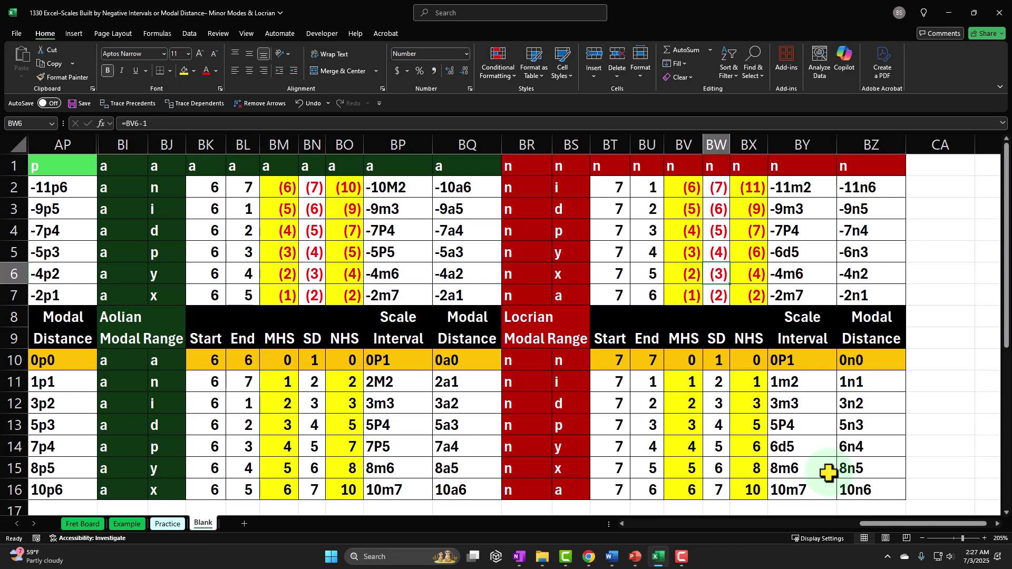
{"action": "key", "text": "Right"}
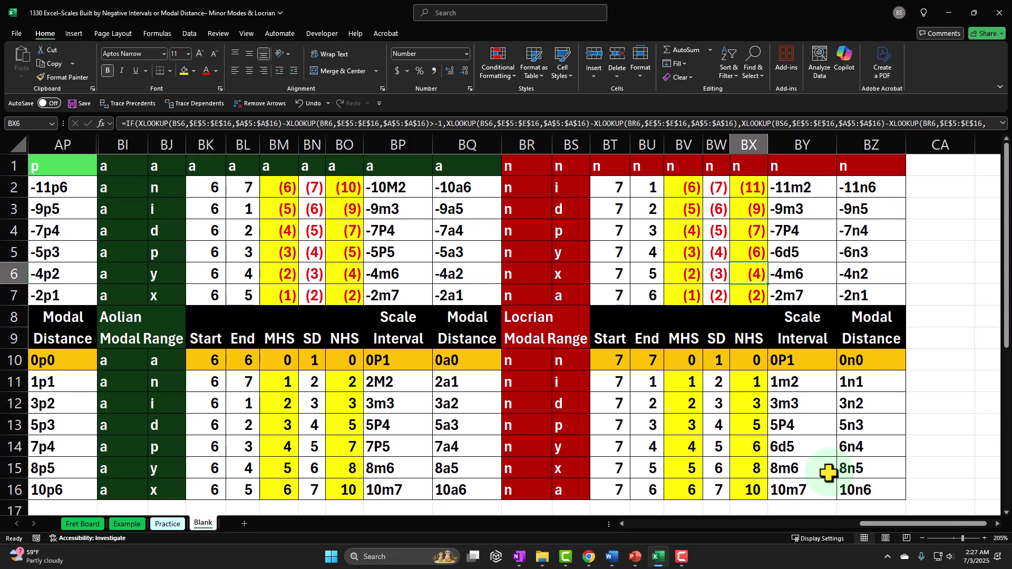
{"action": "key", "text": "Right"}
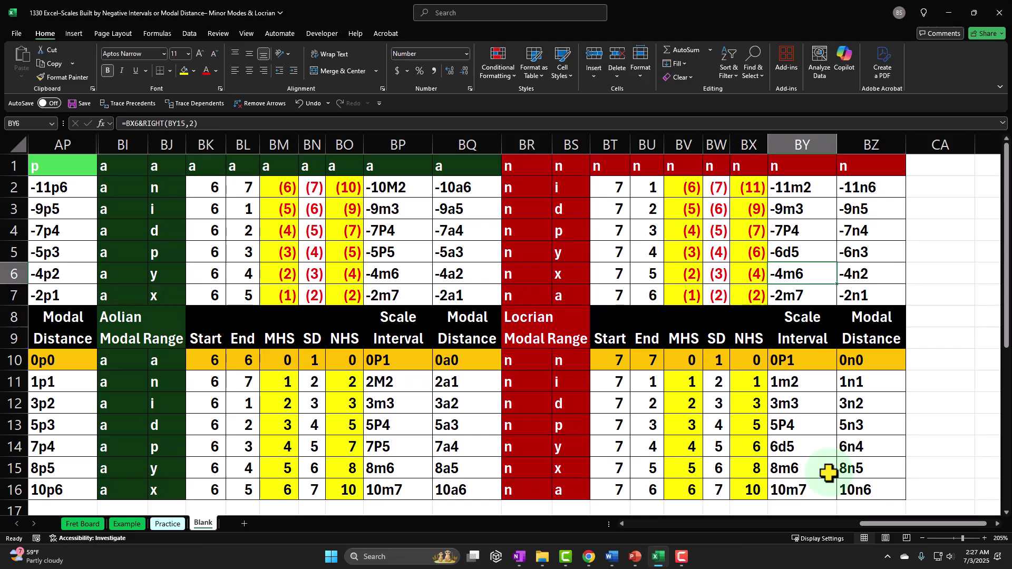
{"action": "key", "text": "Right"}
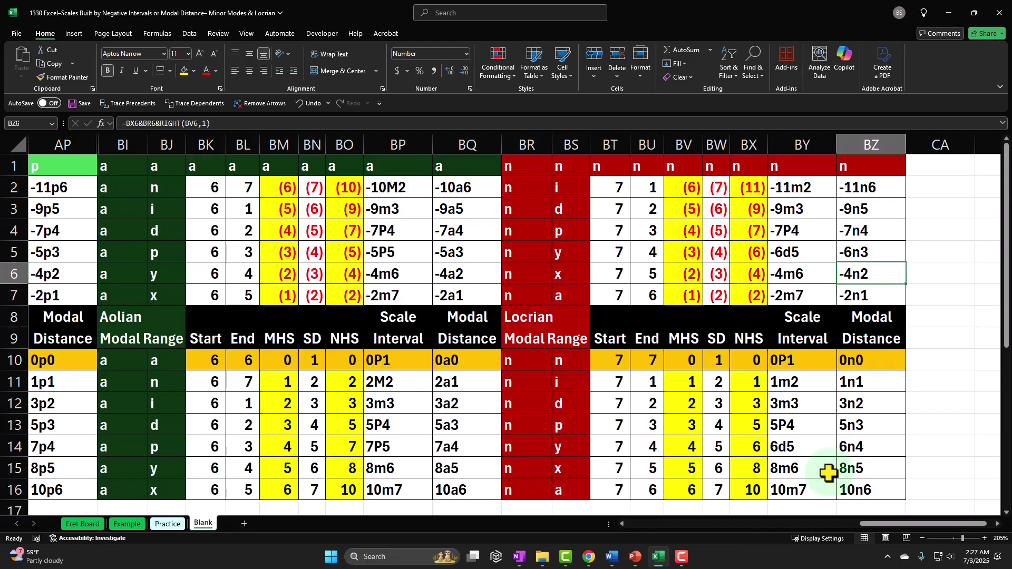
Step: Return to the Dorian block and examine its row 5 formulas cell by cell, from the Modal Range columns to Modal Distance
{"action": "key", "text": "Left"}
{"action": "key", "text": "Left"}
{"action": "key", "text": "Left"}
{"action": "key", "text": "Left"}
{"action": "key", "text": "Left"}
{"action": "key", "text": "Left"}
{"action": "key", "text": "Left"}
{"action": "key", "text": "Left"}
{"action": "key", "text": "Left"}
{"action": "key", "text": "Left"}
{"action": "key", "text": "Left"}
{"action": "key", "text": "Left"}
{"action": "key", "text": "Left"}
{"action": "key", "text": "Left"}
{"action": "key", "text": "Left"}
{"action": "key", "text": "Left"}
{"action": "key", "text": "Left"}
{"action": "key", "text": "Left"}
{"action": "key", "text": "Left"}
{"action": "key", "text": "Left"}
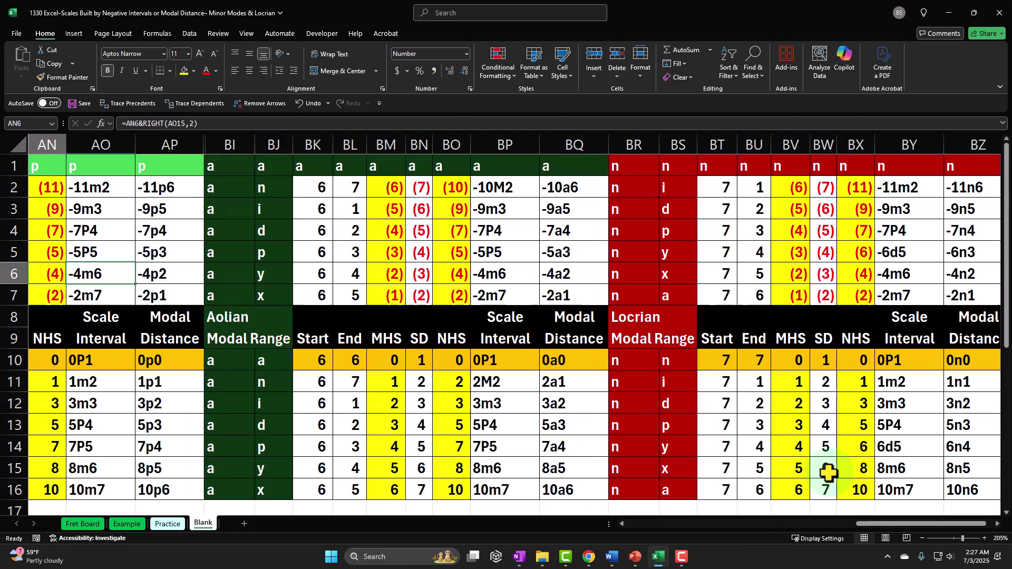
{"action": "key", "text": "Left"}
{"action": "key", "text": "Left"}
{"action": "key", "text": "Left"}
{"action": "key", "text": "Left"}
{"action": "key", "text": "Left"}
{"action": "key", "text": "Left"}
{"action": "key", "text": "Left"}
{"action": "key", "text": "Left"}
{"action": "key", "text": "Left"}
{"action": "key", "text": "Left"}
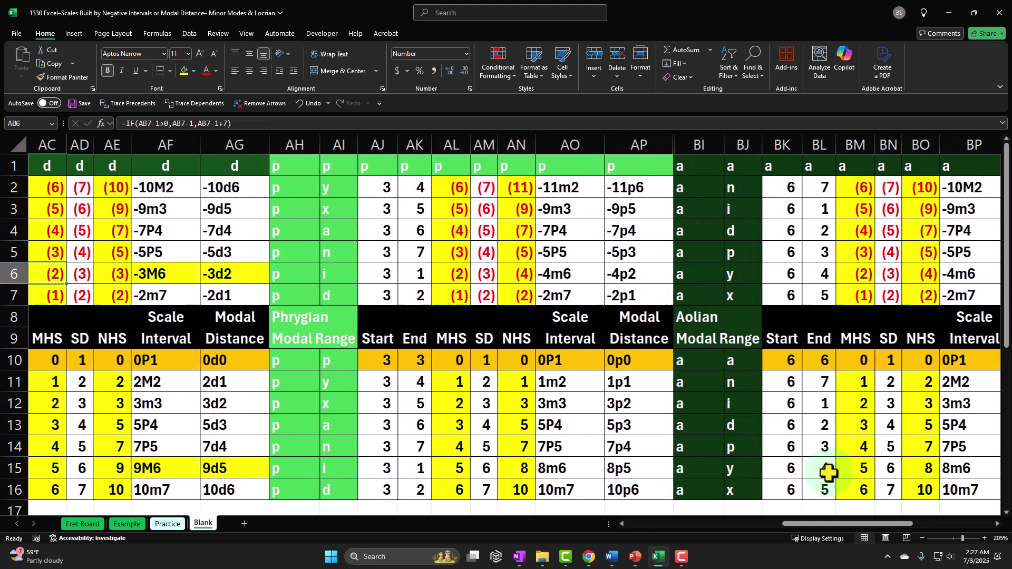
{"action": "key", "text": "Left"}
{"action": "key", "text": "Up"}
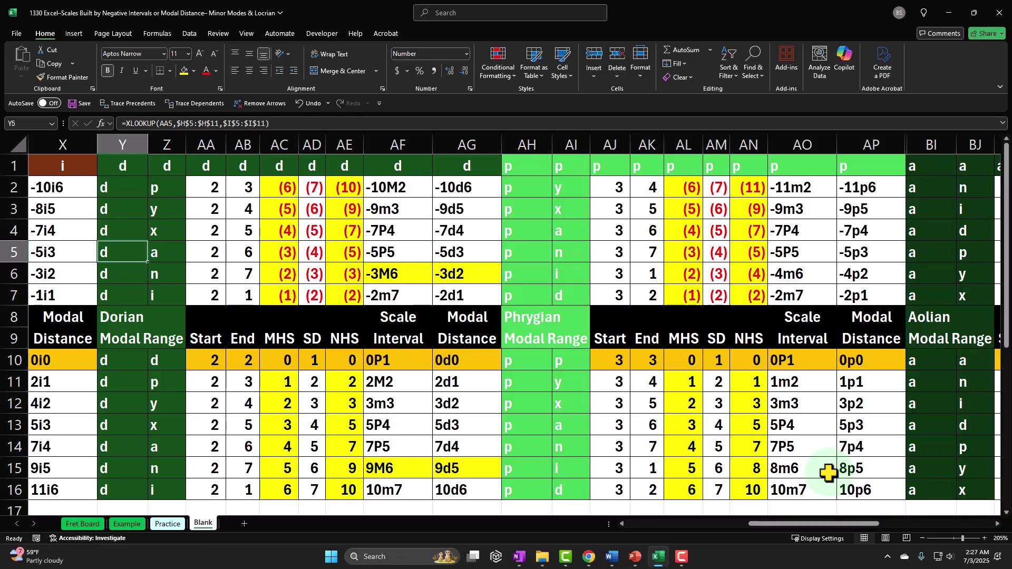
{"action": "key", "text": "Right"}
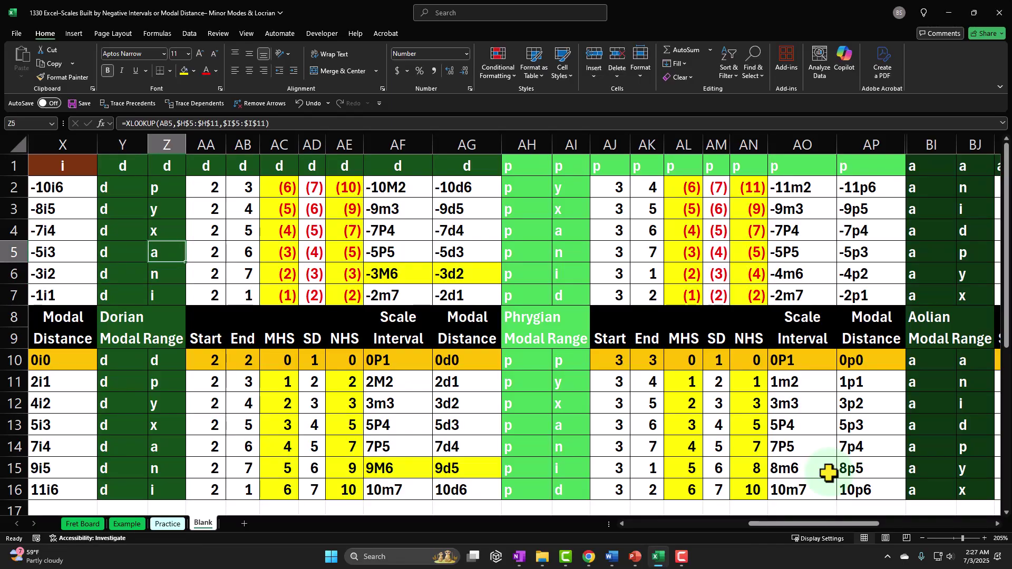
{"action": "key", "text": "Right"}
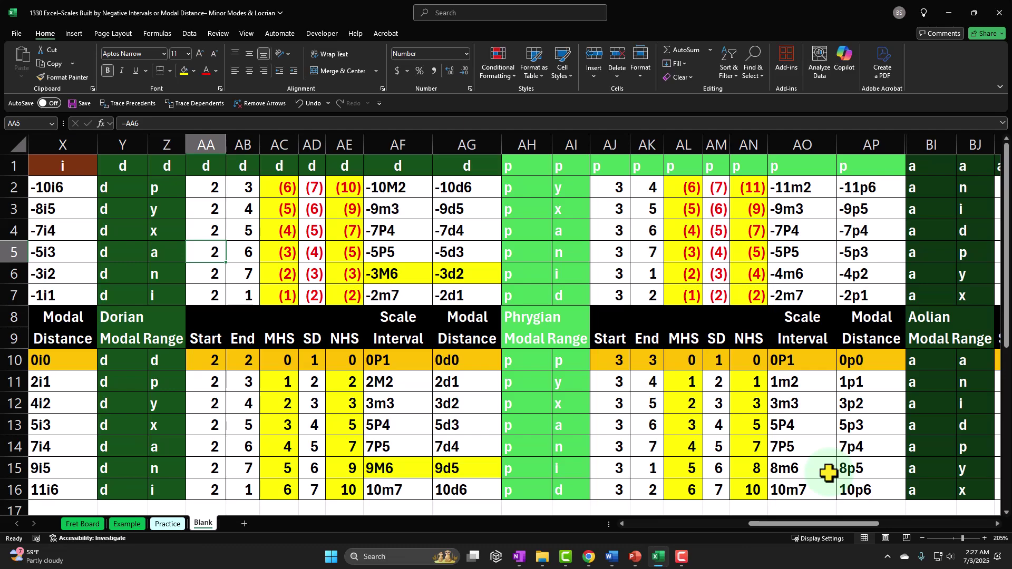
{"action": "key", "text": "Right"}
{"action": "key", "text": "Right"}
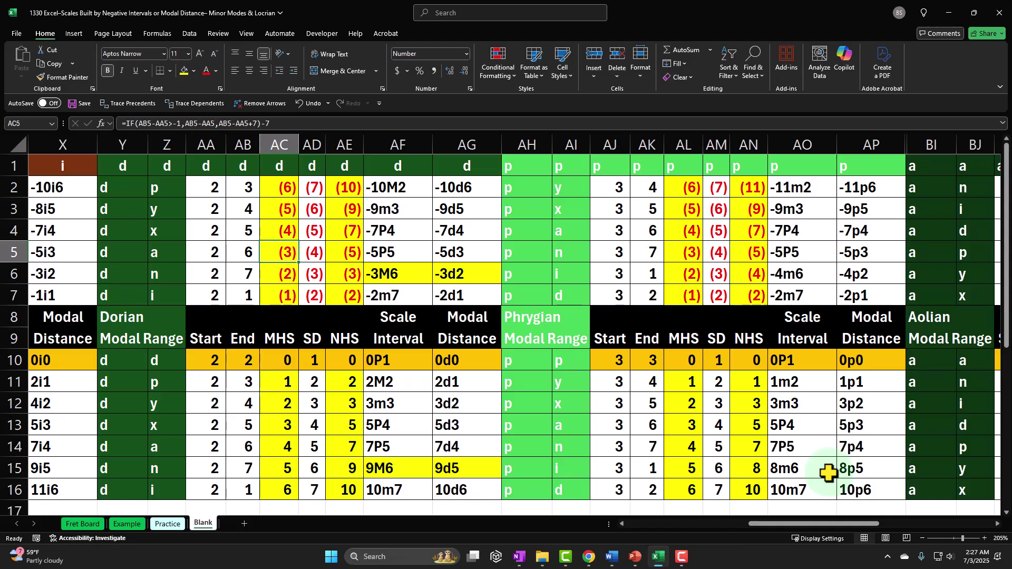
{"action": "key", "text": "Right"}
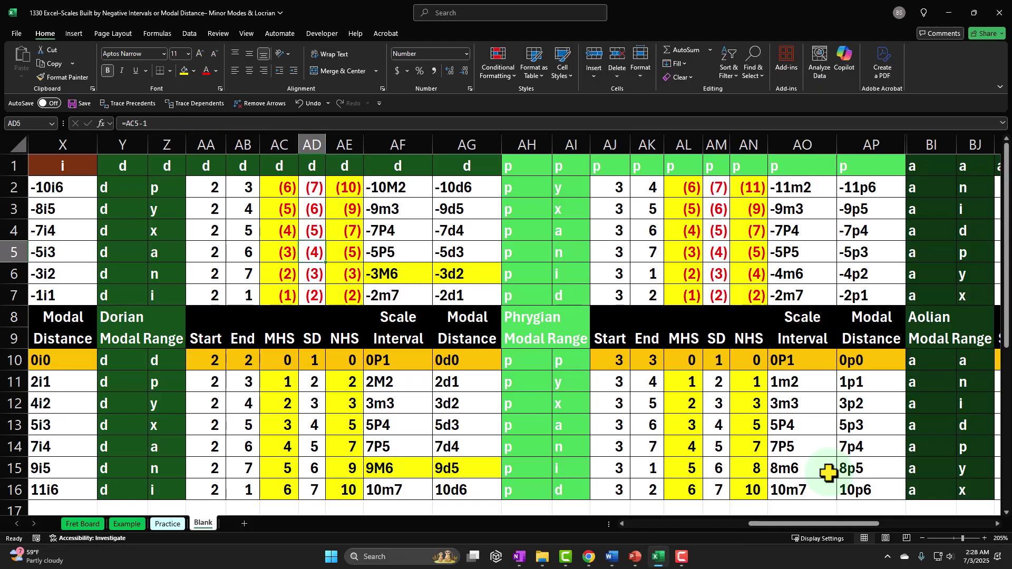
{"action": "key", "text": "Right"}
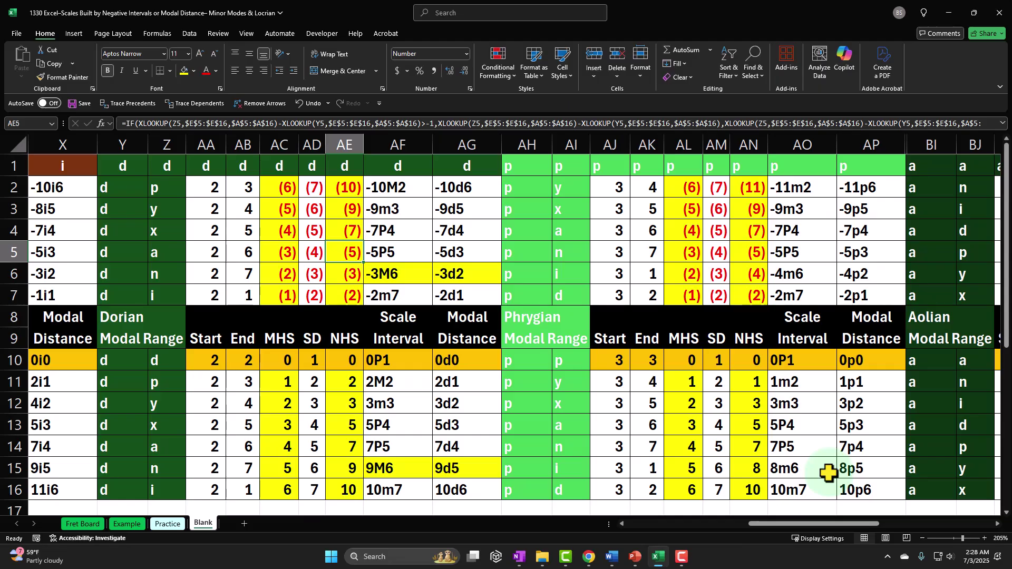
{"action": "key", "text": "Right"}
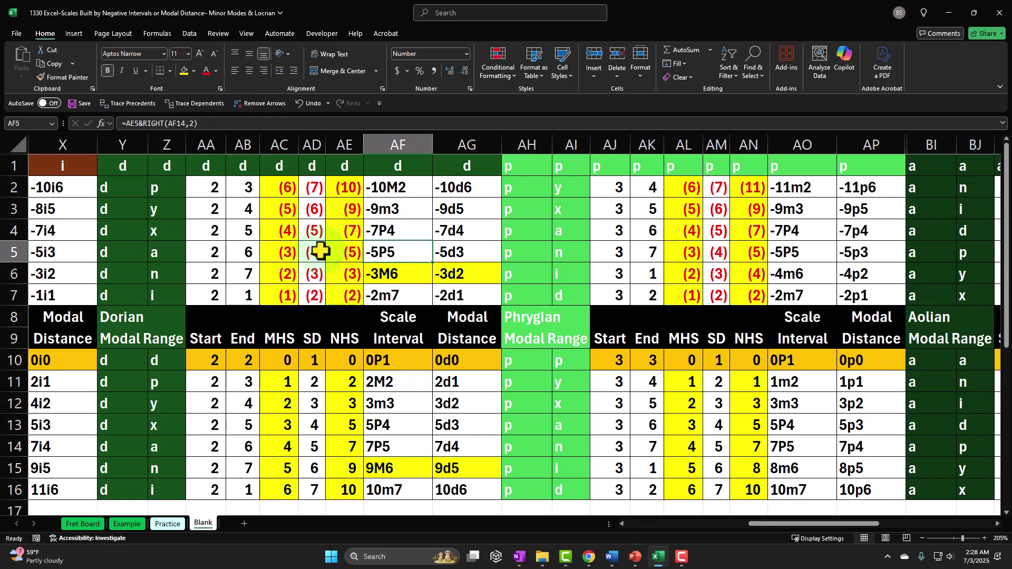
{"action": "key", "text": "Right"}
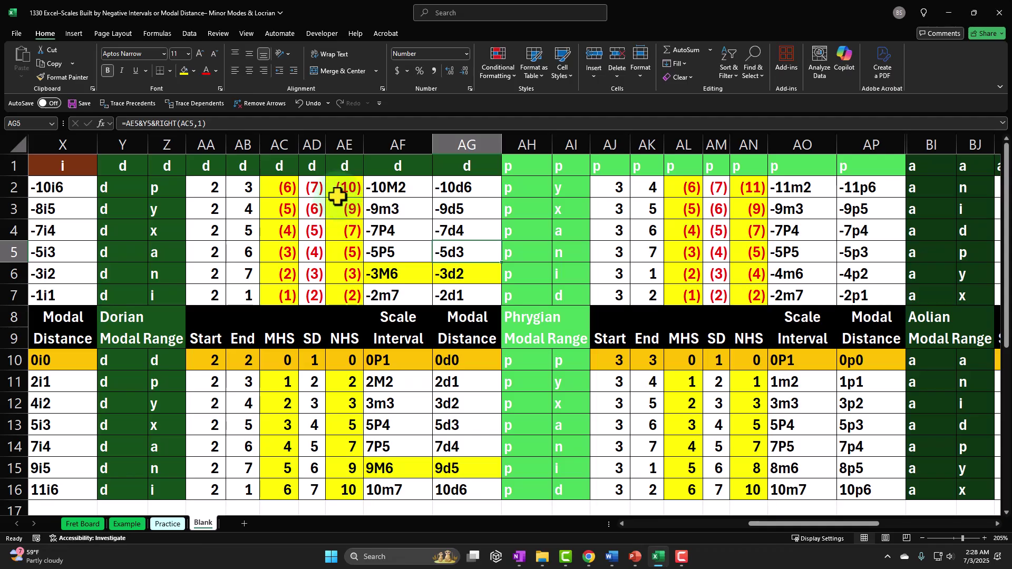
Step: Examine the row 5 formulas of the Phrygian block cell by cell, from the Modal Range columns to Modal Distance
{"action": "key", "text": "Right"}
{"action": "key", "text": "Right"}
{"action": "key", "text": "Left"}
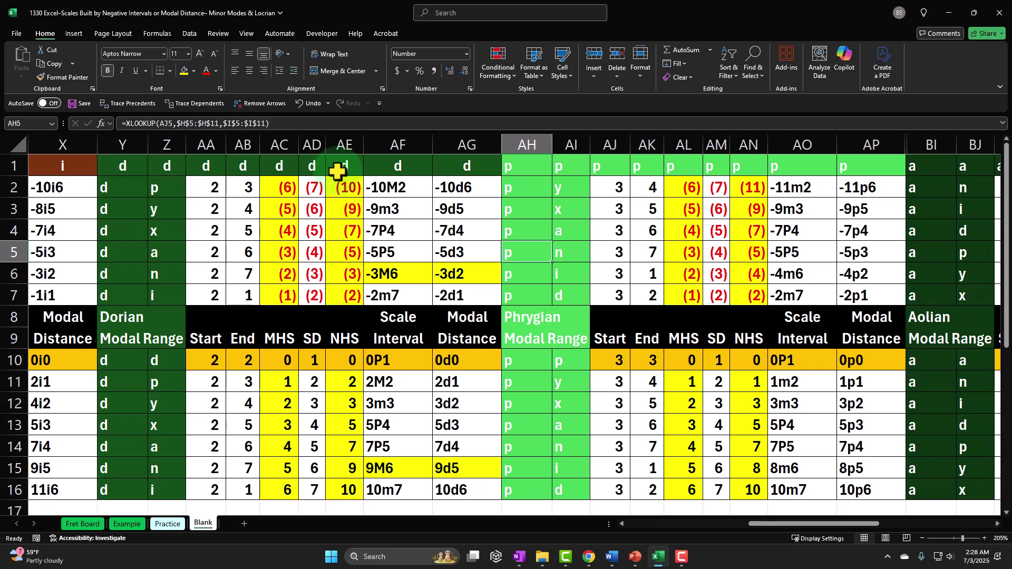
{"action": "key", "text": "Right"}
{"action": "key", "text": "Right"}
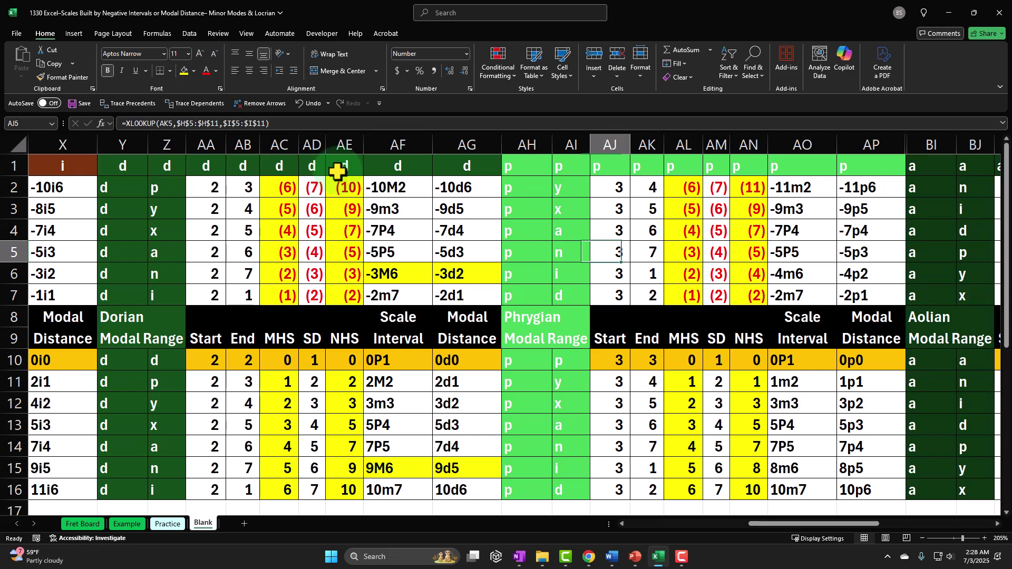
{"action": "key", "text": "Right"}
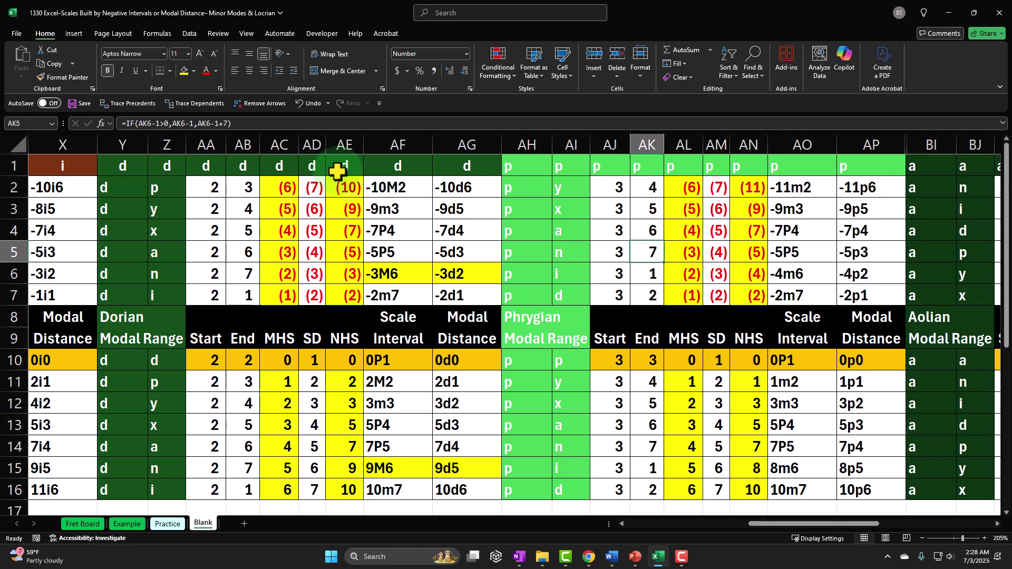
{"action": "key", "text": "Right"}
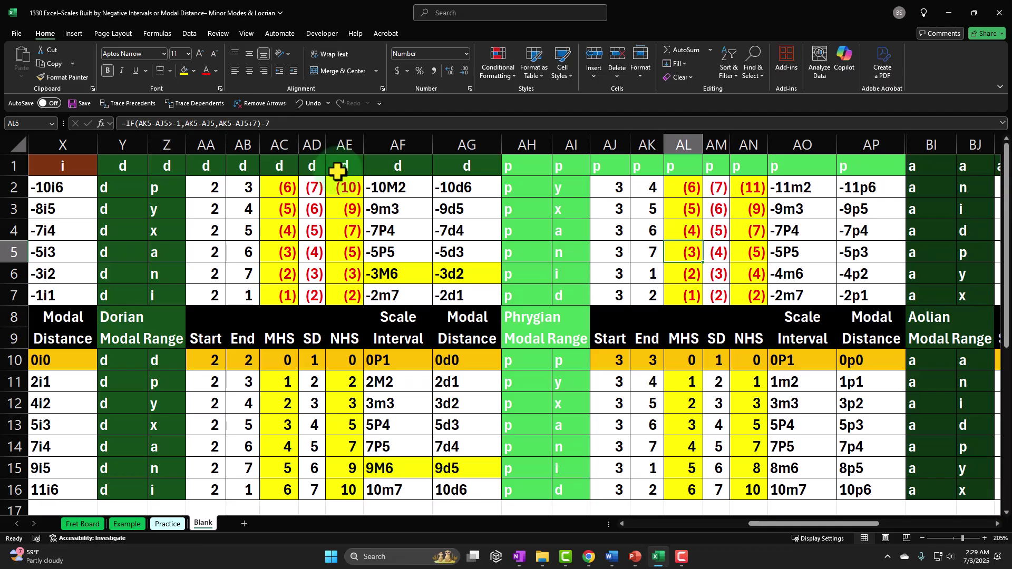
{"action": "key", "text": "Right"}
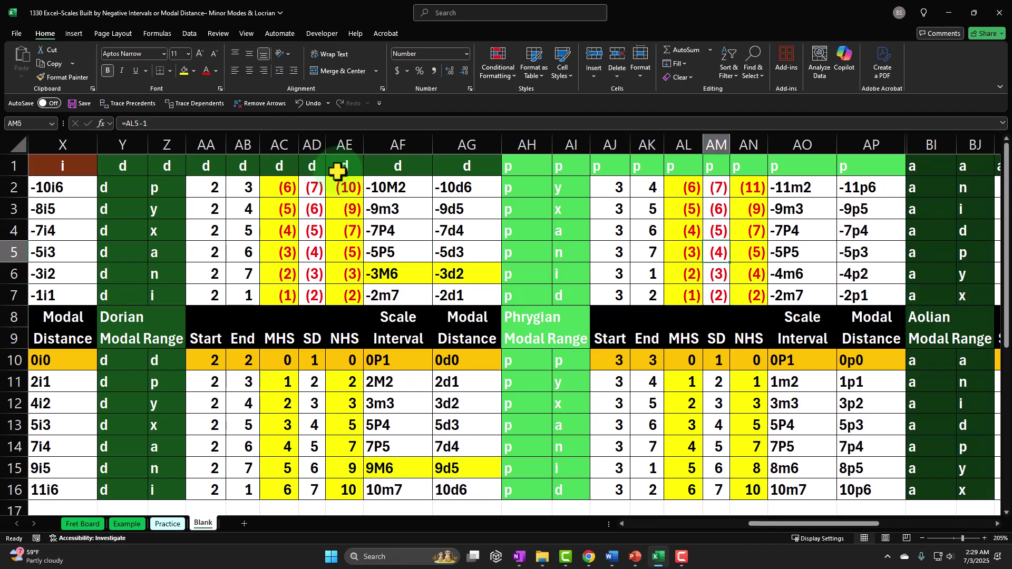
{"action": "key", "text": "Right"}
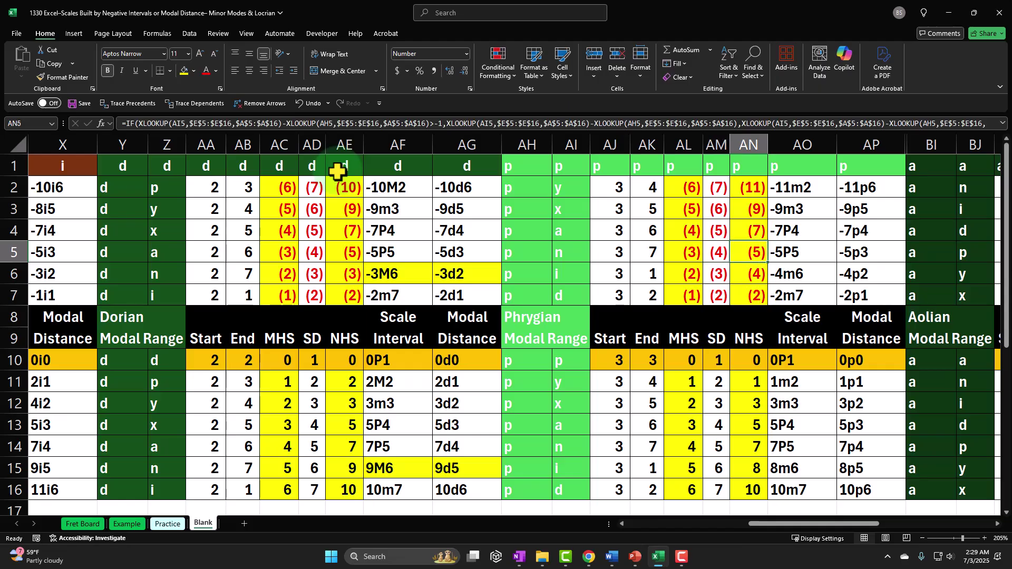
{"action": "key", "text": "Right"}
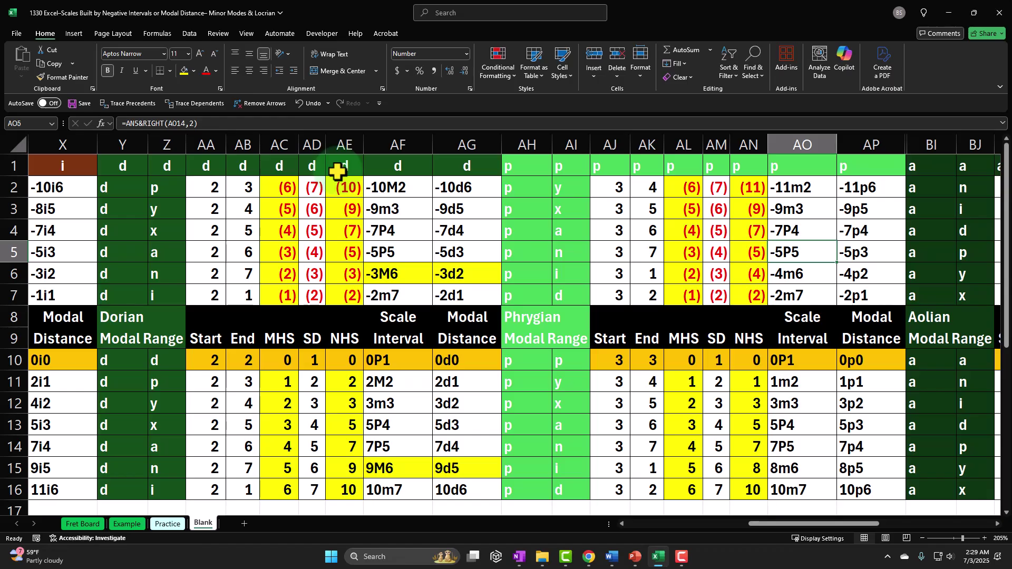
{"action": "key", "text": "Right"}
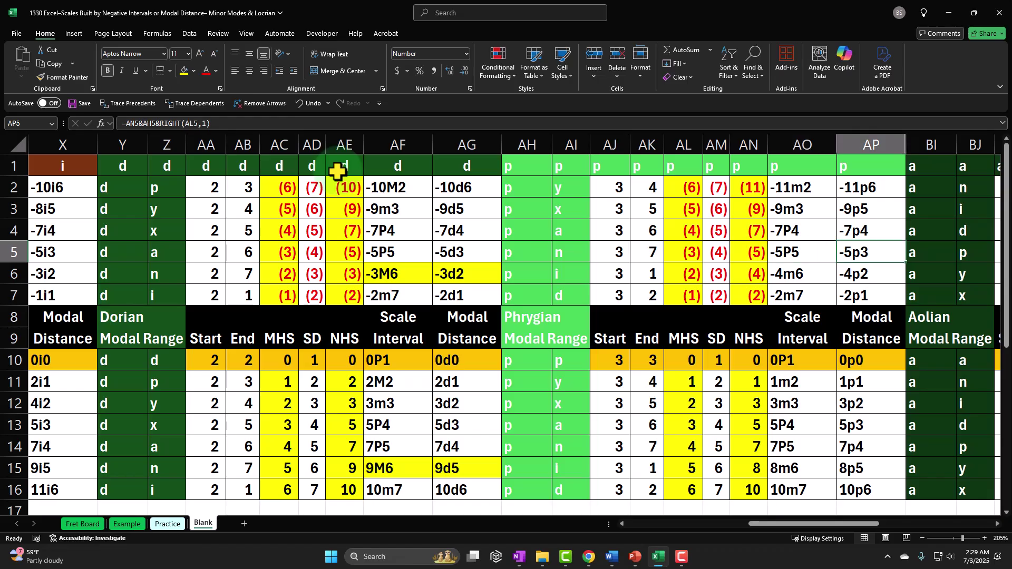
Step: Examine the row 5 formulas of the Aolian block cell by cell, from the Modal Range columns to Modal Distance
{"action": "key", "text": "Right"}
{"action": "key", "text": "Right"}
{"action": "key", "text": "Right"}
{"action": "key", "text": "Right"}
{"action": "key", "text": "Right"}
{"action": "key", "text": "Right"}
{"action": "key", "text": "Right"}
{"action": "key", "text": "Right"}
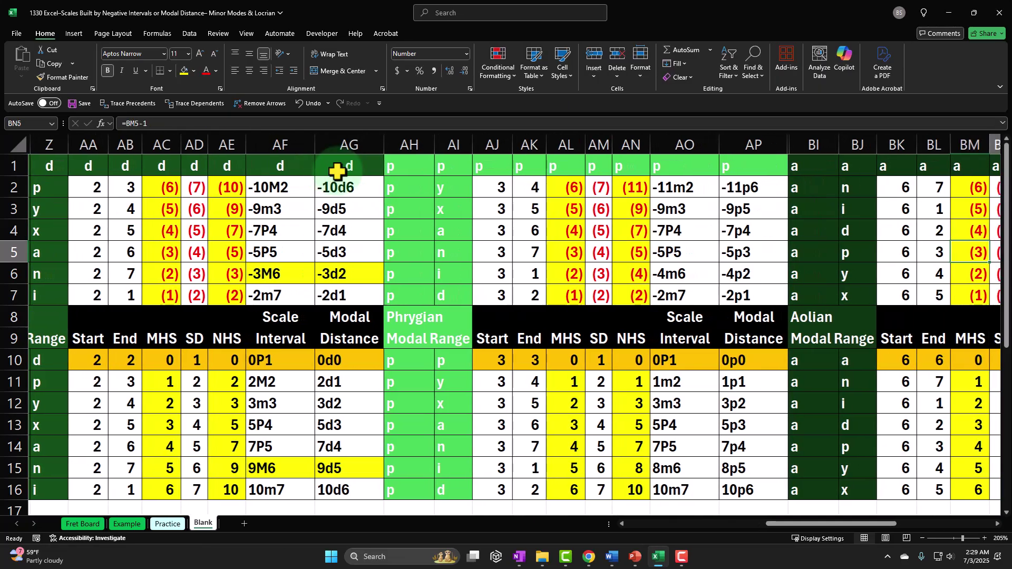
{"action": "key", "text": "Right"}
{"action": "key", "text": "Right"}
{"action": "key", "text": "Right"}
{"action": "key", "text": "Left"}
{"action": "key", "text": "Left"}
{"action": "key", "text": "Left"}
{"action": "key", "text": "Left"}
{"action": "key", "text": "Left"}
{"action": "key", "text": "Left"}
{"action": "key", "text": "Left"}
{"action": "key", "text": "Left"}
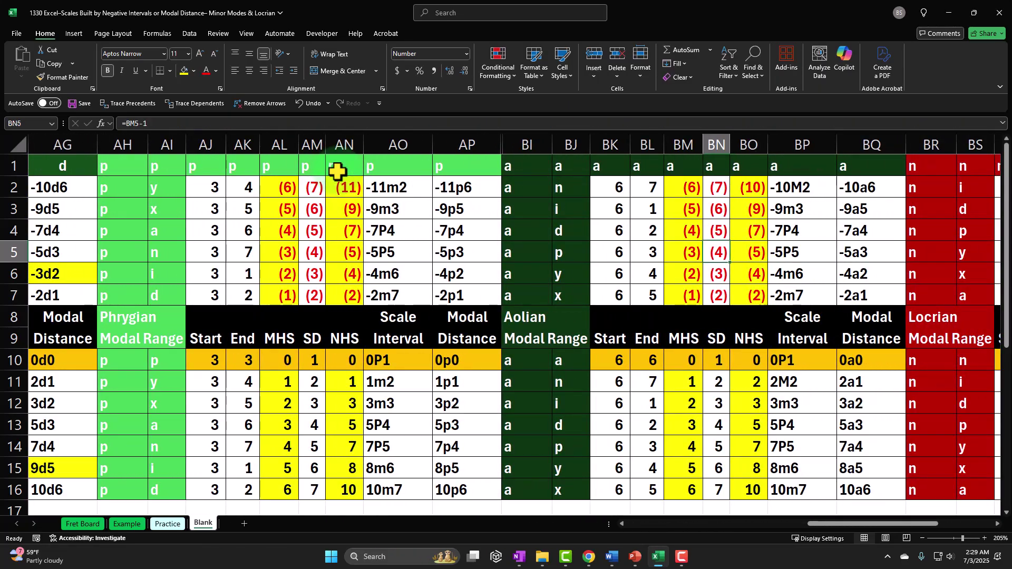
{"action": "key", "text": "Left"}
{"action": "key", "text": "Left"}
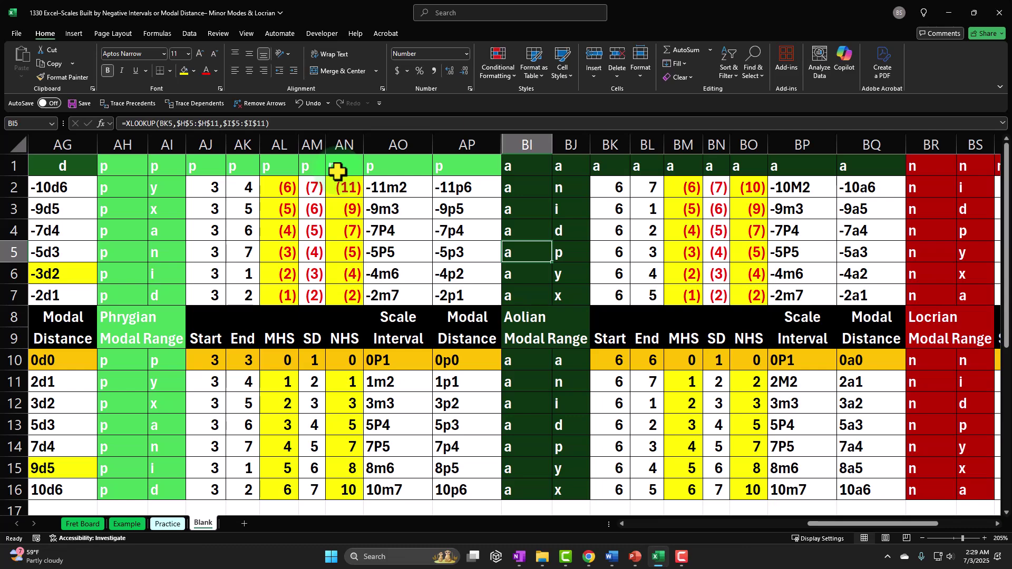
{"action": "key", "text": "Right"}
{"action": "key", "text": "Right"}
{"action": "key", "text": "Right"}
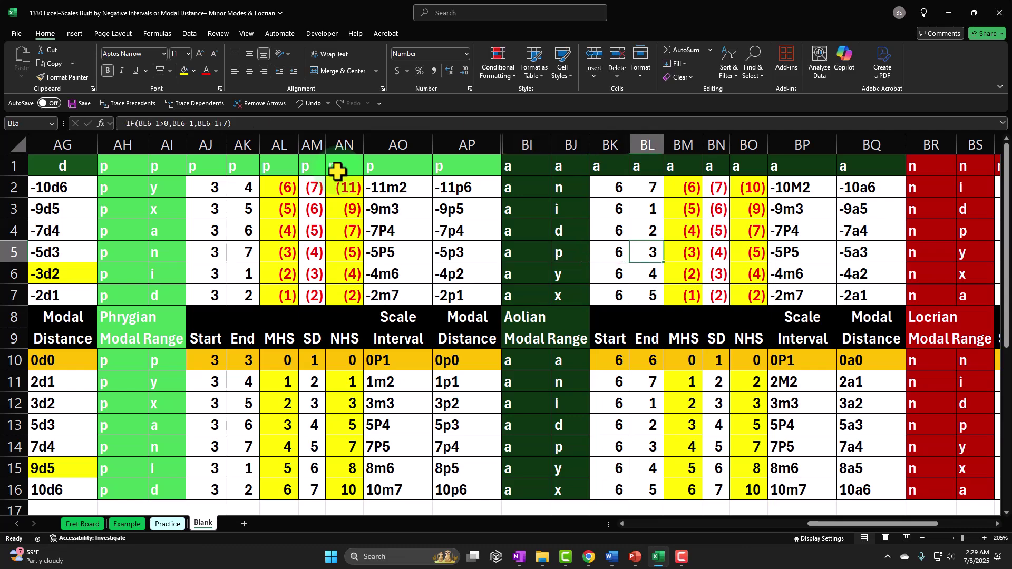
{"action": "key", "text": "Right"}
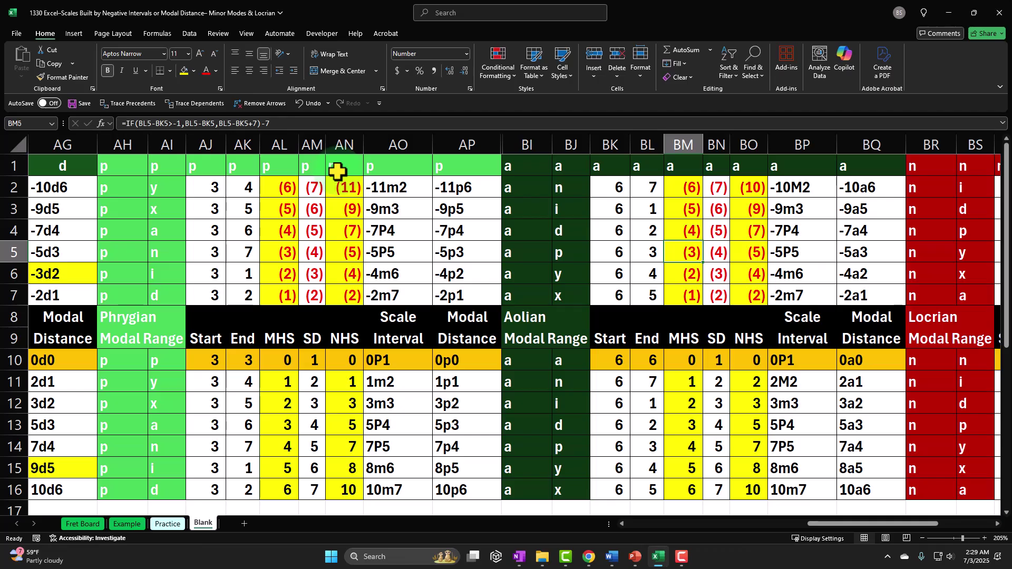
{"action": "key", "text": "Right"}
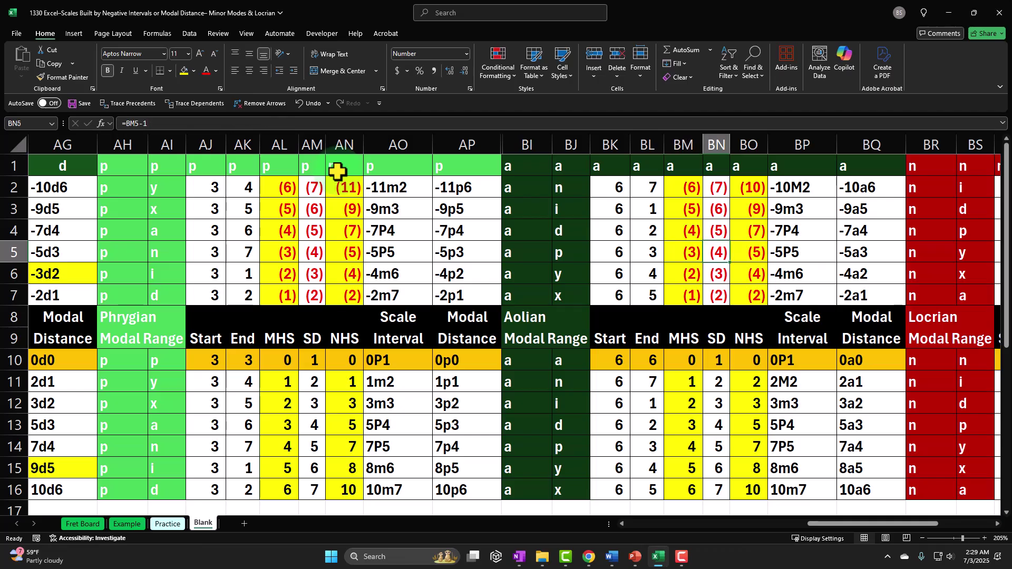
{"action": "key", "text": "Right"}
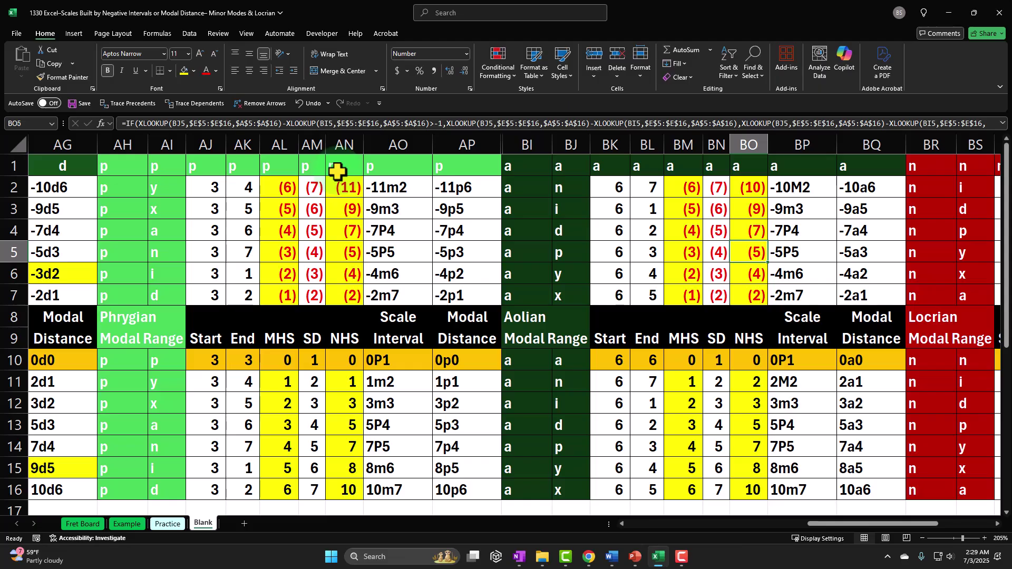
{"action": "key", "text": "Right"}
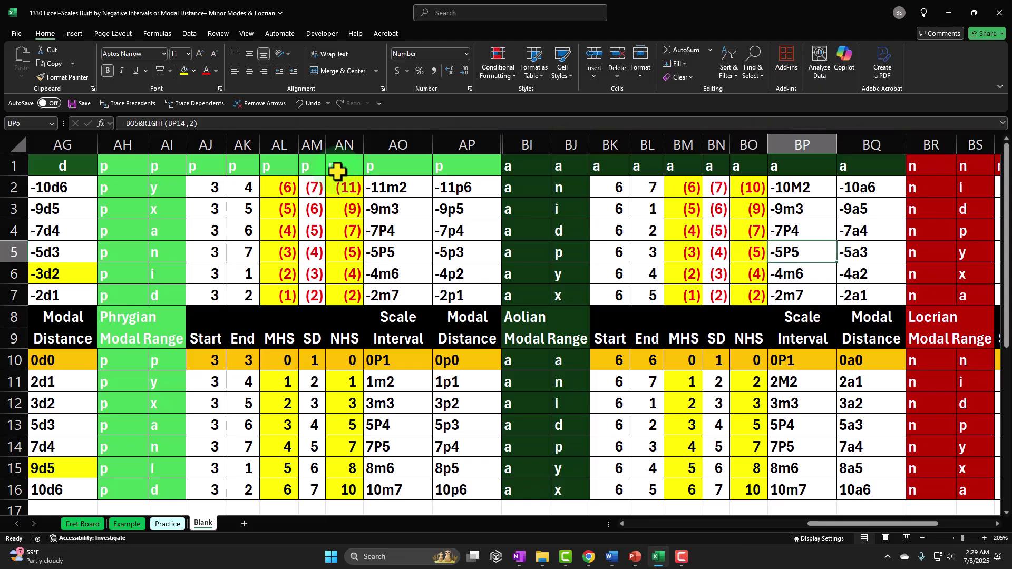
{"action": "key", "text": "Right"}
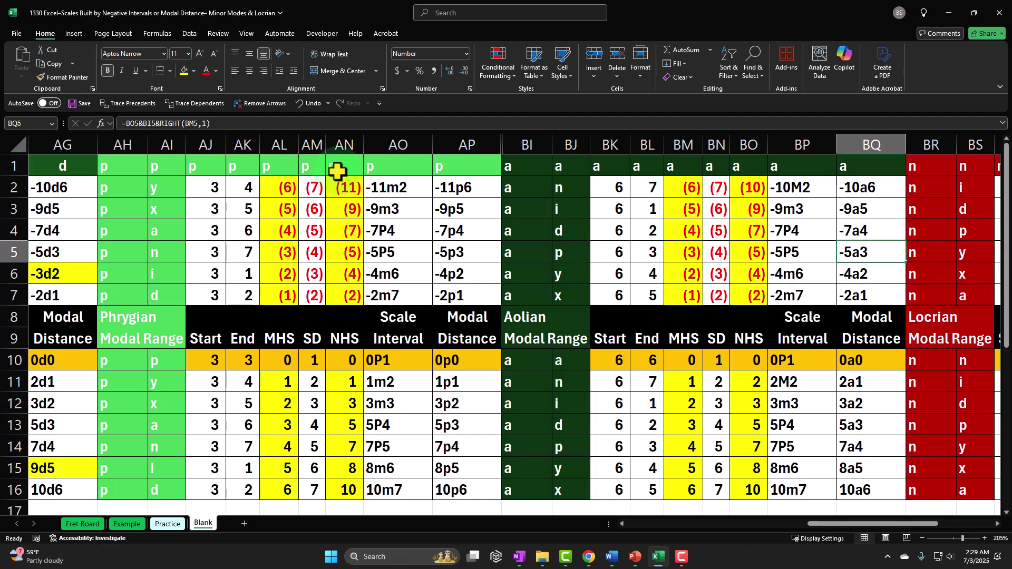
Step: Examine the row 5 formulas of the Locrian block cell by cell, from the Modal Range columns to Scale Interval
{"action": "key", "text": "Right"}
{"action": "key", "text": "Right"}
{"action": "key", "text": "Right"}
{"action": "key", "text": "Right"}
{"action": "key", "text": "Right"}
{"action": "key", "text": "Right"}
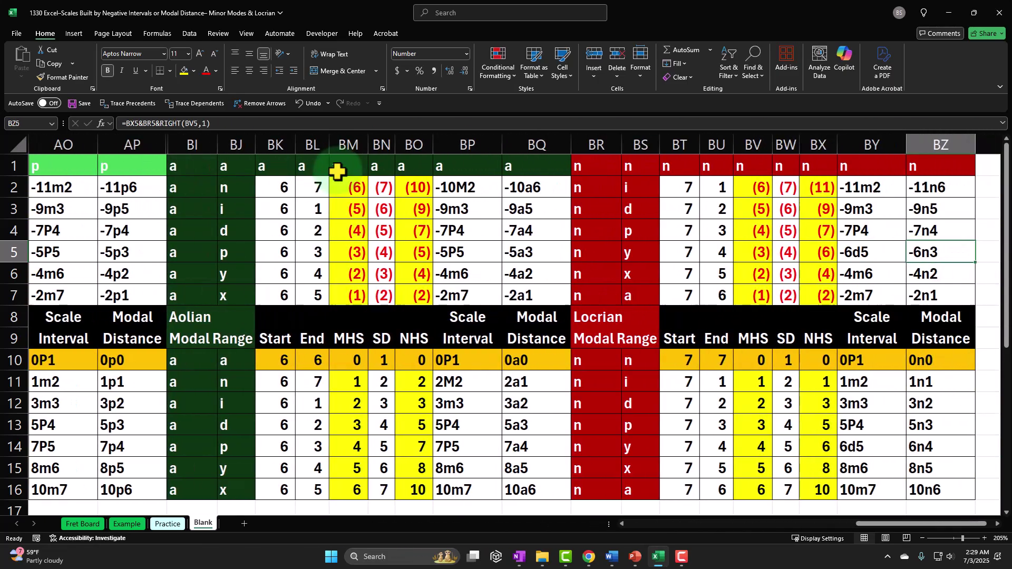
{"action": "key", "text": "Left"}
{"action": "key", "text": "Left"}
{"action": "key", "text": "Left"}
{"action": "key", "text": "Left"}
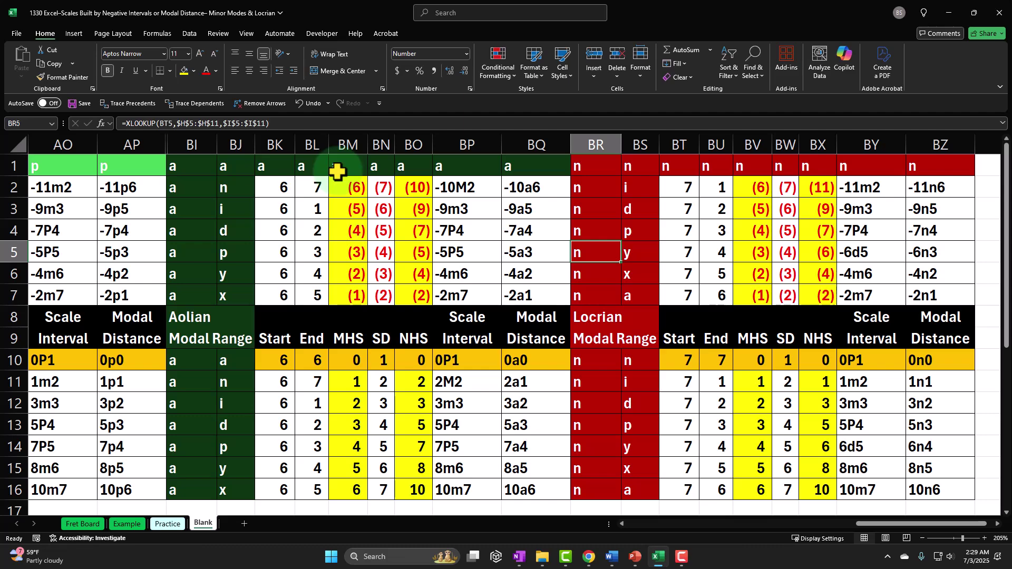
{"action": "key", "text": "Right"}
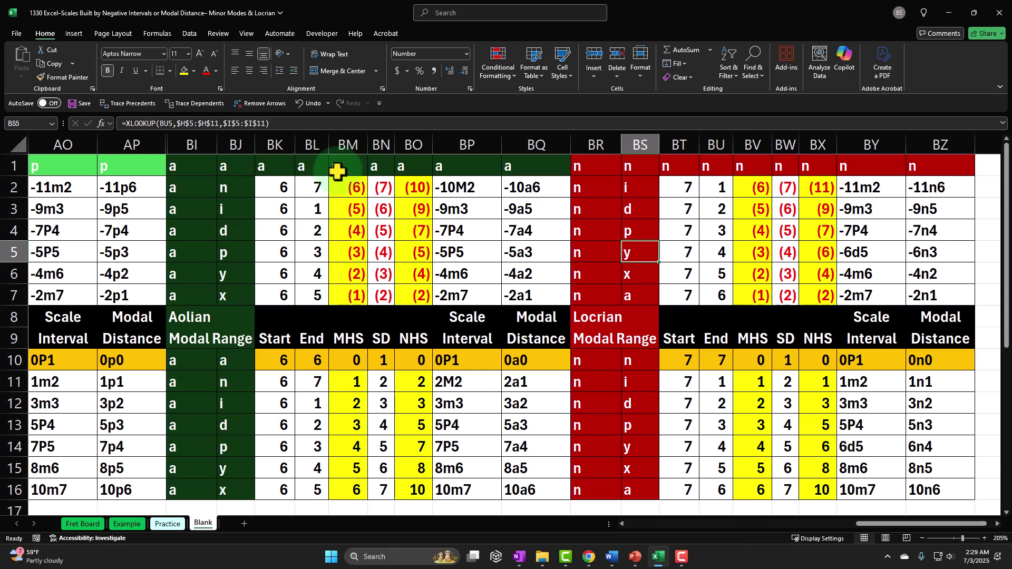
{"action": "key", "text": "Right"}
{"action": "key", "text": "Right"}
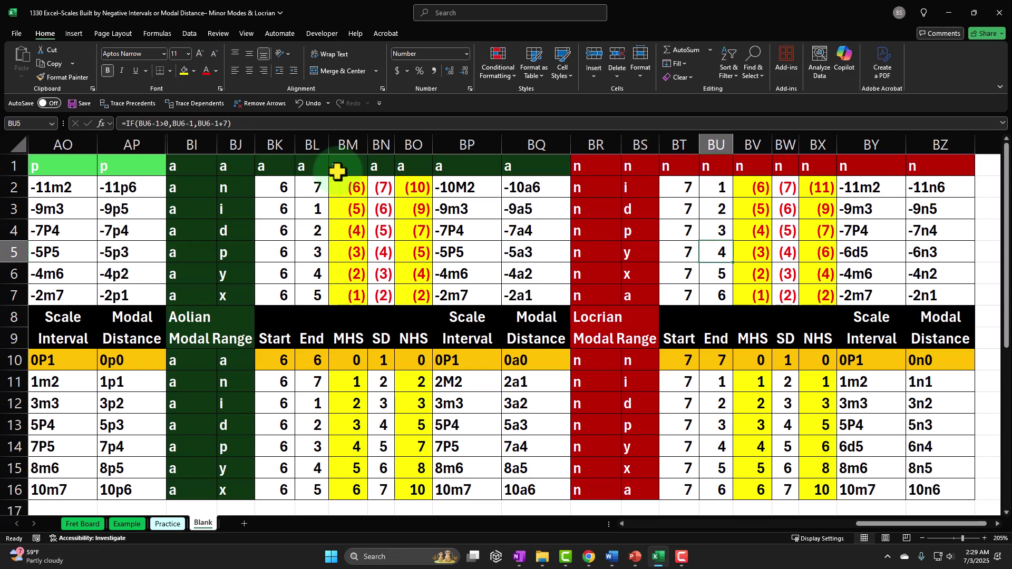
{"action": "key", "text": "Right"}
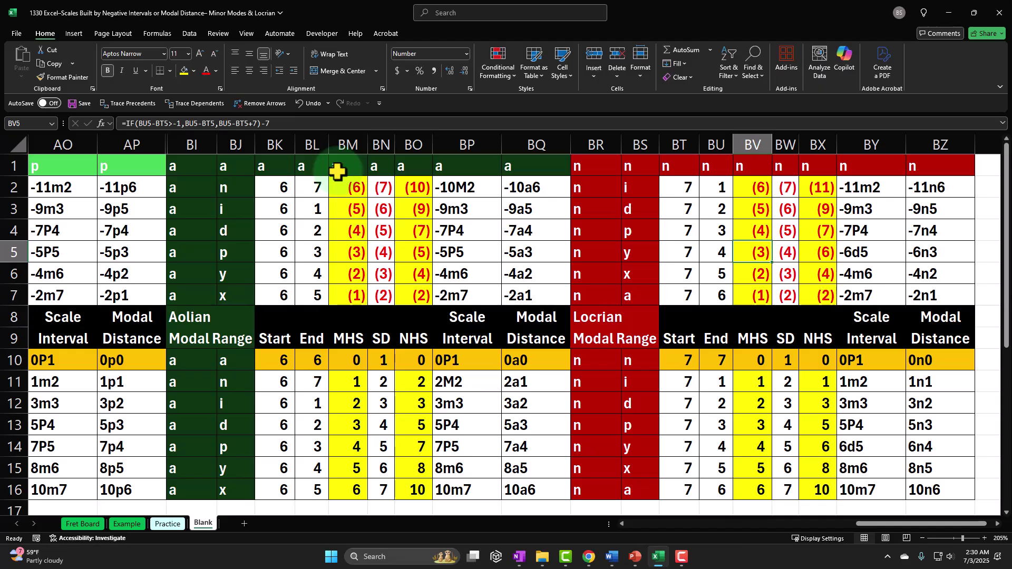
{"action": "key", "text": "Right"}
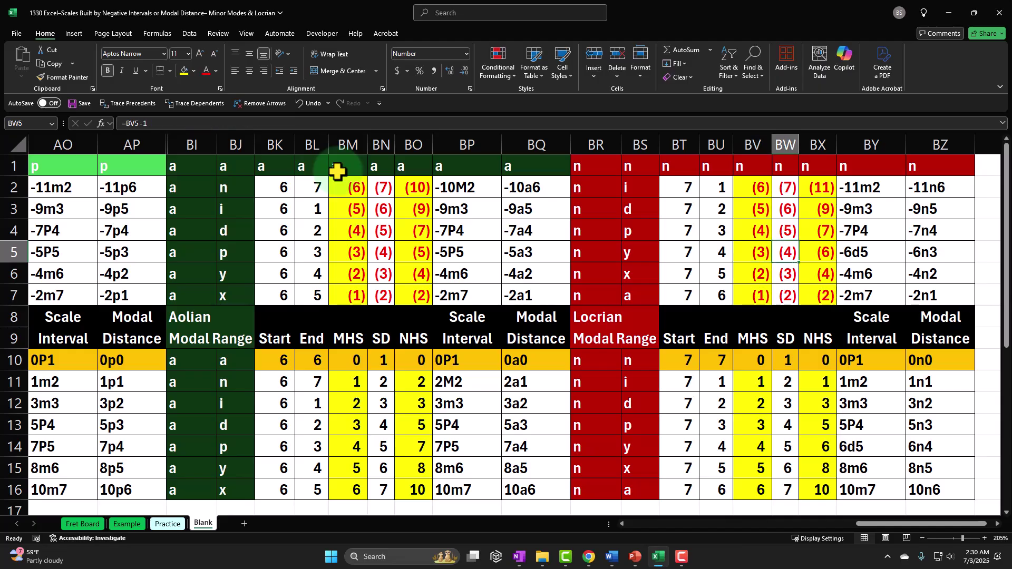
{"action": "key", "text": "Right"}
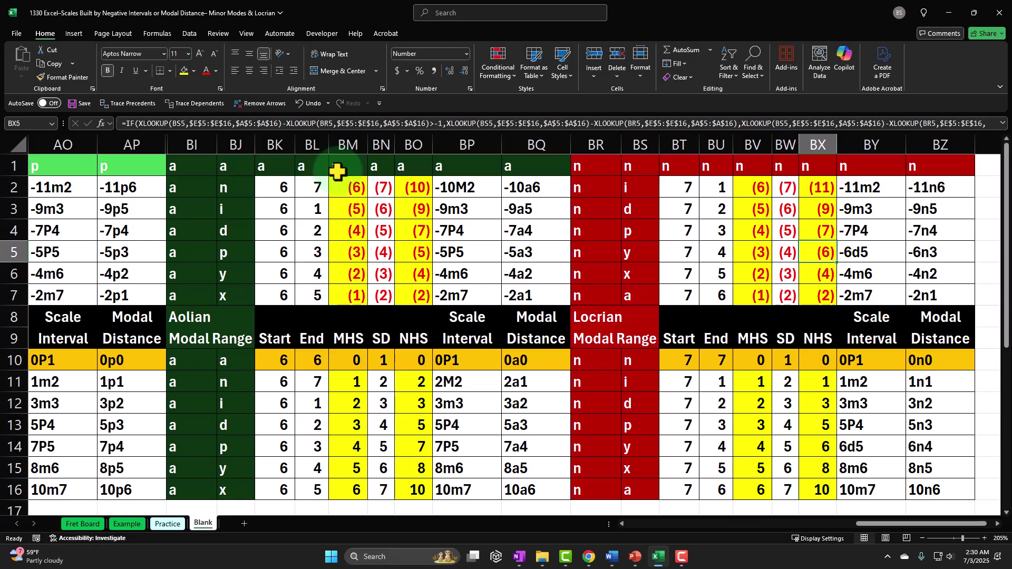
{"action": "key", "text": "Right"}
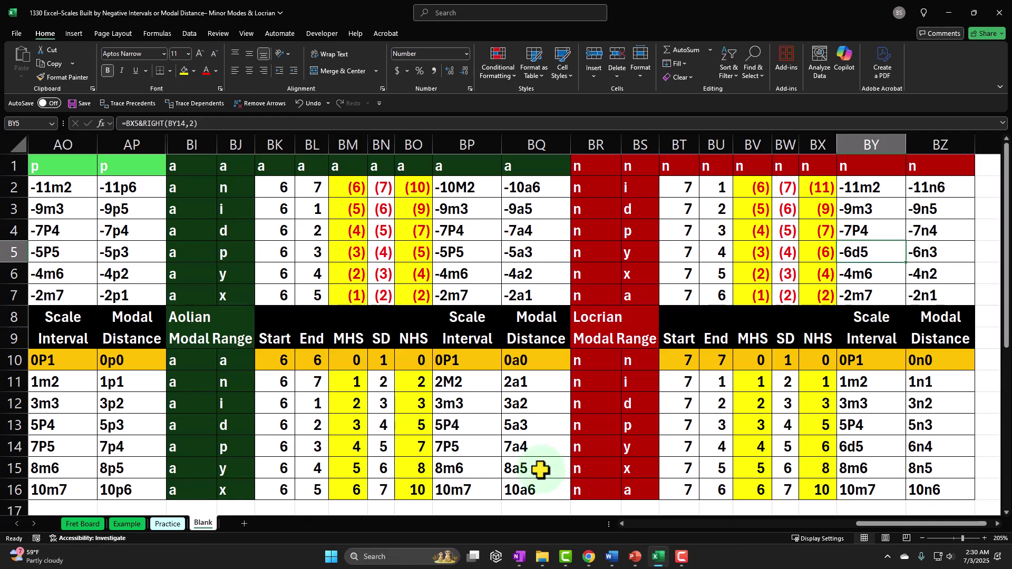
Step: Examine the Locrian Scale Interval formula in row 14 that the row 5 formula refers to, and return to row 5
{"action": "key", "text": "Down"}
{"action": "key", "text": "Down"}
{"action": "key", "text": "Down"}
{"action": "key", "text": "Down"}
{"action": "key", "text": "Down"}
{"action": "key", "text": "Down"}
{"action": "key", "text": "Down"}
{"action": "key", "text": "Down"}
{"action": "key", "text": "Down"}
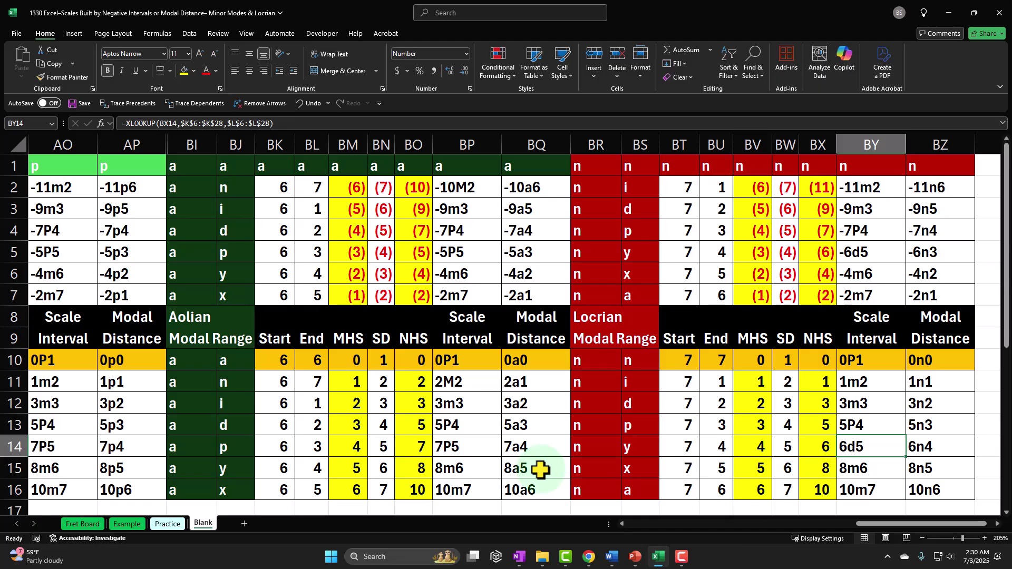
{"action": "key", "text": "Up"}
{"action": "key", "text": "Up"}
{"action": "key", "text": "Up"}
{"action": "key", "text": "Up"}
{"action": "key", "text": "Up"}
{"action": "key", "text": "Up"}
{"action": "key", "text": "Up"}
{"action": "key", "text": "Up"}
{"action": "key", "text": "Up"}
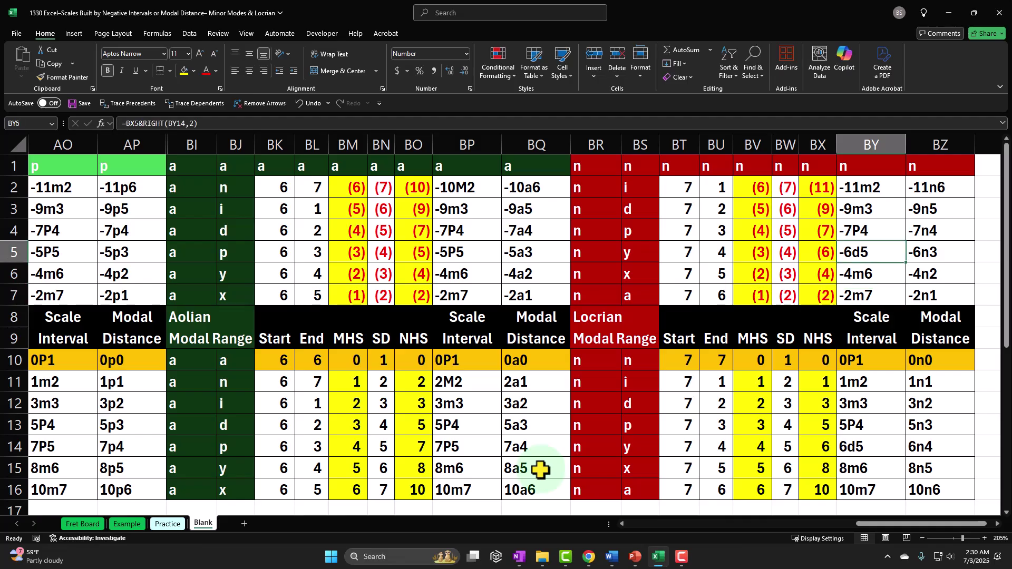
Step: Compare the Locrian Modal Distance formulas in rows 5 and 14
{"action": "key", "text": "Right"}
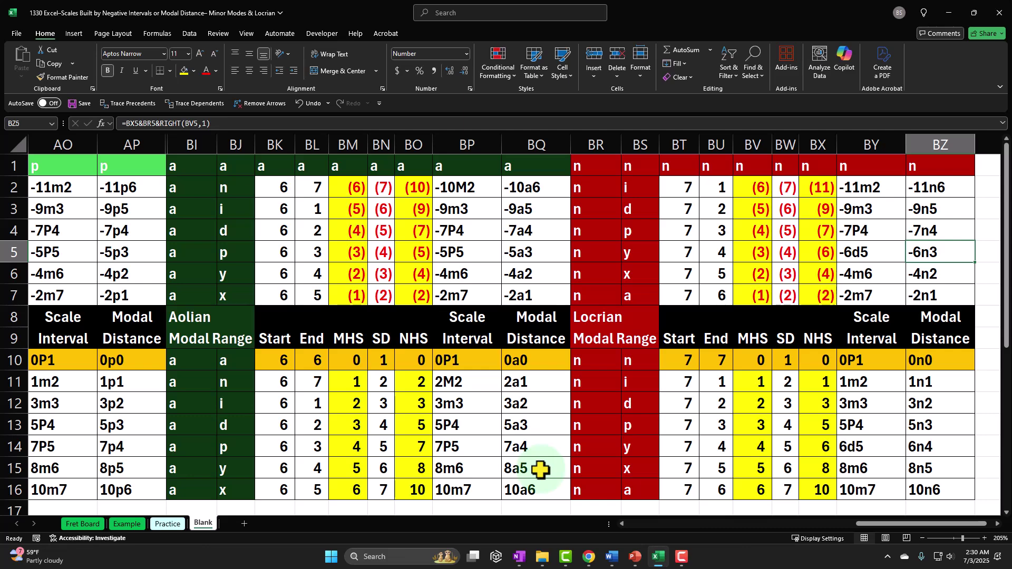
{"action": "key", "text": "Down"}
{"action": "key", "text": "Down"}
{"action": "key", "text": "Down"}
{"action": "key", "text": "Down"}
{"action": "key", "text": "Down"}
{"action": "key", "text": "Down"}
{"action": "key", "text": "Down"}
{"action": "key", "text": "Down"}
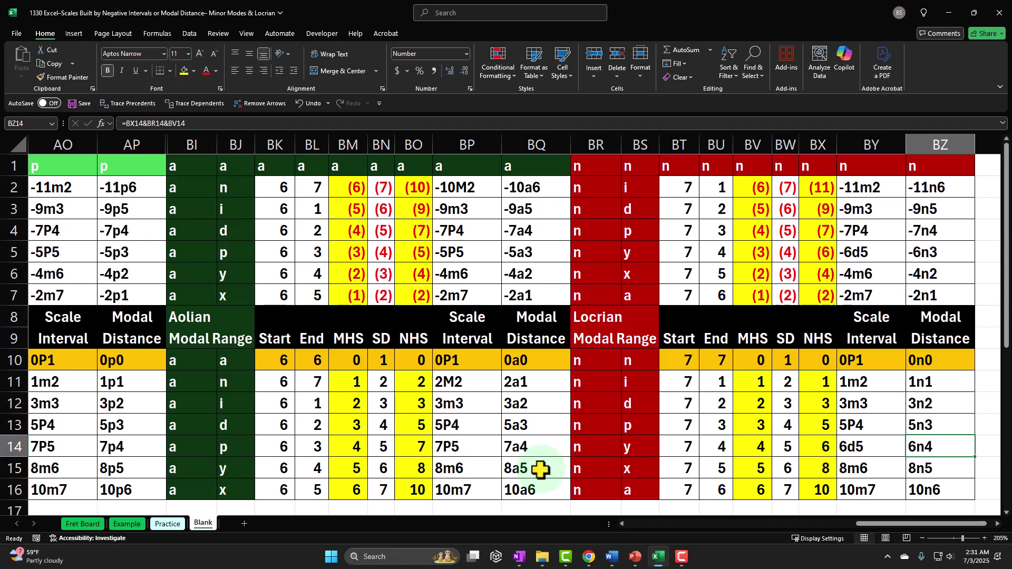
Step: Highlight the Locrian Scale Interval and Modal Distance cells in yellow in row 14 (BY14:BZ14) and row 5 (BY5:BZ5)
{"action": "left_click", "coordinate": [874, 449]}
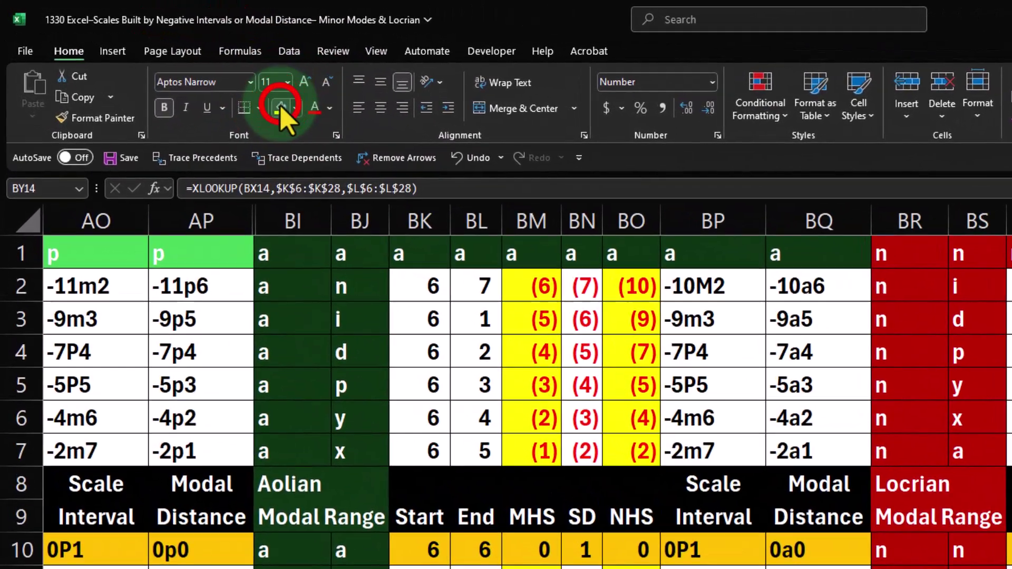
{"action": "left_click", "coordinate": [281, 108]}
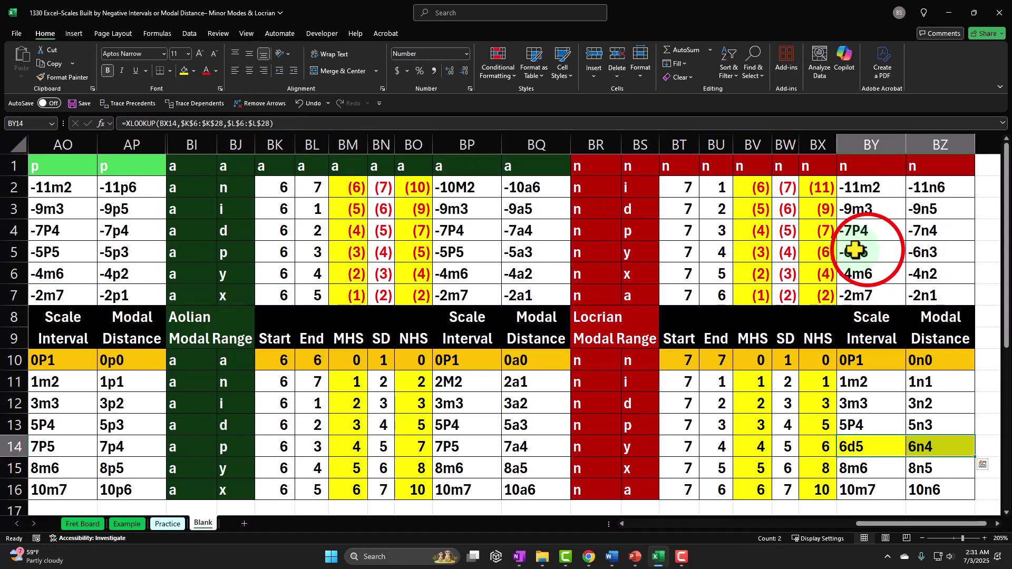
{"action": "left_click", "coordinate": [872, 252]}
{"action": "left_click_drag", "start_coordinate": [904, 250], "coordinate": [910, 251]}
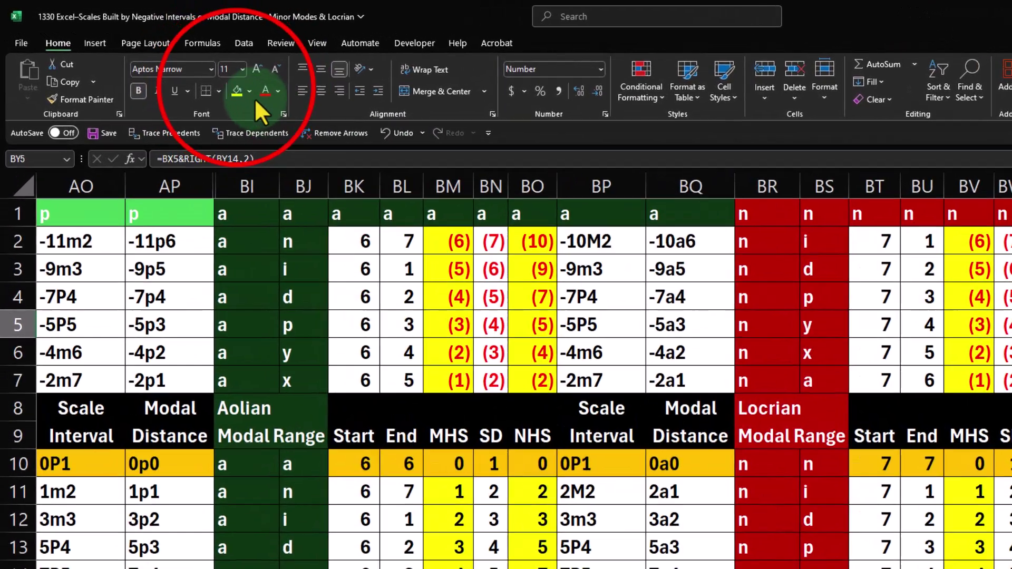
{"action": "left_click", "coordinate": [184, 71]}
{"action": "left_click", "coordinate": [869, 250]}
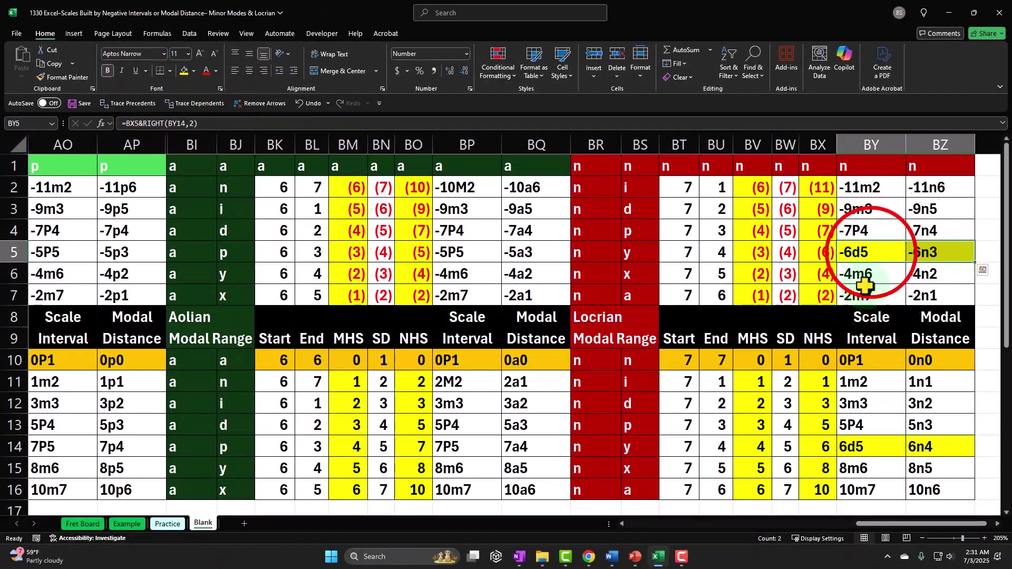
Step: Return to the Dorian block and examine its row 4 formulas cell by cell, from the Modal Range columns to Modal Distance
{"action": "key", "text": "Left"}
{"action": "key", "text": "Left"}
{"action": "key", "text": "Left"}
{"action": "key", "text": "Left"}
{"action": "key", "text": "Left"}
{"action": "key", "text": "Left"}
{"action": "key", "text": "Left"}
{"action": "key", "text": "Left"}
{"action": "key", "text": "Left"}
{"action": "key", "text": "Left"}
{"action": "key", "text": "Left"}
{"action": "key", "text": "Left"}
{"action": "key", "text": "Left"}
{"action": "key", "text": "Left"}
{"action": "key", "text": "Left"}
{"action": "key", "text": "Left"}
{"action": "key", "text": "Left"}
{"action": "key", "text": "Left"}
{"action": "key", "text": "Left"}
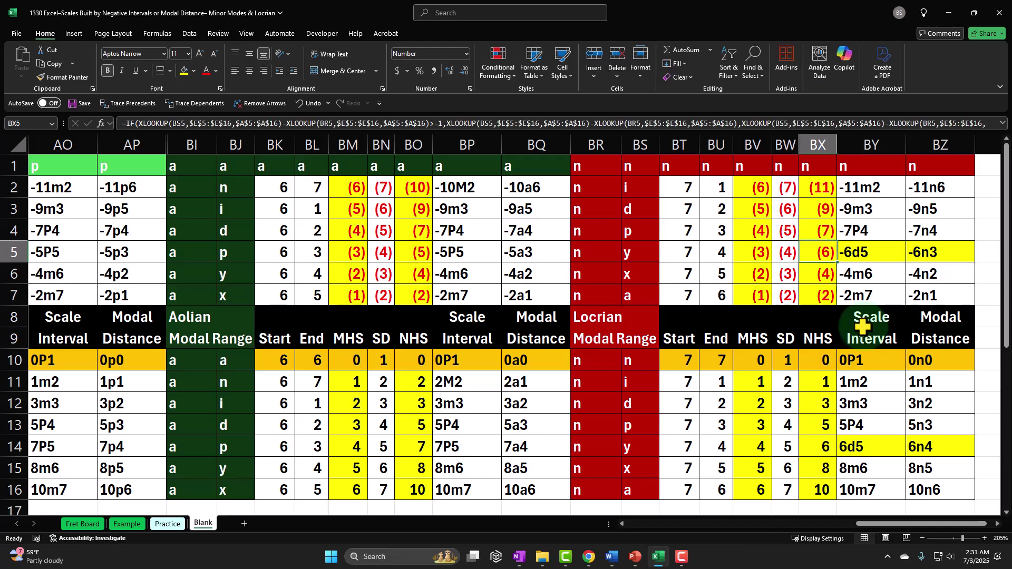
{"action": "key", "text": "Left"}
{"action": "key", "text": "Left"}
{"action": "key", "text": "Left"}
{"action": "key", "text": "Left"}
{"action": "key", "text": "Left"}
{"action": "key", "text": "Left"}
{"action": "key", "text": "Left"}
{"action": "key", "text": "Left"}
{"action": "key", "text": "Left"}
{"action": "key", "text": "Left"}
{"action": "key", "text": "Left"}
{"action": "key", "text": "Left"}
{"action": "key", "text": "Left"}
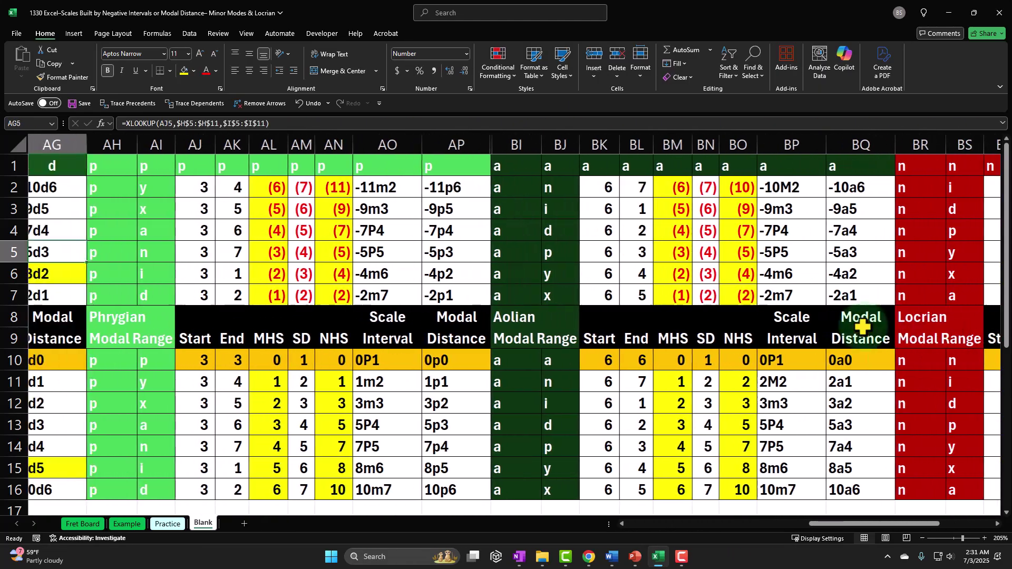
{"action": "key", "text": "Left"}
{"action": "key", "text": "Left"}
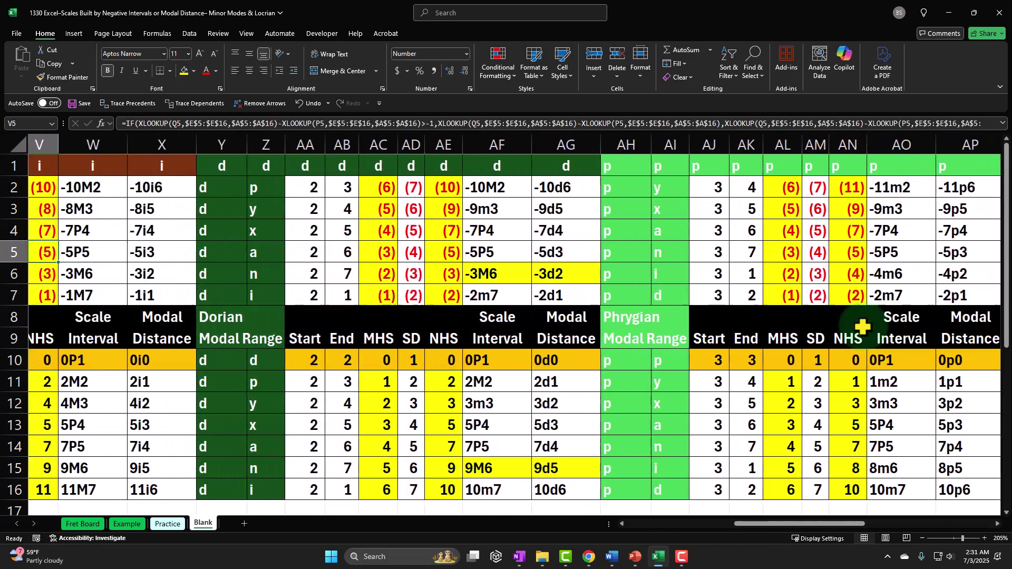
{"action": "key", "text": "Up"}
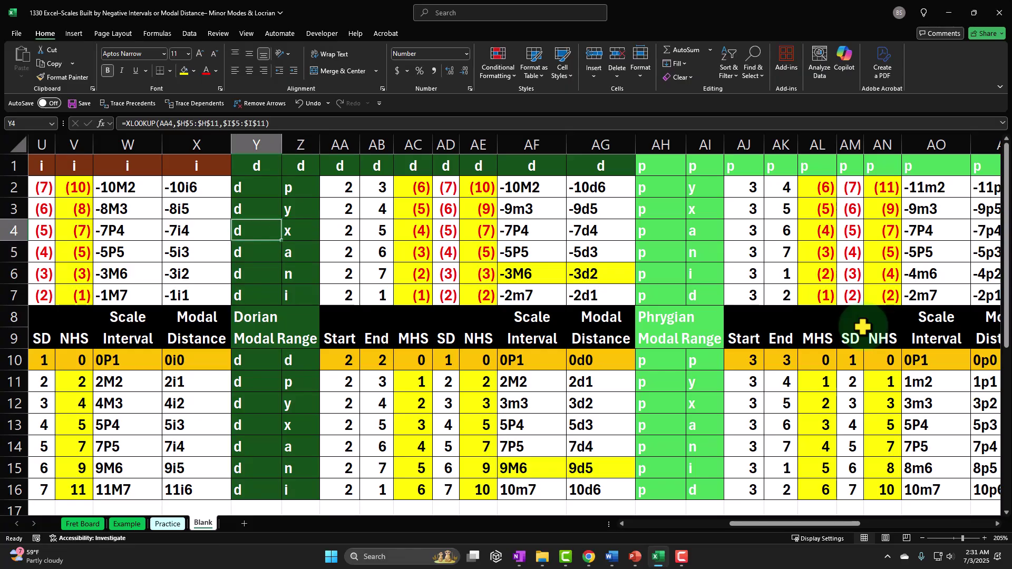
{"action": "key", "text": "Right"}
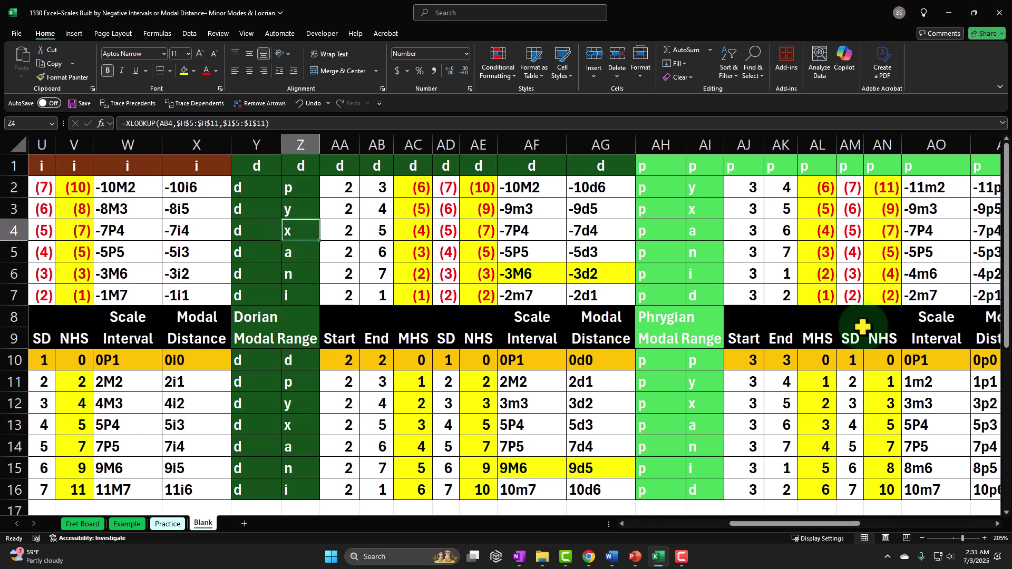
{"action": "key", "text": "Right"}
{"action": "key", "text": "Right"}
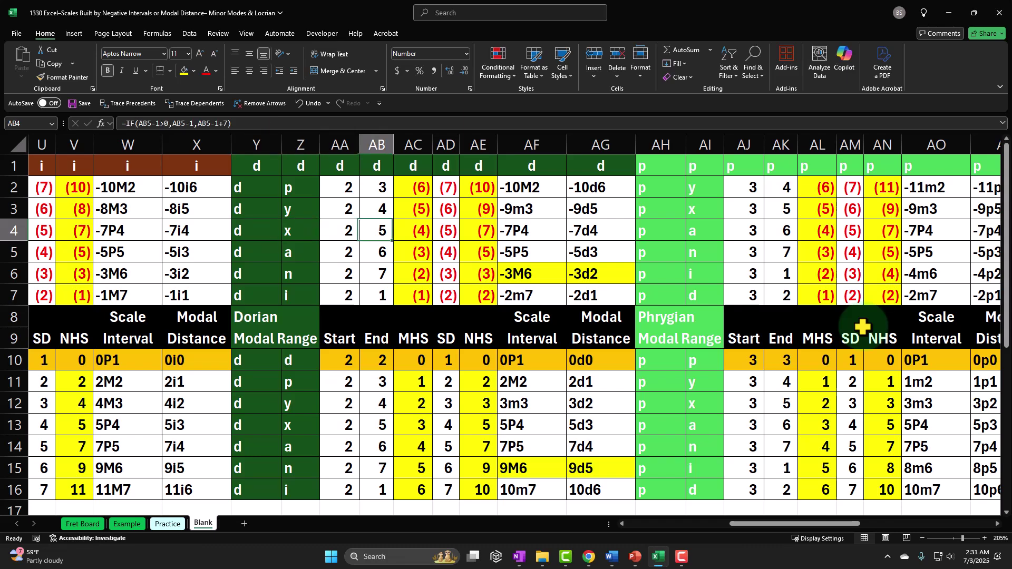
{"action": "key", "text": "Right"}
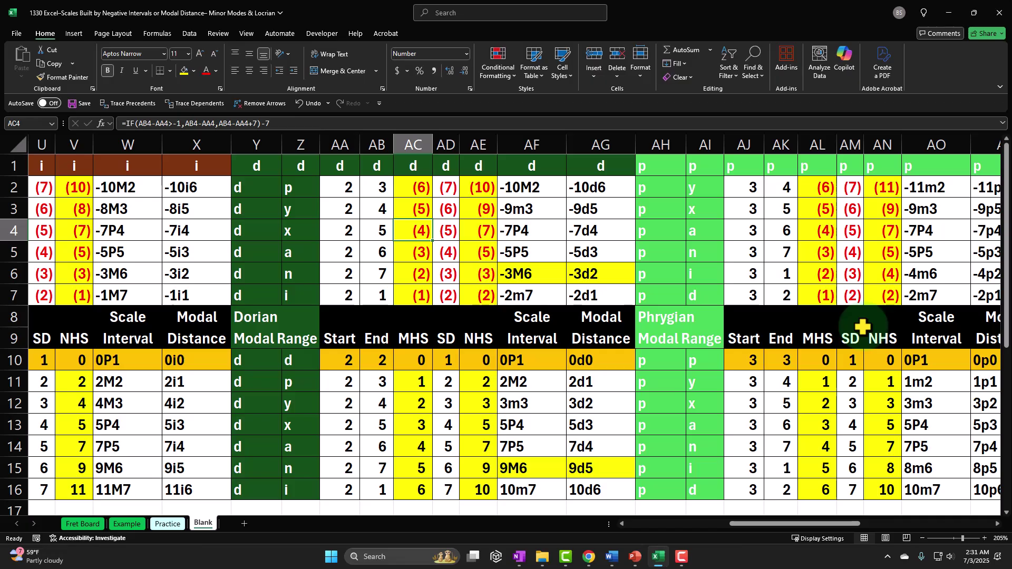
{"action": "key", "text": "Right"}
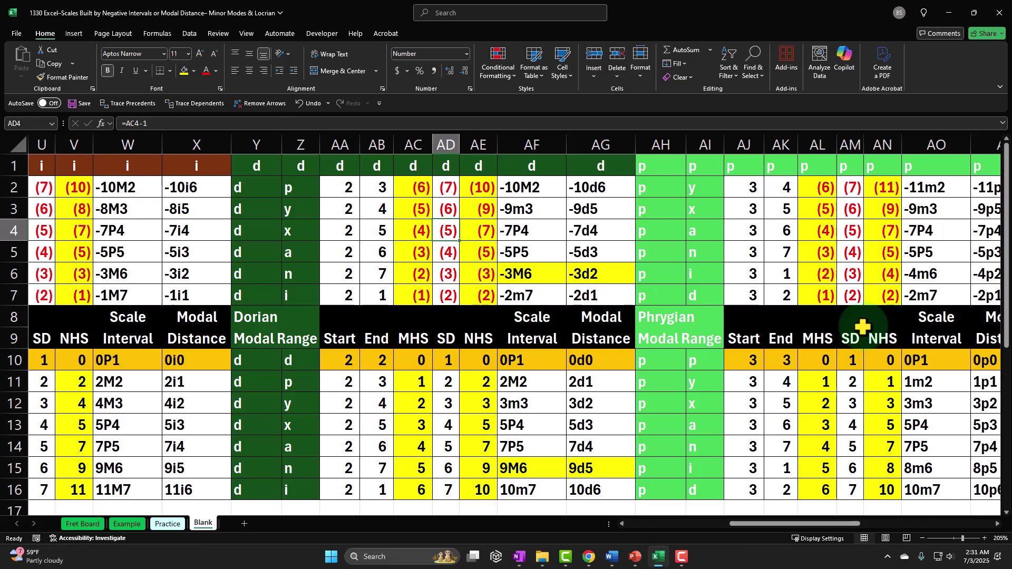
{"action": "key", "text": "Right"}
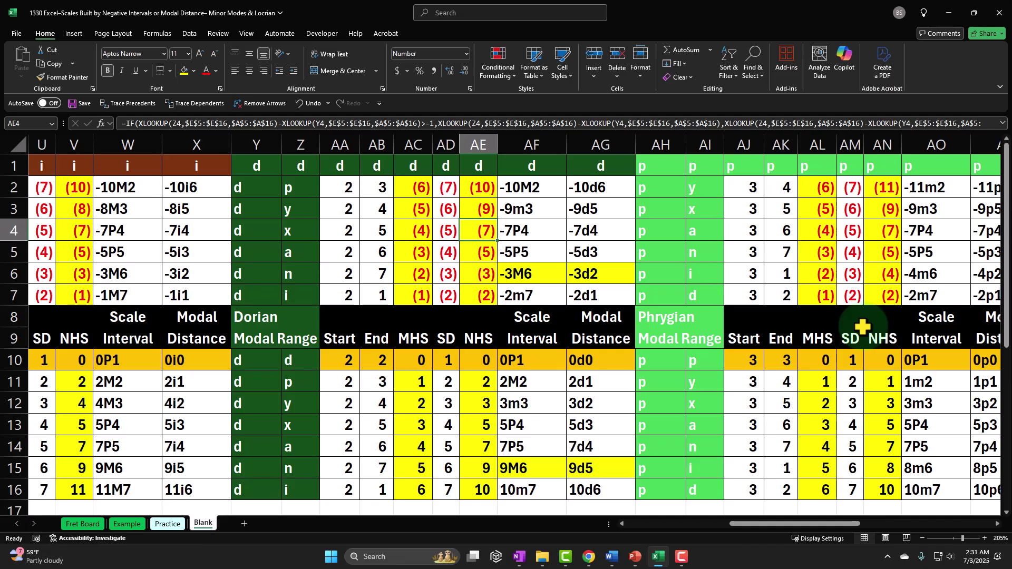
{"action": "key", "text": "Right"}
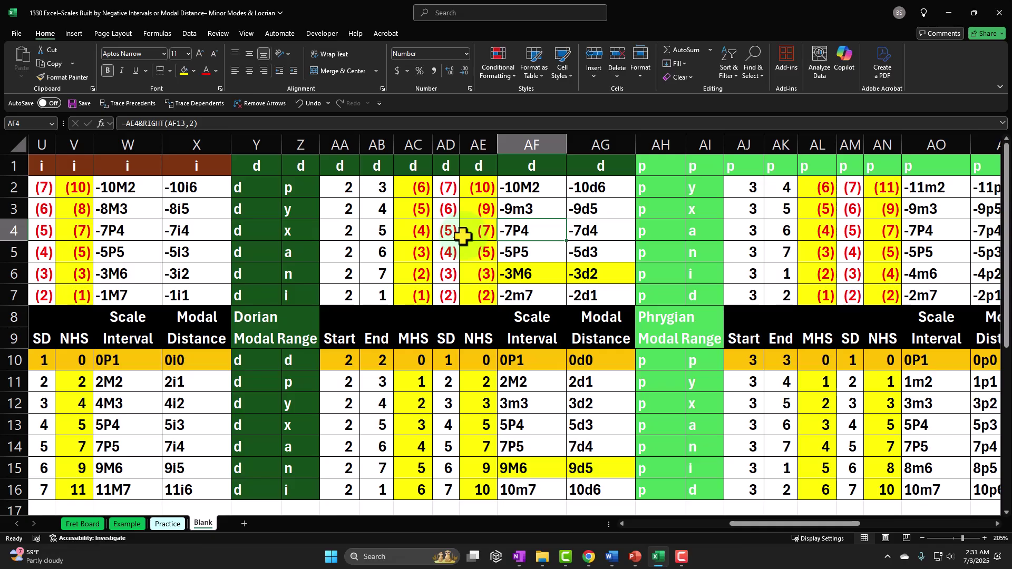
{"action": "key", "text": "Right"}
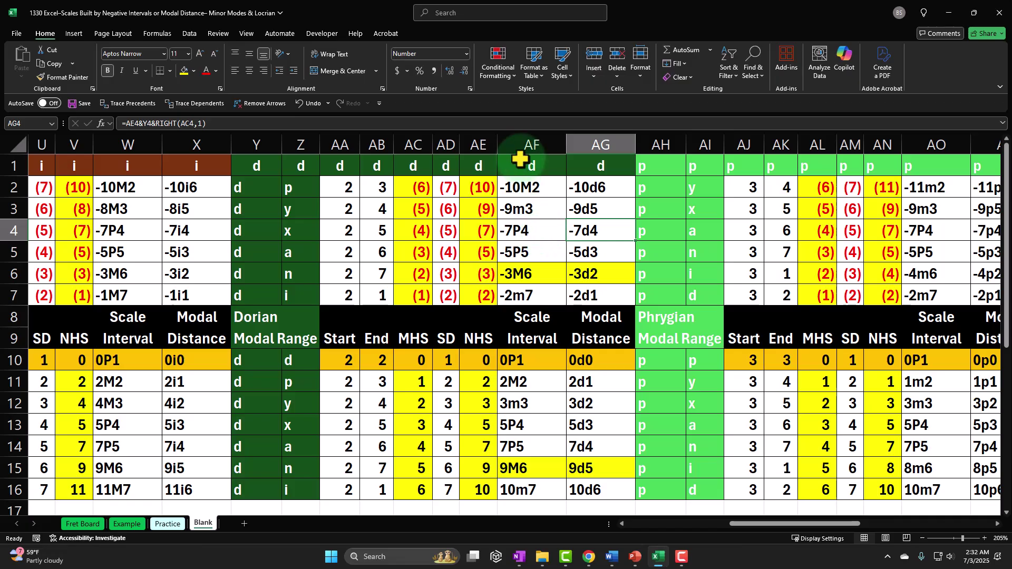
Step: Examine the Phrygian row 4 formulas cell by cell, from the Modal Range columns (AH) through Modal Distance (AP)
{"action": "key", "text": "Right"}
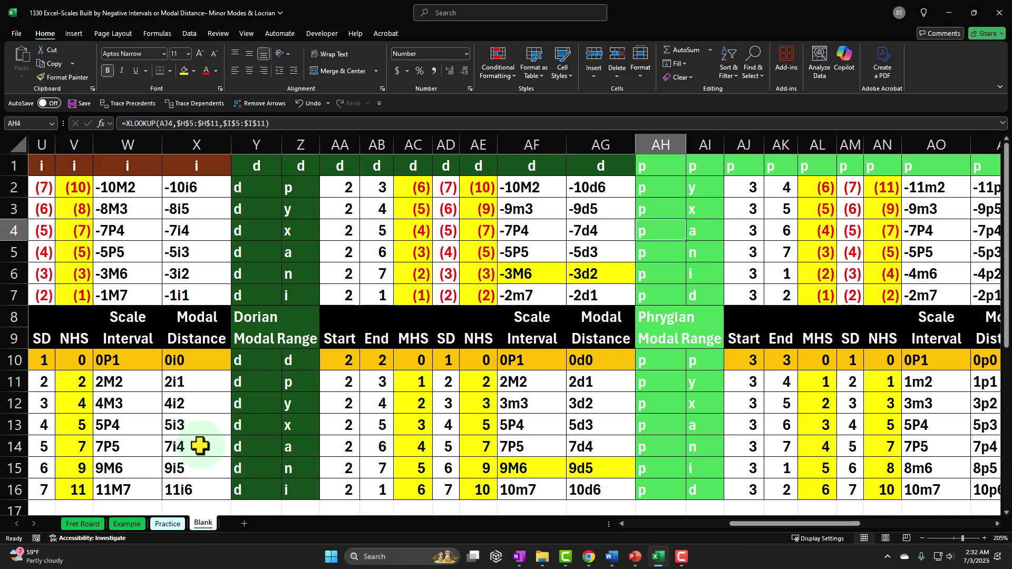
{"action": "key", "text": "Right"}
{"action": "key", "text": "Right"}
{"action": "key", "text": "Right"}
{"action": "key", "text": "Right"}
{"action": "key", "text": "Right"}
{"action": "key", "text": "Right"}
{"action": "key", "text": "Right"}
{"action": "key", "text": "Right"}
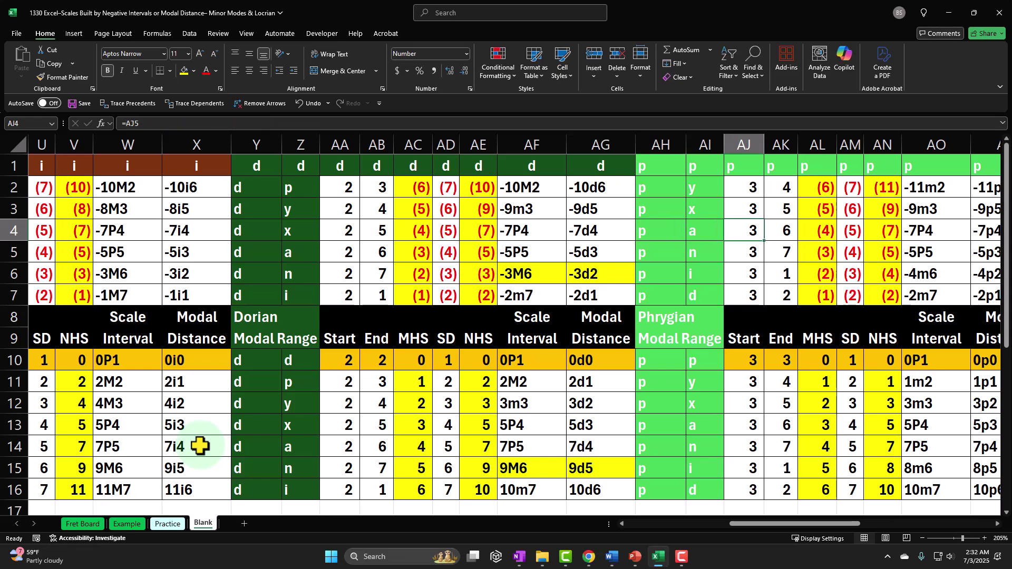
{"action": "key", "text": "Right"}
{"action": "key", "text": "Left"}
{"action": "key", "text": "Left"}
{"action": "key", "text": "Left"}
{"action": "key", "text": "Left"}
{"action": "key", "text": "Left"}
{"action": "key", "text": "Left"}
{"action": "key", "text": "Left"}
{"action": "key", "text": "Left"}
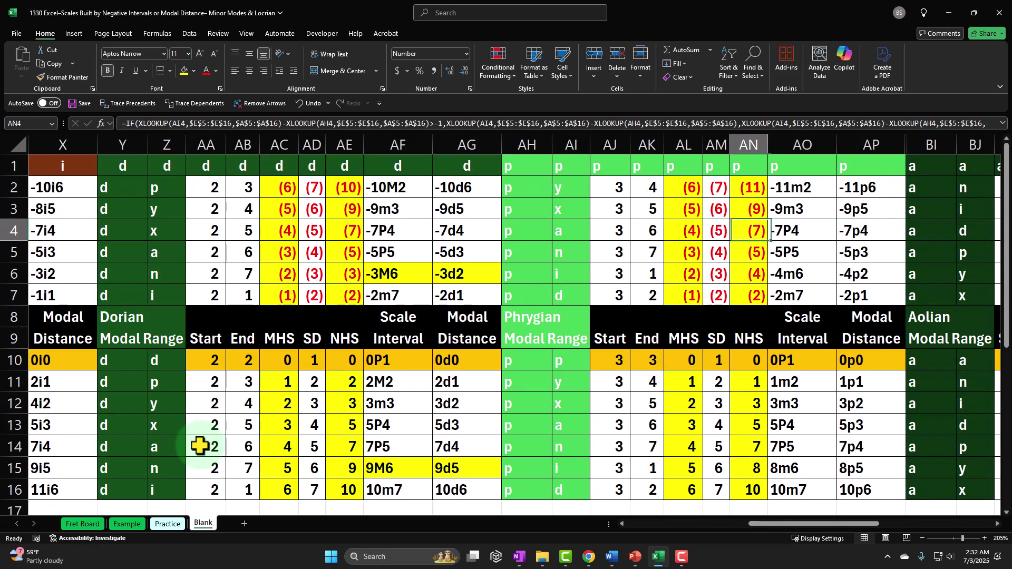
{"action": "key", "text": "Right"}
{"action": "key", "text": "Right"}
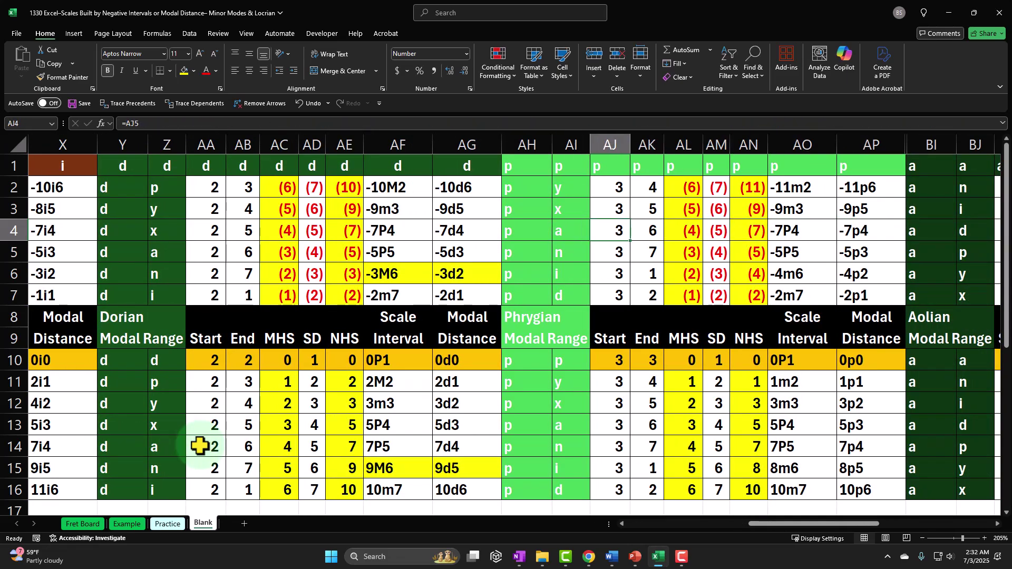
{"action": "key", "text": "Right"}
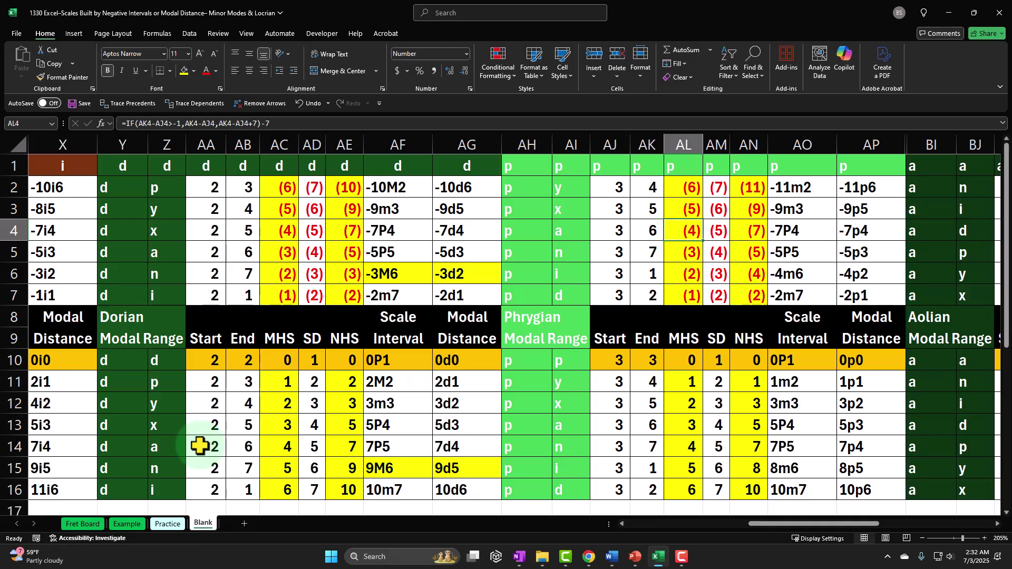
{"action": "key", "text": "Right"}
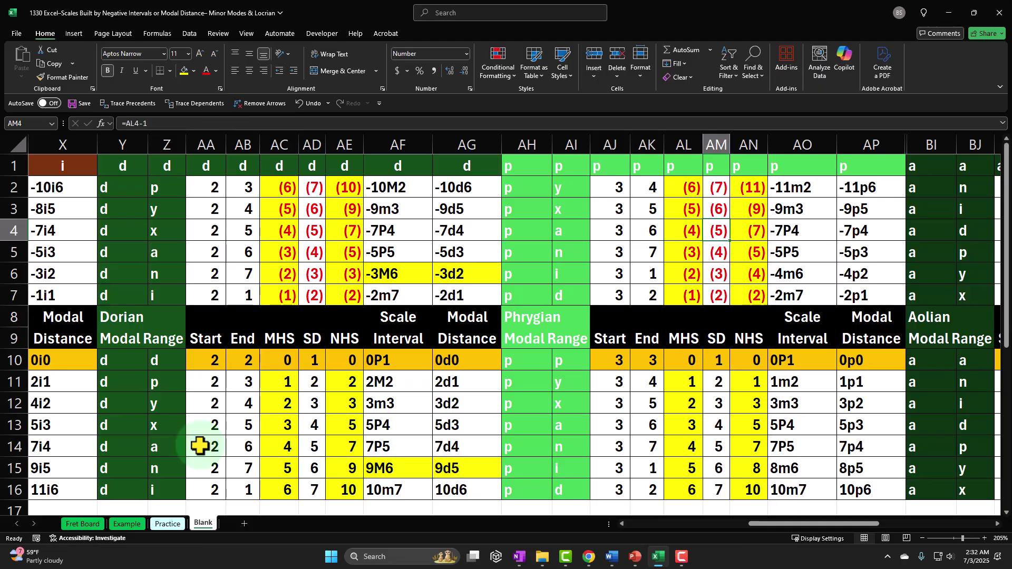
{"action": "key", "text": "Right"}
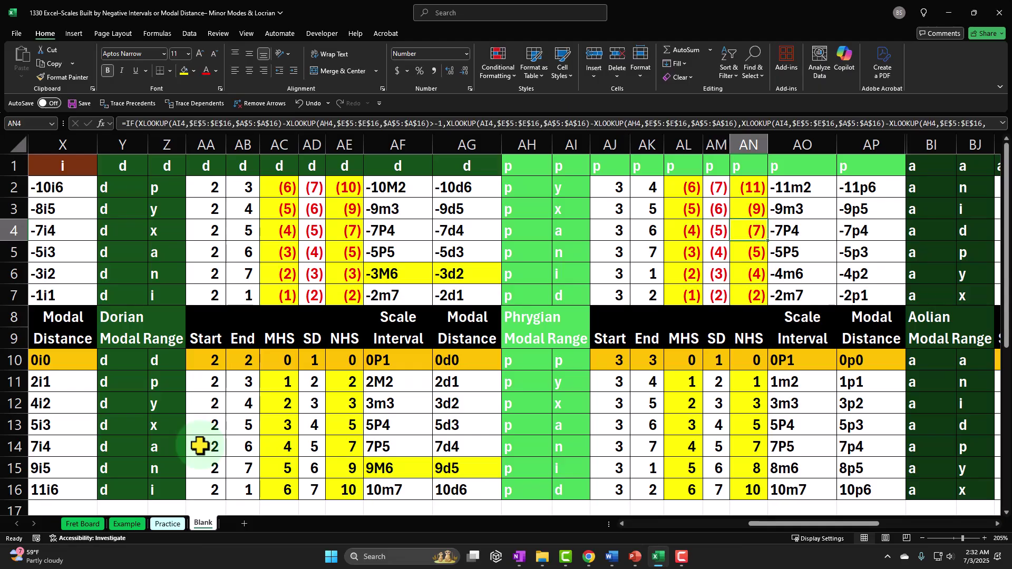
{"action": "key", "text": "Right"}
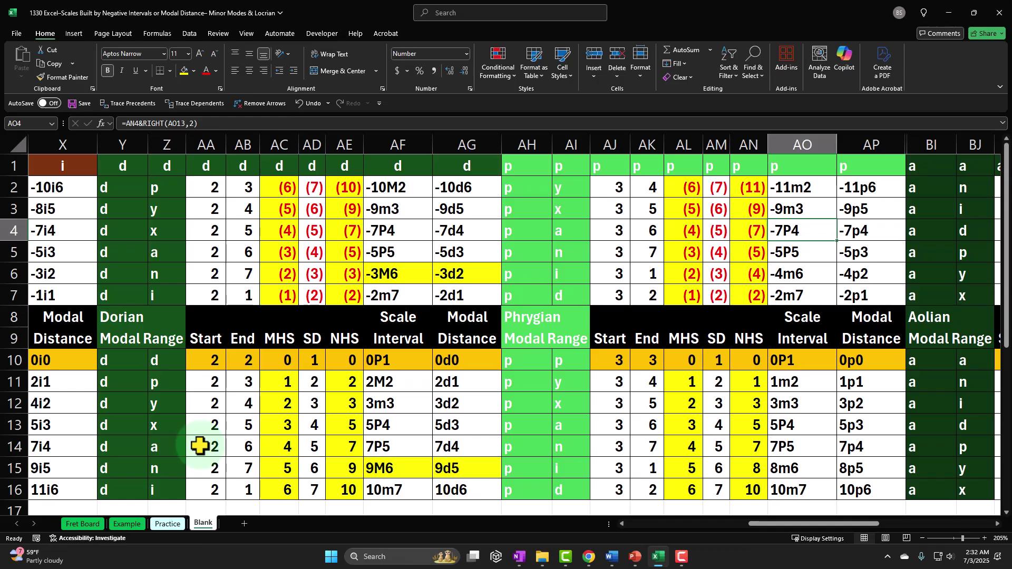
{"action": "key", "text": "Right"}
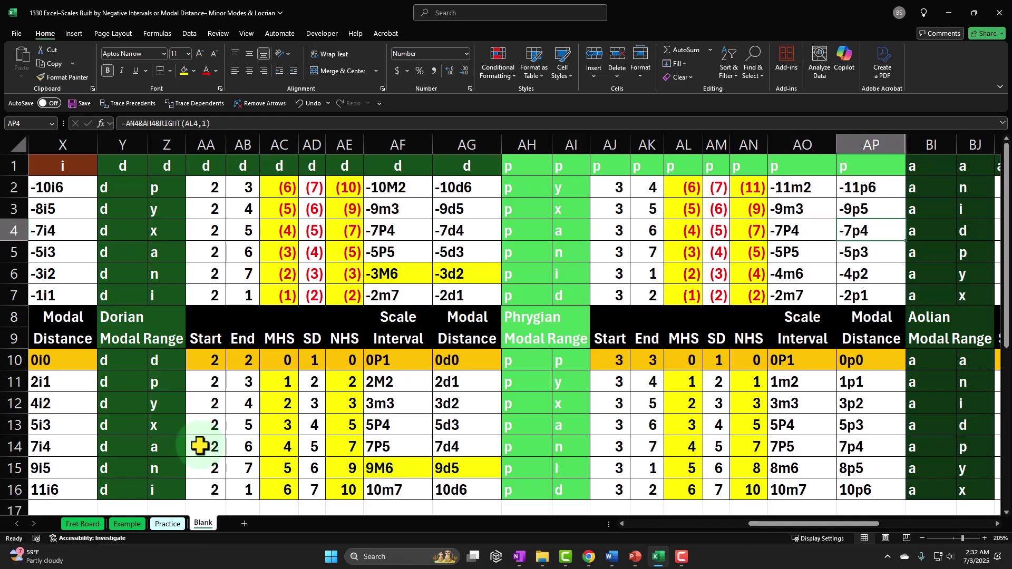
Step: Examine the Aolian row 4 formulas cell by cell, from the Modal Range columns (BI) through Modal Distance (BQ)
{"action": "key", "text": "Right"}
{"action": "key", "text": "Right"}
{"action": "key", "text": "Right"}
{"action": "key", "text": "Right"}
{"action": "key", "text": "Right"}
{"action": "key", "text": "Right"}
{"action": "key", "text": "Right"}
{"action": "key", "text": "Right"}
{"action": "key", "text": "Right"}
{"action": "key", "text": "Right"}
{"action": "key", "text": "Left"}
{"action": "key", "text": "Left"}
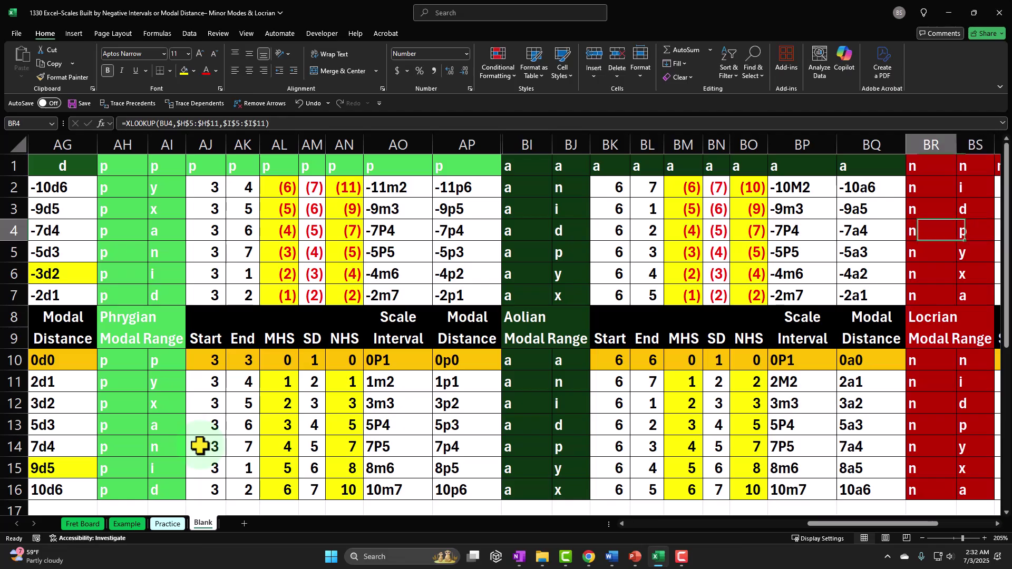
{"action": "key", "text": "Left"}
{"action": "key", "text": "Left"}
{"action": "key", "text": "Left"}
{"action": "key", "text": "Left"}
{"action": "key", "text": "Left"}
{"action": "key", "text": "Left"}
{"action": "key", "text": "Left"}
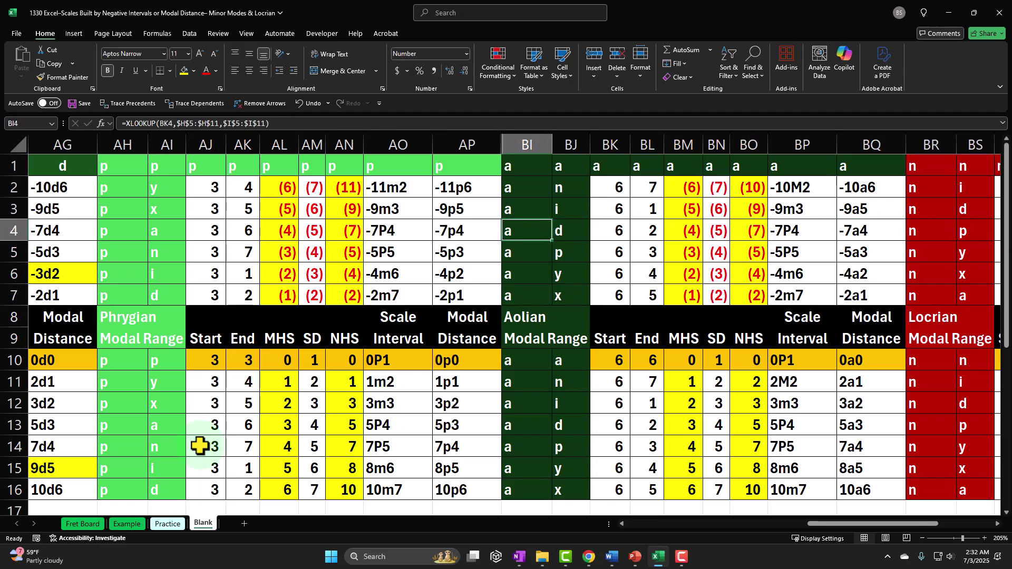
{"action": "key", "text": "Right"}
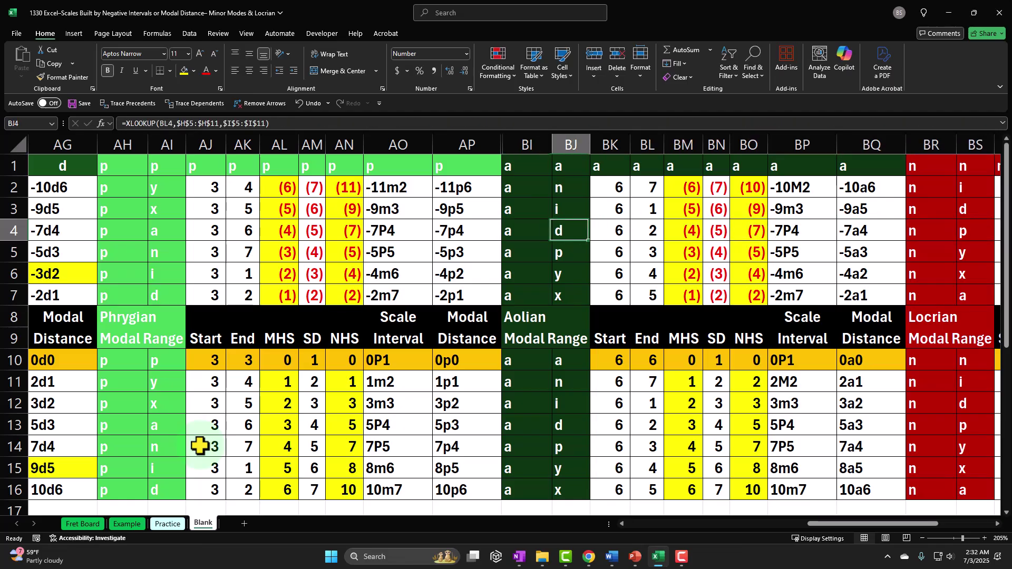
{"action": "key", "text": "Right"}
{"action": "key", "text": "Right"}
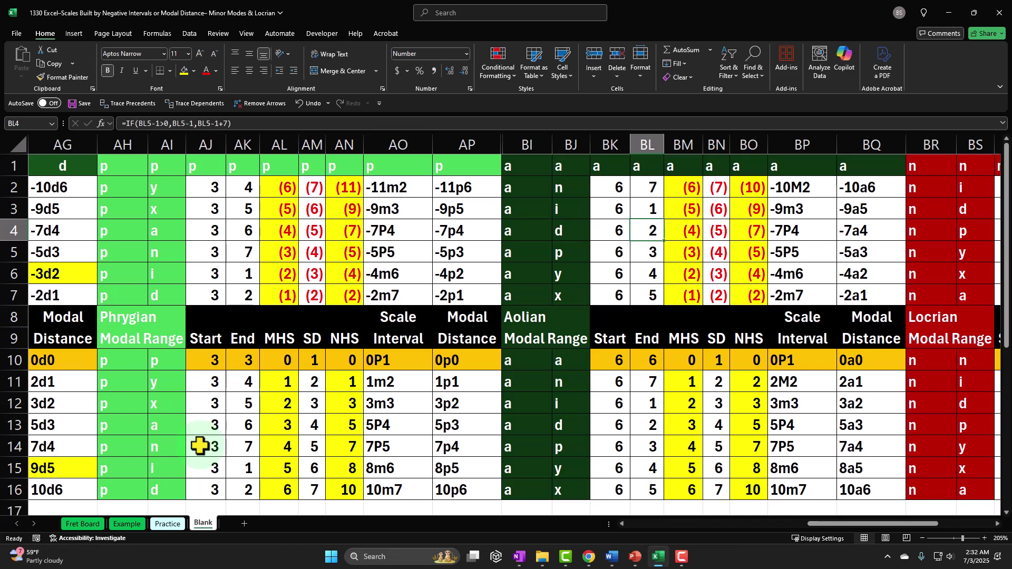
{"action": "key", "text": "Right"}
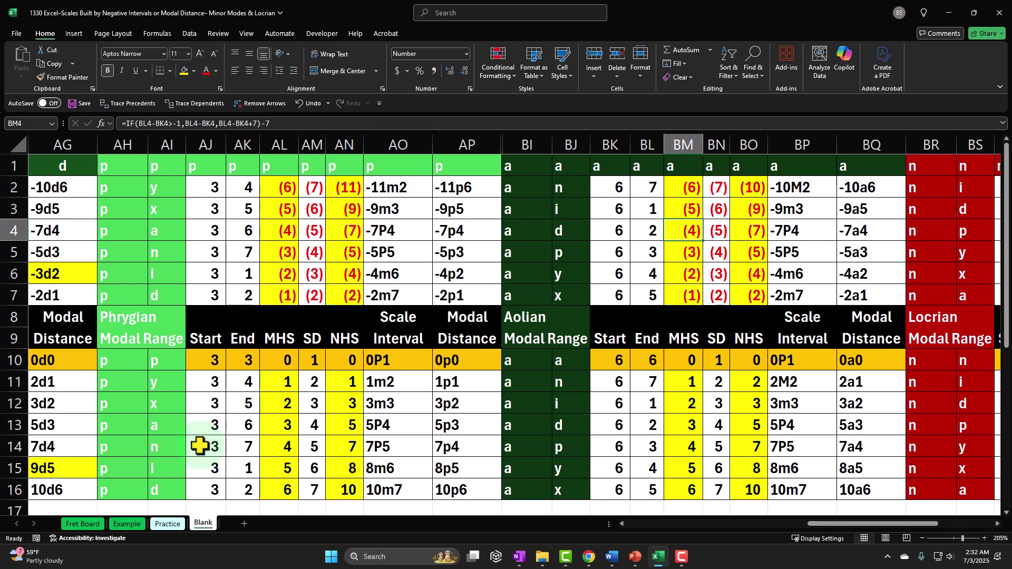
{"action": "key", "text": "Right"}
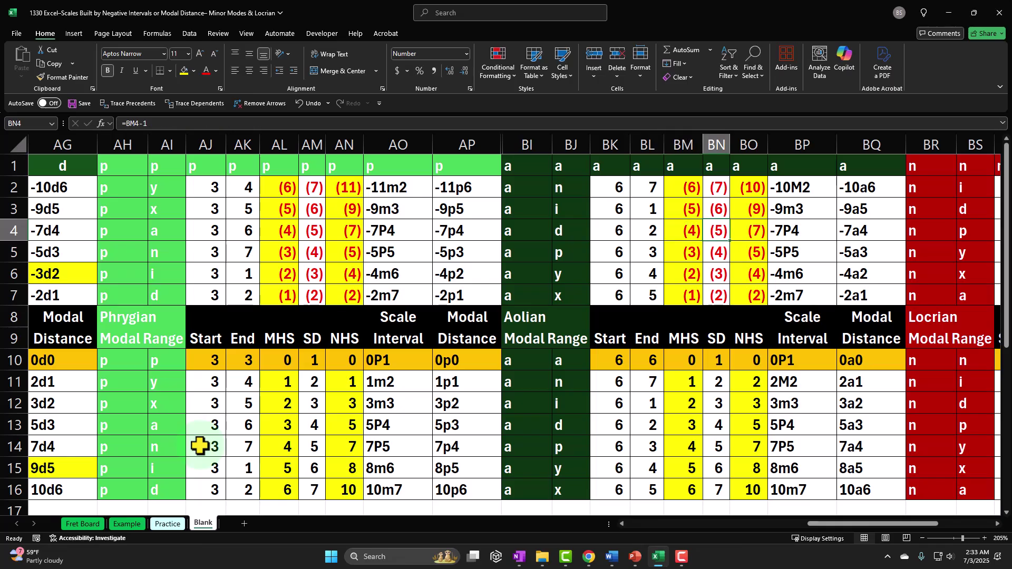
{"action": "key", "text": "Right"}
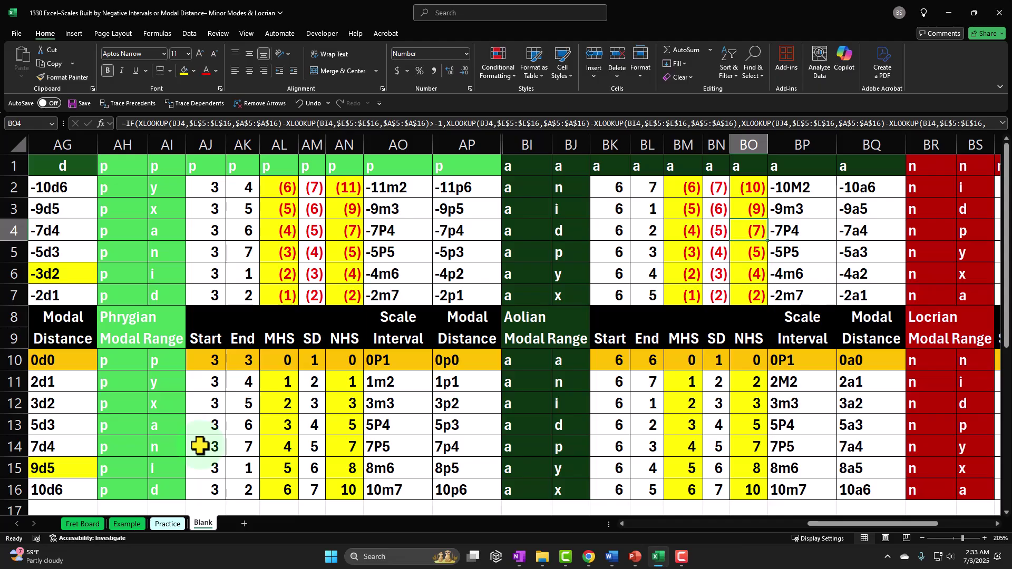
{"action": "key", "text": "Right"}
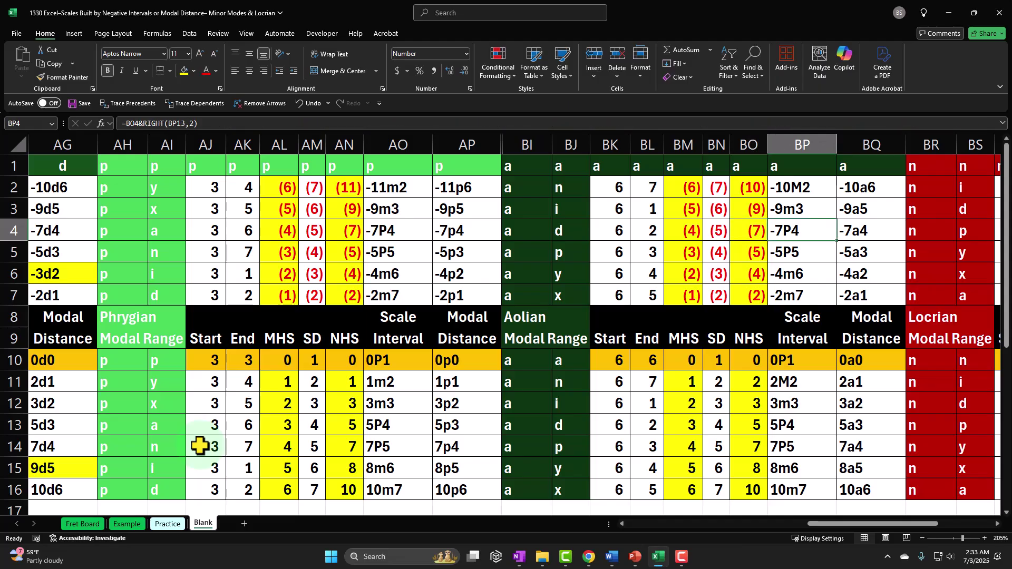
{"action": "key", "text": "Right"}
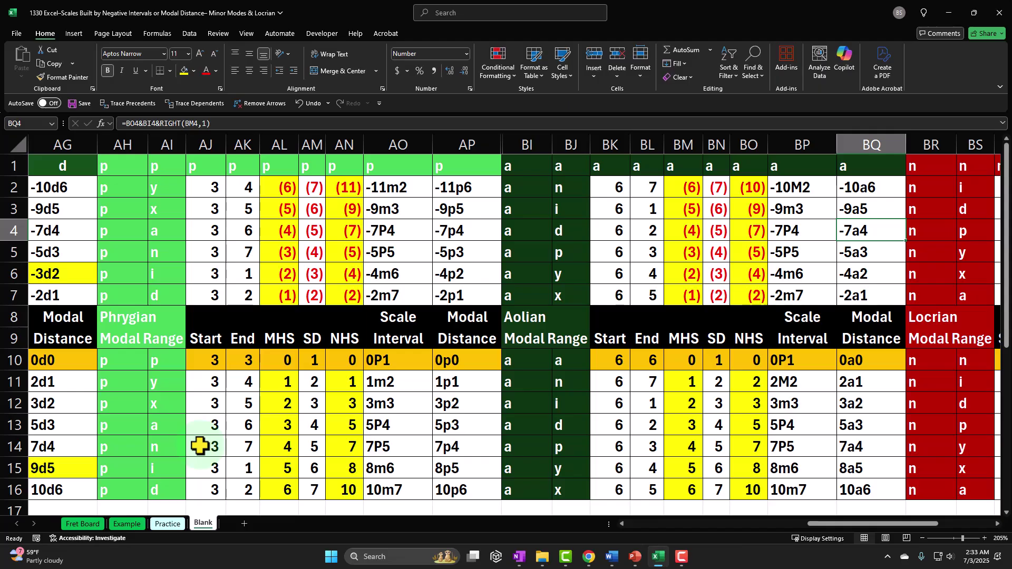
Step: Examine the Locrian row 4 formulas cell by cell, from the Modal Range columns (BR) through Modal Distance (BZ)
{"action": "key", "text": "Right"}
{"action": "key", "text": "Right"}
{"action": "key", "text": "Right"}
{"action": "key", "text": "Right"}
{"action": "key", "text": "Right"}
{"action": "key", "text": "Right"}
{"action": "key", "text": "Right"}
{"action": "key", "text": "Right"}
{"action": "key", "text": "Right"}
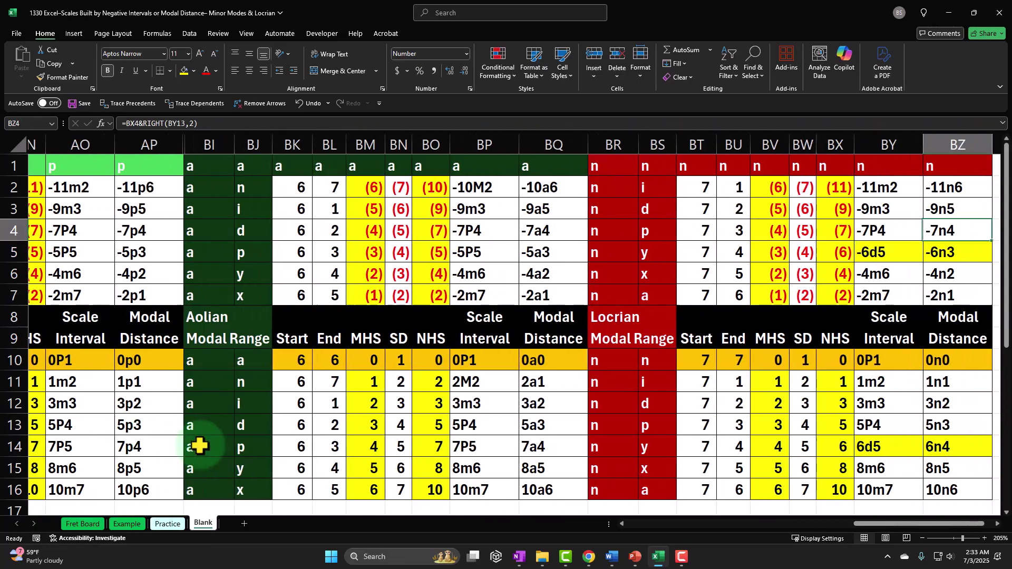
{"action": "key", "text": "Left"}
{"action": "key", "text": "Left"}
{"action": "key", "text": "Left"}
{"action": "key", "text": "Left"}
{"action": "key", "text": "Left"}
{"action": "key", "text": "Left"}
{"action": "key", "text": "Left"}
{"action": "key", "text": "Left"}
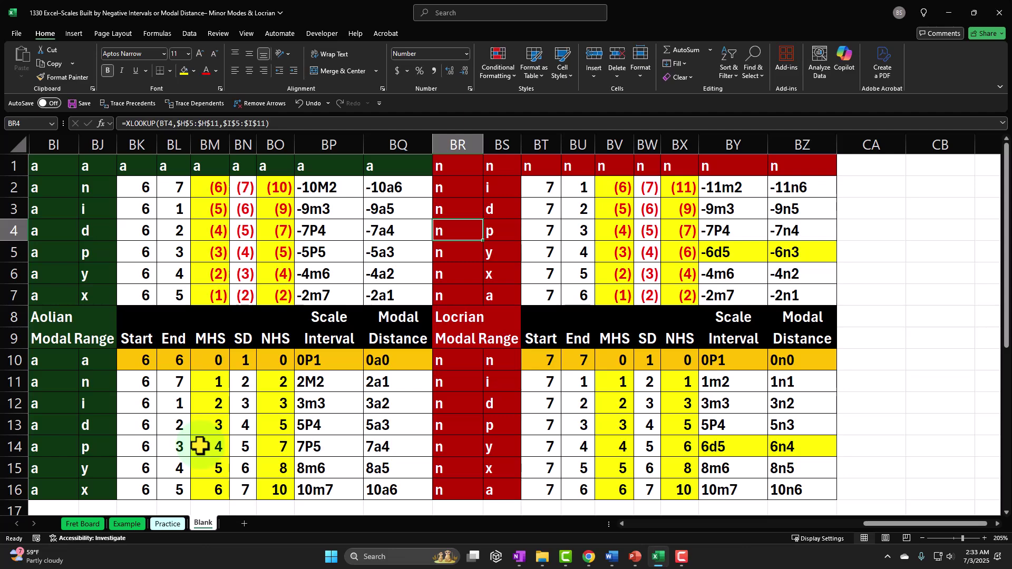
{"action": "key", "text": "Right"}
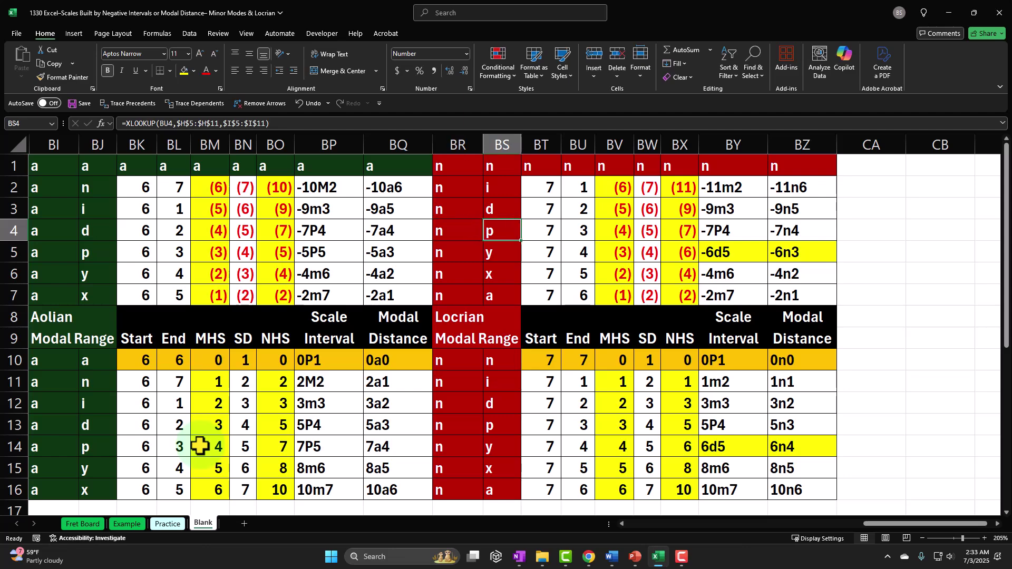
{"action": "key", "text": "Right"}
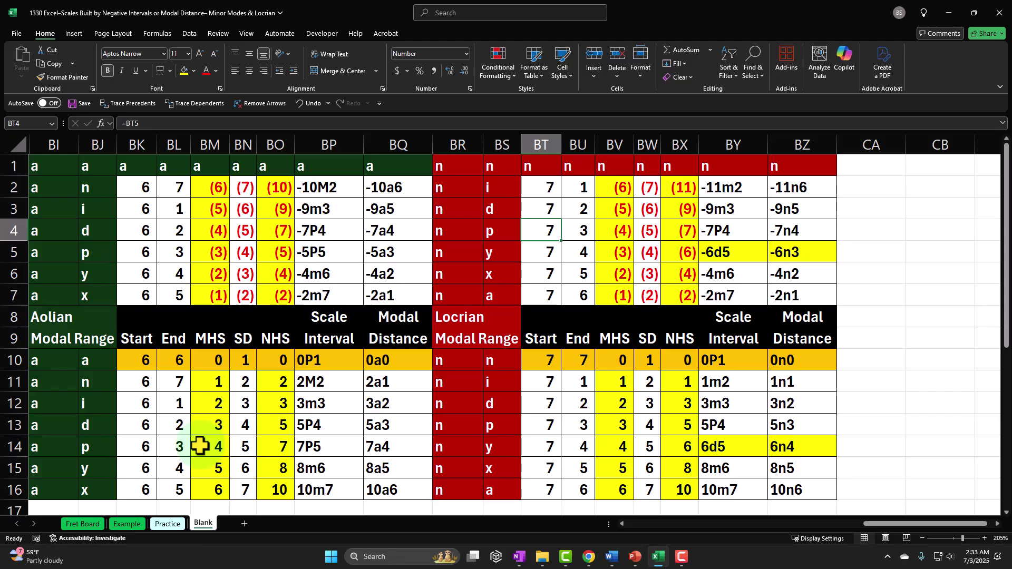
{"action": "key", "text": "Right"}
{"action": "key", "text": "Right"}
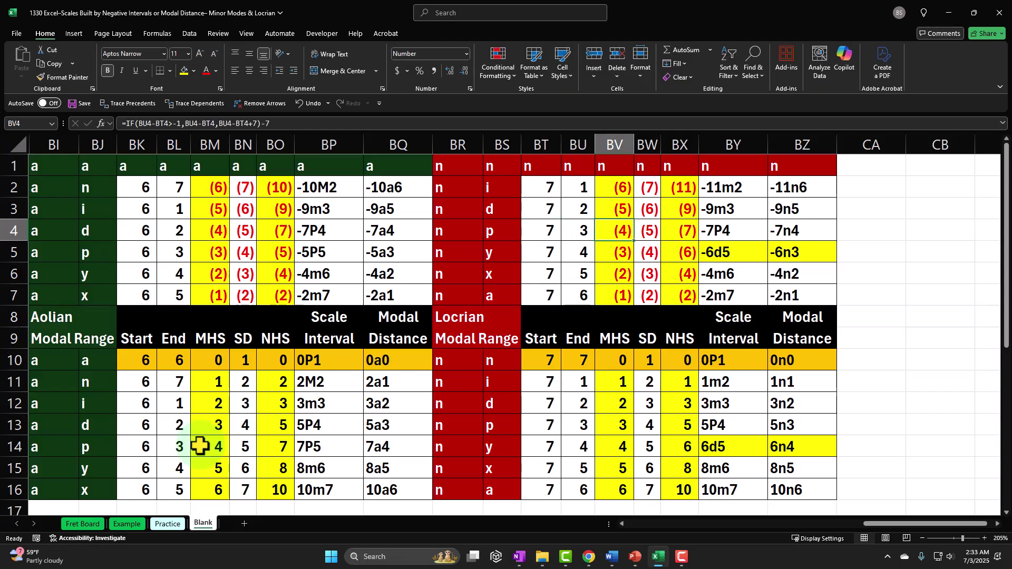
{"action": "key", "text": "Right"}
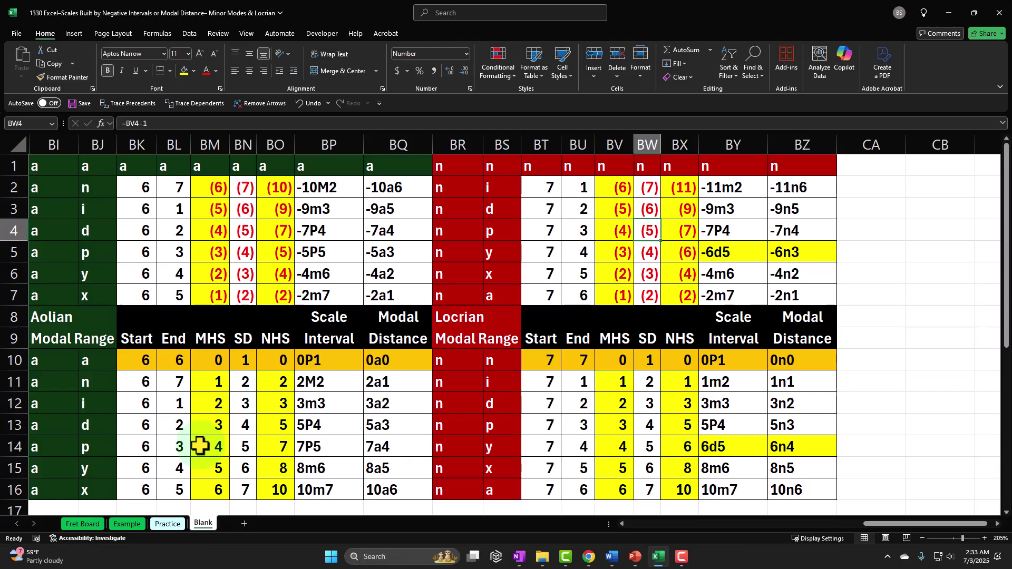
{"action": "key", "text": "Right"}
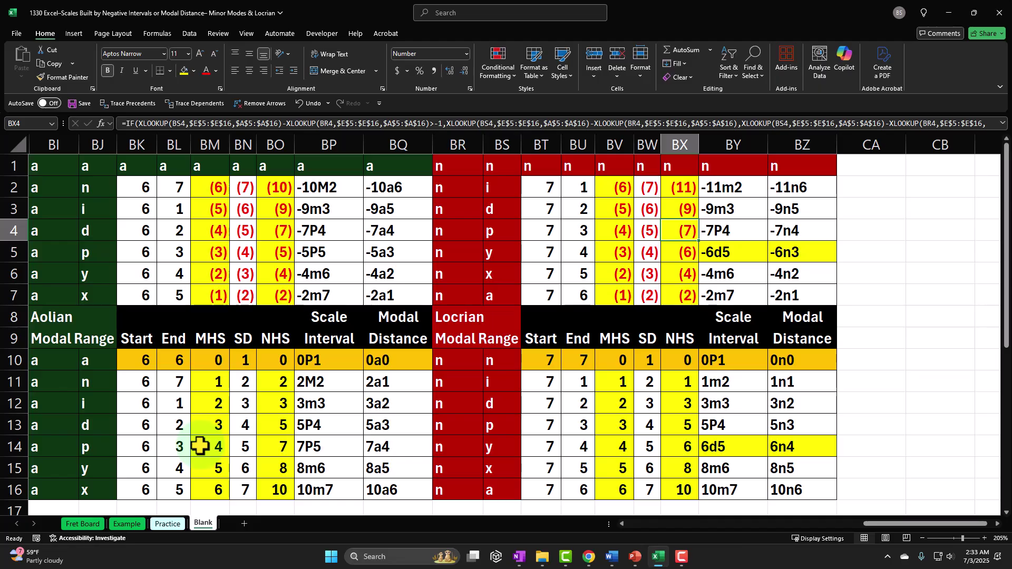
{"action": "key", "text": "Right"}
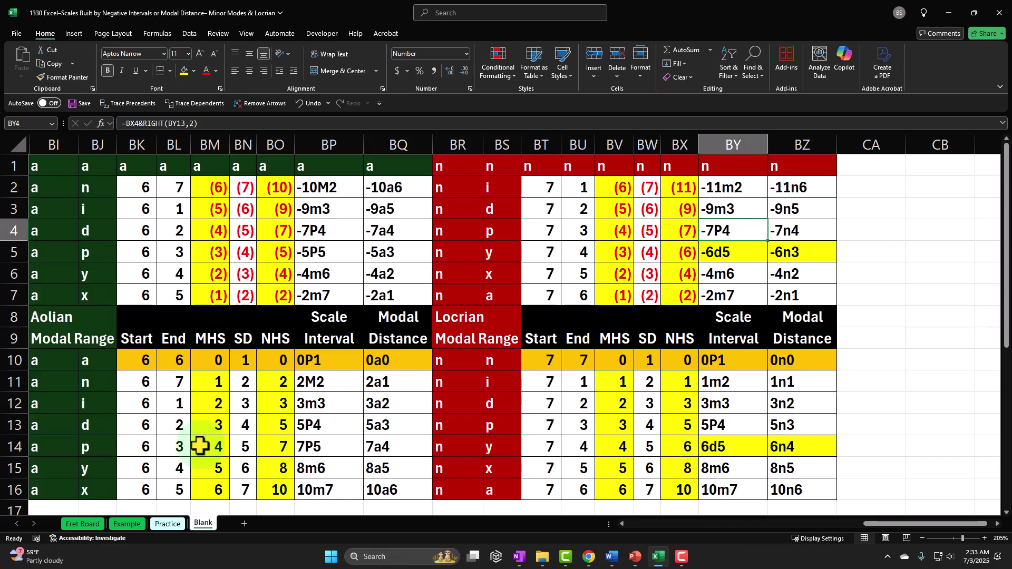
{"action": "key", "text": "Right"}
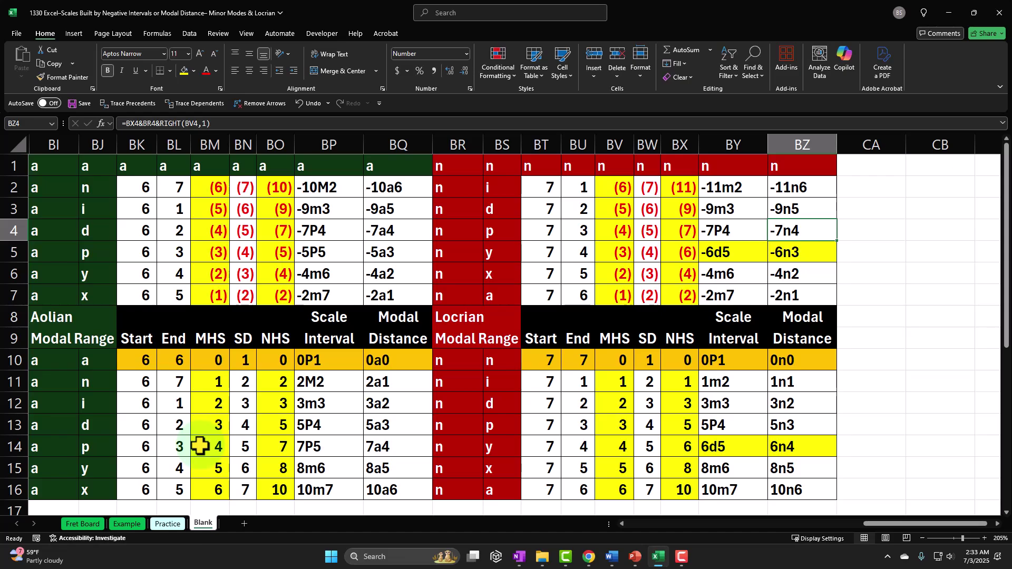
Step: Return to the Dorian block and examine its row 3 formulas from Modal Range (Y) through Modal Distance (AG), ending on the first Phrygian cell
{"action": "key", "text": "Up"}
{"action": "key", "text": "Left"}
{"action": "key", "text": "Left"}
{"action": "key", "text": "Left"}
{"action": "key", "text": "Left"}
{"action": "key", "text": "Left"}
{"action": "key", "text": "Left"}
{"action": "key", "text": "Left"}
{"action": "key", "text": "Left"}
{"action": "key", "text": "Left"}
{"action": "key", "text": "Left"}
{"action": "key", "text": "Left"}
{"action": "key", "text": "Left"}
{"action": "key", "text": "Left"}
{"action": "key", "text": "Left"}
{"action": "key", "text": "Left"}
{"action": "key", "text": "Left"}
{"action": "key", "text": "Left"}
{"action": "key", "text": "Left"}
{"action": "key", "text": "Left"}
{"action": "key", "text": "Left"}
{"action": "key", "text": "Left"}
{"action": "key", "text": "Left"}
{"action": "key", "text": "Left"}
{"action": "key", "text": "Left"}
{"action": "key", "text": "Left"}
{"action": "key", "text": "Left"}
{"action": "key", "text": "Left"}
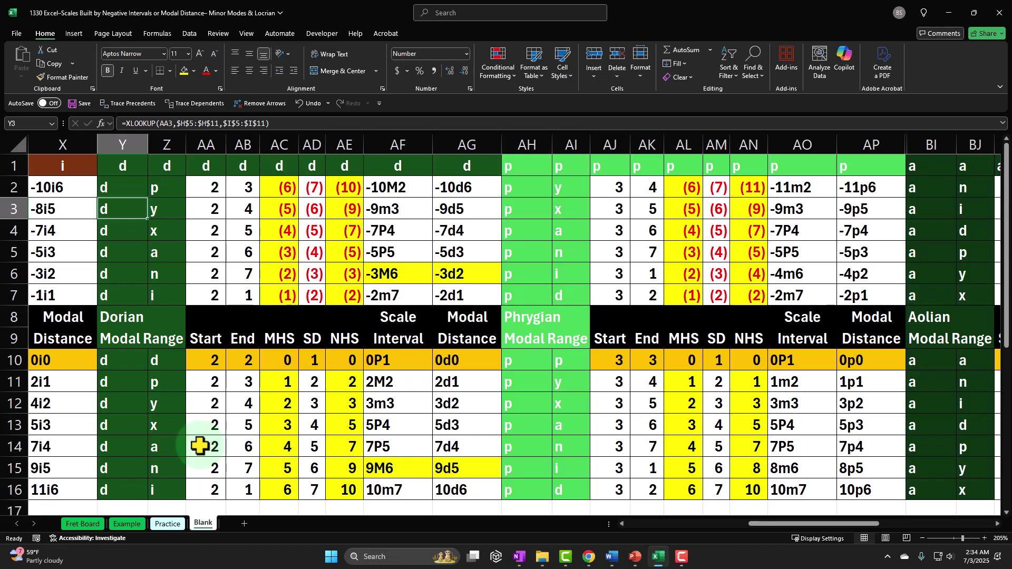
{"action": "key", "text": "Right"}
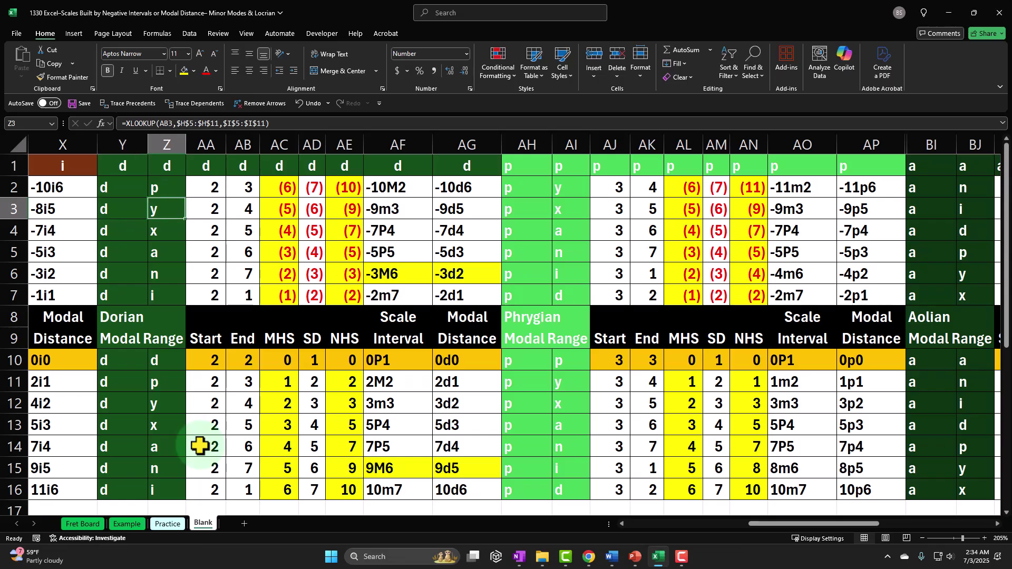
{"action": "key", "text": "Right"}
{"action": "key", "text": "Right"}
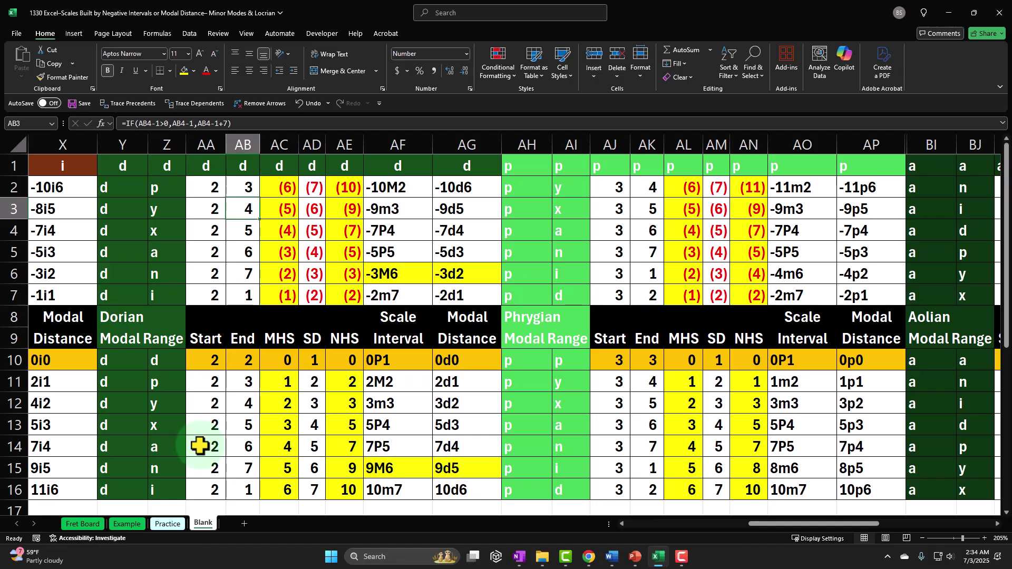
{"action": "key", "text": "Right"}
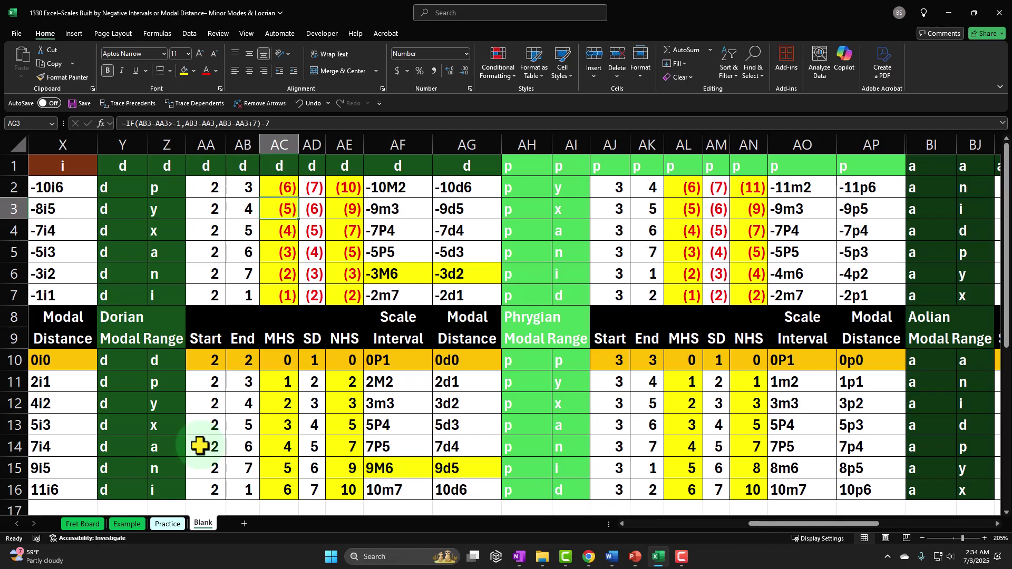
{"action": "key", "text": "Right"}
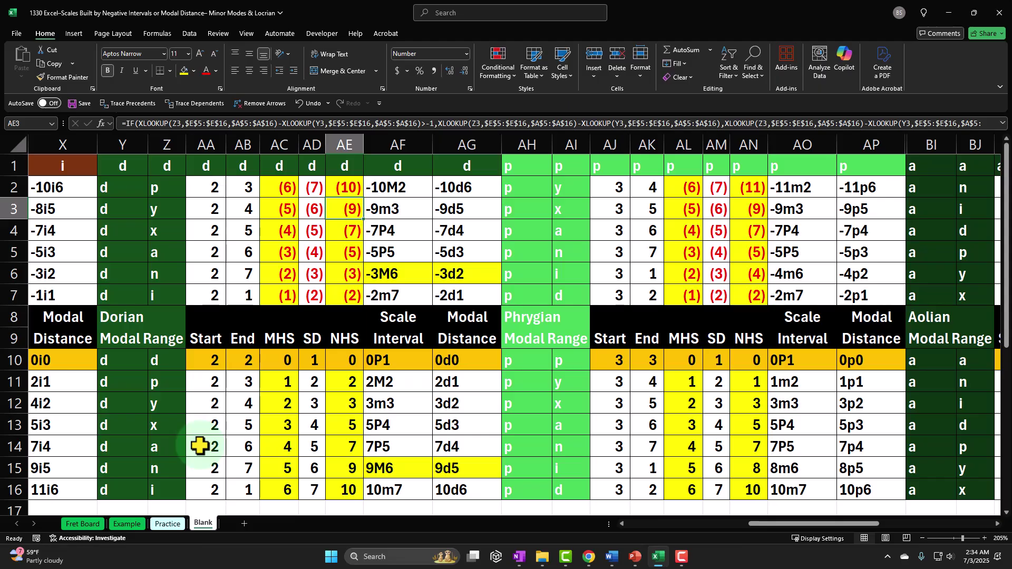
{"action": "key", "text": "Right"}
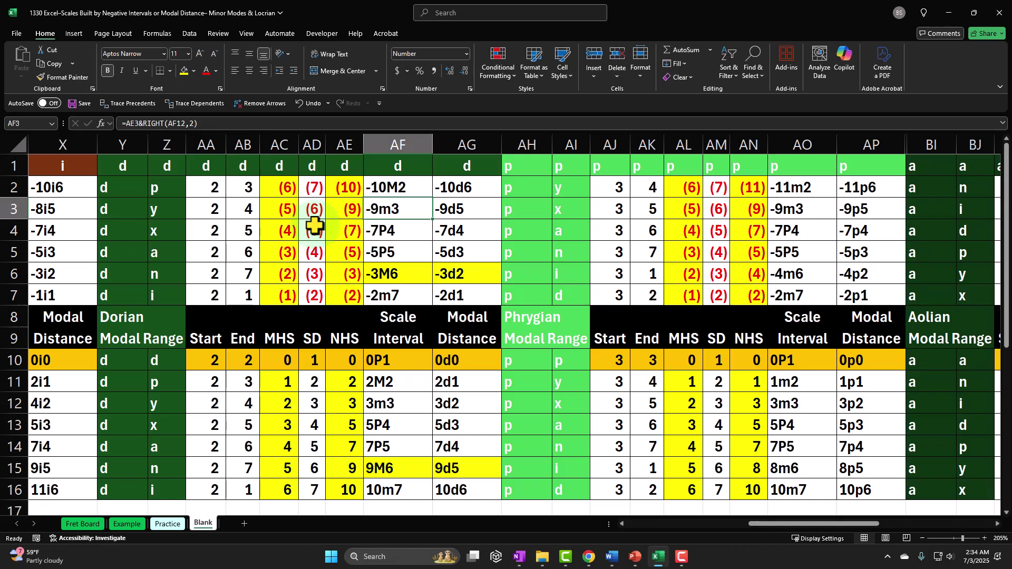
{"action": "key", "text": "Right"}
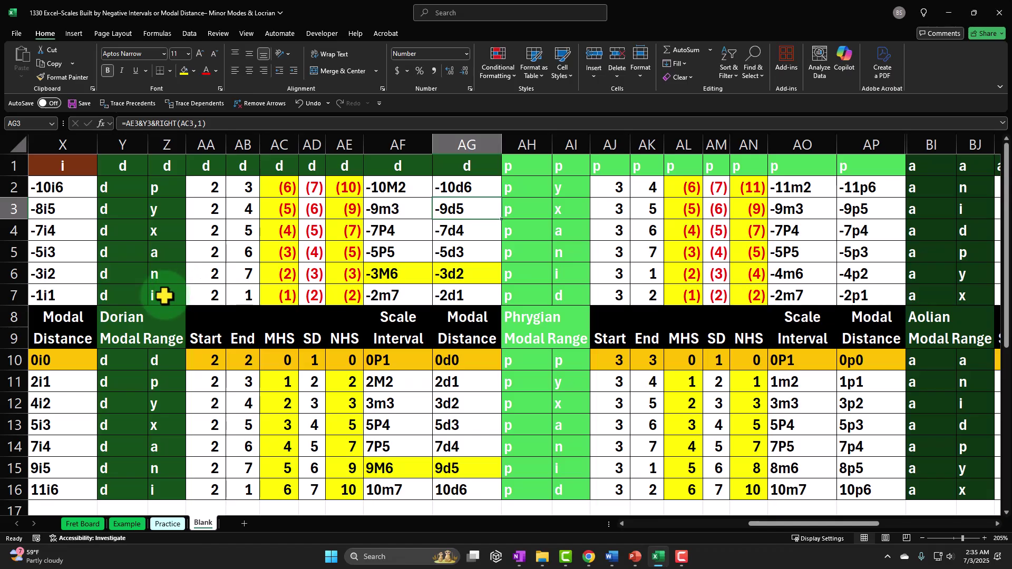
{"action": "key", "text": "Right"}
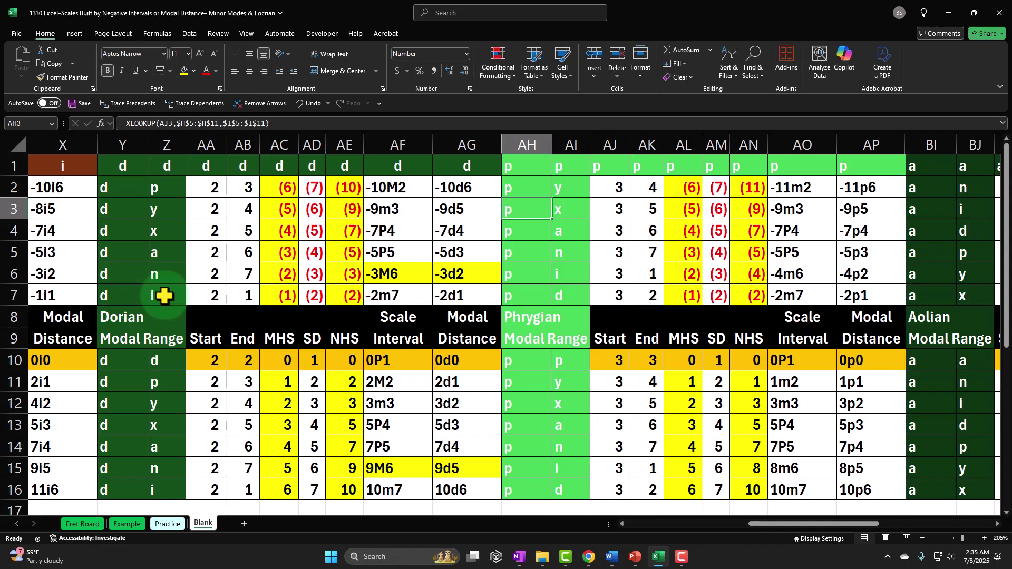
Step: Examine the Phrygian row 3 formulas cell by cell, from the Start column (AJ) through Modal Distance (AP)
{"action": "key", "text": "Right"}
{"action": "key", "text": "Right"}
{"action": "key", "text": "Right"}
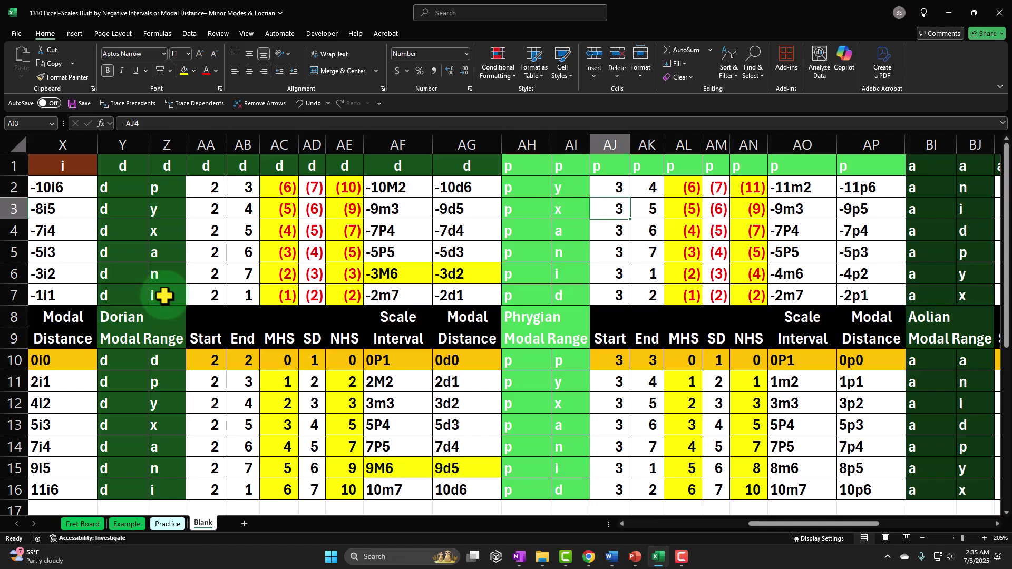
{"action": "key", "text": "Right"}
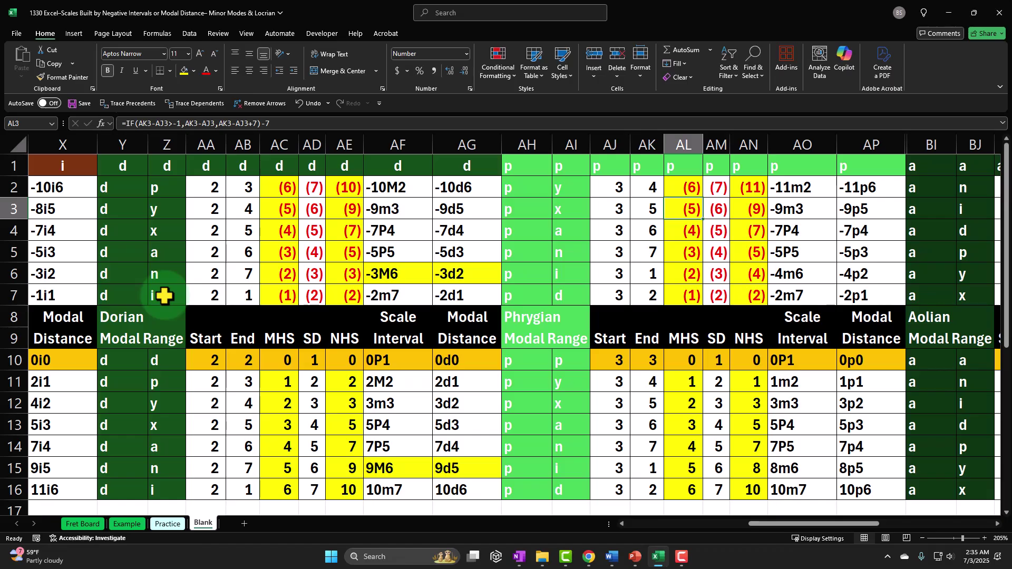
{"action": "key", "text": "Right"}
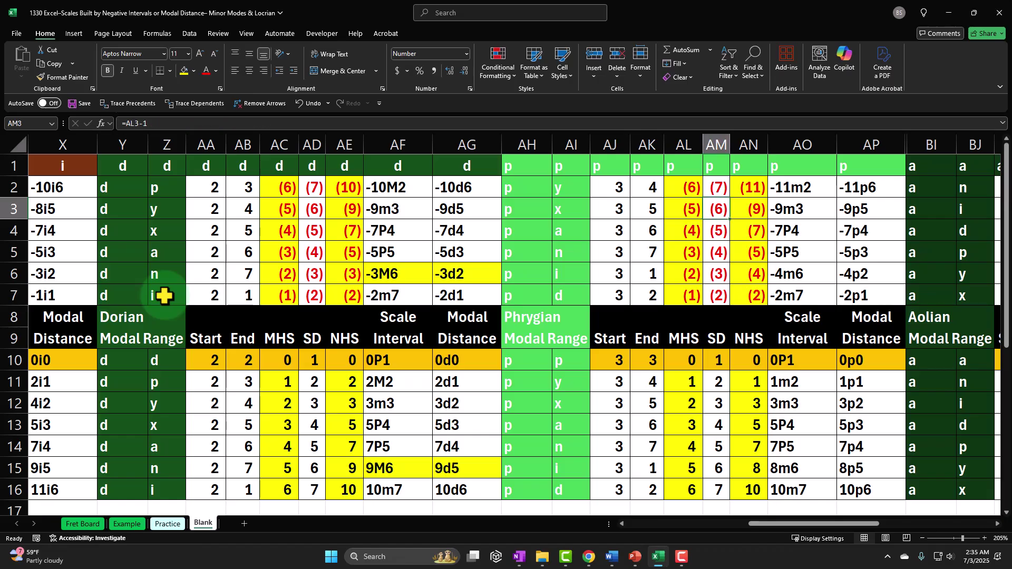
{"action": "key", "text": "Right"}
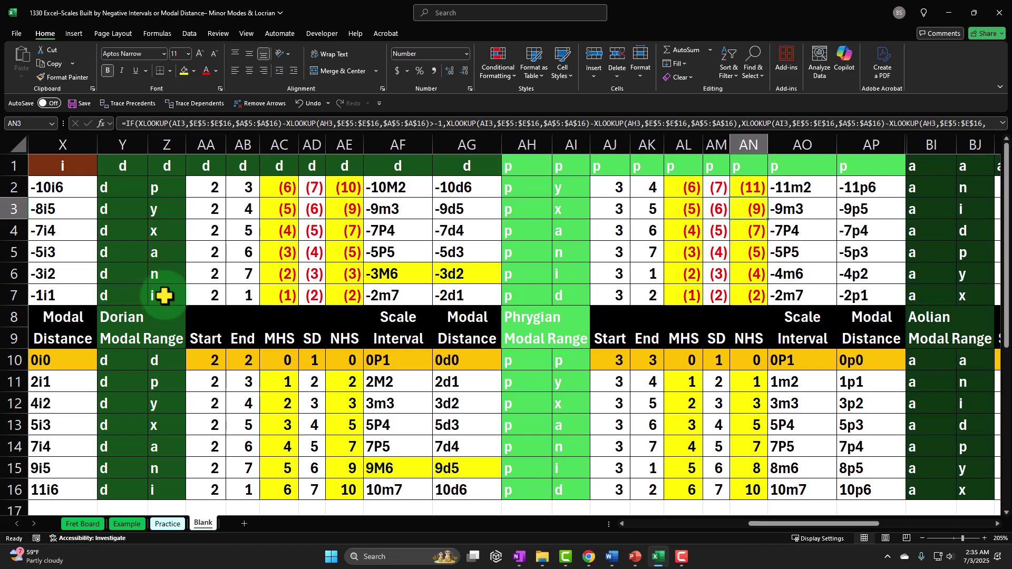
{"action": "key", "text": "Right"}
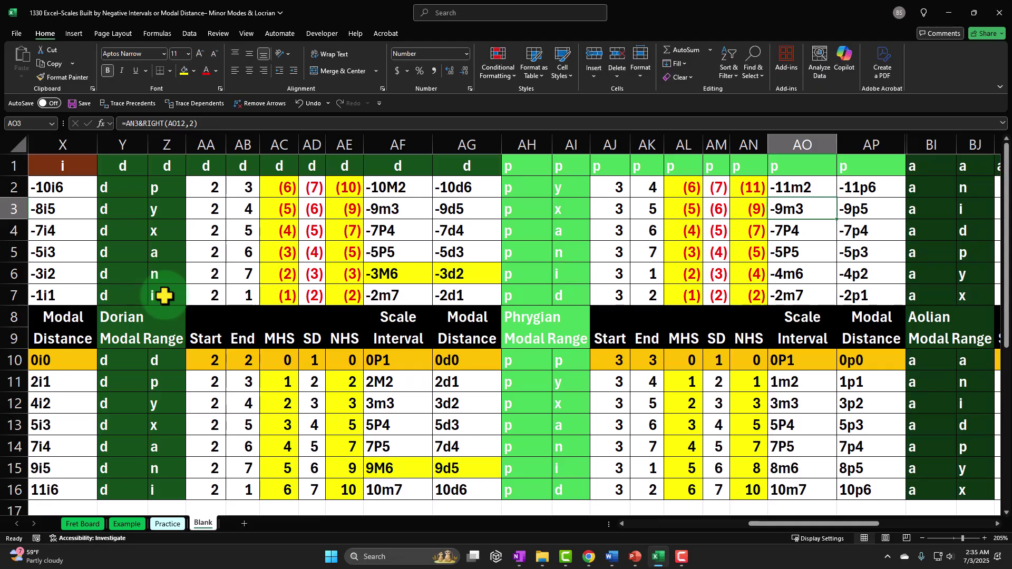
{"action": "key", "text": "Right"}
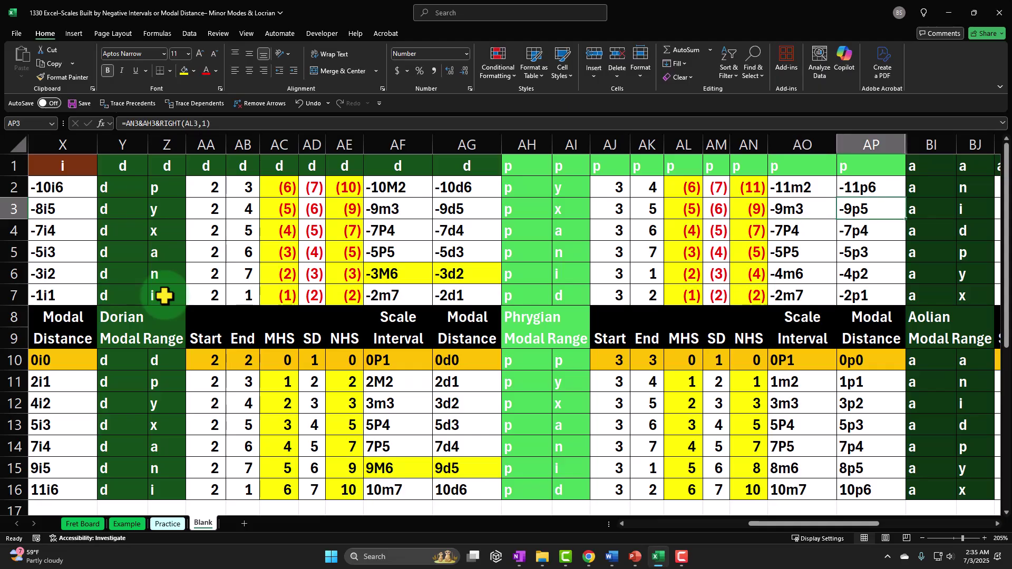
Step: Examine the Aolian row 3 formulas cell by cell, from the Modal Range columns (BI) through Modal Distance (BQ)
{"action": "key", "text": "Right"}
{"action": "key", "text": "Right"}
{"action": "key", "text": "Right"}
{"action": "key", "text": "Right"}
{"action": "key", "text": "Right"}
{"action": "key", "text": "Right"}
{"action": "key", "text": "Right"}
{"action": "key", "text": "Right"}
{"action": "key", "text": "Right"}
{"action": "key", "text": "Right"}
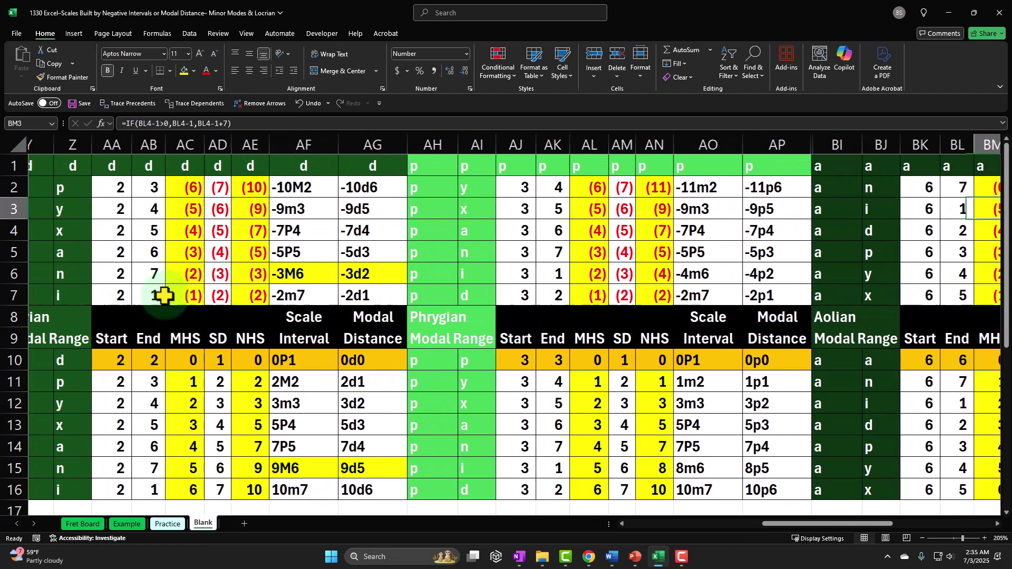
{"action": "key", "text": "Left"}
{"action": "key", "text": "Left"}
{"action": "key", "text": "Left"}
{"action": "key", "text": "Left"}
{"action": "key", "text": "Left"}
{"action": "key", "text": "Left"}
{"action": "key", "text": "Left"}
{"action": "key", "text": "Left"}
{"action": "key", "text": "Left"}
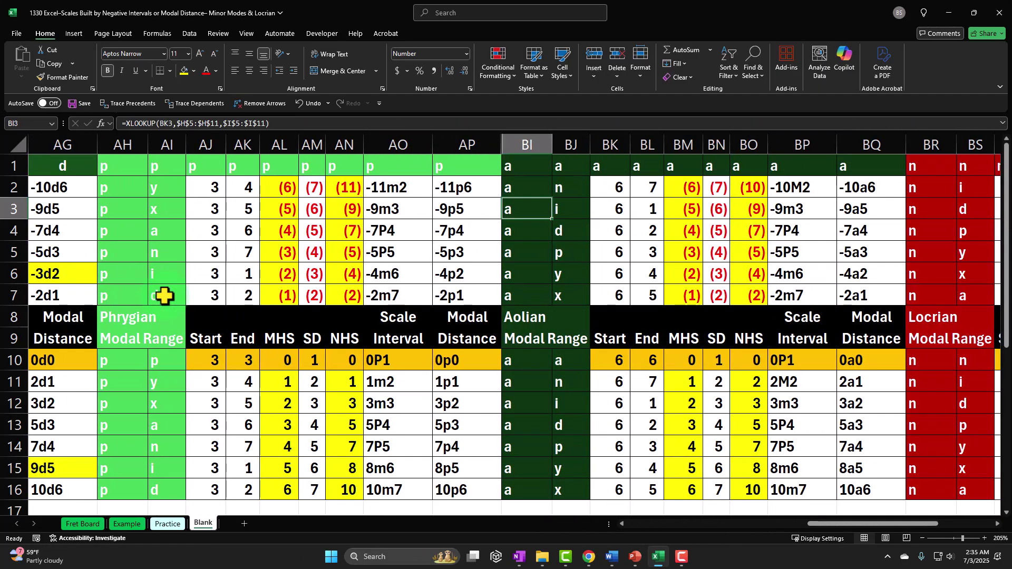
{"action": "key", "text": "Right"}
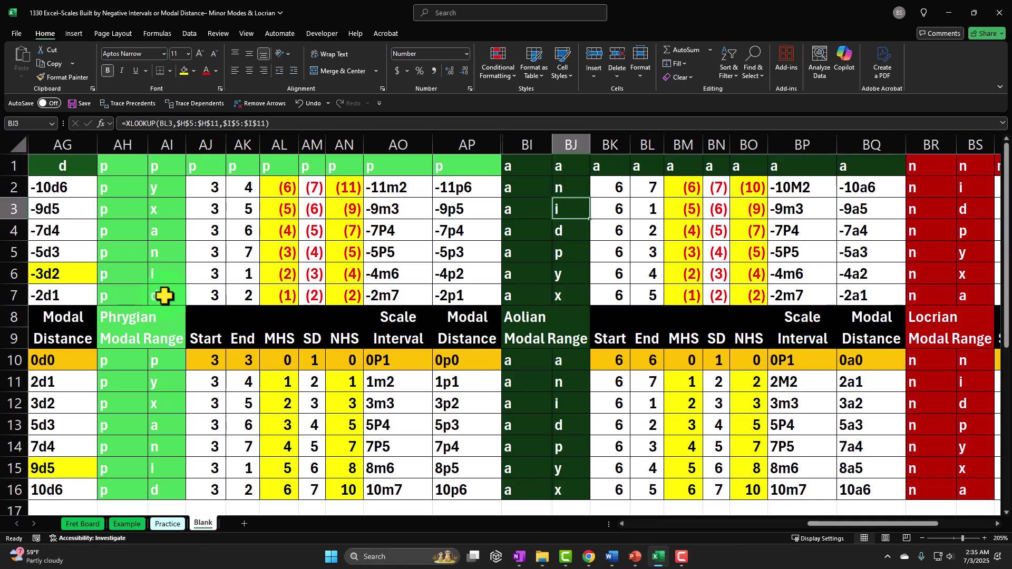
{"action": "key", "text": "Right"}
{"action": "key", "text": "Right"}
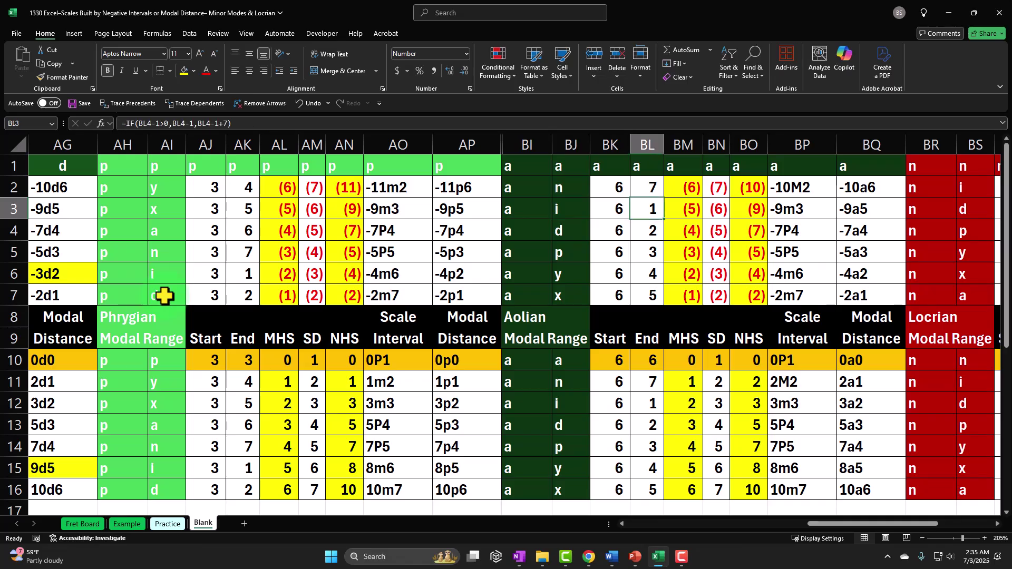
{"action": "key", "text": "Right"}
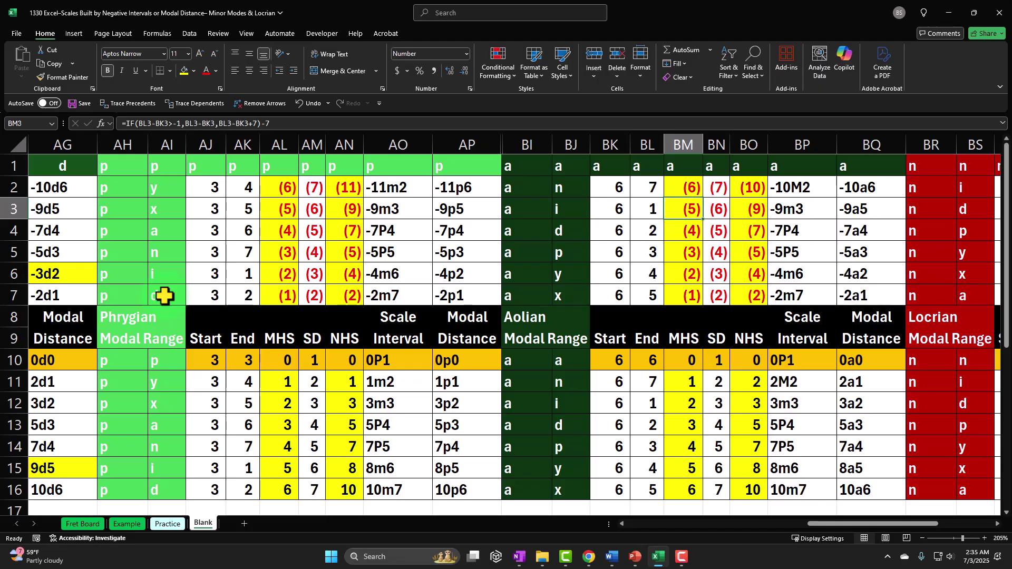
{"action": "key", "text": "Right"}
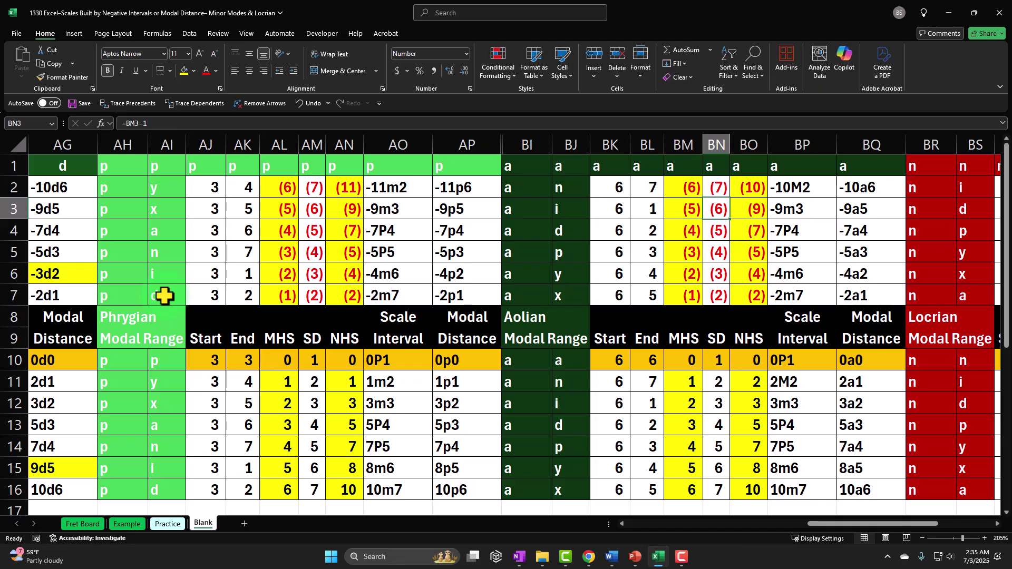
{"action": "key", "text": "Right"}
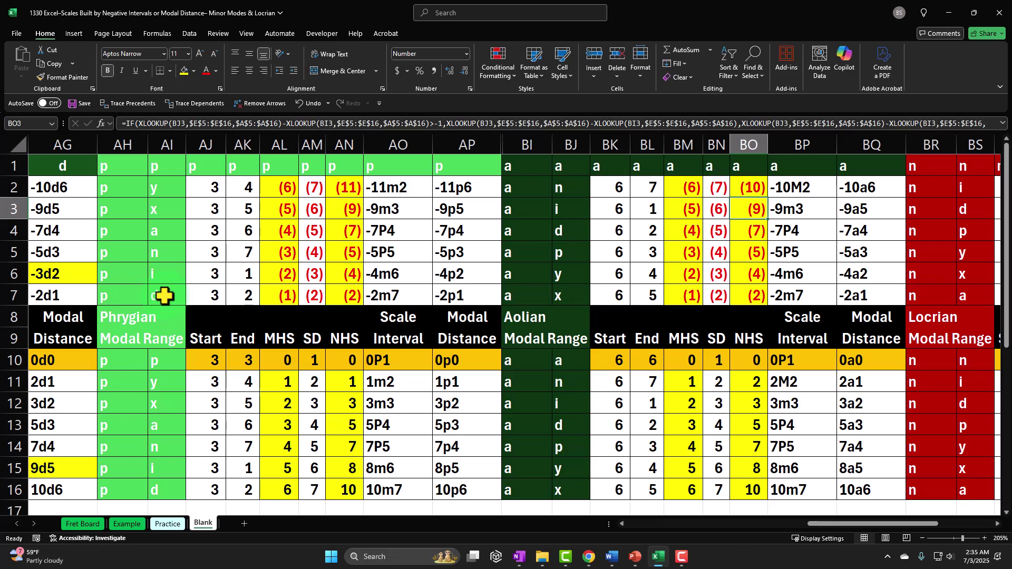
{"action": "key", "text": "Right"}
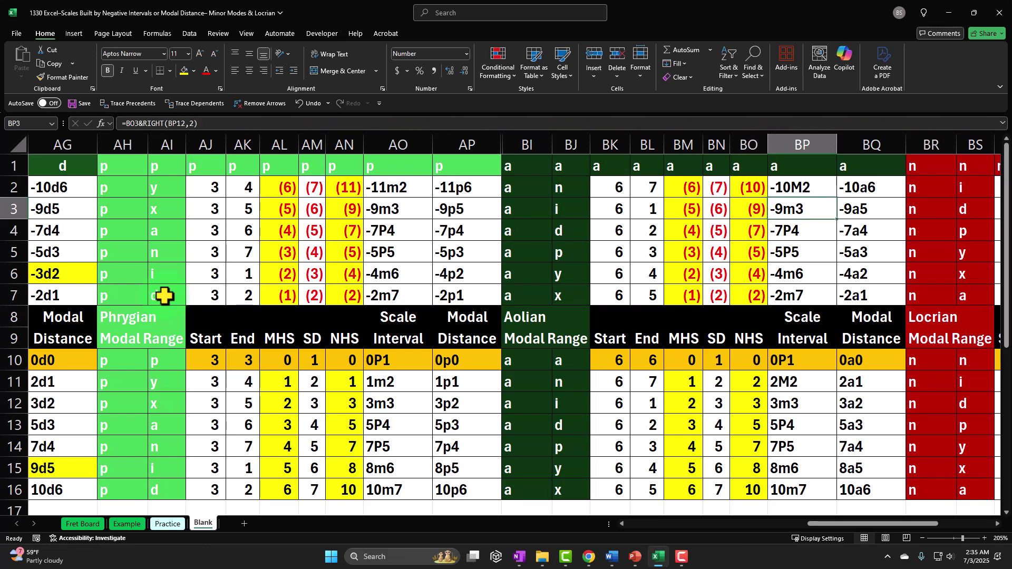
{"action": "key", "text": "Right"}
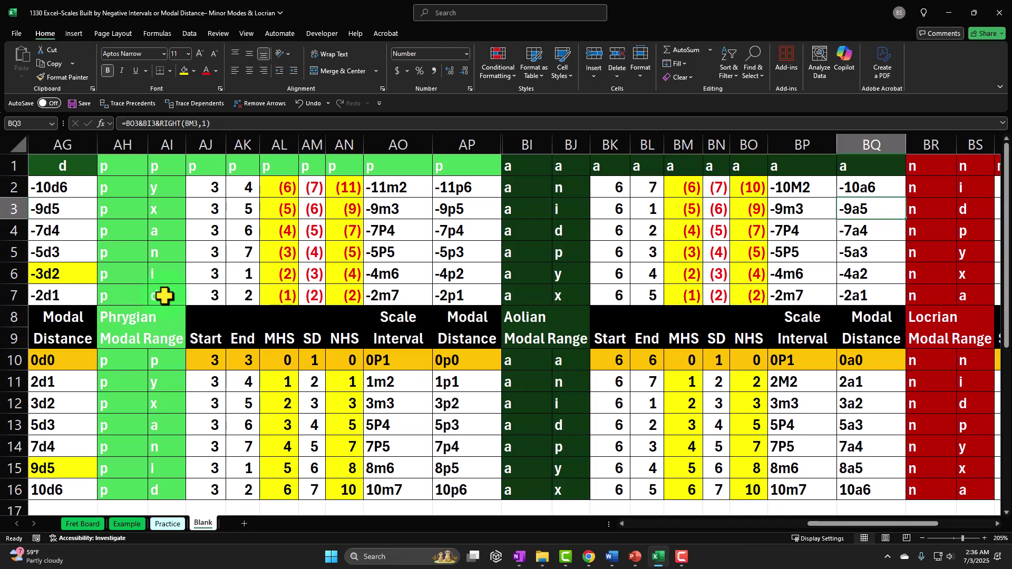
Step: Examine the Locrian row 3 formulas cell by cell, from the Modal Range columns (BR) through Modal Distance (BZ)
{"action": "key", "text": "Right"}
{"action": "key", "text": "Right"}
{"action": "key", "text": "Right"}
{"action": "key", "text": "Right"}
{"action": "key", "text": "Right"}
{"action": "key", "text": "Right"}
{"action": "key", "text": "Right"}
{"action": "key", "text": "Right"}
{"action": "key", "text": "Right"}
{"action": "key", "text": "Right"}
{"action": "key", "text": "Right"}
{"action": "key", "text": "Right"}
{"action": "key", "text": "Left"}
{"action": "key", "text": "Left"}
{"action": "key", "text": "Left"}
{"action": "key", "text": "Left"}
{"action": "key", "text": "Left"}
{"action": "key", "text": "Left"}
{"action": "key", "text": "Left"}
{"action": "key", "text": "Left"}
{"action": "key", "text": "Left"}
{"action": "key", "text": "Left"}
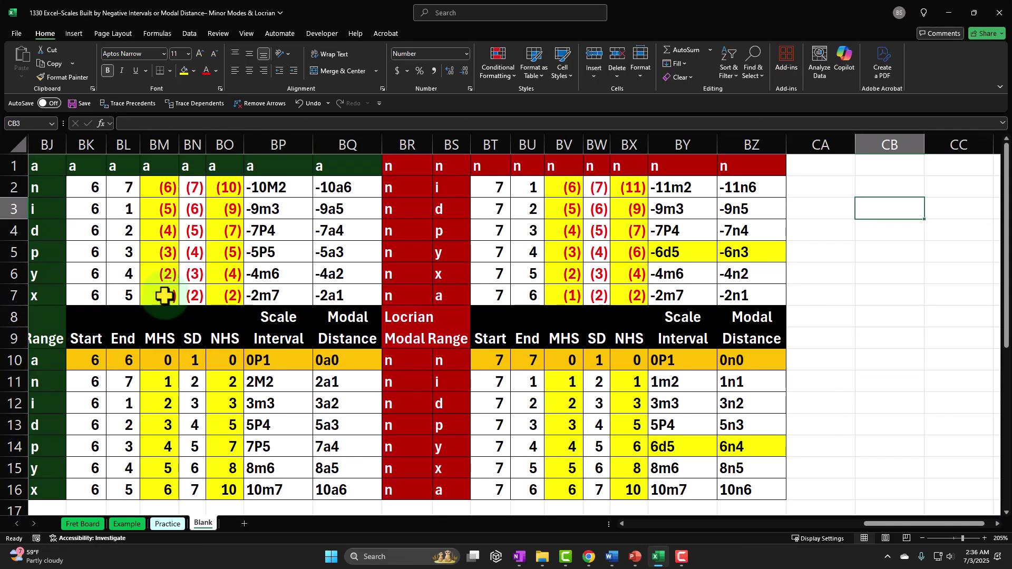
{"action": "key", "text": "Left"}
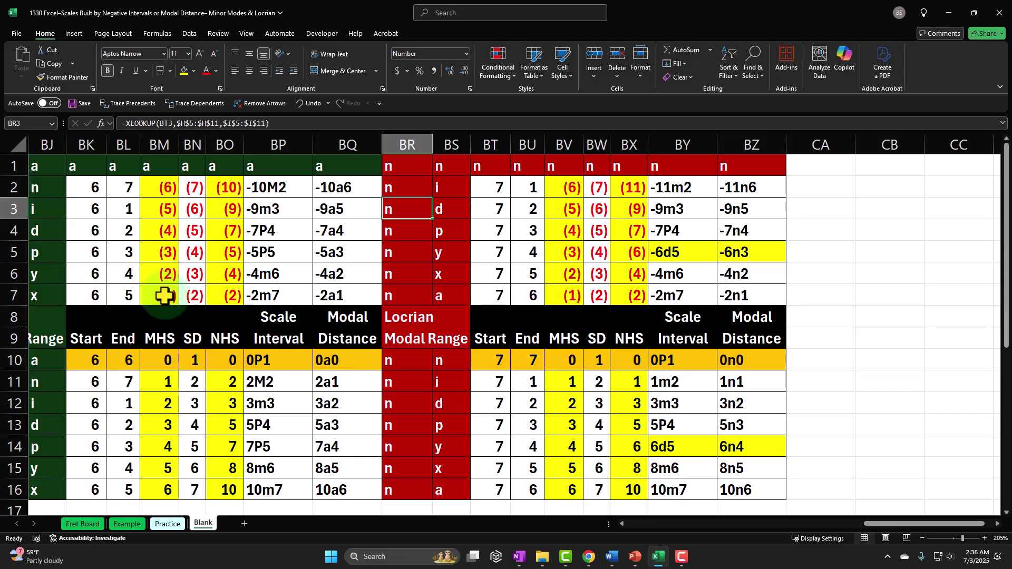
{"action": "key", "text": "Right"}
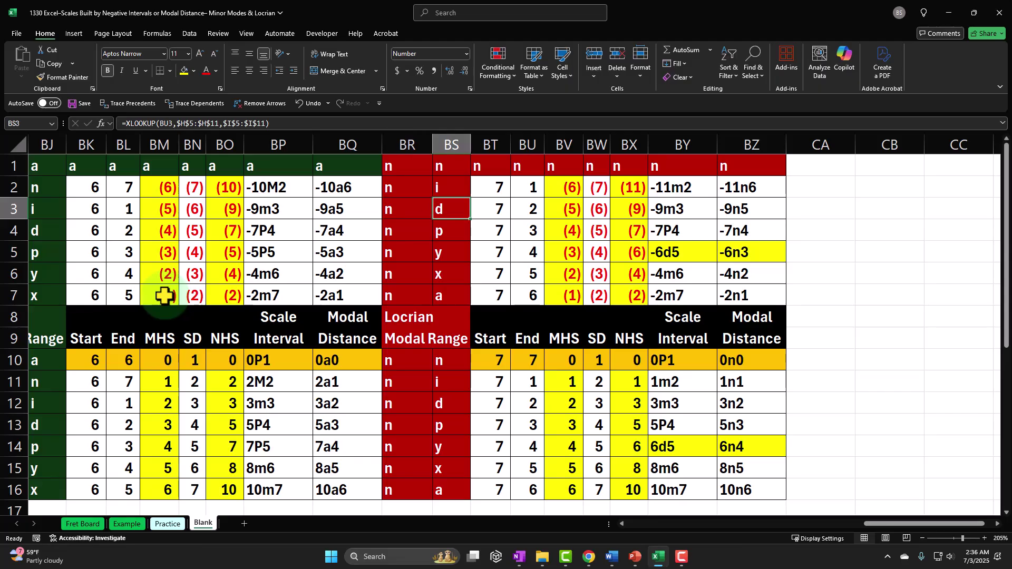
{"action": "key", "text": "Right"}
{"action": "key", "text": "Right"}
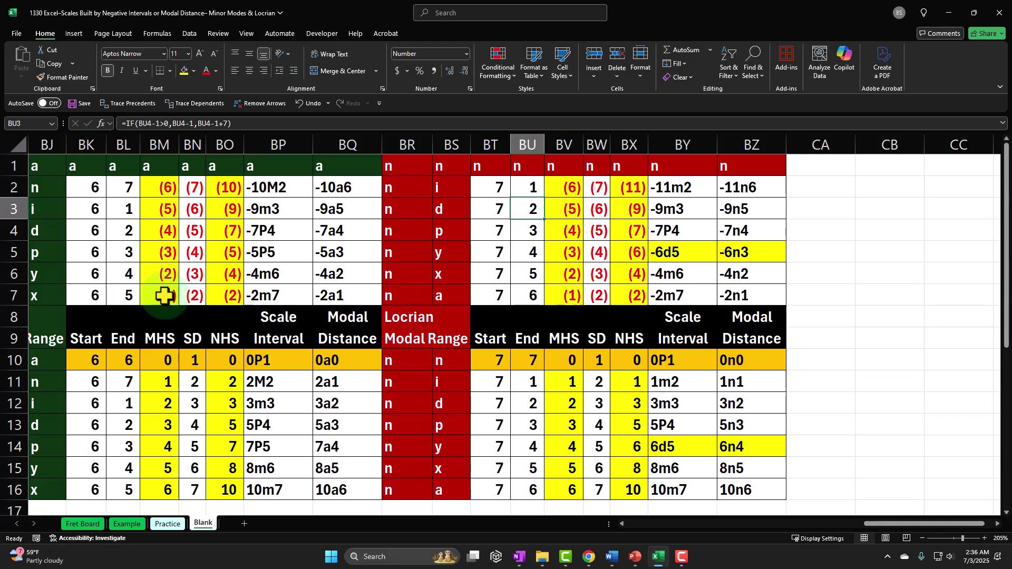
{"action": "key", "text": "Right"}
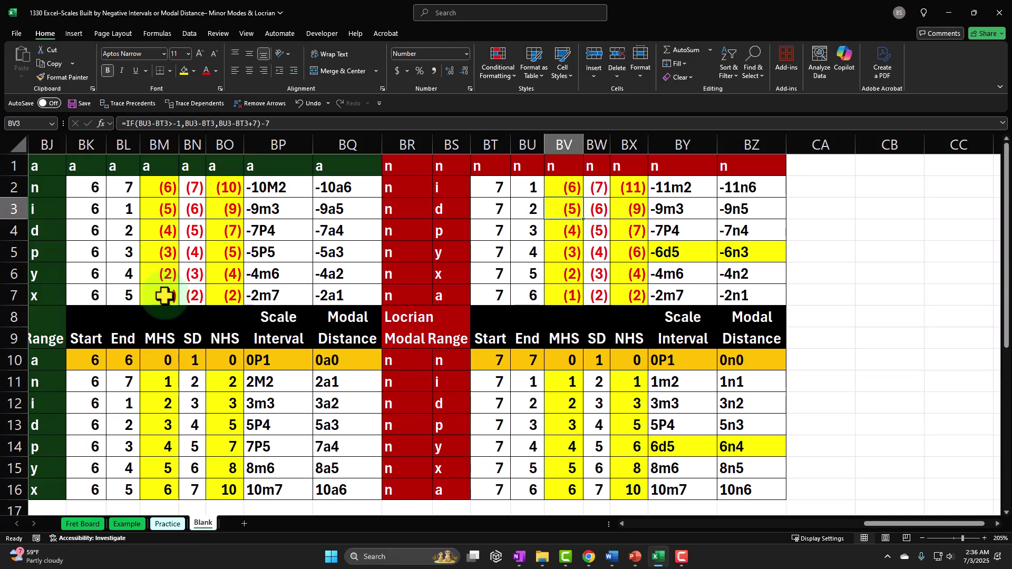
{"action": "key", "text": "Right"}
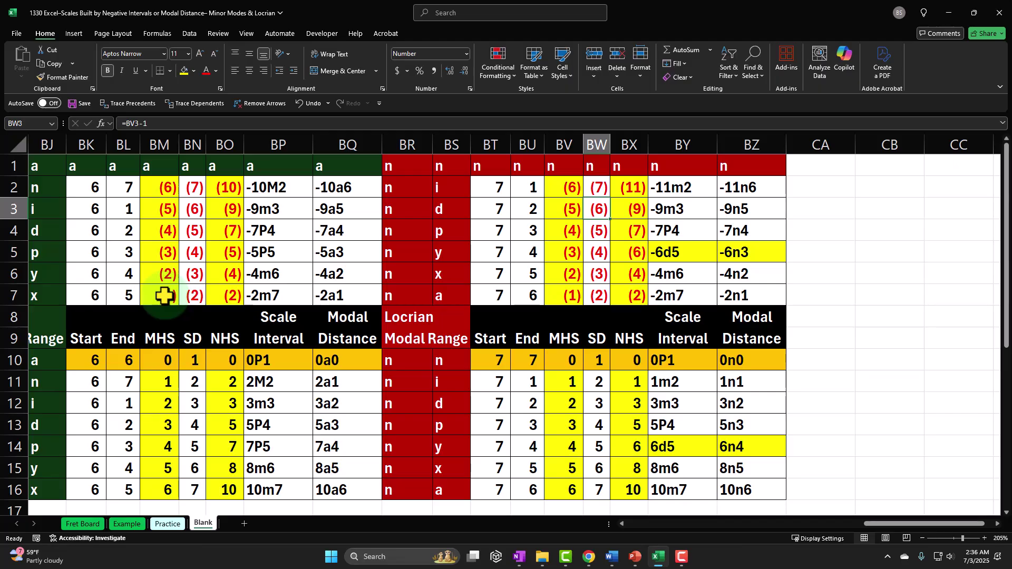
{"action": "key", "text": "Right"}
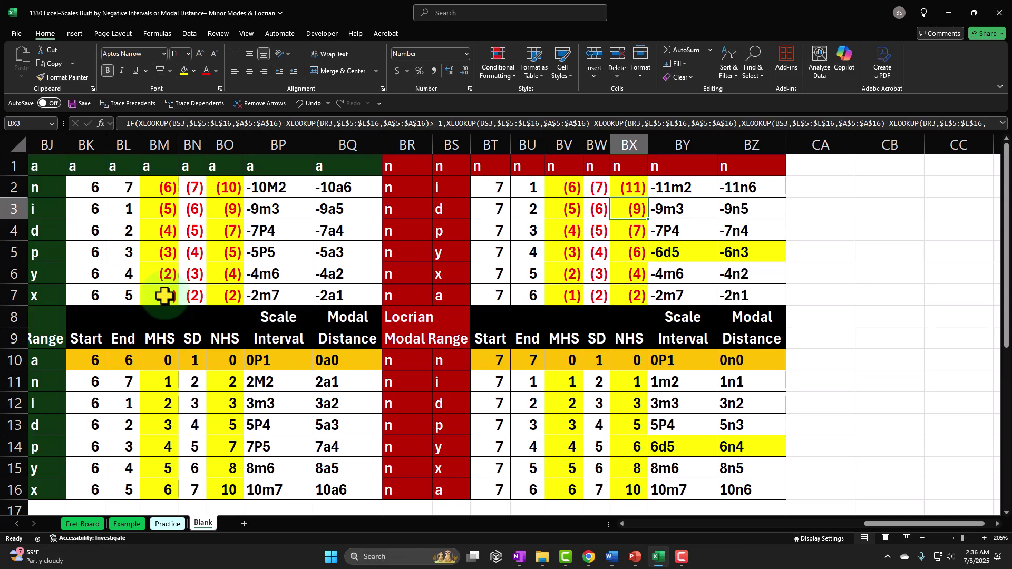
{"action": "key", "text": "Right"}
{"action": "key", "text": "Right"}
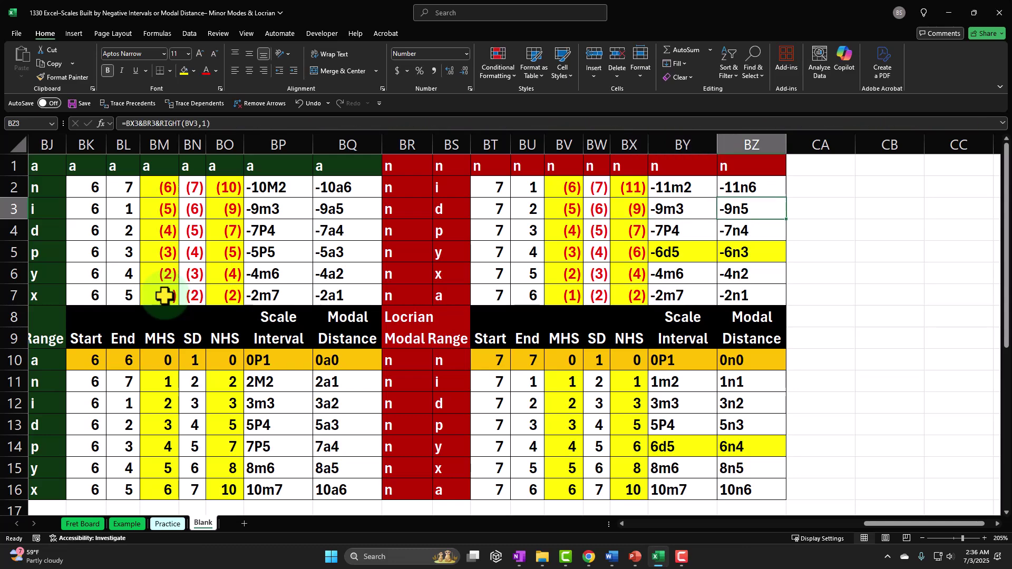
Step: Return to the Dorian block and examine its row 2 formulas from Modal Range (Y) through Modal Distance (AG), rechecking the NHS formula (AE)
{"action": "key", "text": "Up"}
{"action": "key", "text": "Left"}
{"action": "key", "text": "Left"}
{"action": "key", "text": "Left"}
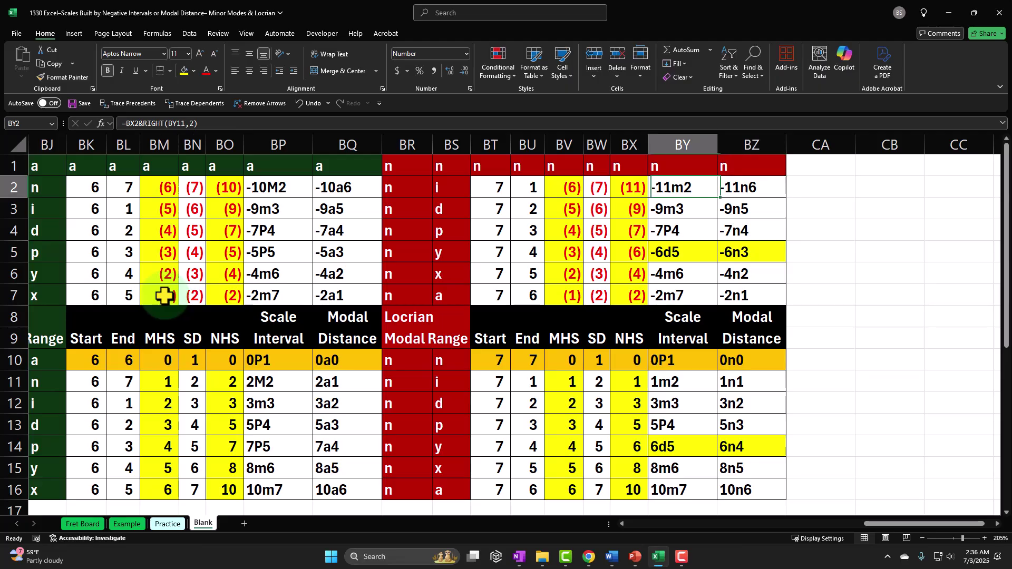
{"action": "key", "text": "Left"}
{"action": "key", "text": "Left"}
{"action": "key", "text": "Left"}
{"action": "key", "text": "Left"}
{"action": "key", "text": "Left"}
{"action": "key", "text": "Left"}
{"action": "key", "text": "Left"}
{"action": "key", "text": "Left"}
{"action": "key", "text": "Left"}
{"action": "key", "text": "Left"}
{"action": "key", "text": "Left"}
{"action": "key", "text": "Left"}
{"action": "key", "text": "Left"}
{"action": "key", "text": "Left"}
{"action": "key", "text": "Left"}
{"action": "key", "text": "Left"}
{"action": "key", "text": "Left"}
{"action": "key", "text": "Left"}
{"action": "key", "text": "Left"}
{"action": "key", "text": "Left"}
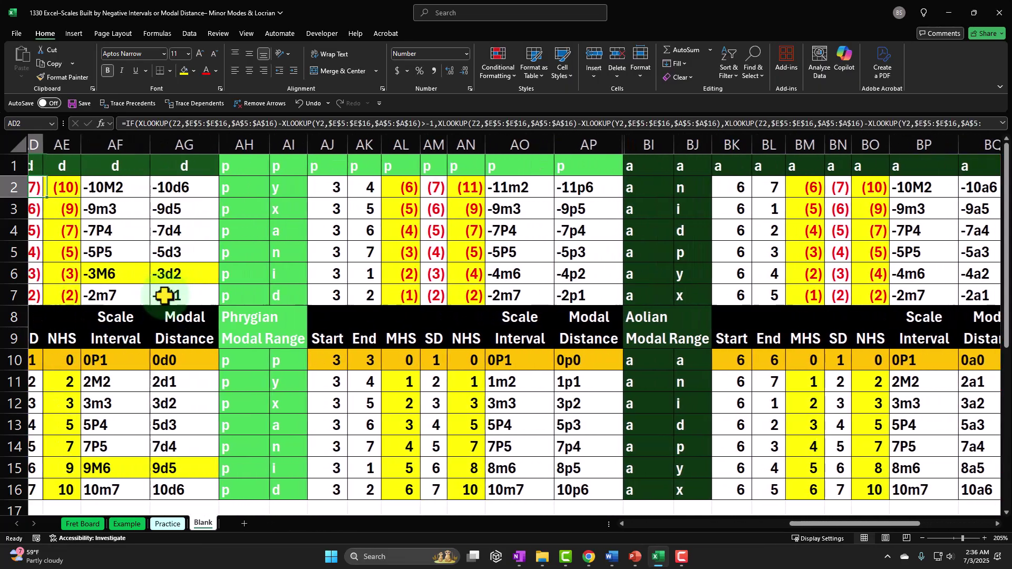
{"action": "key", "text": "Left"}
{"action": "key", "text": "Left"}
{"action": "key", "text": "Left"}
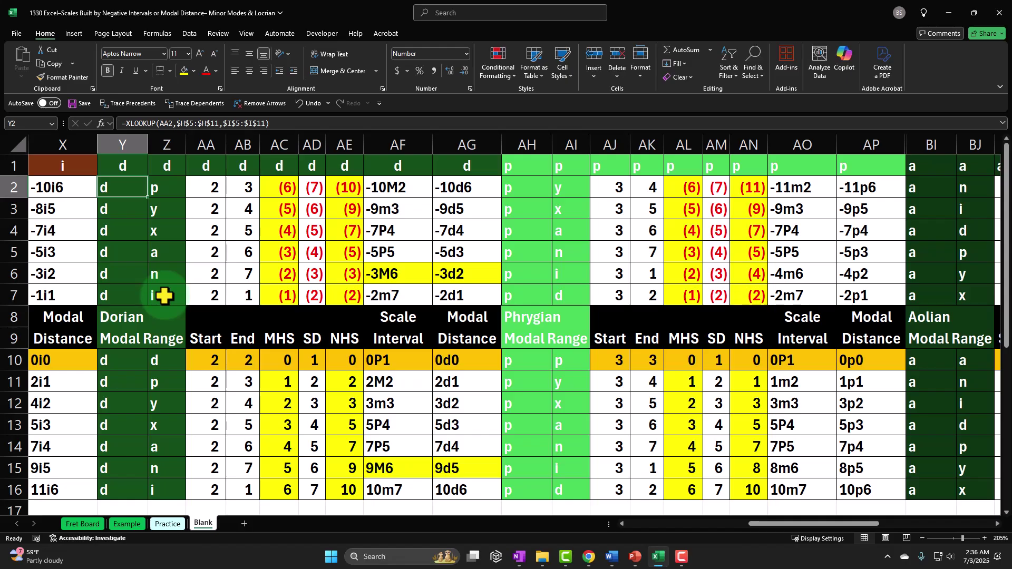
{"action": "key", "text": "Right"}
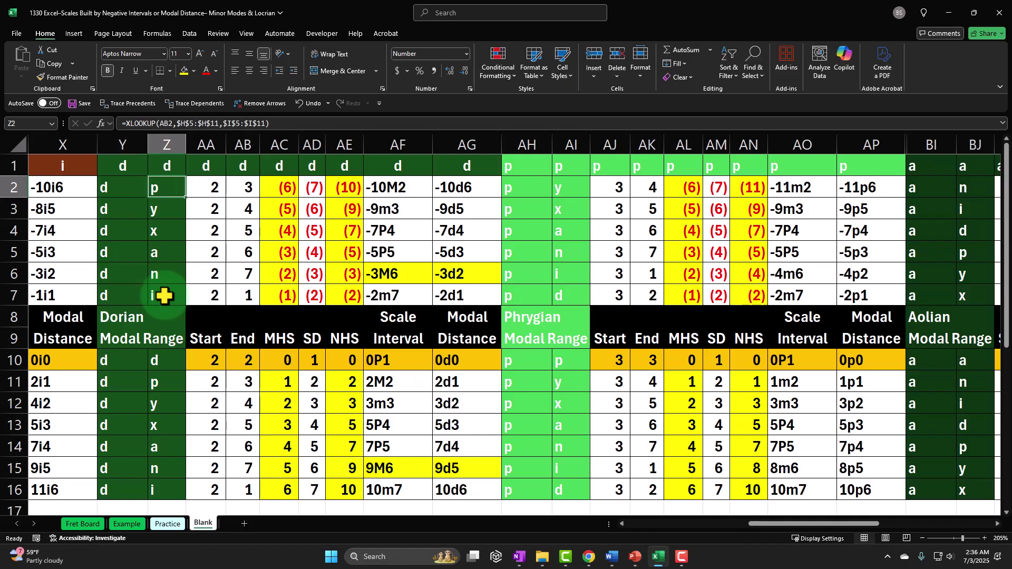
{"action": "key", "text": "Right"}
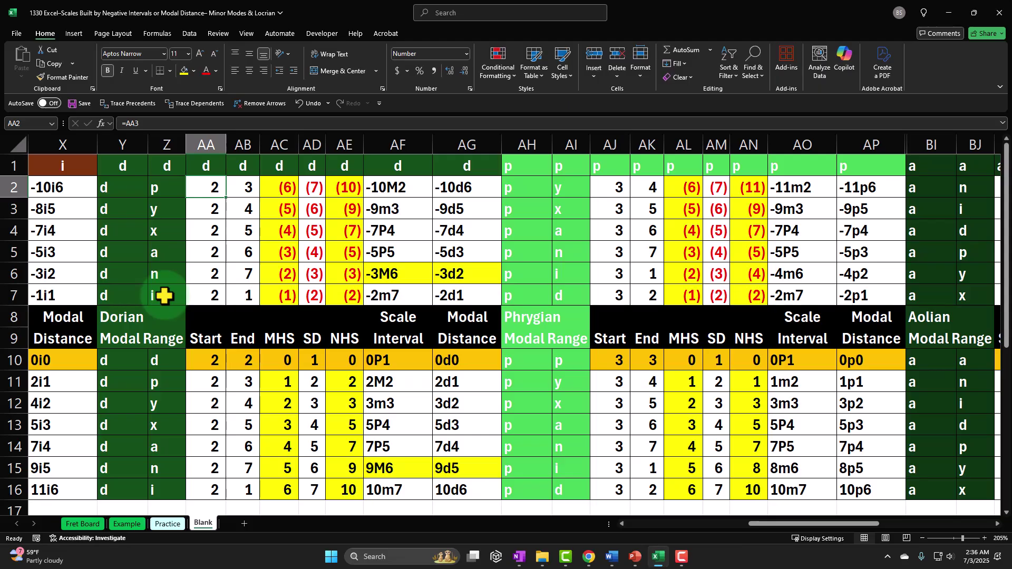
{"action": "key", "text": "Right"}
{"action": "key", "text": "Right"}
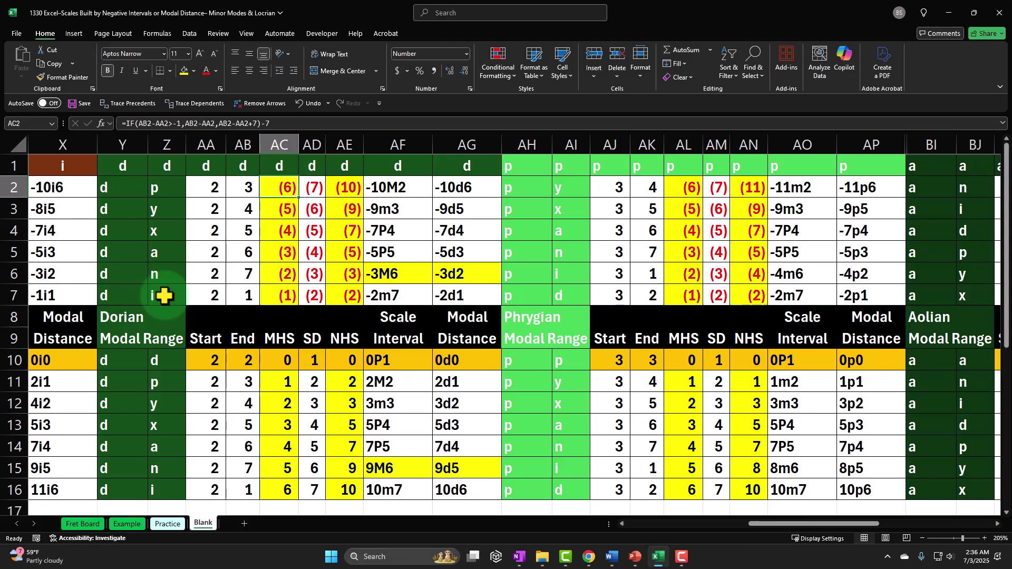
{"action": "key", "text": "Right"}
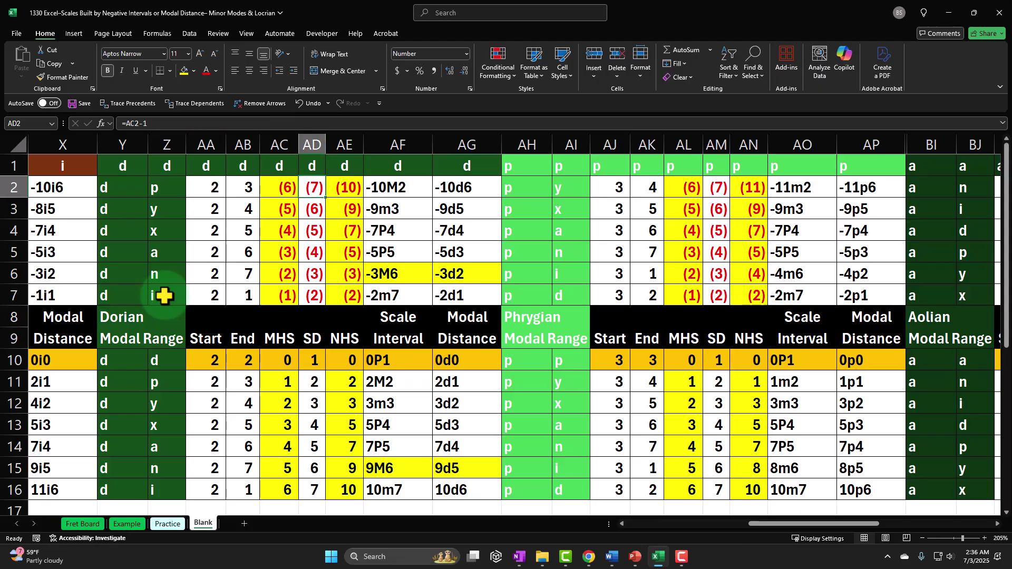
{"action": "key", "text": "Right"}
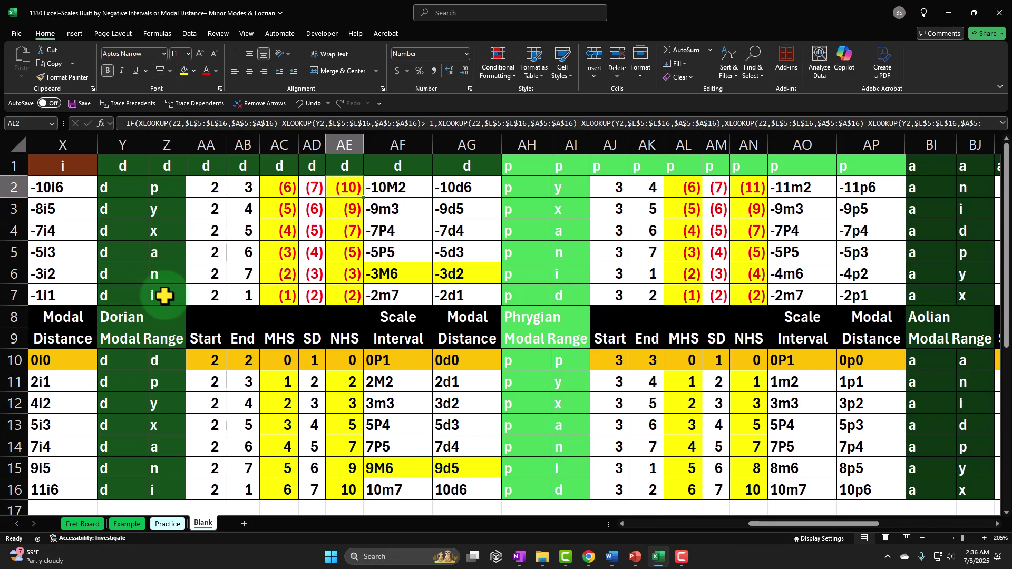
{"action": "key", "text": "Right"}
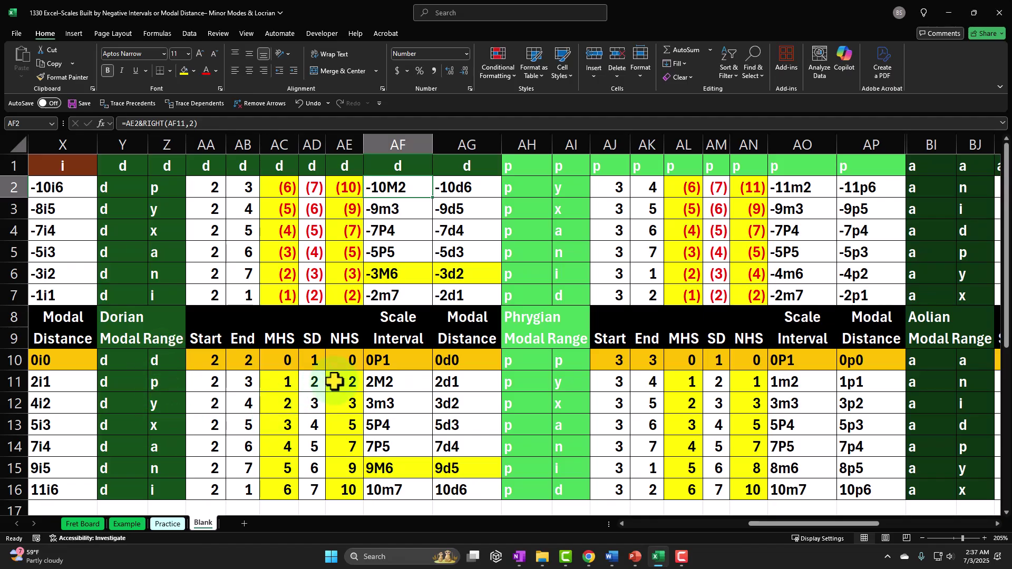
{"action": "left_click", "coordinate": [342, 187]}
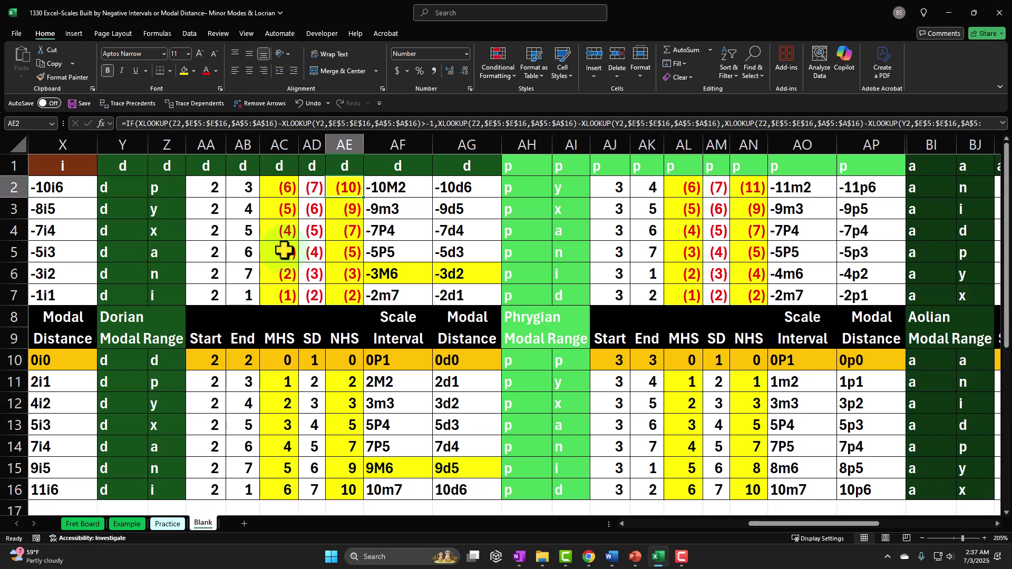
{"action": "key", "text": "Right"}
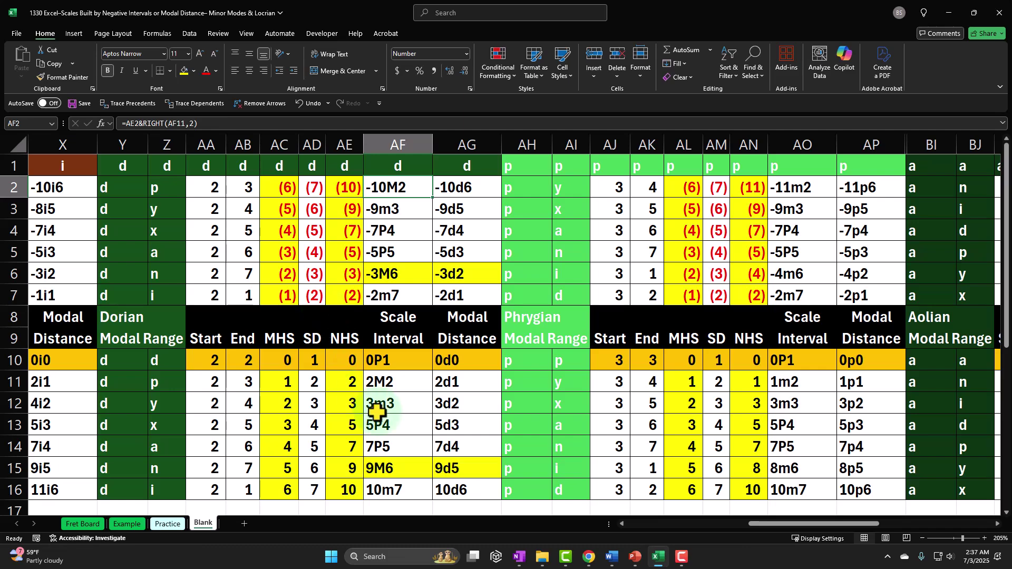
{"action": "key", "text": "Right"}
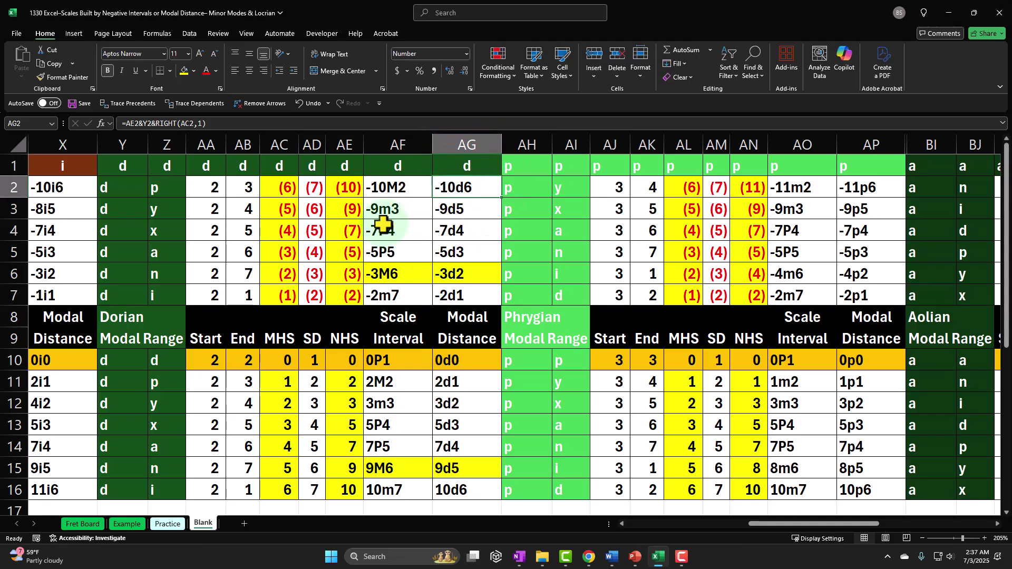
Step: Move to the Phrygian block and examine its row 2 formulas cell by cell, from Modal Range (AH) through NHS (AN)
{"action": "key", "text": "Right"}
{"action": "key", "text": "Right"}
{"action": "key", "text": "Right"}
{"action": "key", "text": "Right"}
{"action": "key", "text": "Right"}
{"action": "key", "text": "Right"}
{"action": "key", "text": "Right"}
{"action": "key", "text": "Right"}
{"action": "key", "text": "Right"}
{"action": "key", "text": "Right"}
{"action": "key", "text": "Right"}
{"action": "key", "text": "Right"}
{"action": "key", "text": "Right"}
{"action": "key", "text": "Right"}
{"action": "key", "text": "Right"}
{"action": "key", "text": "Right"}
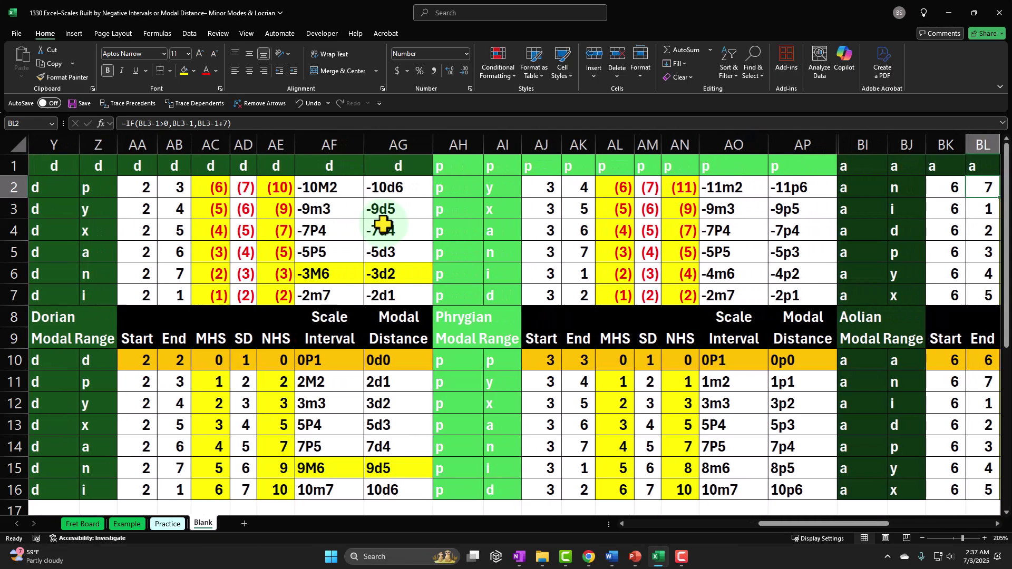
{"action": "key", "text": "Left"}
{"action": "key", "text": "Left"}
{"action": "key", "text": "Left"}
{"action": "key", "text": "Left"}
{"action": "key", "text": "Left"}
{"action": "key", "text": "Left"}
{"action": "key", "text": "Left"}
{"action": "key", "text": "Left"}
{"action": "key", "text": "Left"}
{"action": "key", "text": "Left"}
{"action": "key", "text": "Left"}
{"action": "key", "text": "Left"}
{"action": "key", "text": "Left"}
{"action": "key", "text": "Left"}
{"action": "key", "text": "Left"}
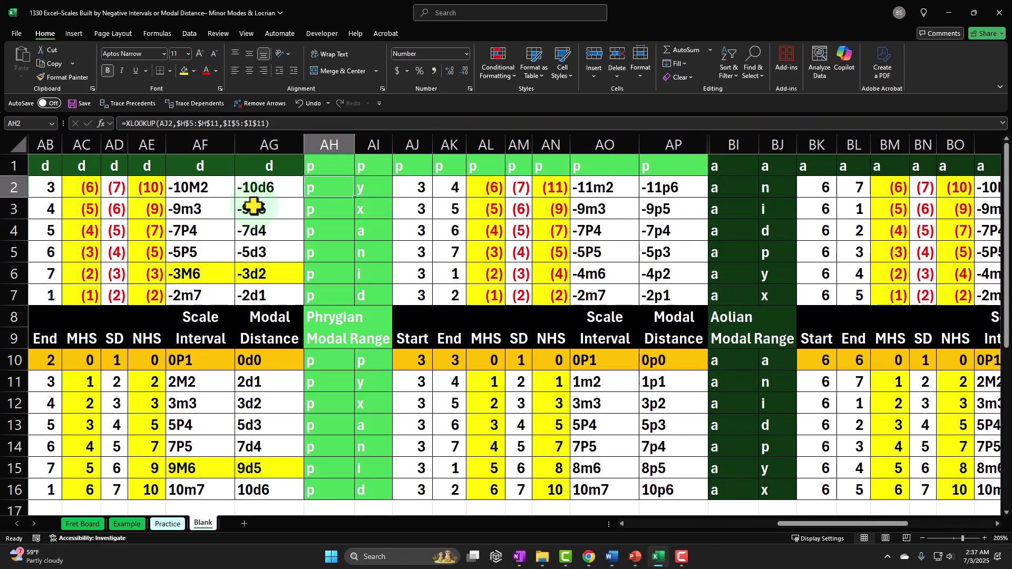
{"action": "key", "text": "Right"}
{"action": "key", "text": "Right"}
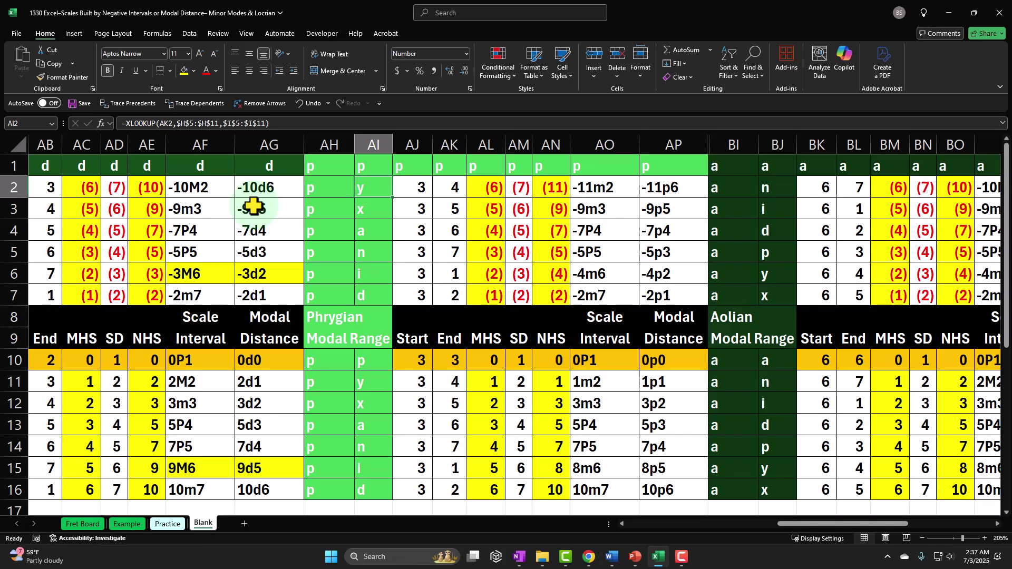
{"action": "key", "text": "Right"}
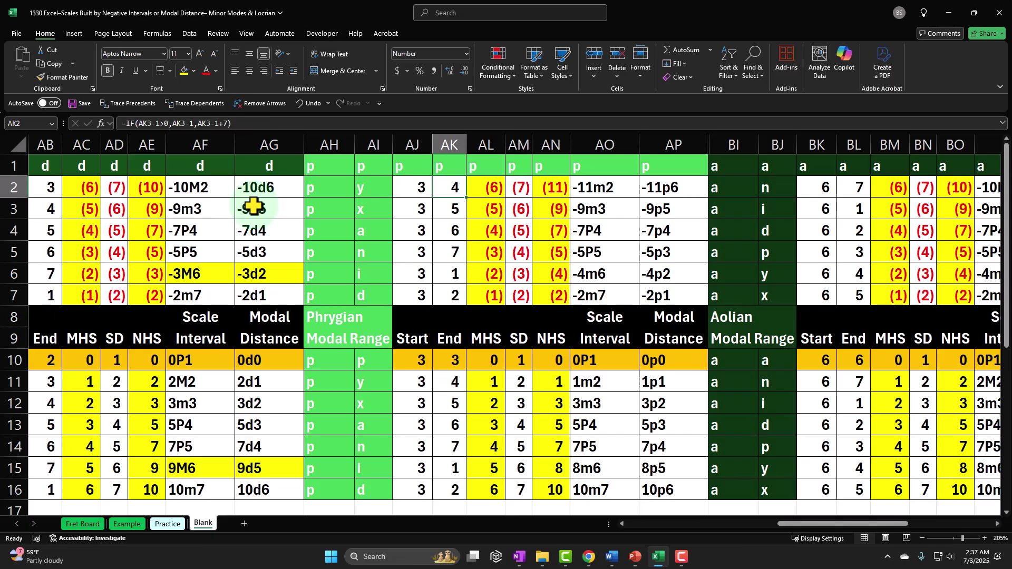
{"action": "key", "text": "Right"}
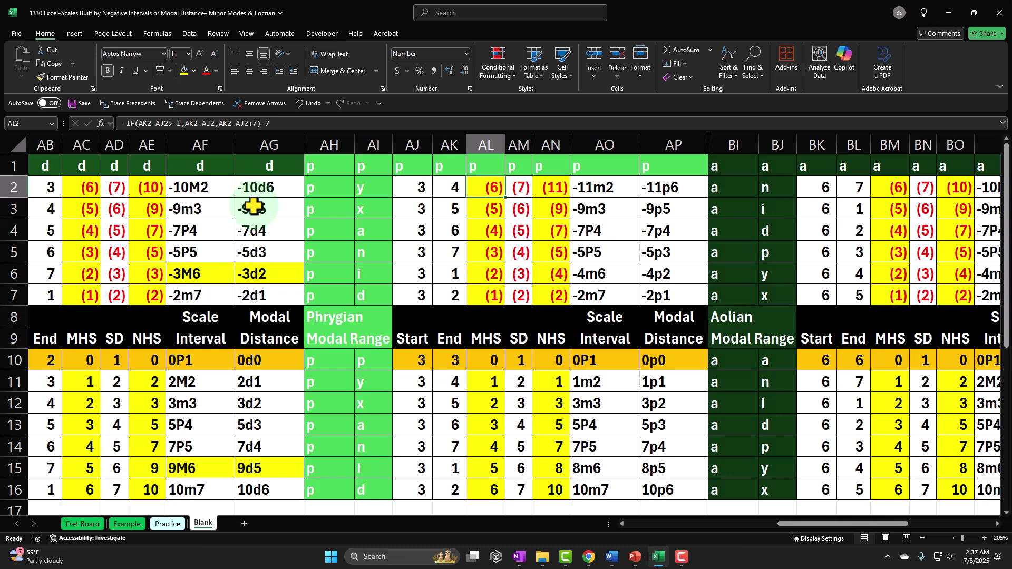
{"action": "key", "text": "Right"}
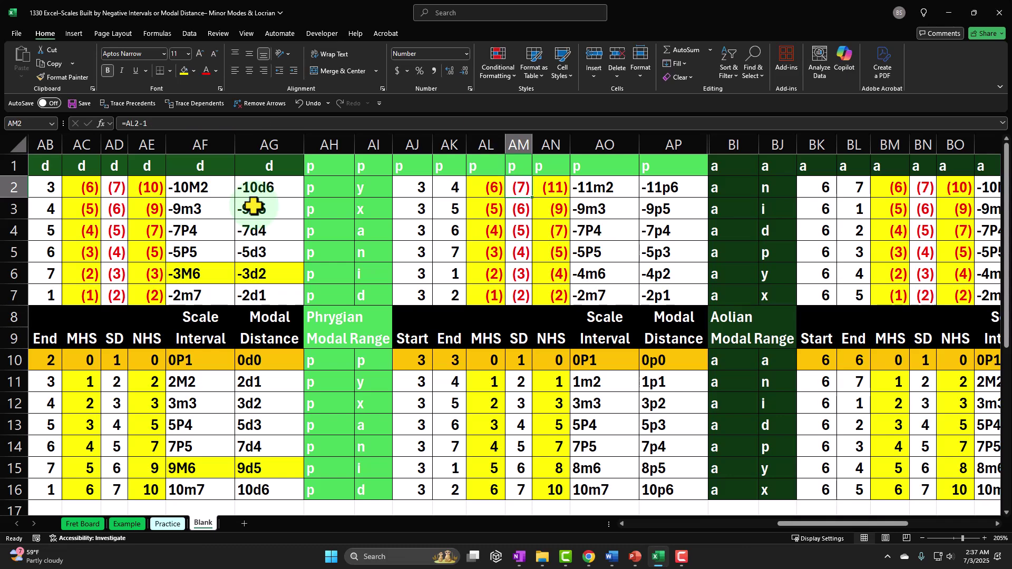
{"action": "key", "text": "Right"}
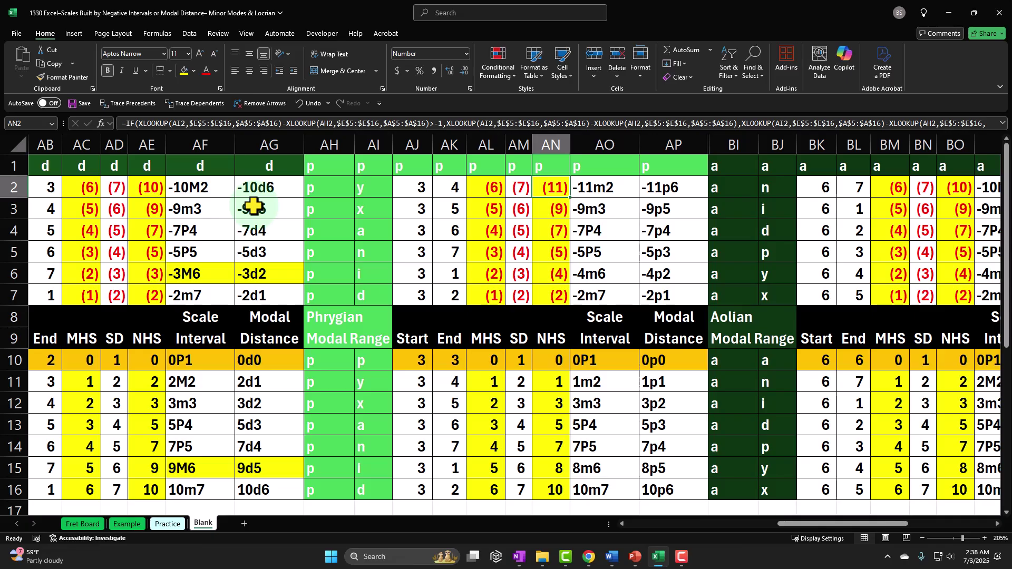
Step: Compare the Phrygian row 2 Scale Interval and Modal Distance formulas (AO2, AP2) with their row 11 counterparts (AO11, AP11)
{"action": "key", "text": "Right"}
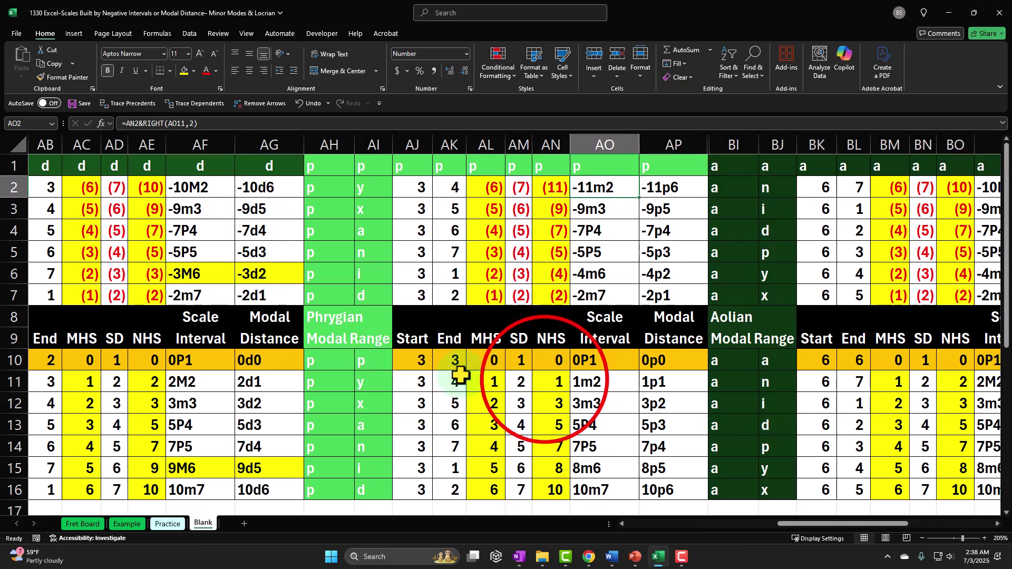
{"action": "left_click", "coordinate": [545, 381]}
{"action": "key", "text": "Right"}
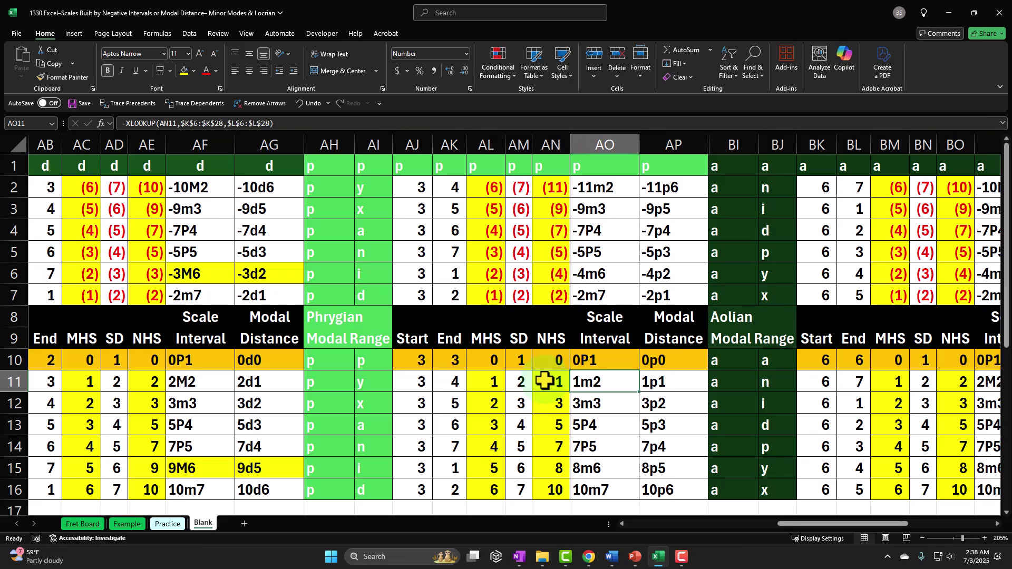
{"action": "left_click", "coordinate": [580, 185]}
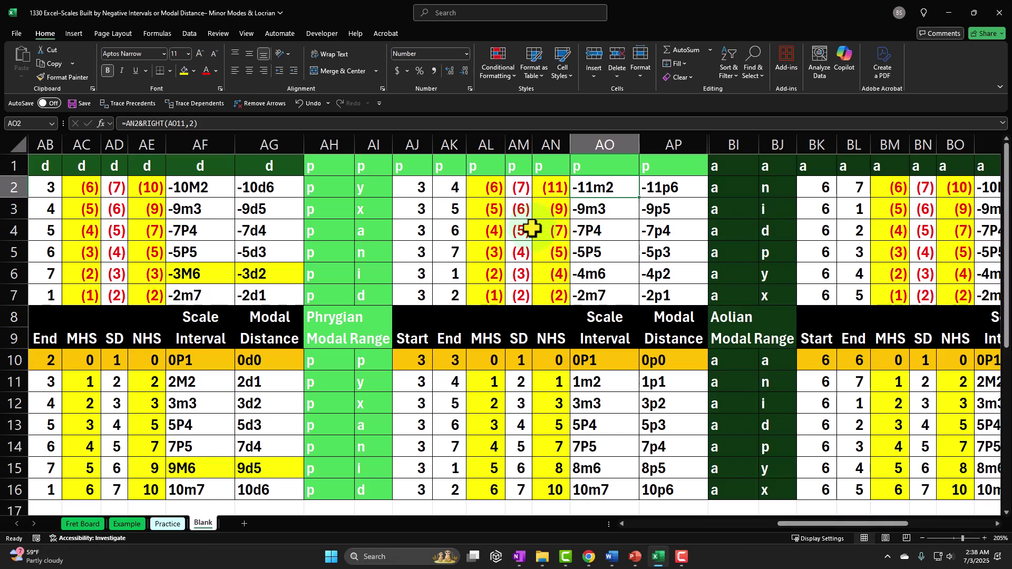
{"action": "key", "text": "Right"}
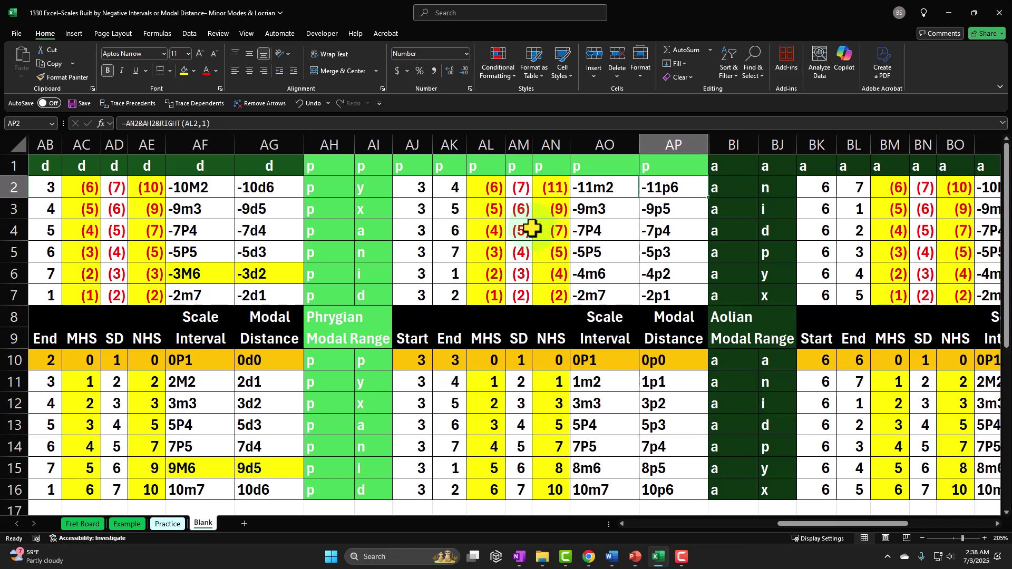
{"action": "left_click", "coordinate": [652, 360]}
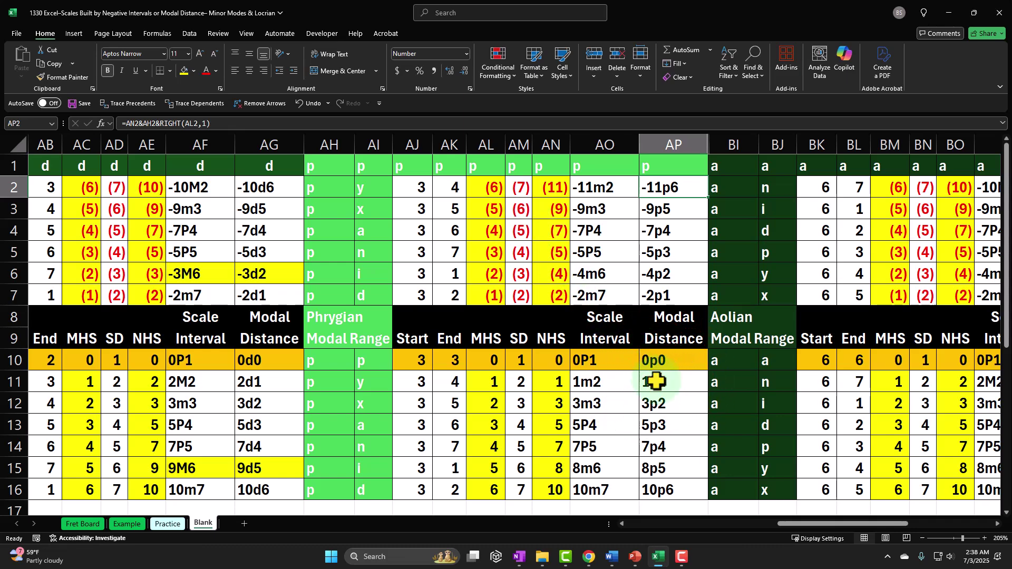
{"action": "left_click", "coordinate": [651, 380]}
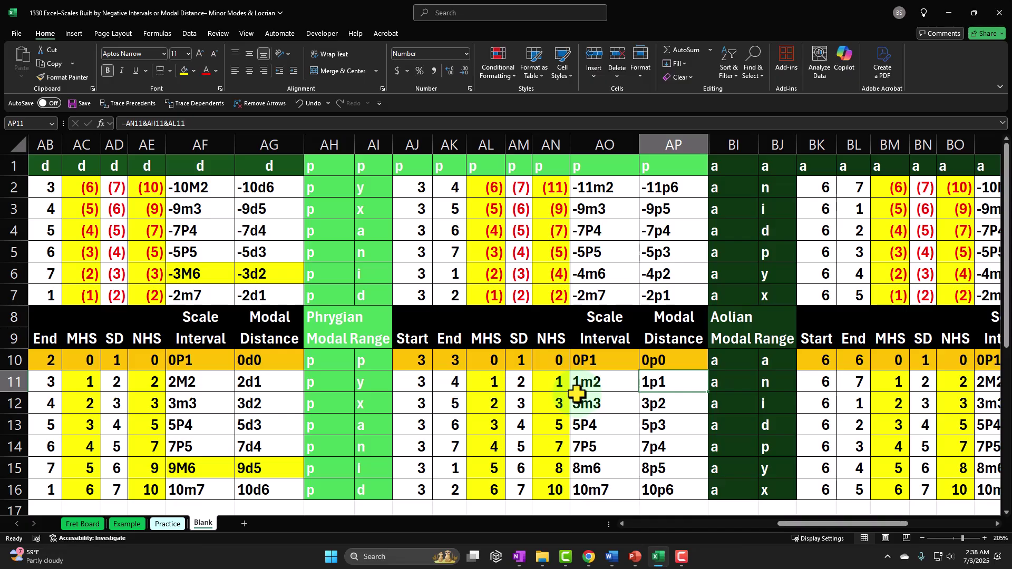
Step: Highlight the Phrygian Scale Interval and Modal Distance cells in yellow in row 11 (AO11:AP11) and row 2 (AO2:AP2)
{"action": "left_click", "coordinate": [595, 386]}
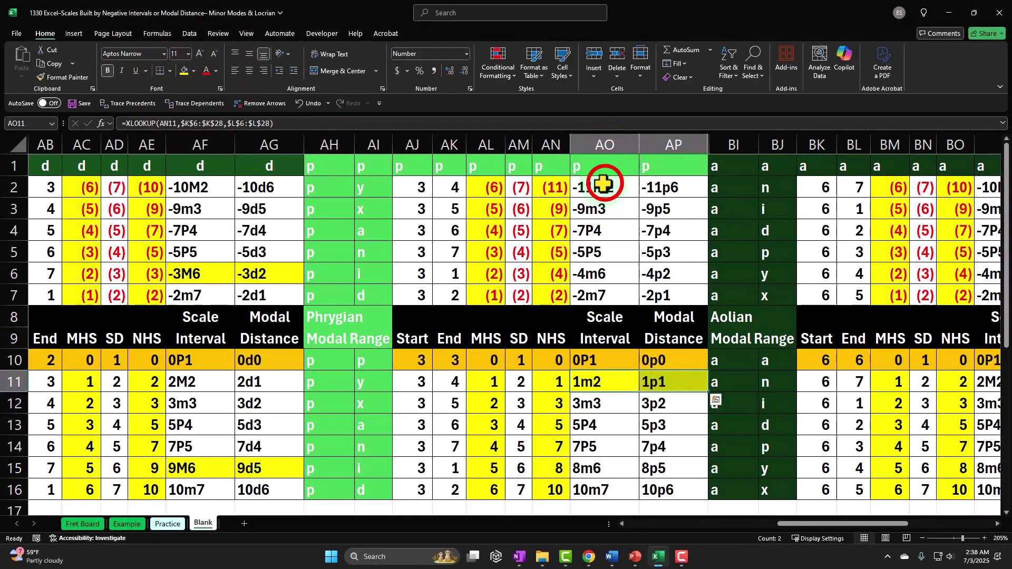
{"action": "left_click_drag", "start_coordinate": [629, 187], "coordinate": [654, 187]}
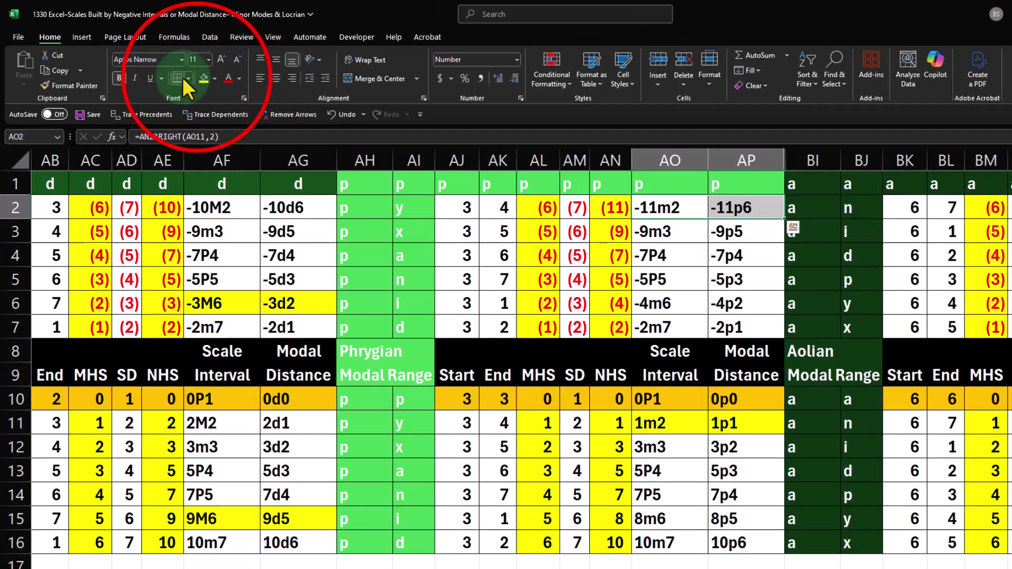
{"action": "left_click", "coordinate": [184, 71]}
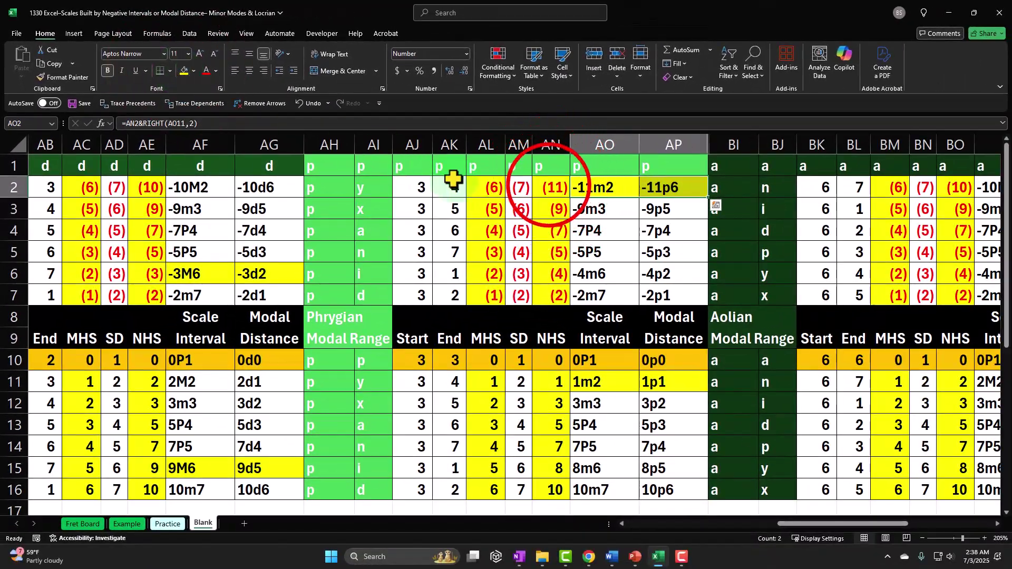
Step: Recheck the Phrygian NHS formula (AN2), then examine the Aolian row 2 formulas from Modal Range (BI) through NHS (BO)
{"action": "left_click", "coordinate": [548, 185]}
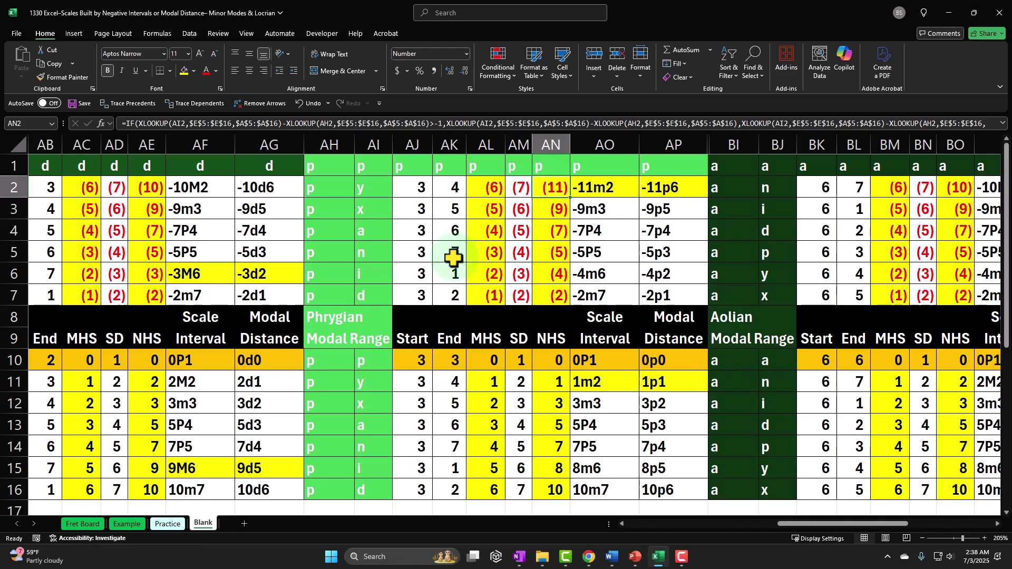
{"action": "key", "text": "Right"}
{"action": "key", "text": "Right"}
{"action": "key", "text": "Right"}
{"action": "key", "text": "Right"}
{"action": "key", "text": "Right"}
{"action": "key", "text": "Right"}
{"action": "key", "text": "Right"}
{"action": "key", "text": "Right"}
{"action": "key", "text": "Right"}
{"action": "key", "text": "Right"}
{"action": "key", "text": "Right"}
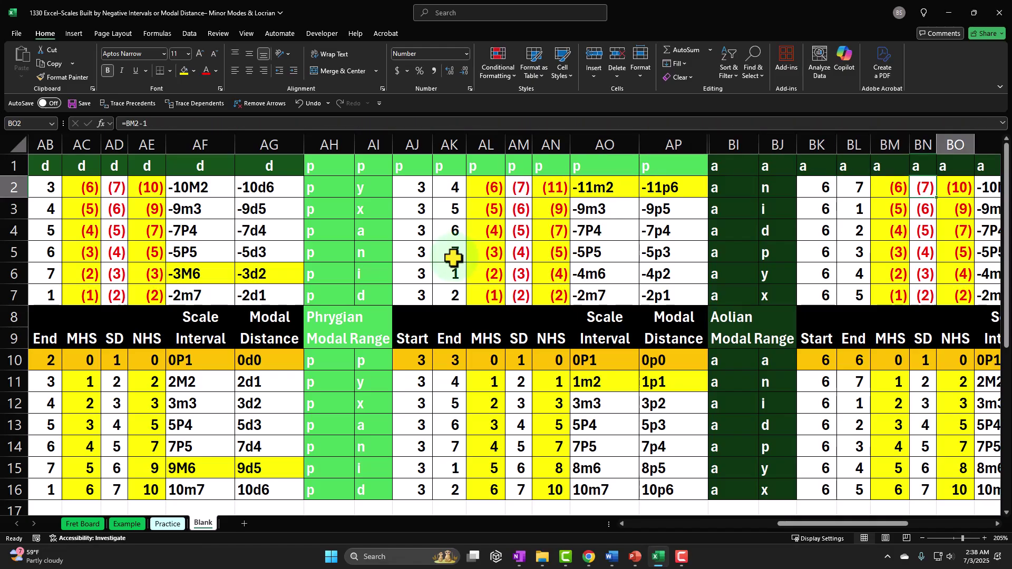
{"action": "key", "text": "Right"}
{"action": "key", "text": "Right"}
{"action": "key", "text": "Right"}
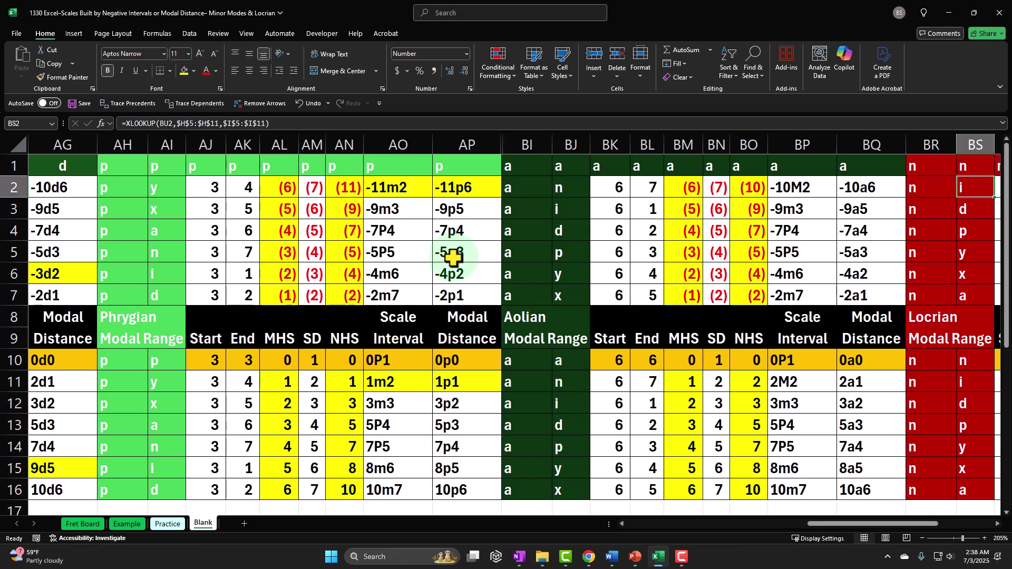
{"action": "key", "text": "Left"}
{"action": "key", "text": "Left"}
{"action": "key", "text": "Left"}
{"action": "key", "text": "Left"}
{"action": "key", "text": "Left"}
{"action": "key", "text": "Left"}
{"action": "key", "text": "Left"}
{"action": "key", "text": "Left"}
{"action": "key", "text": "Left"}
{"action": "key", "text": "Left"}
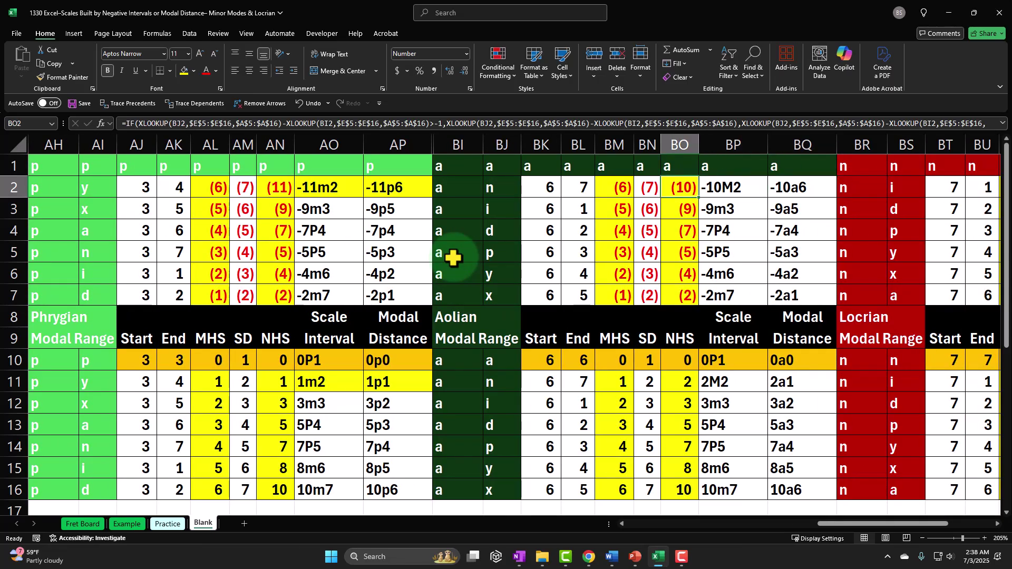
{"action": "key", "text": "Left"}
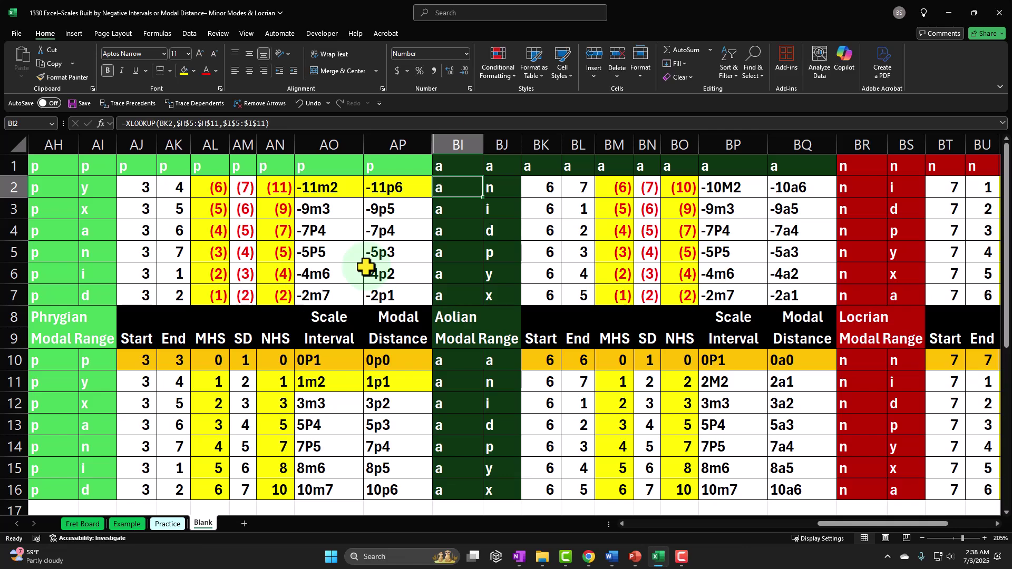
{"action": "key", "text": "Right"}
{"action": "key", "text": "Right"}
{"action": "key", "text": "Right"}
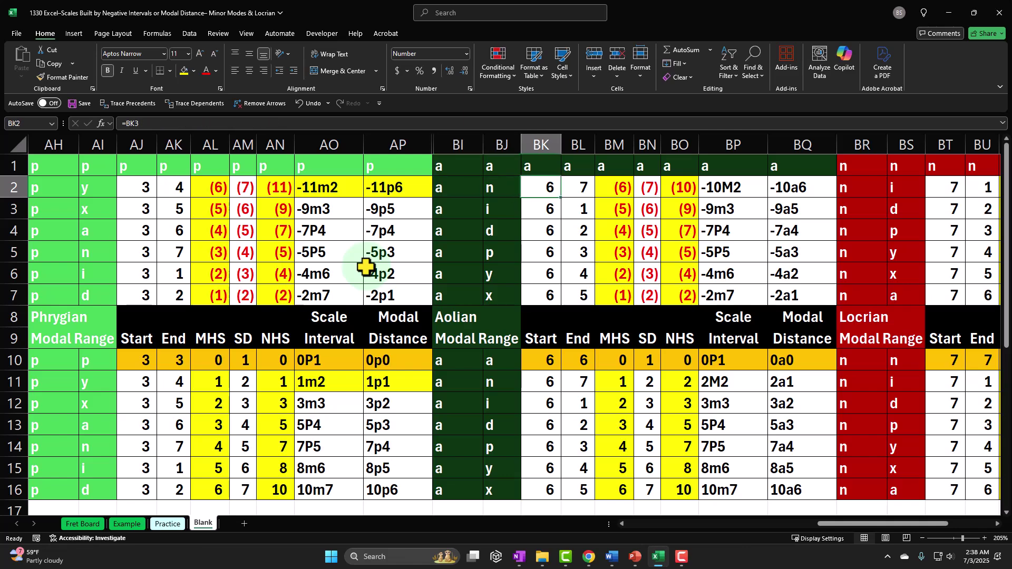
{"action": "key", "text": "Right"}
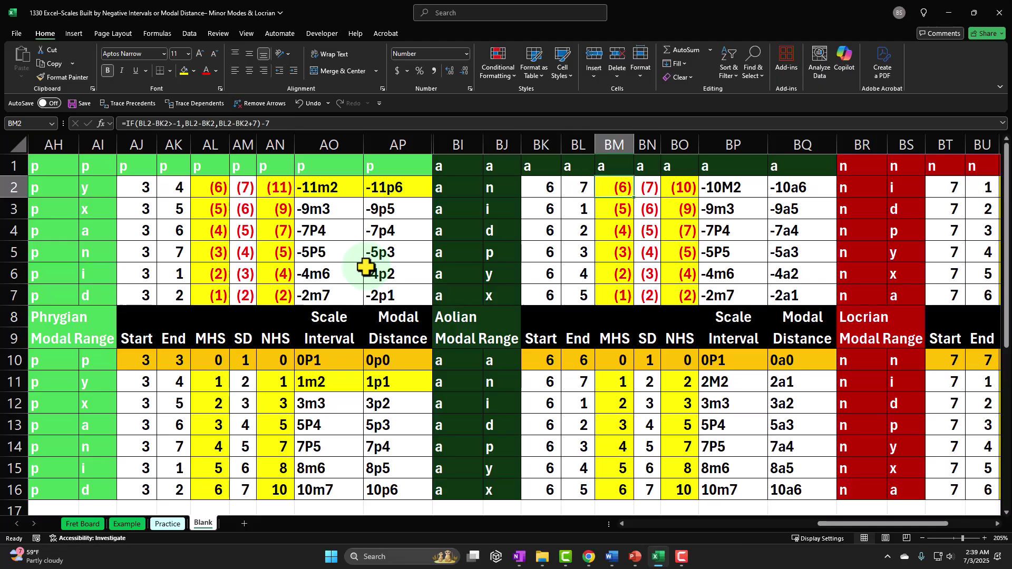
{"action": "key", "text": "Right"}
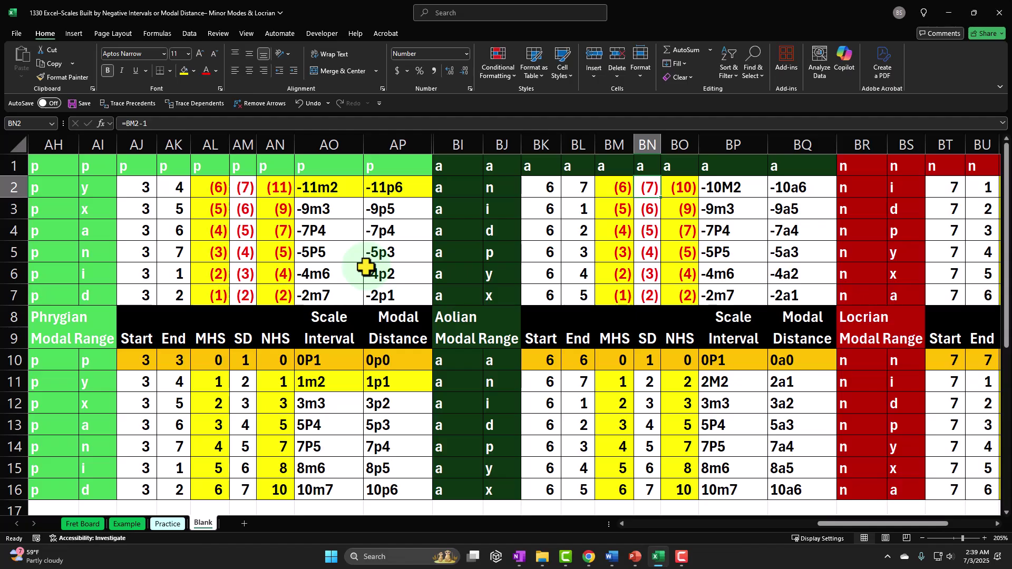
{"action": "key", "text": "Right"}
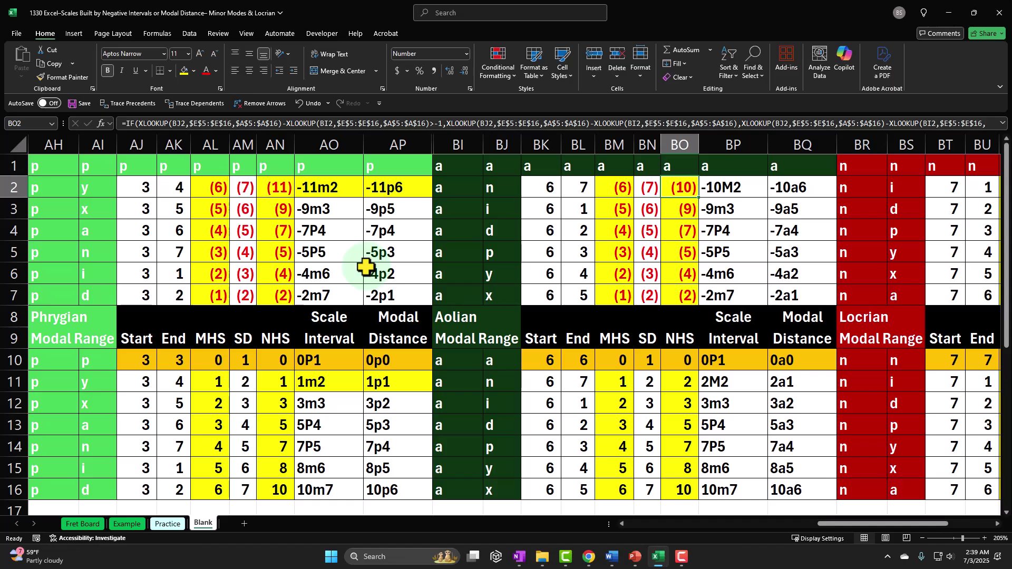
Step: Compare the Aolian Scale Interval formulas in BP2 and BP11, and examine the Modal Distance formula in BQ2
{"action": "key", "text": "Right"}
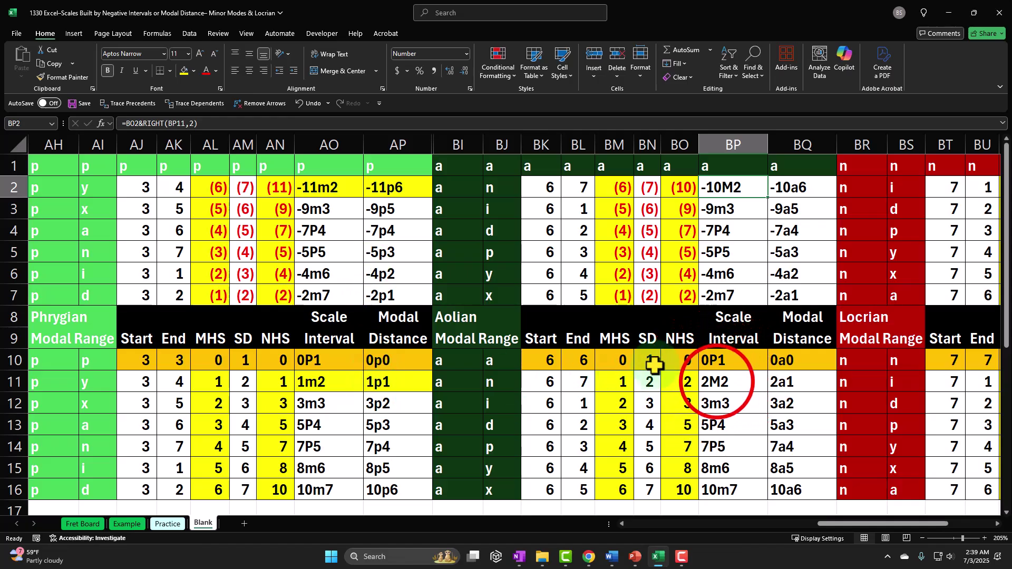
{"action": "left_click", "coordinate": [718, 382]}
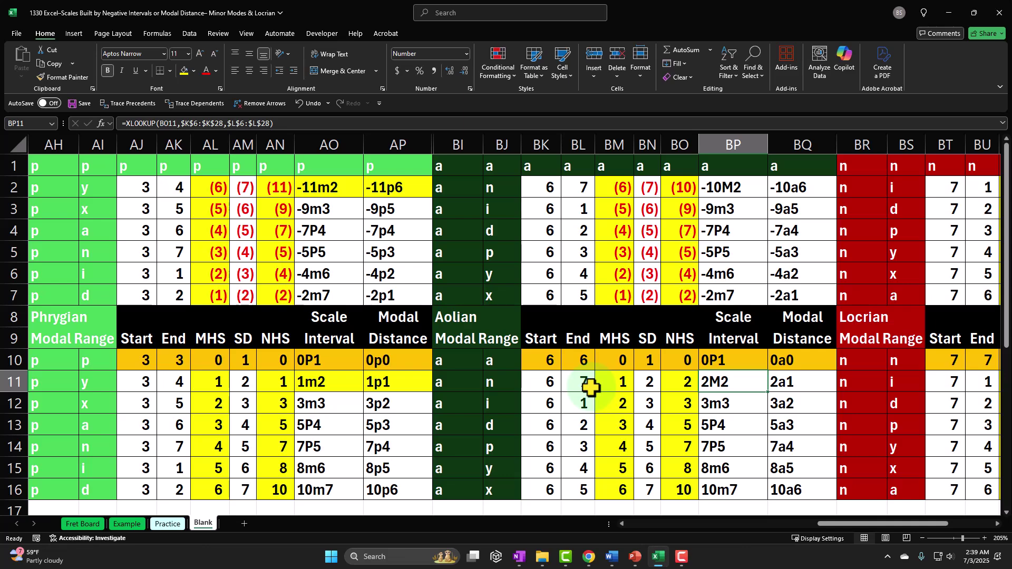
{"action": "left_click", "coordinate": [721, 188]}
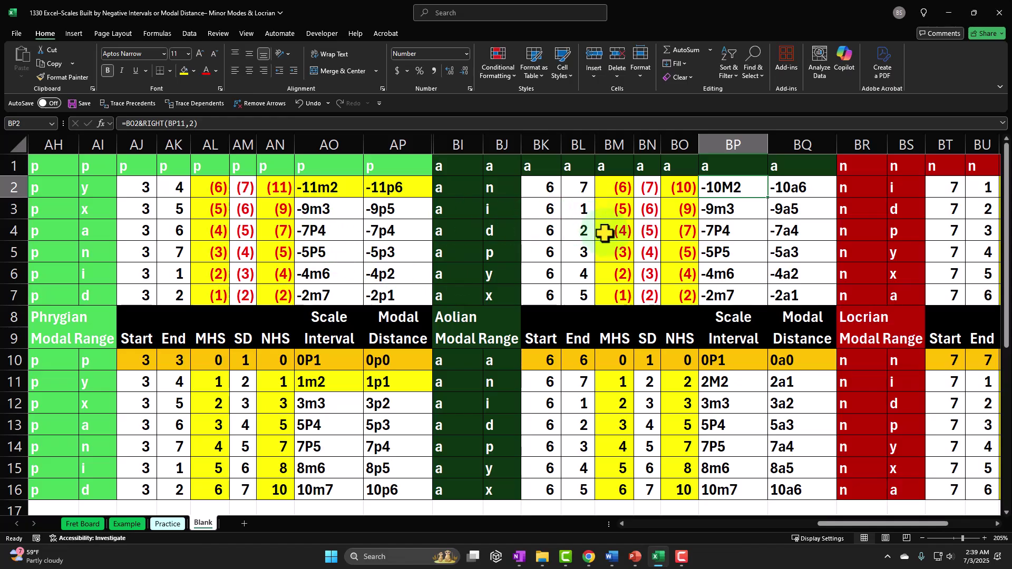
{"action": "key", "text": "Right"}
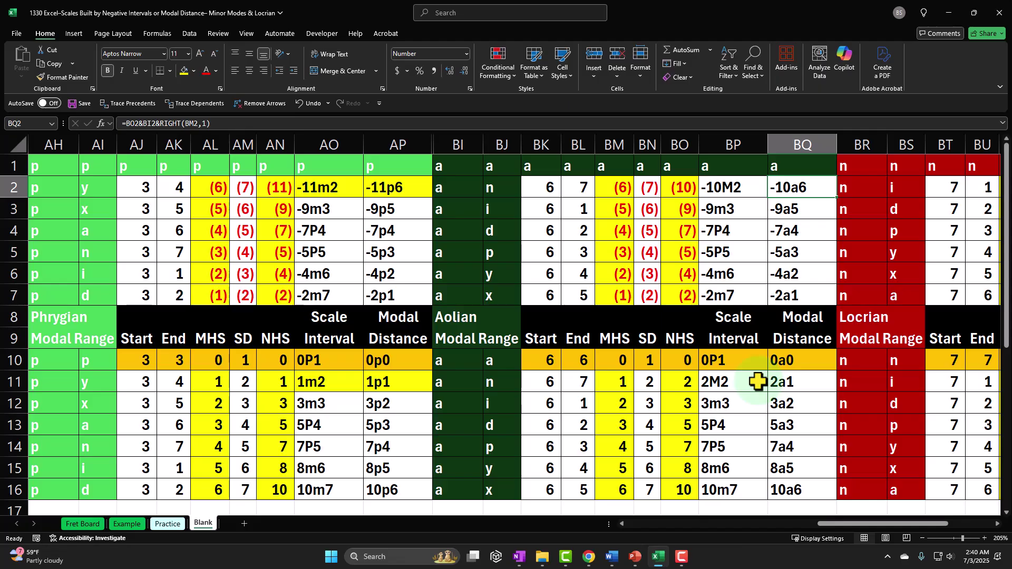
Step: Examine the Locrian row 2 formulas for End (BU2), Start (BT2) and the first Modal Range cell (BR2)
{"action": "key", "text": "Right"}
{"action": "key", "text": "Right"}
{"action": "key", "text": "Right"}
{"action": "key", "text": "Right"}
{"action": "key", "text": "Right"}
{"action": "key", "text": "Right"}
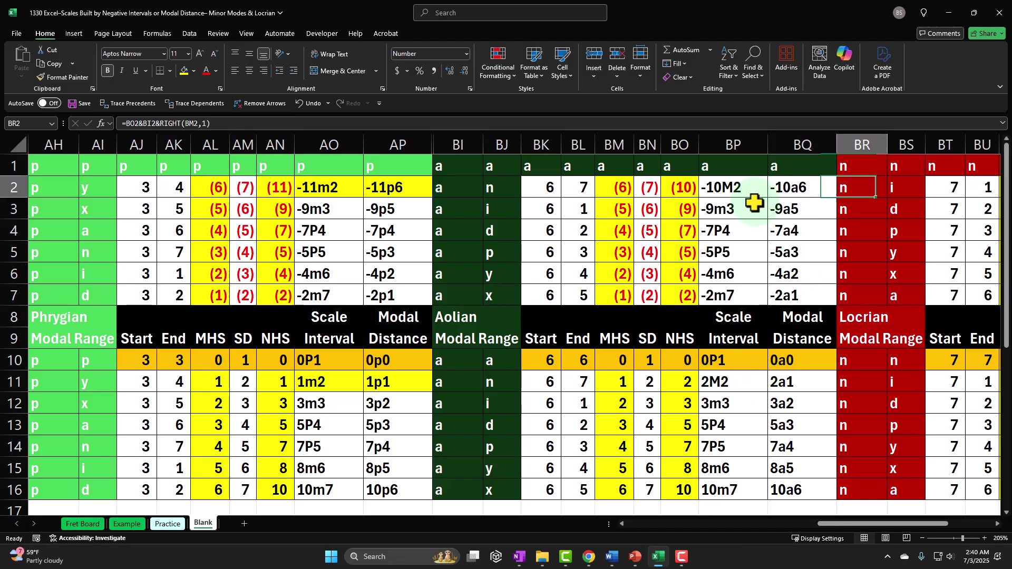
{"action": "key", "text": "Right"}
{"action": "key", "text": "Right"}
{"action": "key", "text": "Right"}
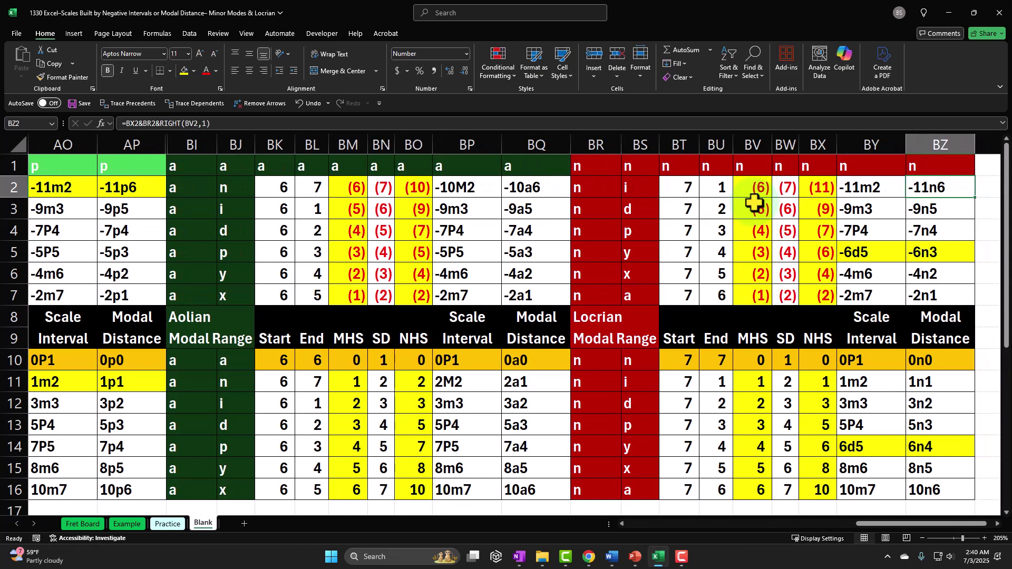
{"action": "key", "text": "Left"}
{"action": "key", "text": "Left"}
{"action": "key", "text": "Left"}
{"action": "key", "text": "Left"}
{"action": "key", "text": "Left"}
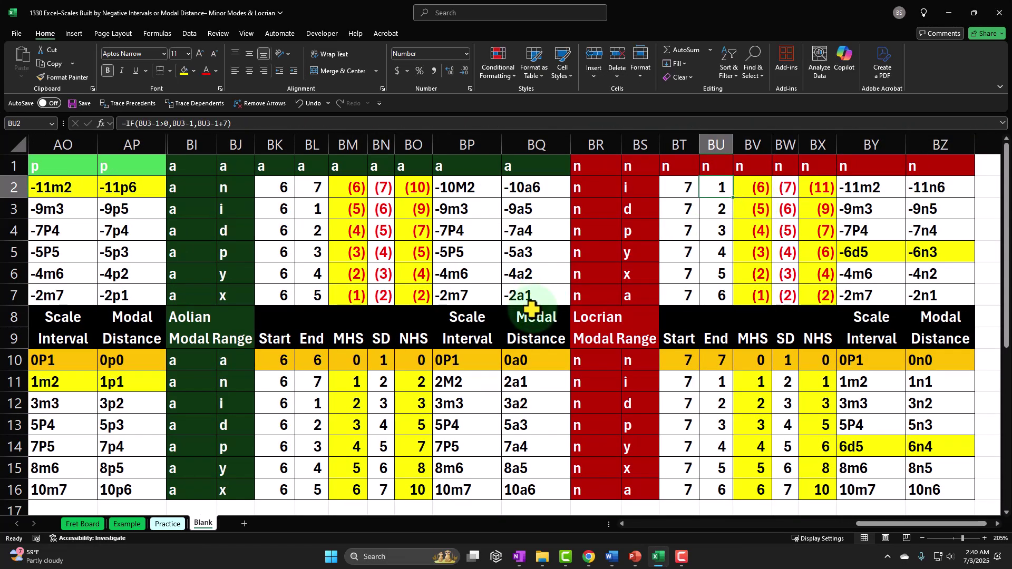
{"action": "key", "text": "Left"}
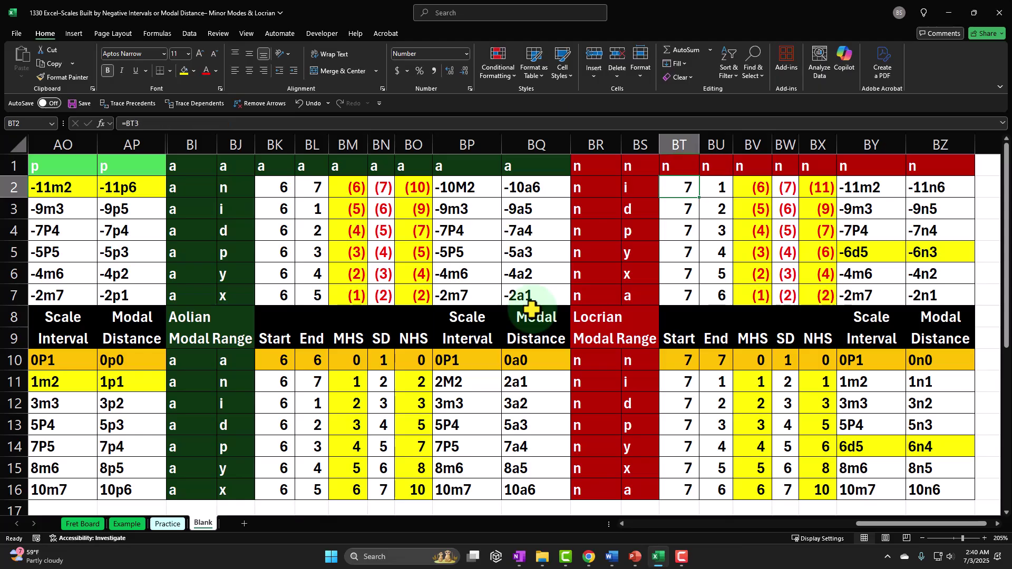
{"action": "key", "text": "Left"}
{"action": "key", "text": "Left"}
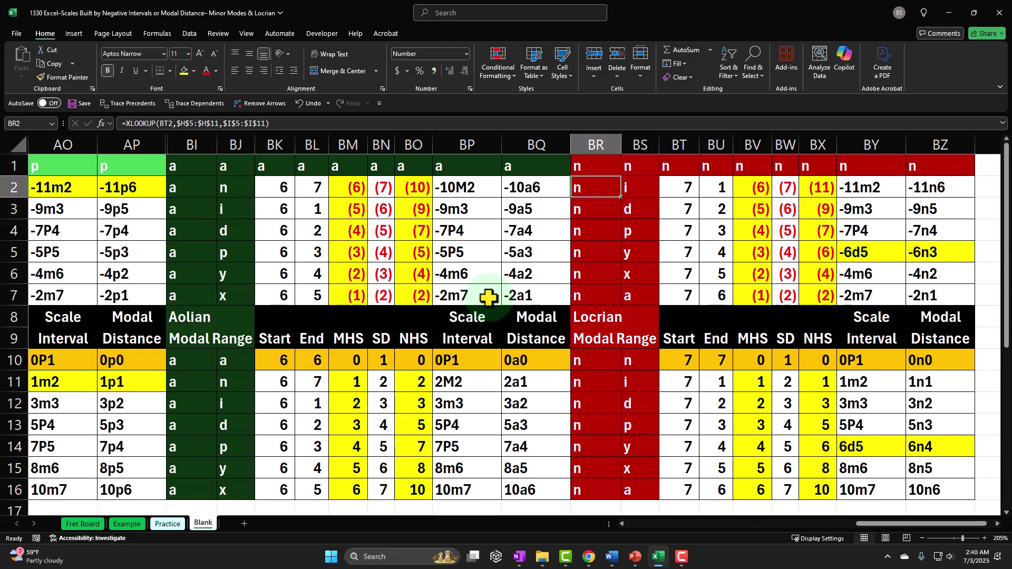
Step: Review the Locrian row 2 formulas from the second Modal Range cell (BS2) across to NHS (BX2)
{"action": "key", "text": "Right"}
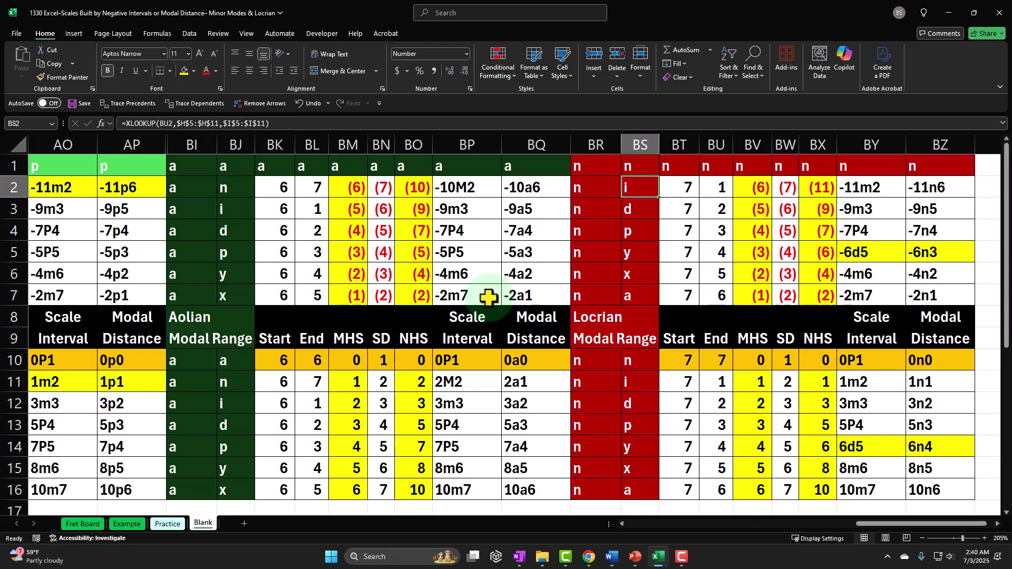
{"action": "key", "text": "Right"}
{"action": "key", "text": "Right"}
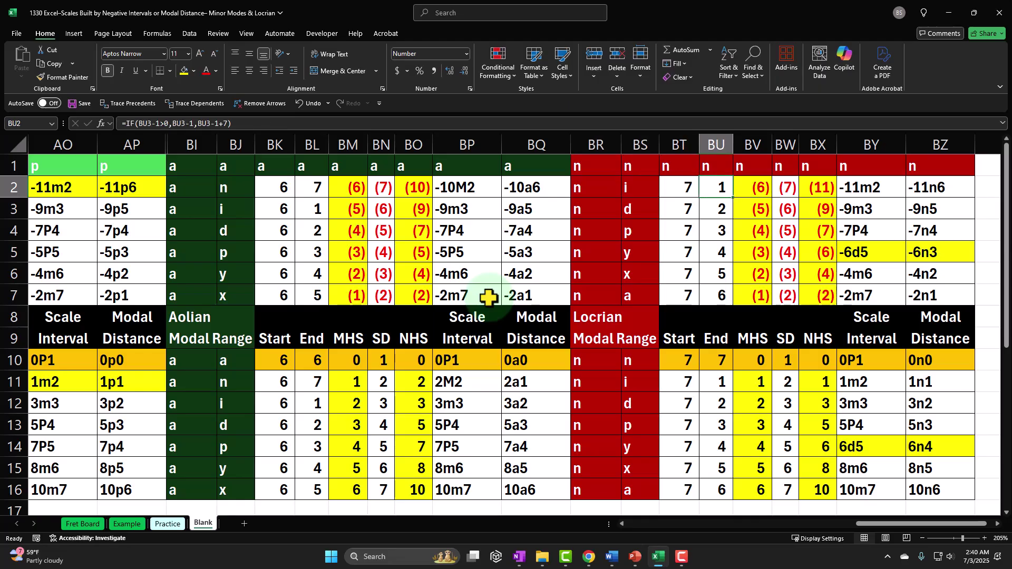
{"action": "key", "text": "Right"}
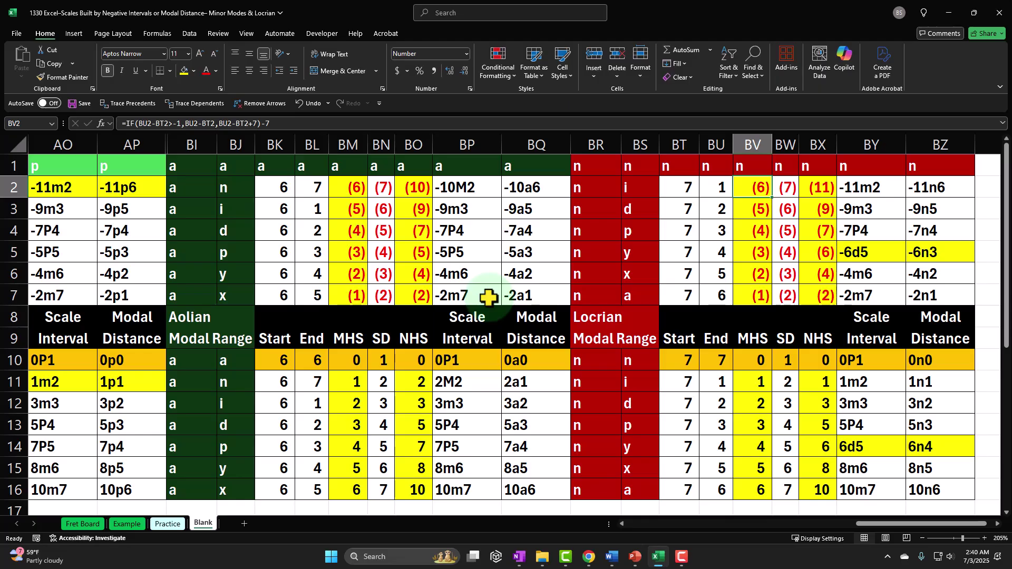
{"action": "key", "text": "Right"}
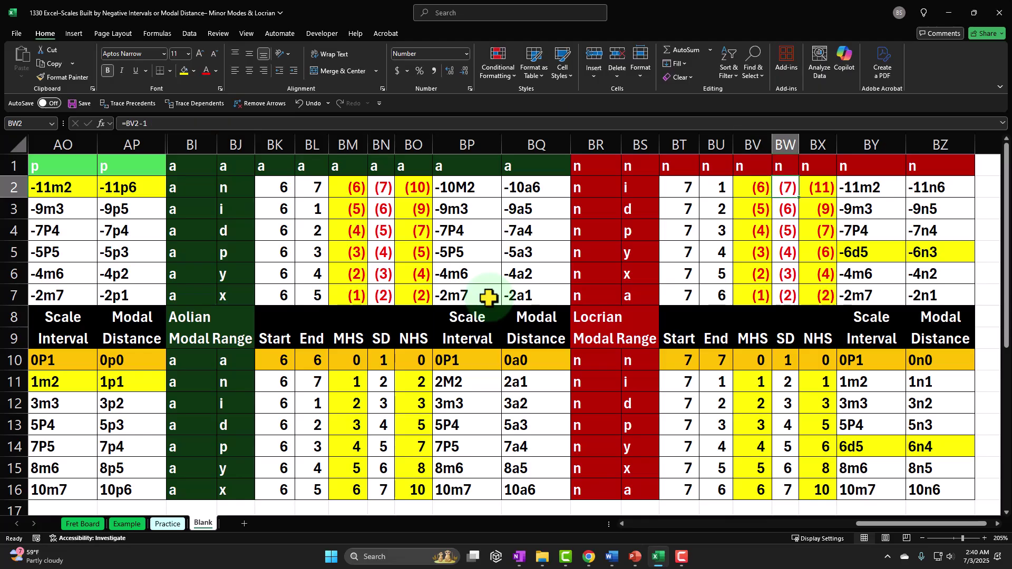
{"action": "key", "text": "Right"}
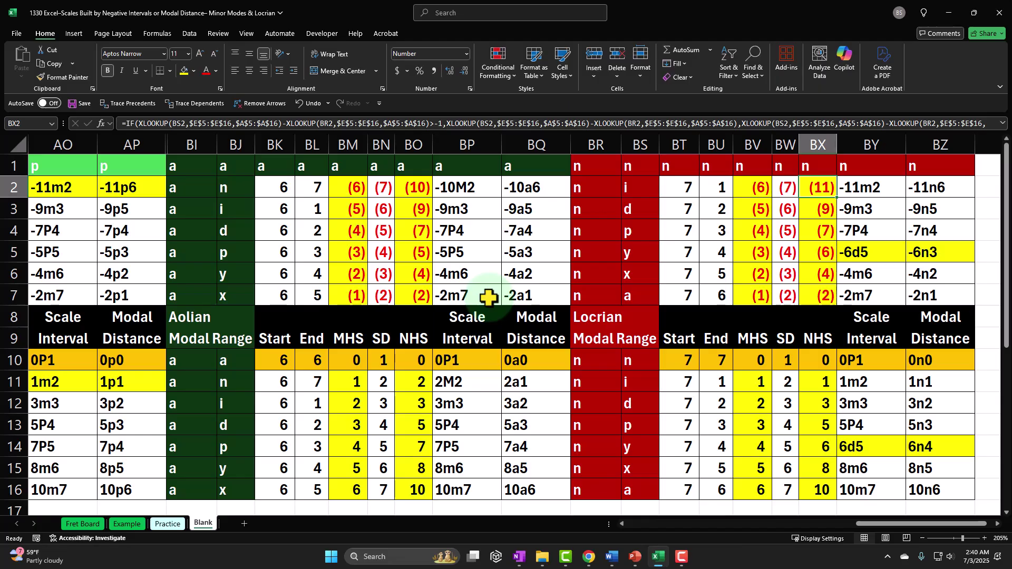
Step: Compare the Locrian Scale Interval and Modal Distance formulas in row 2 (BY2, BZ2) with those in row 11 (BY11, BZ11)
{"action": "key", "text": "Right"}
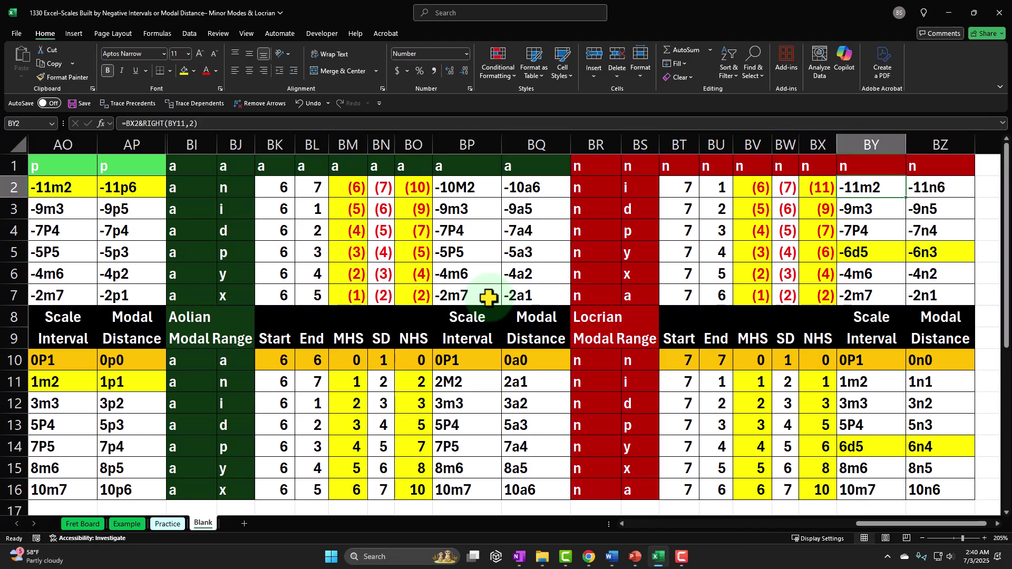
{"action": "left_click", "coordinate": [807, 375]}
{"action": "key", "text": "Right"}
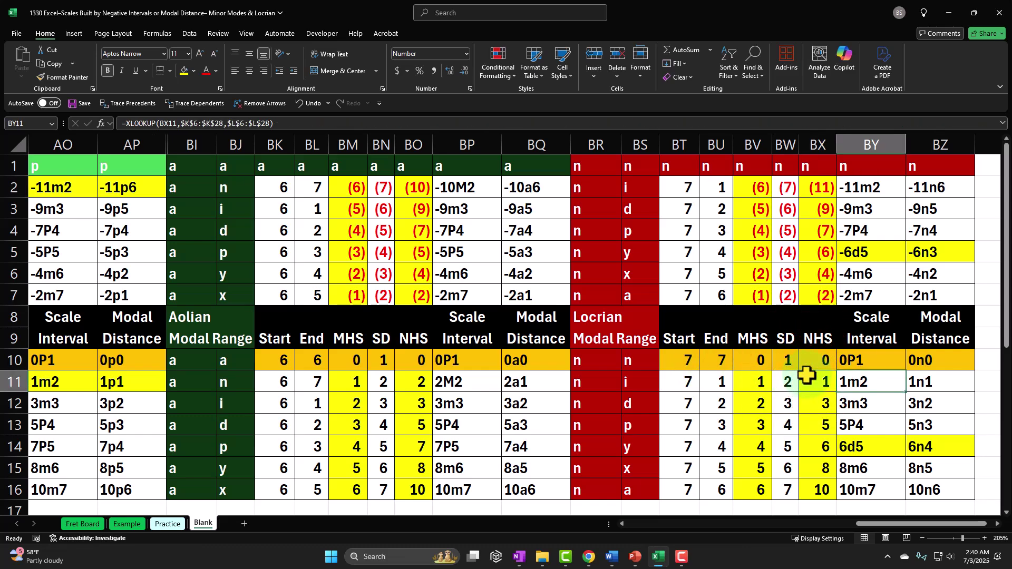
{"action": "left_click", "coordinate": [855, 191]}
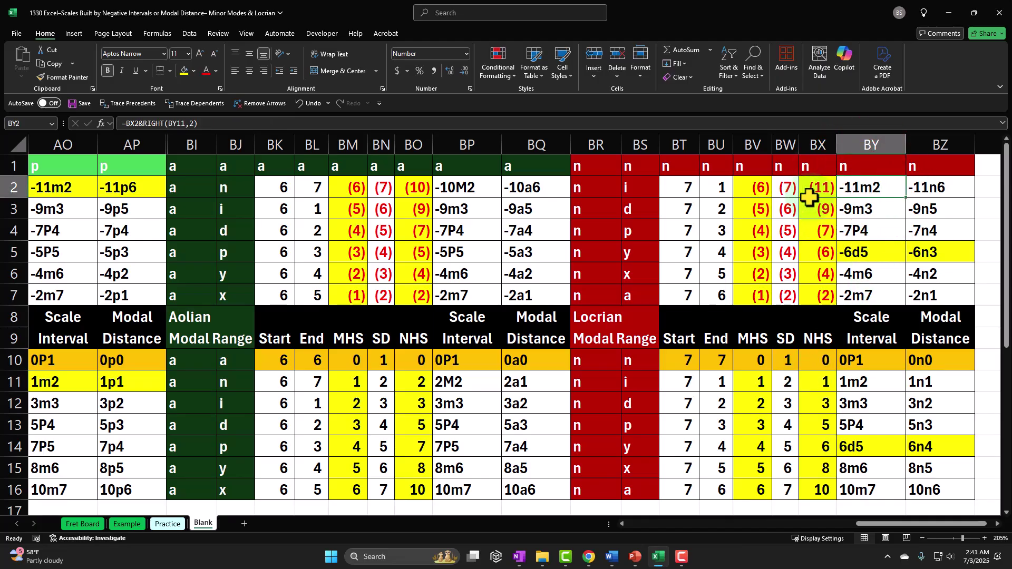
{"action": "key", "text": "Right"}
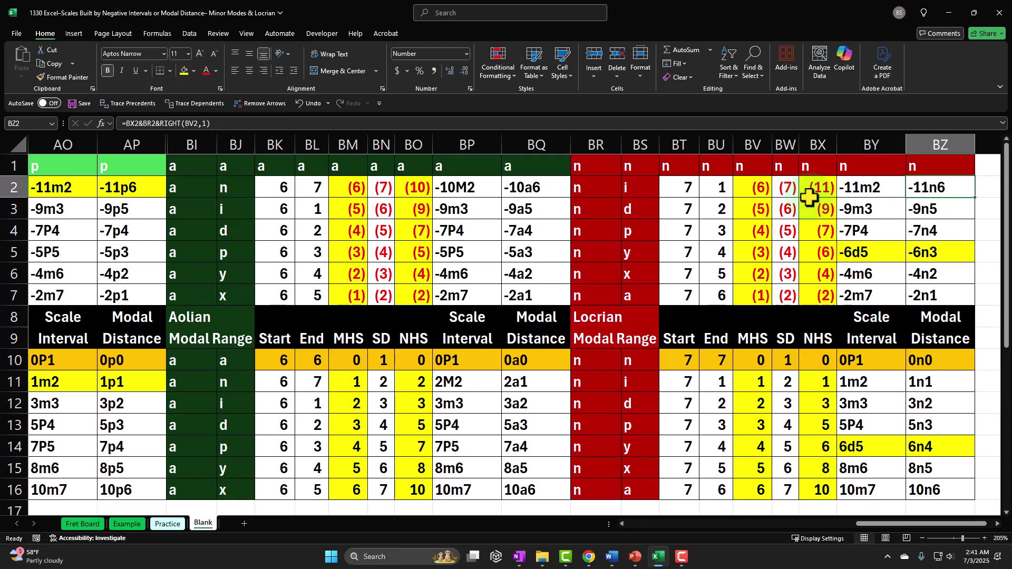
{"action": "left_click", "coordinate": [934, 383]}
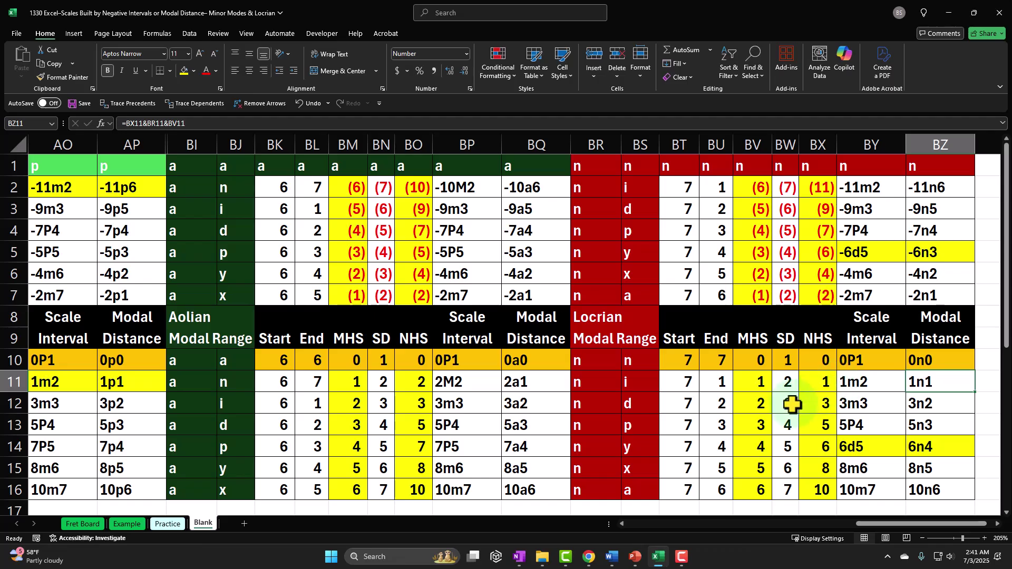
Step: Unhide the Lydian and Mixolydian columns between AP and BI
{"action": "key", "text": "Up"}
{"action": "key", "text": "Up"}
{"action": "key", "text": "Up"}
{"action": "key", "text": "Up"}
{"action": "key", "text": "Up"}
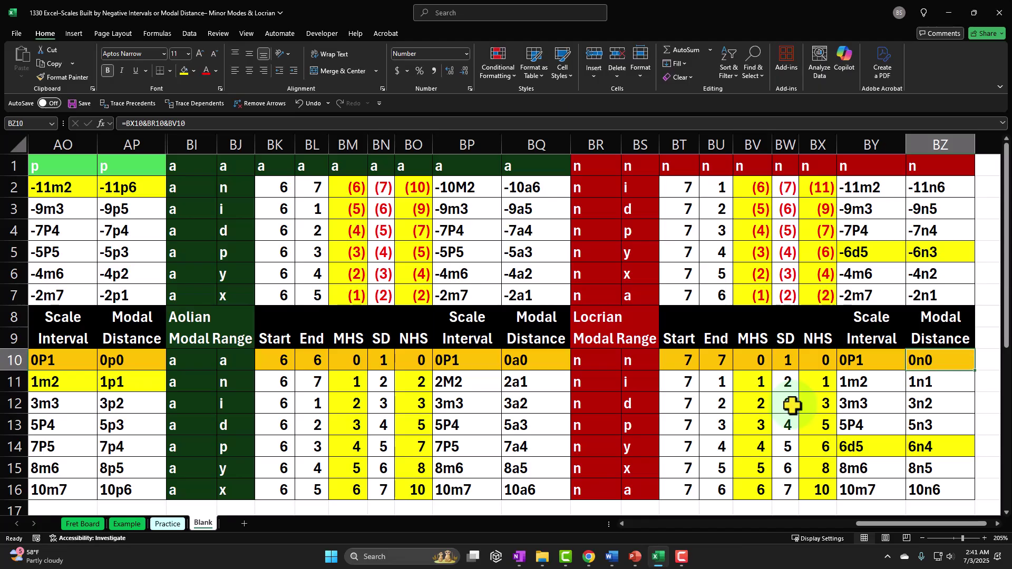
{"action": "key", "text": "Left"}
{"action": "key", "text": "Left"}
{"action": "key", "text": "Left"}
{"action": "key", "text": "Left"}
{"action": "key", "text": "Left"}
{"action": "key", "text": "Left"}
{"action": "key", "text": "Left"}
{"action": "key", "text": "Left"}
{"action": "key", "text": "Left"}
{"action": "key", "text": "Left"}
{"action": "key", "text": "Left"}
{"action": "key", "text": "Left"}
{"action": "key", "text": "Left"}
{"action": "key", "text": "Left"}
{"action": "key", "text": "Left"}
{"action": "key", "text": "Left"}
{"action": "key", "text": "Left"}
{"action": "key", "text": "Left"}
{"action": "key", "text": "Left"}
{"action": "key", "text": "Left"}
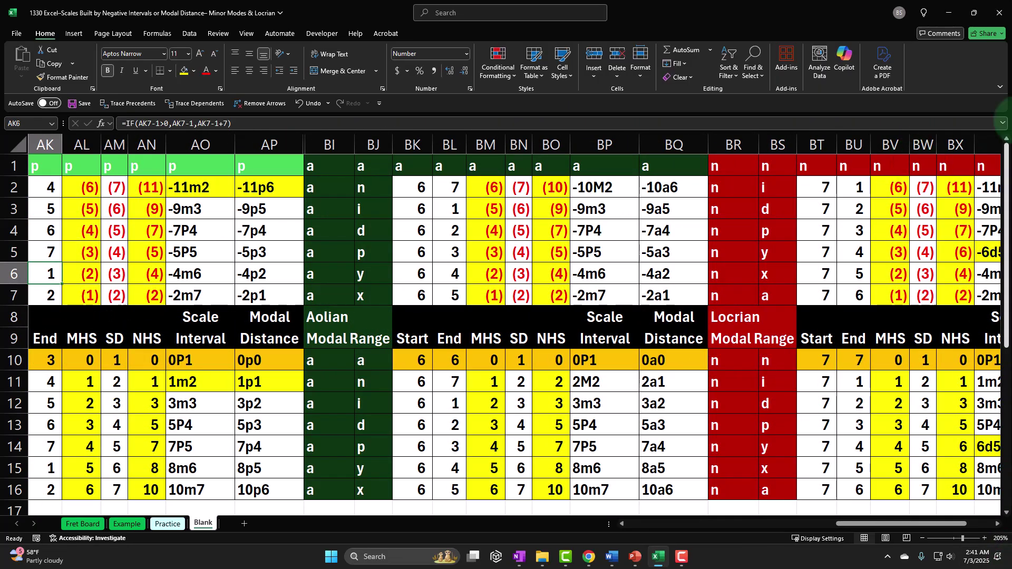
{"action": "left_click_drag", "start_coordinate": [334, 146], "coordinate": [289, 147]}
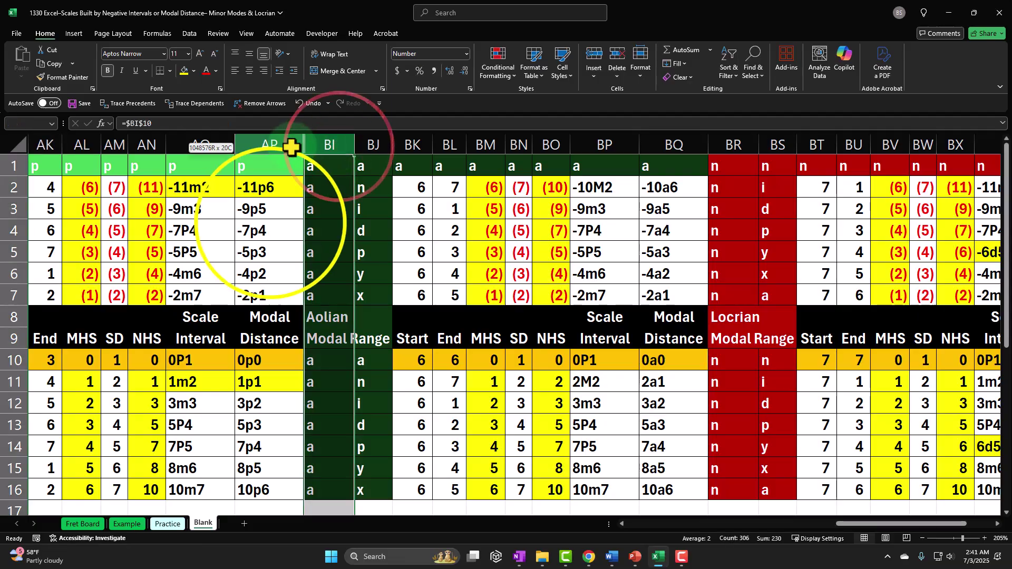
{"action": "right_click", "coordinate": [270, 222]}
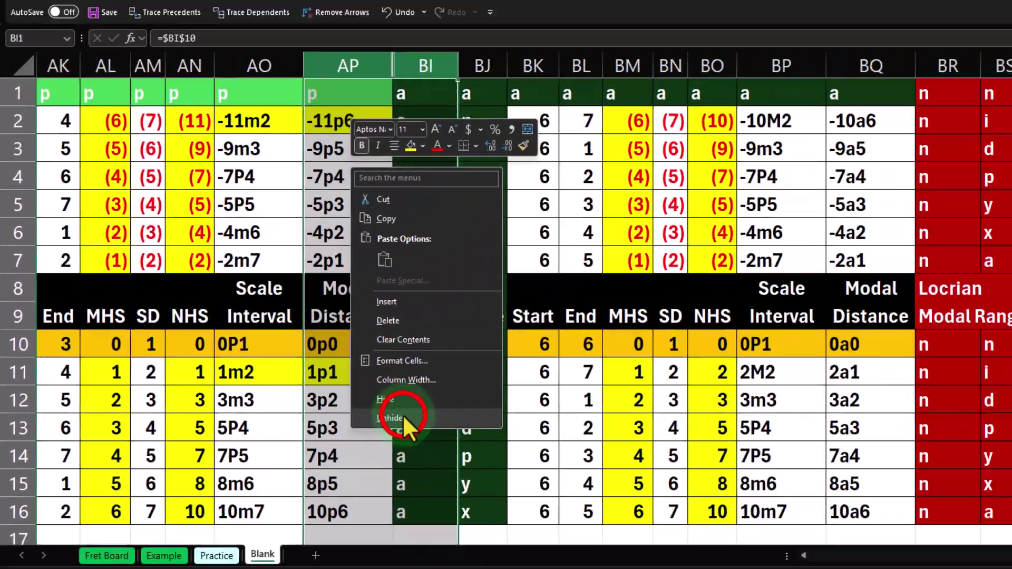
{"action": "left_click", "coordinate": [504, 419]}
{"action": "left_click", "coordinate": [306, 236]}
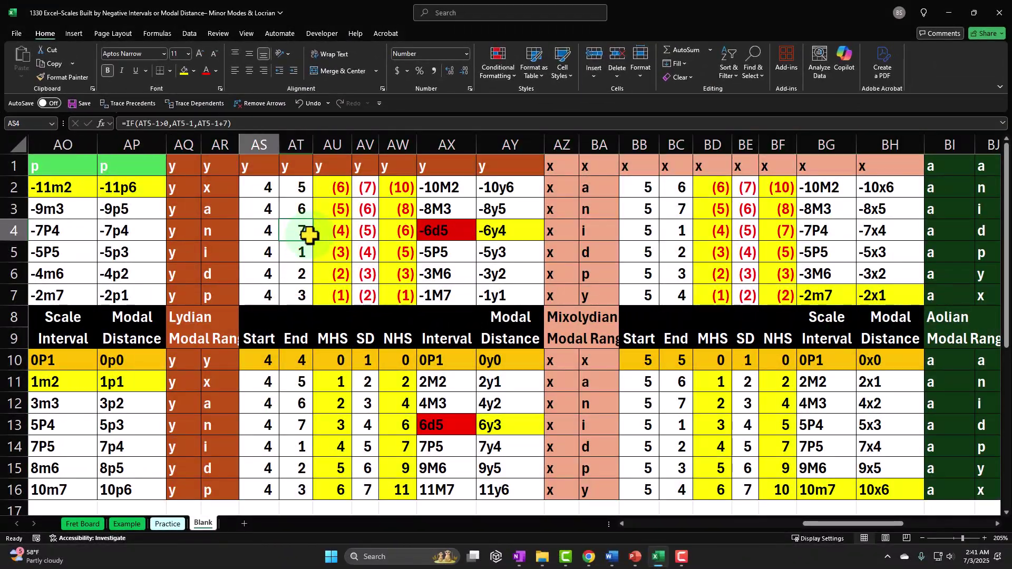
Step: Return to the Ionian block and examine the Modal Distance formula in X12
{"action": "key", "text": "ctrl+Left"}
{"action": "key", "text": "ctrl+Left"}
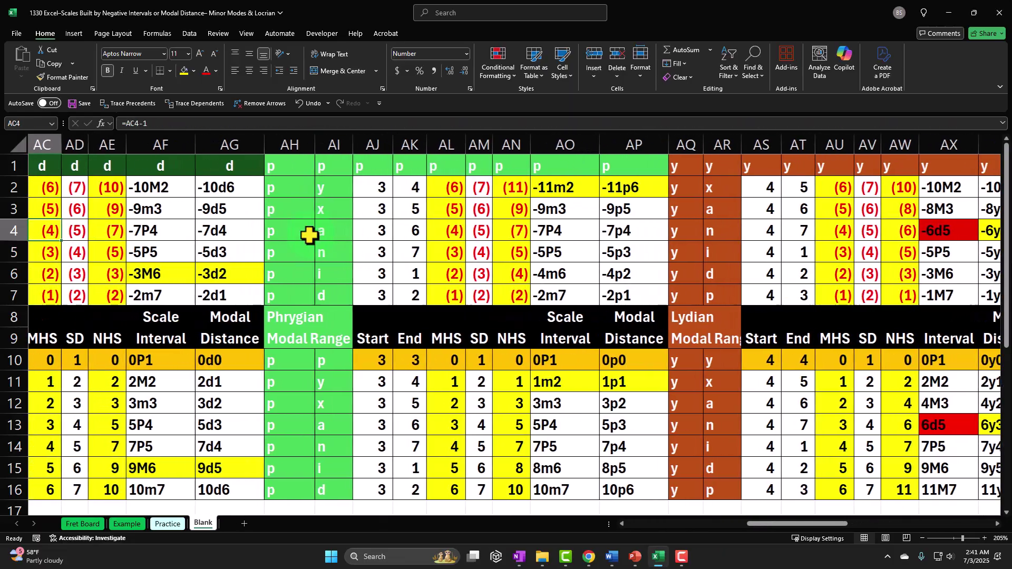
{"action": "key", "text": "ctrl+Left"}
{"action": "key", "text": "ctrl+Left"}
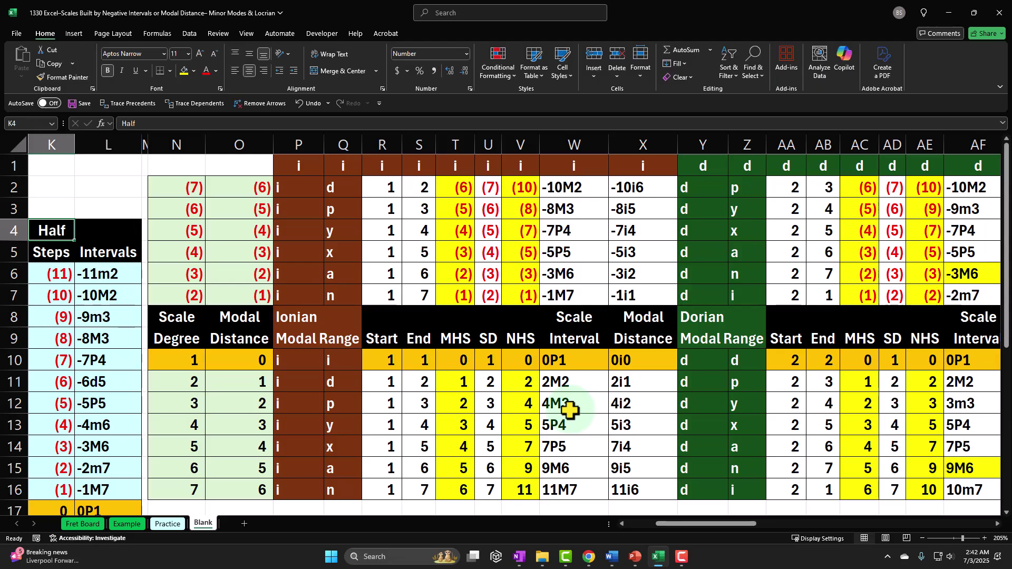
{"action": "left_click", "coordinate": [628, 404]}
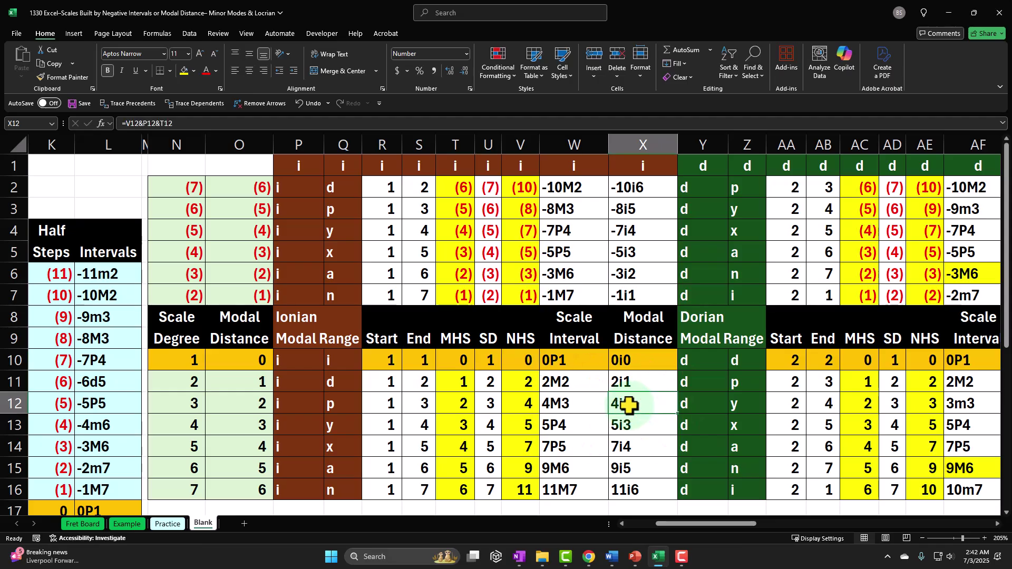